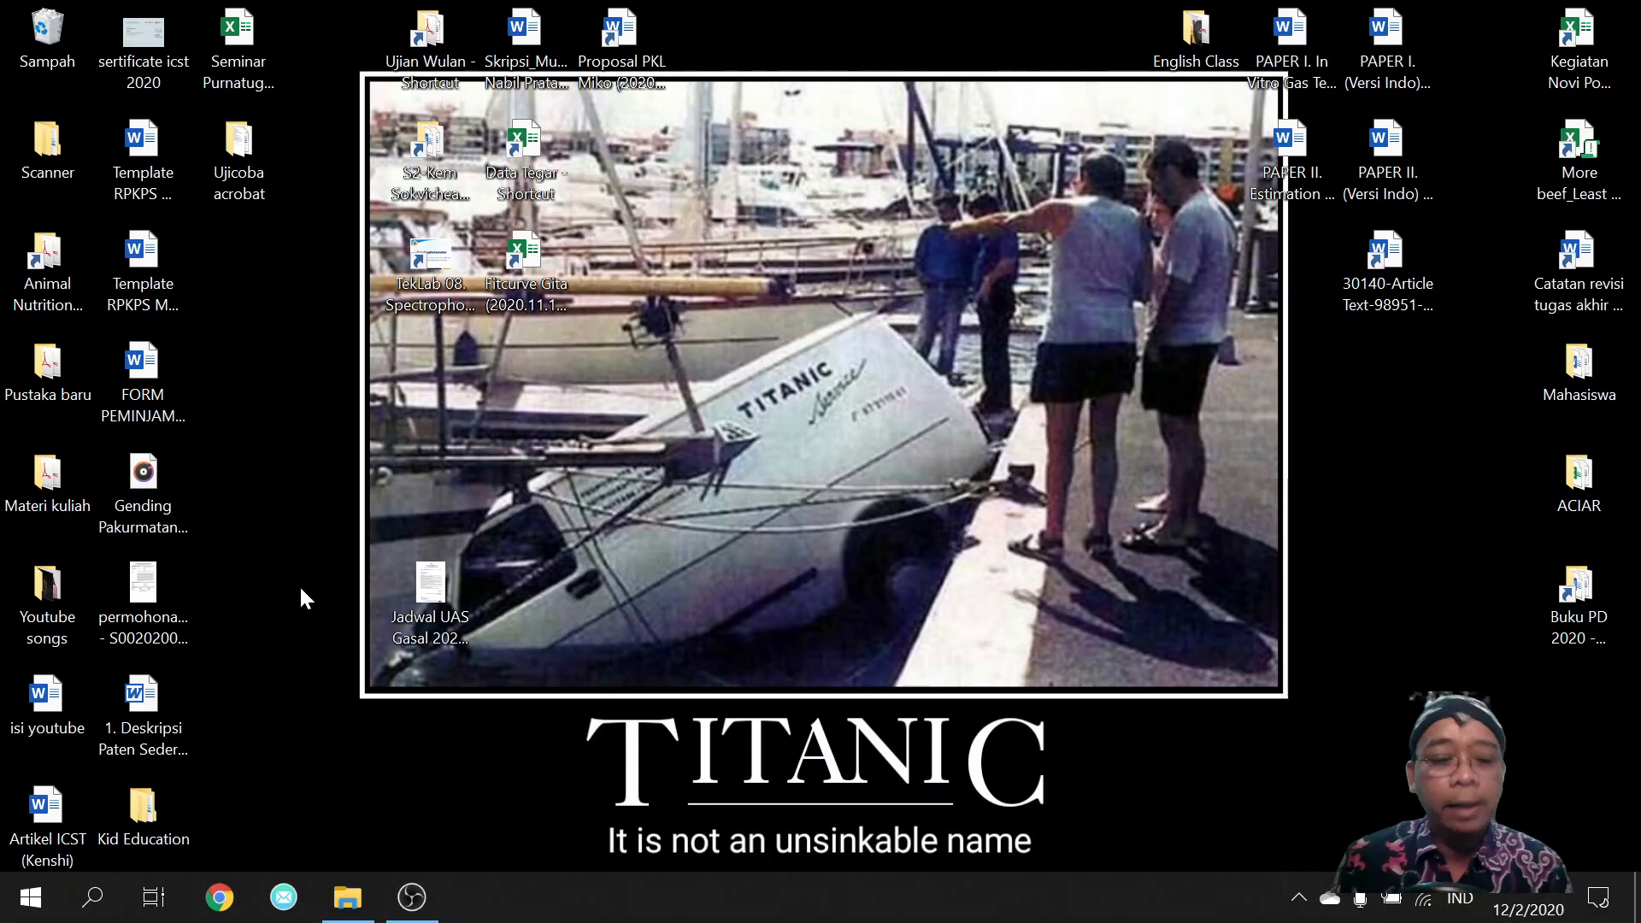
# Open the F4 PKL request form in Word from the Ujicoba acrobat folder.
pyautogui.click(339, 916)
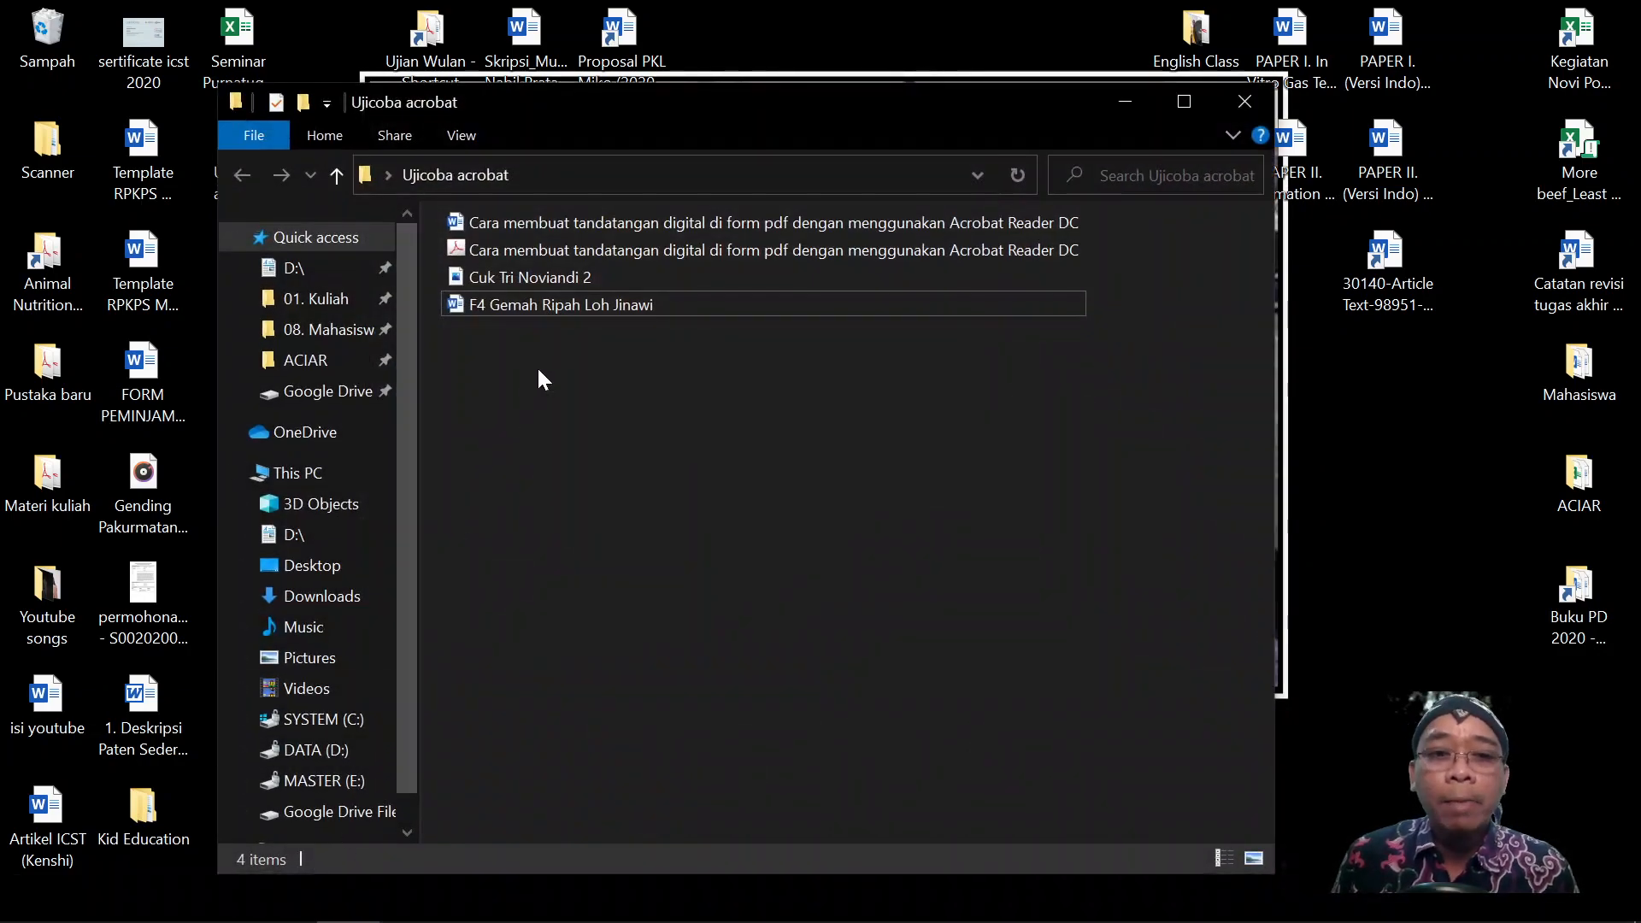
pyautogui.doubleClick(578, 308)
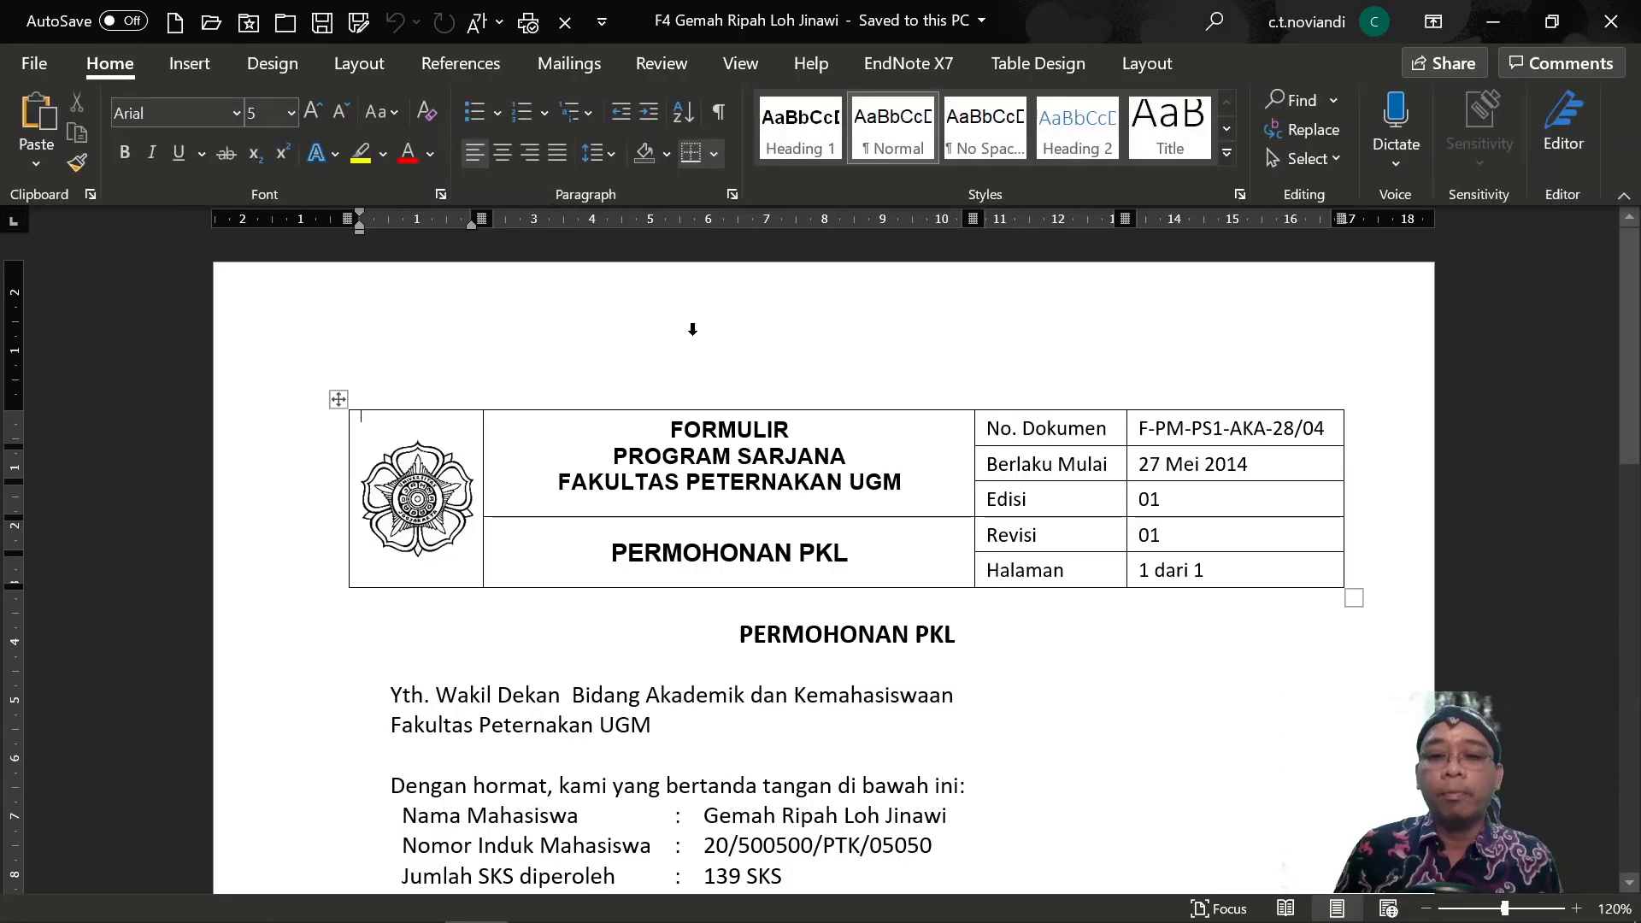
pyautogui.scroll(-5, 696, 316)
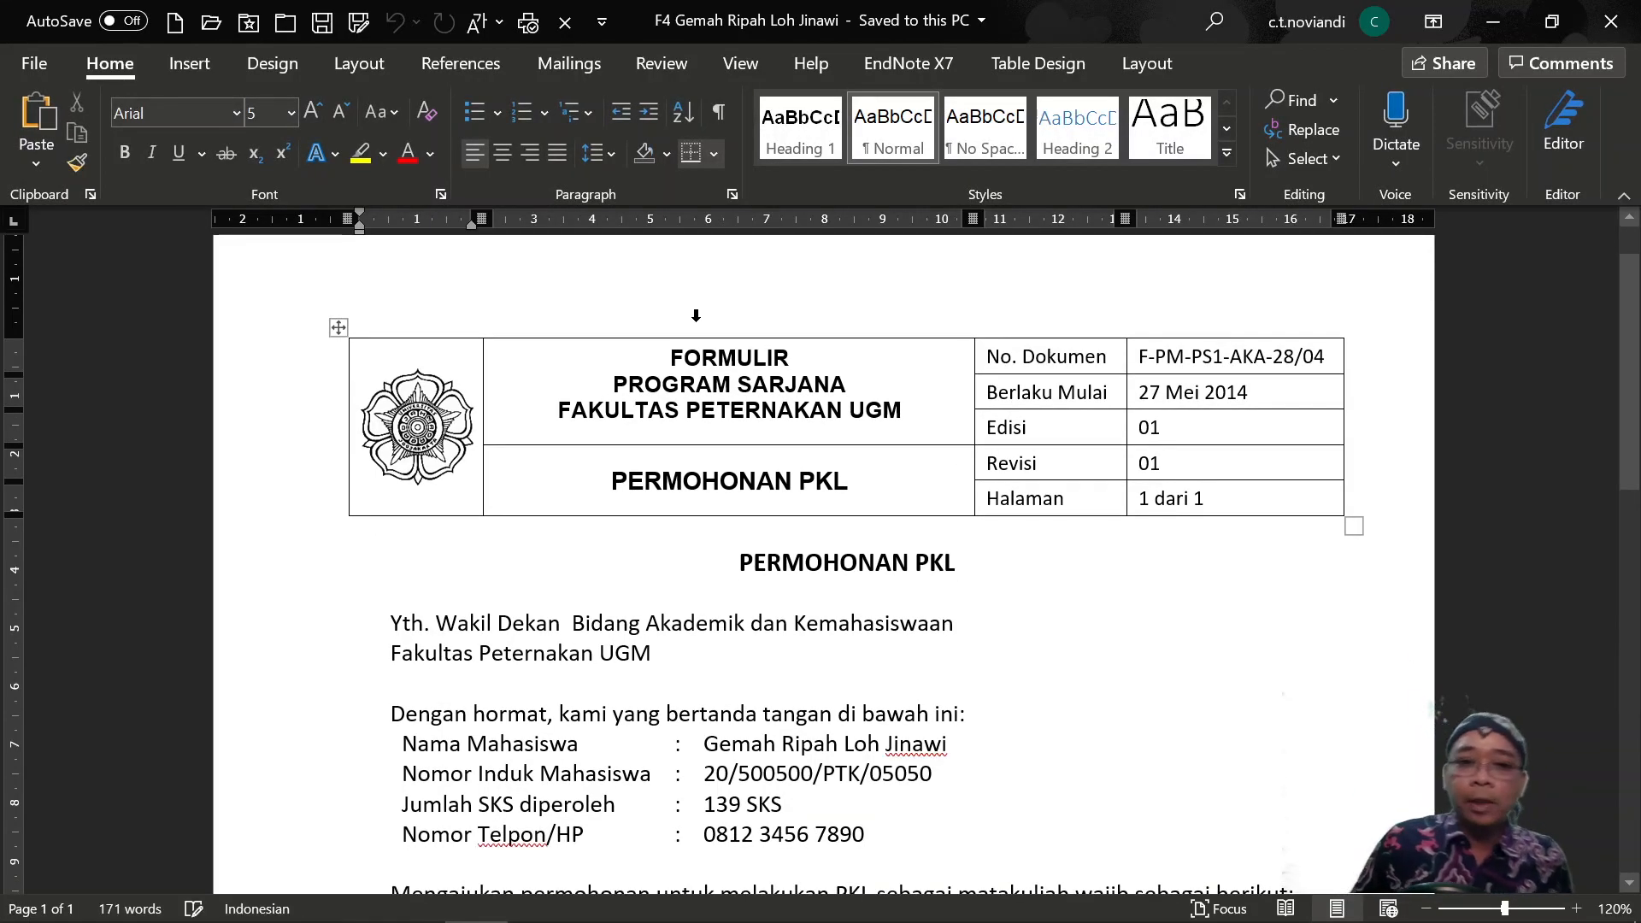
pyautogui.scroll(-1, 696, 315)
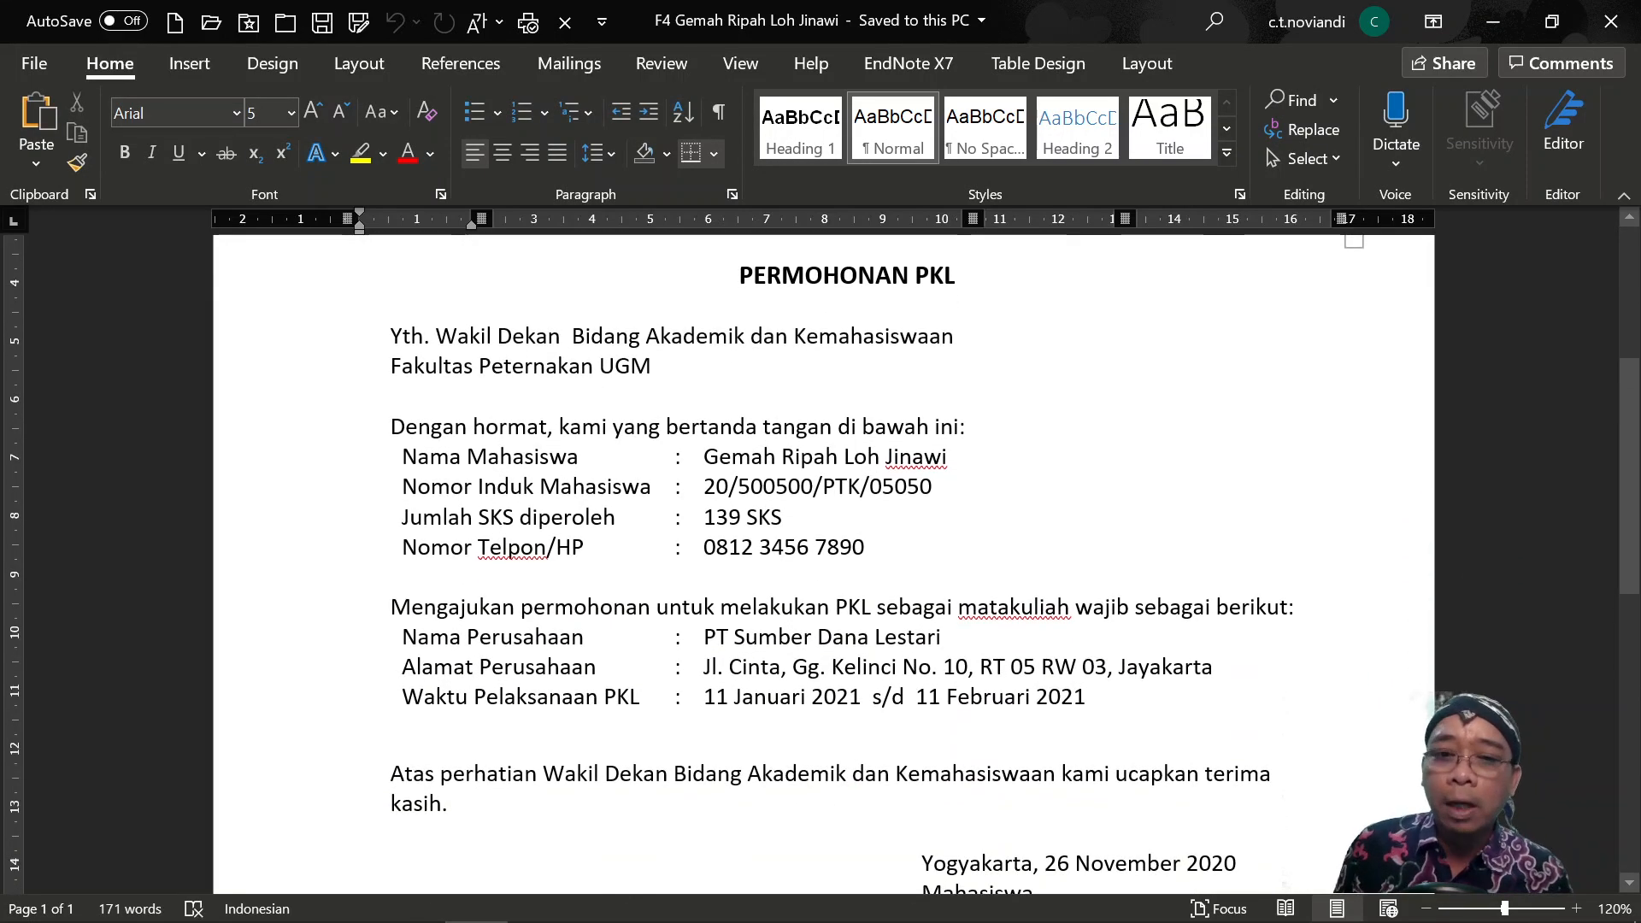
pyautogui.scroll(4, 824, 564)
pyautogui.scroll(-3, 824, 564)
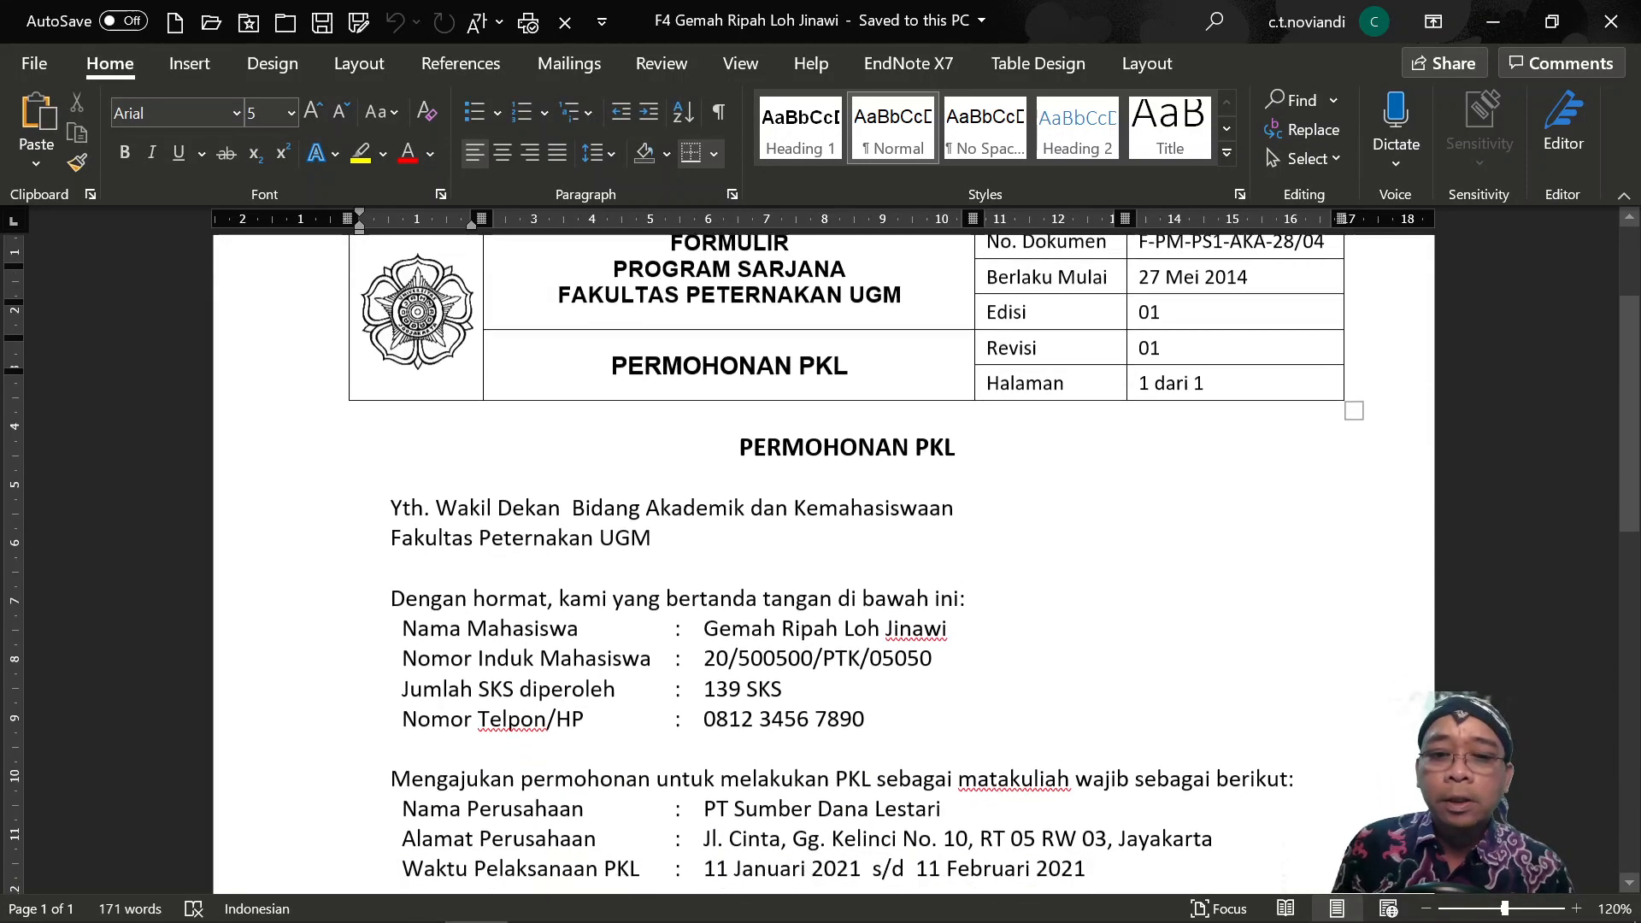
pyautogui.scroll(3, 824, 564)
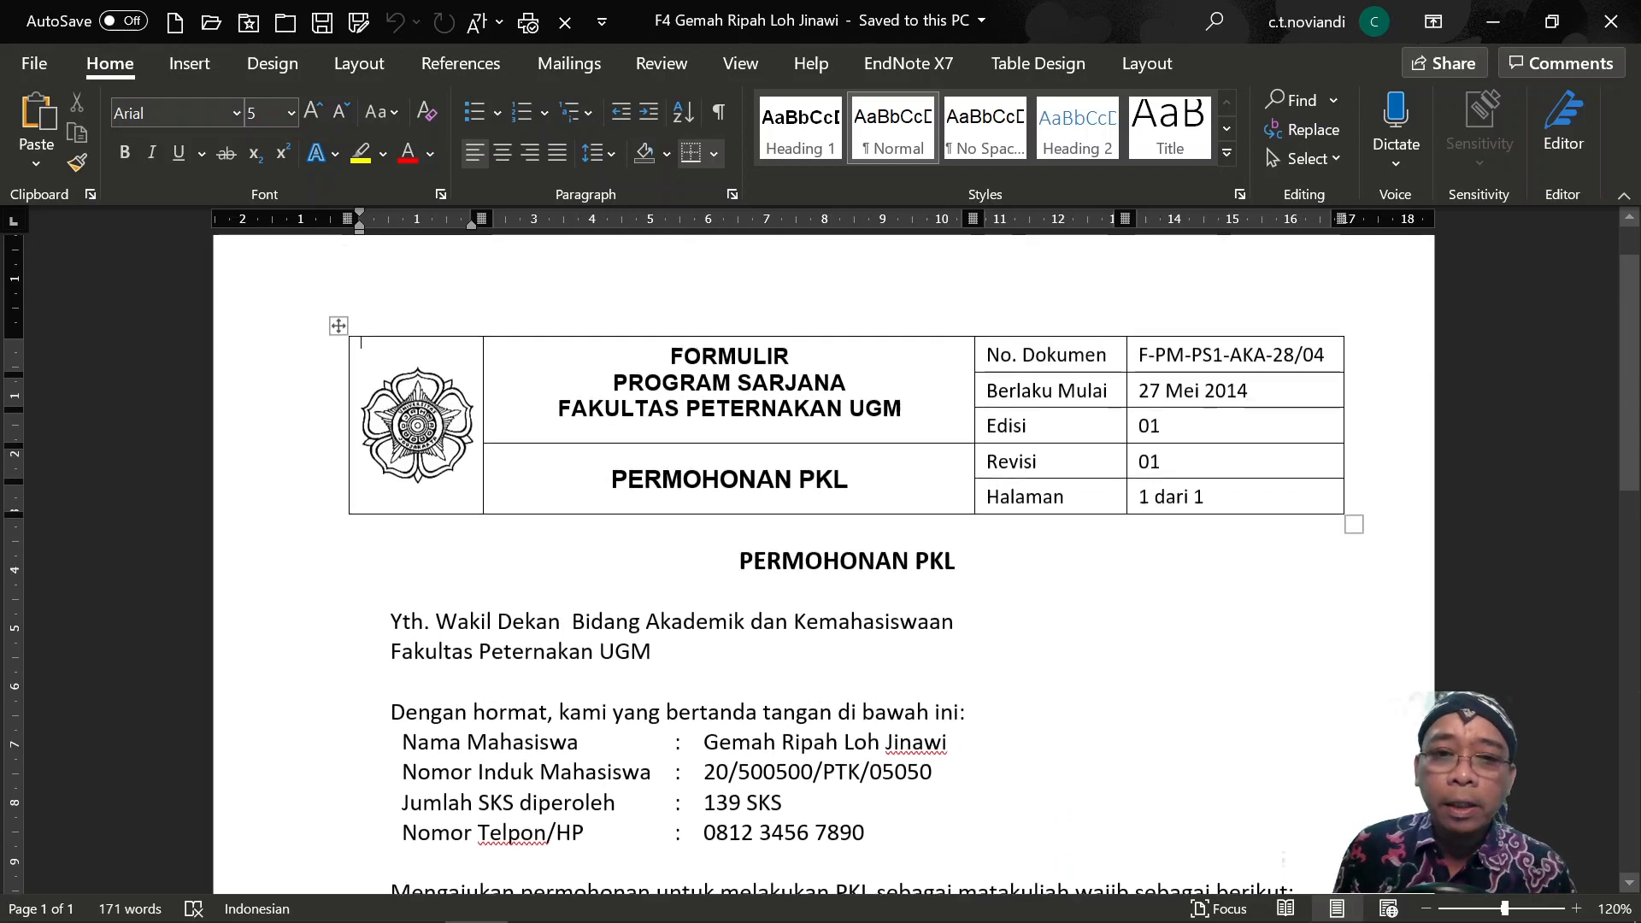
pyautogui.scroll(-12, 824, 564)
pyautogui.scroll(-2, 824, 564)
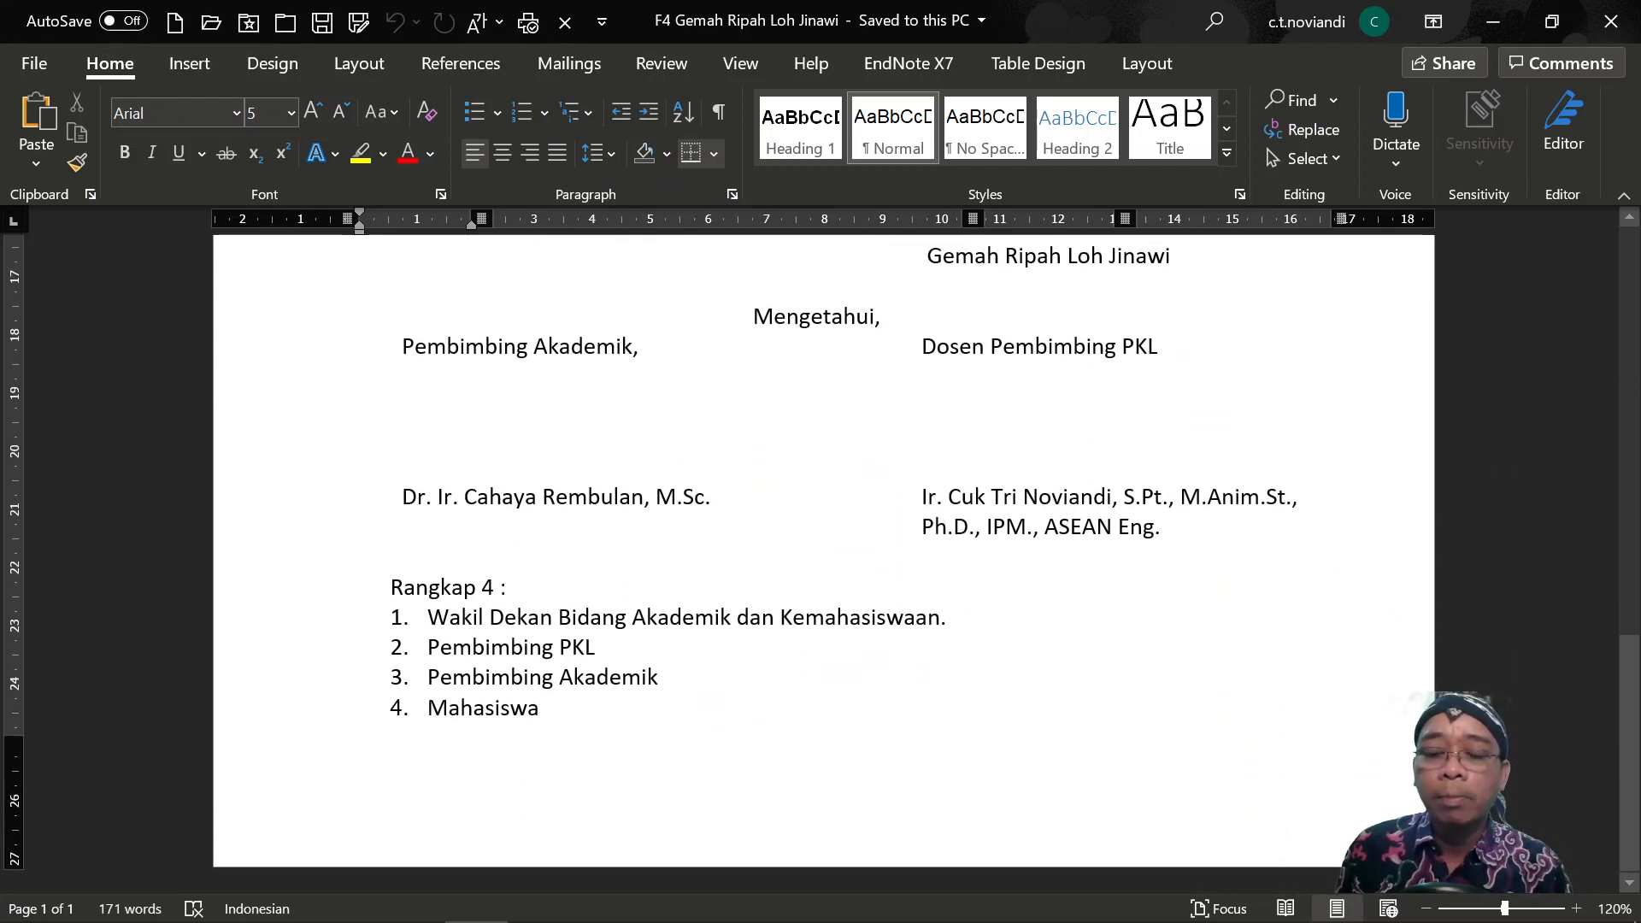
pyautogui.scroll(4, 824, 564)
pyautogui.click(1069, 529)
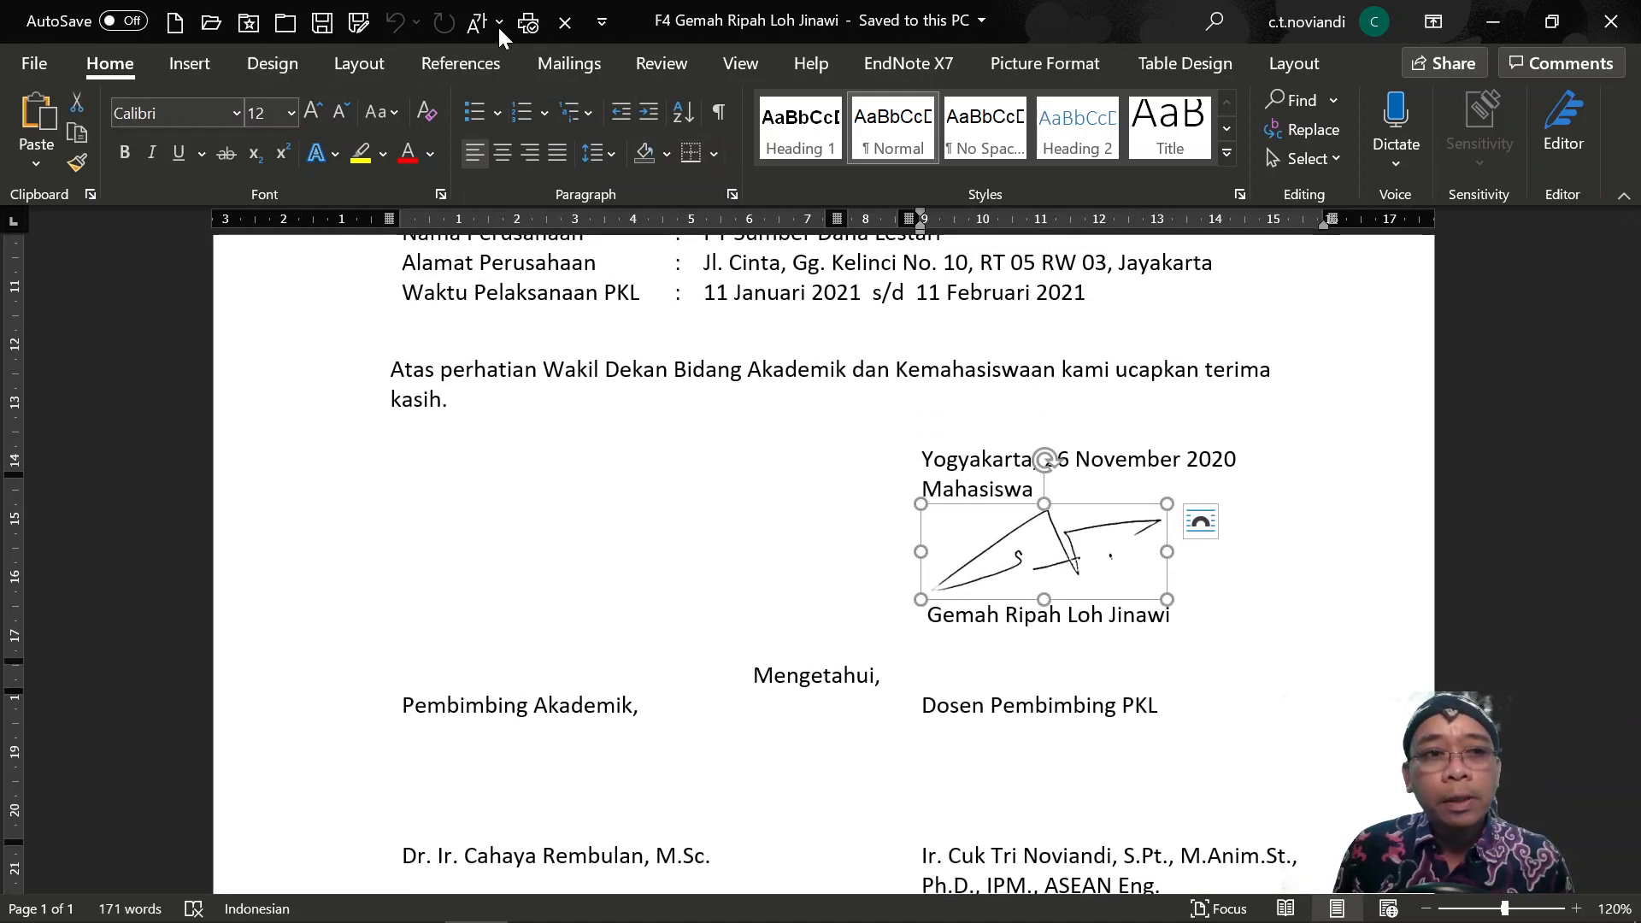
pyautogui.scroll(1, 943, 552)
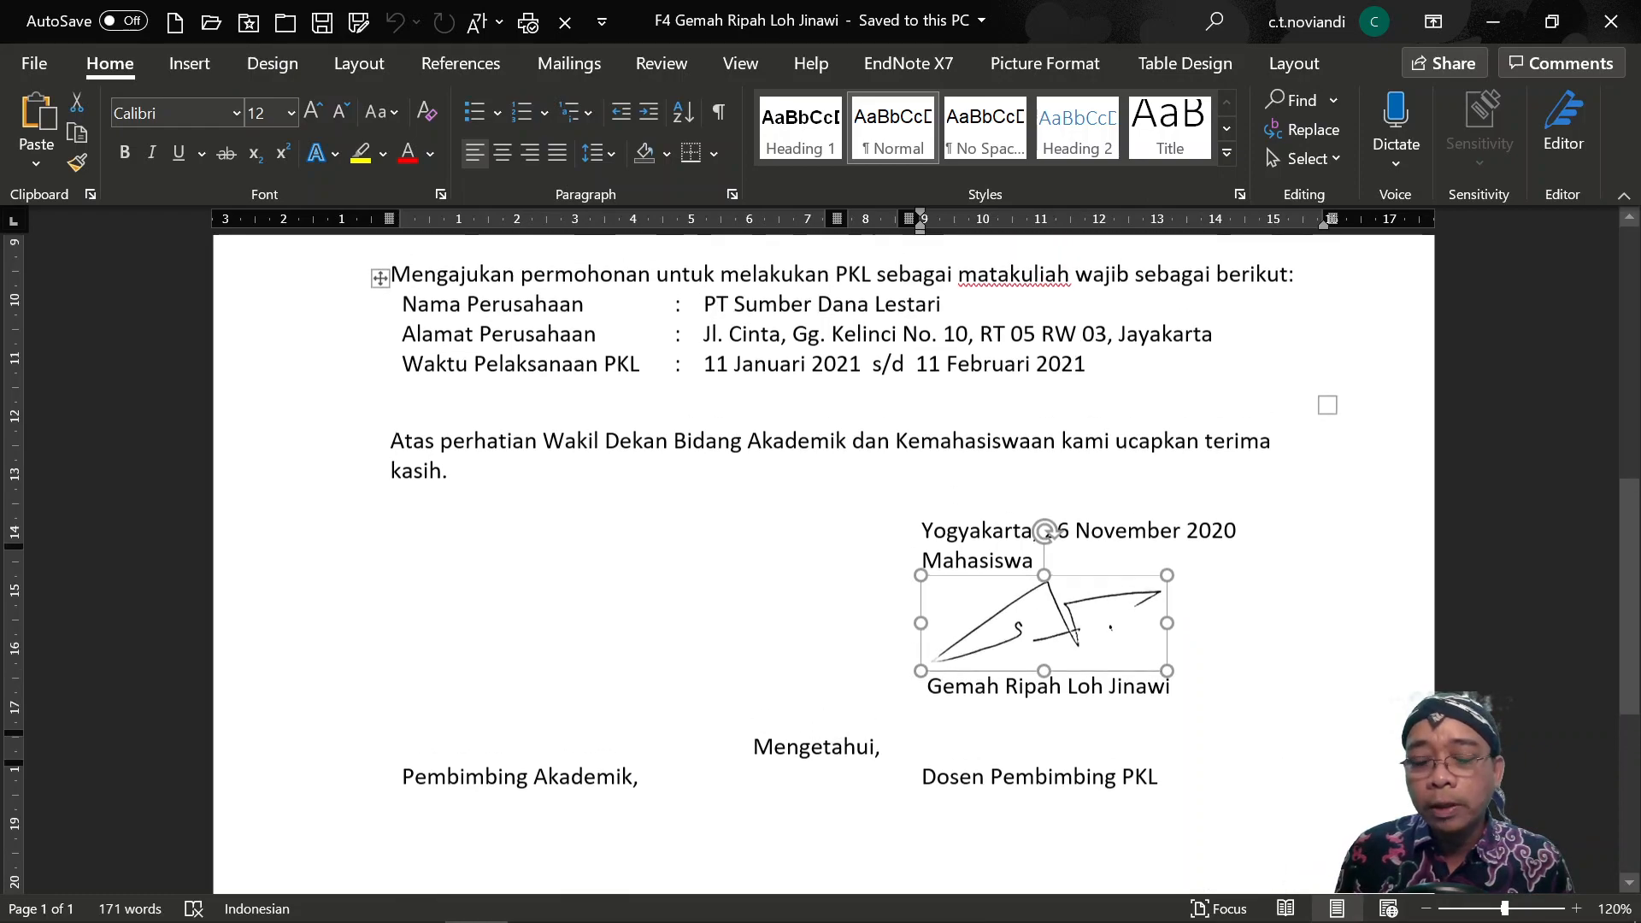
pyautogui.scroll(-2, 1080, 478)
pyautogui.scroll(-2, 1256, 458)
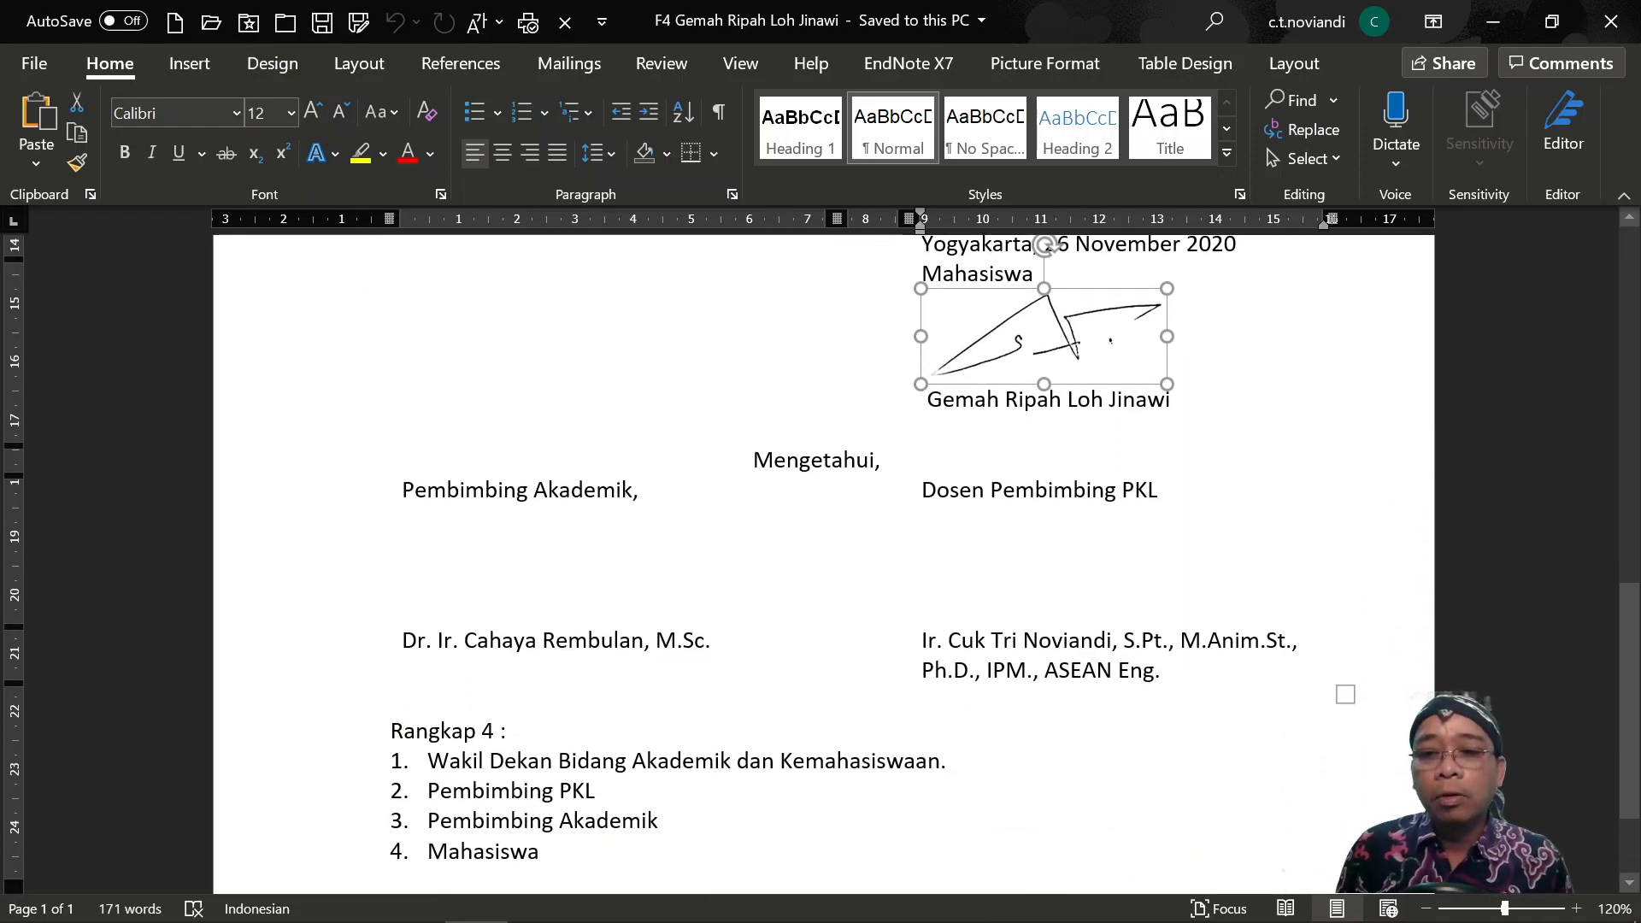
pyautogui.click(1158, 491)
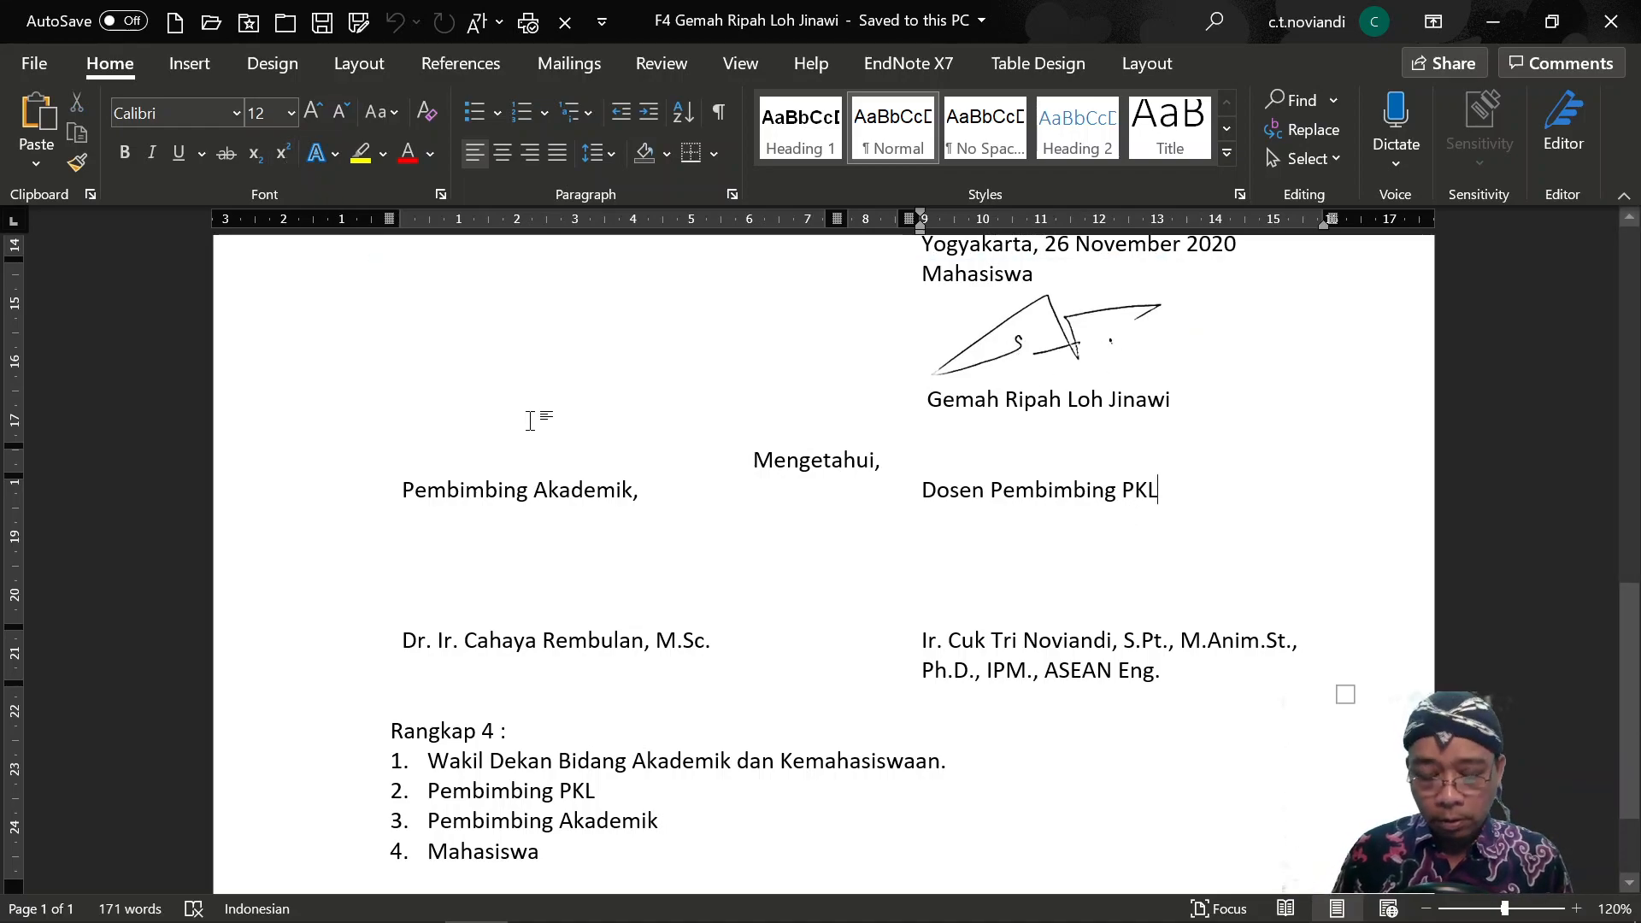
# Insert the lecturer's signature image from this device under Dosen Pembimbing PKL.
pyautogui.click(187, 73)
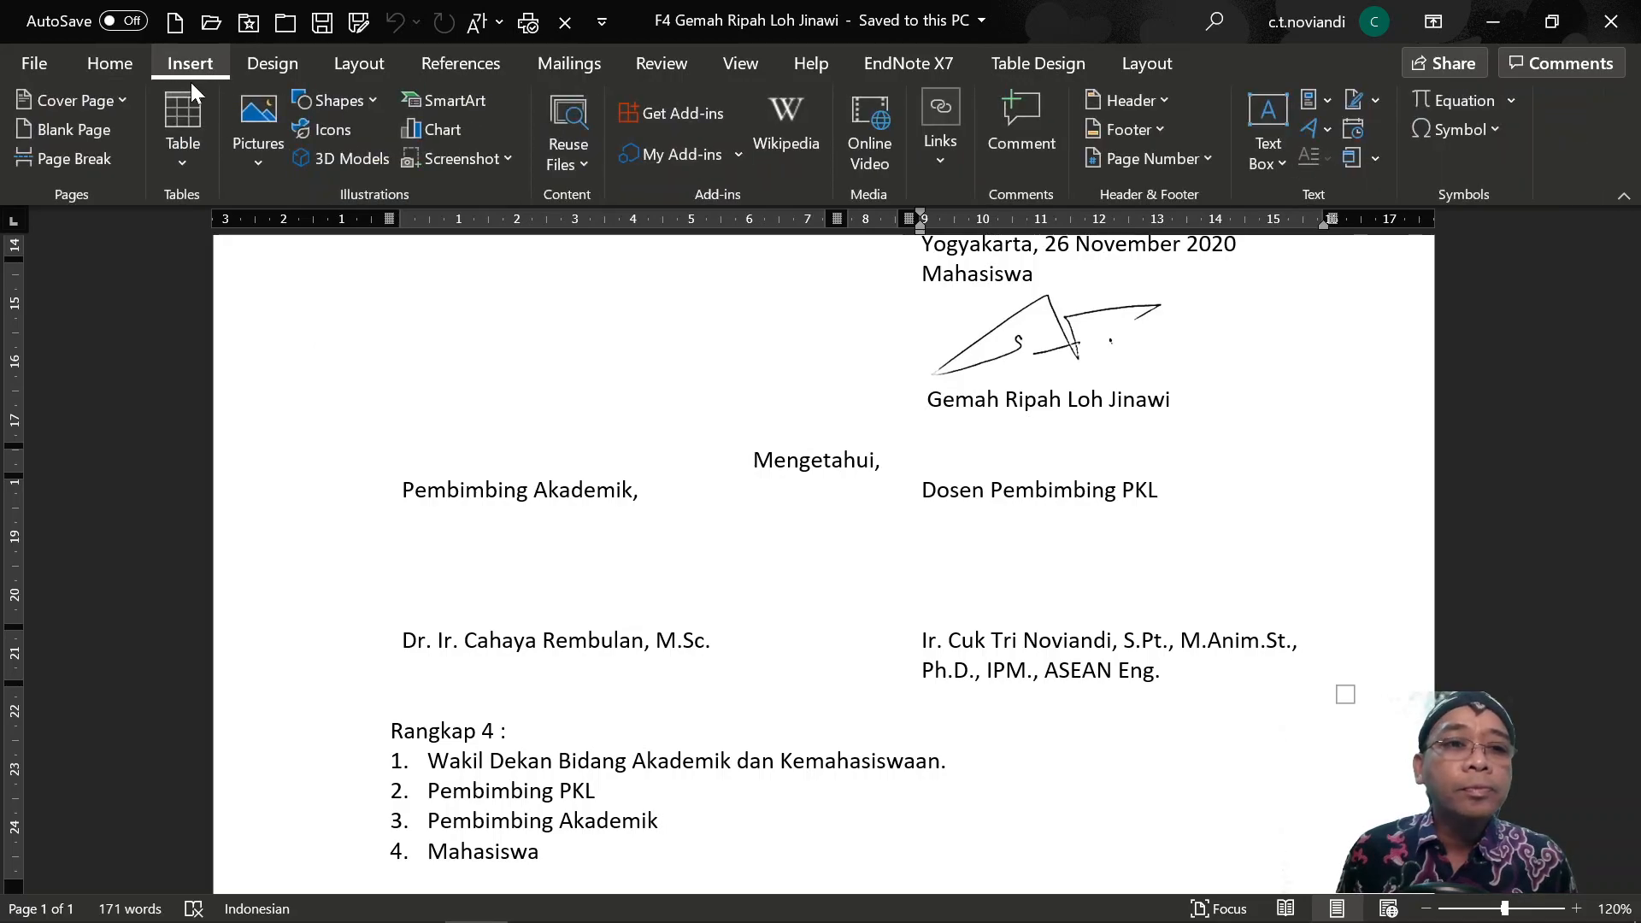
pyautogui.click(246, 128)
pyautogui.click(276, 236)
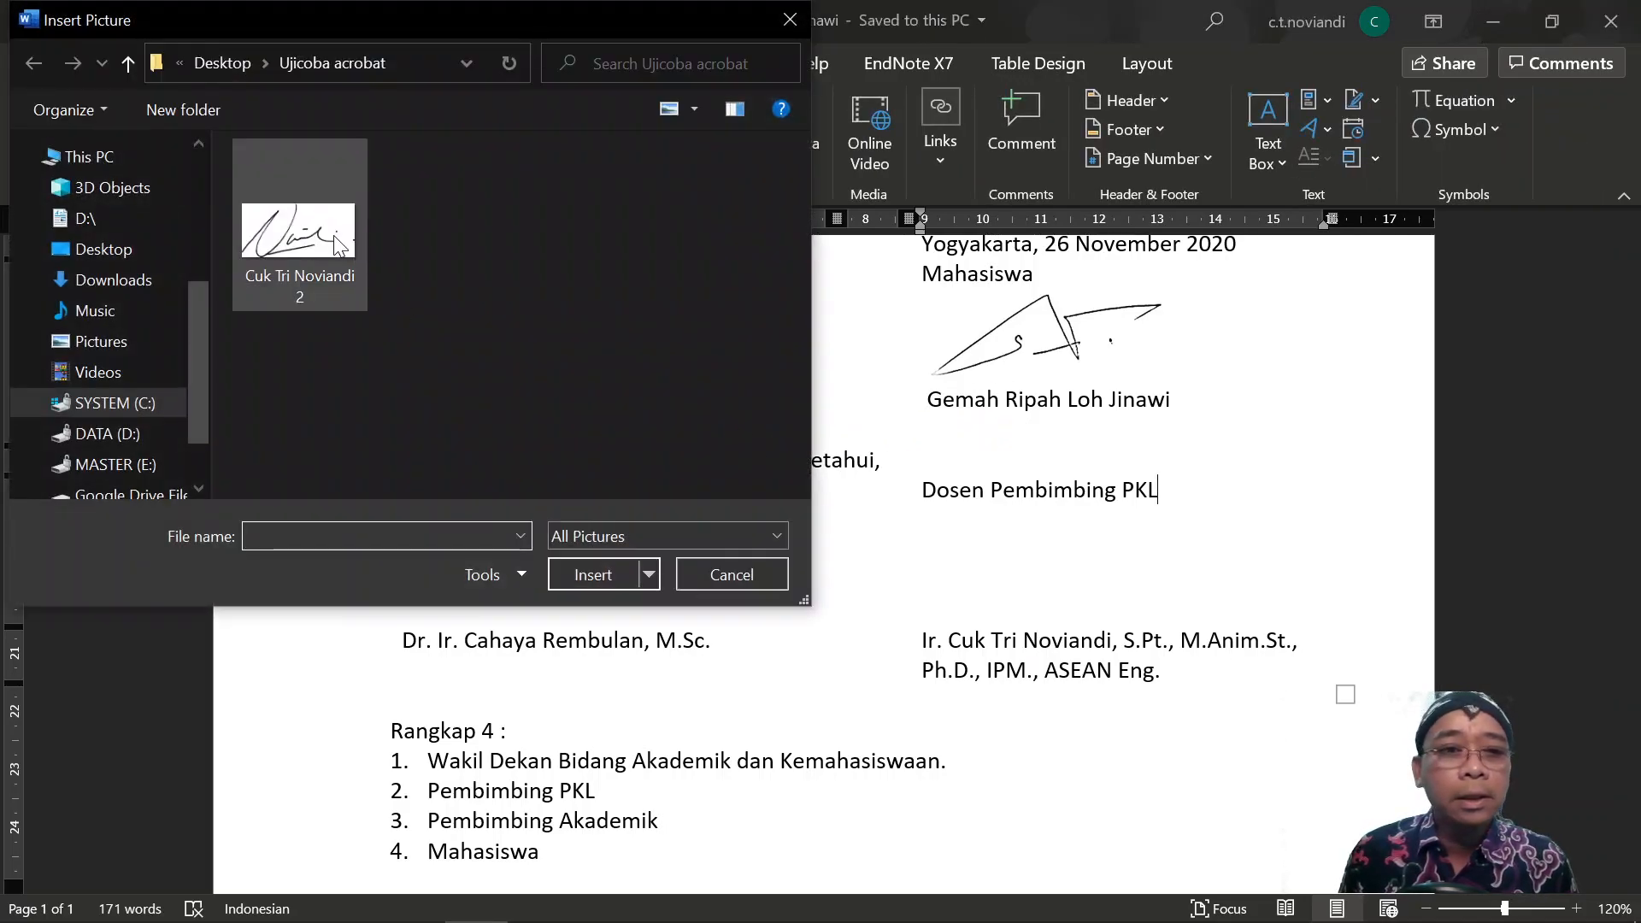
pyautogui.click(331, 233)
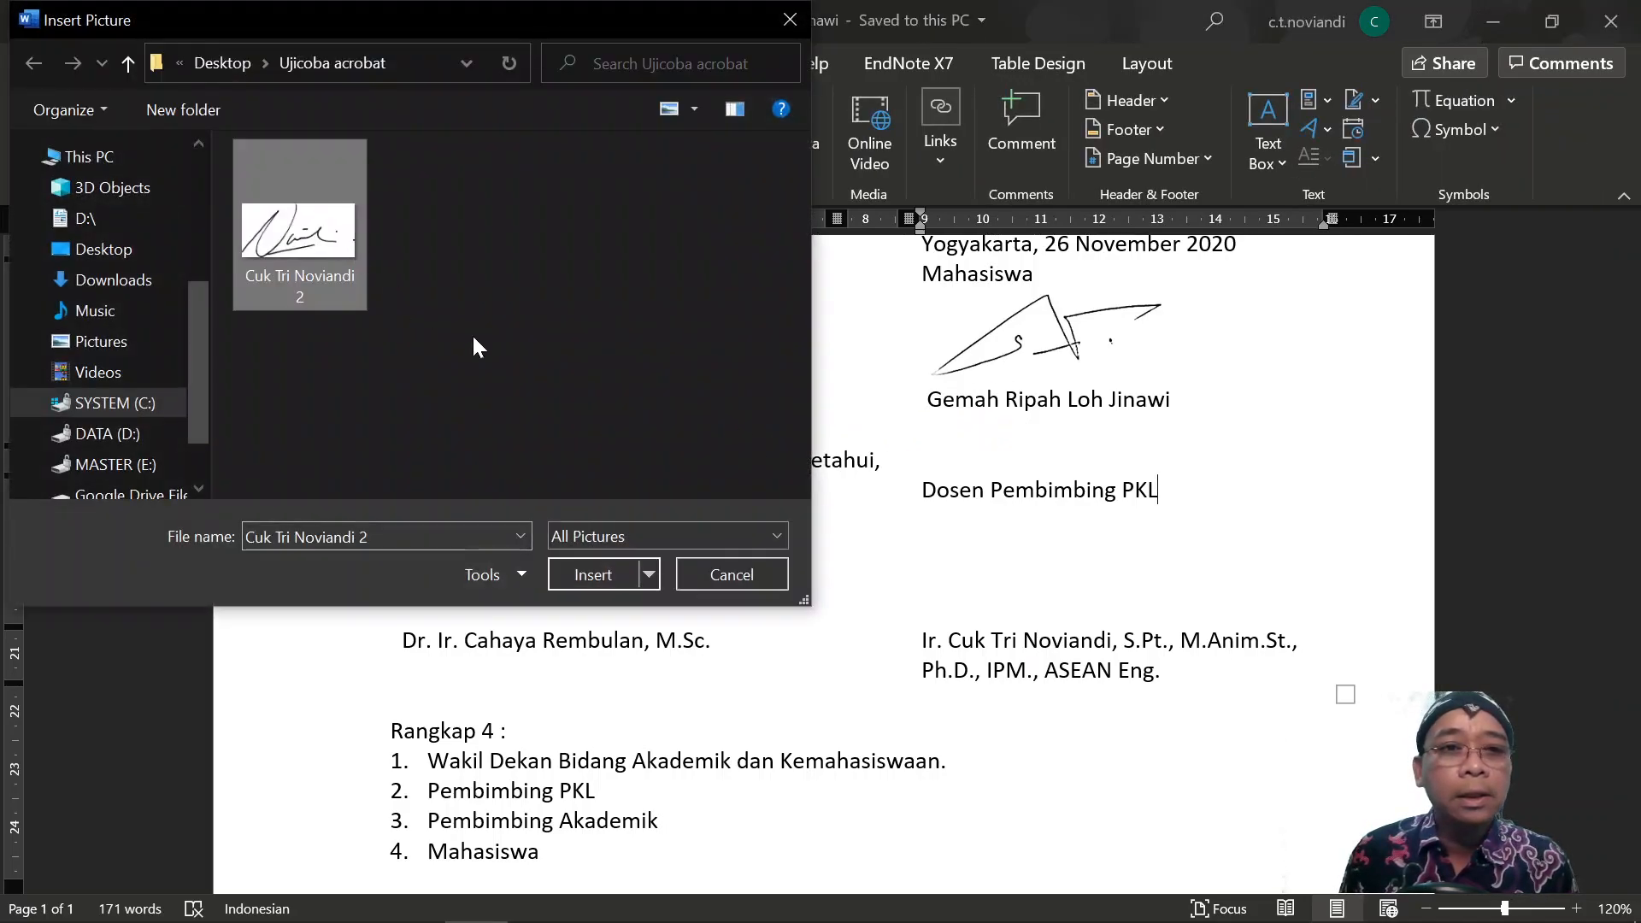
pyautogui.click(612, 571)
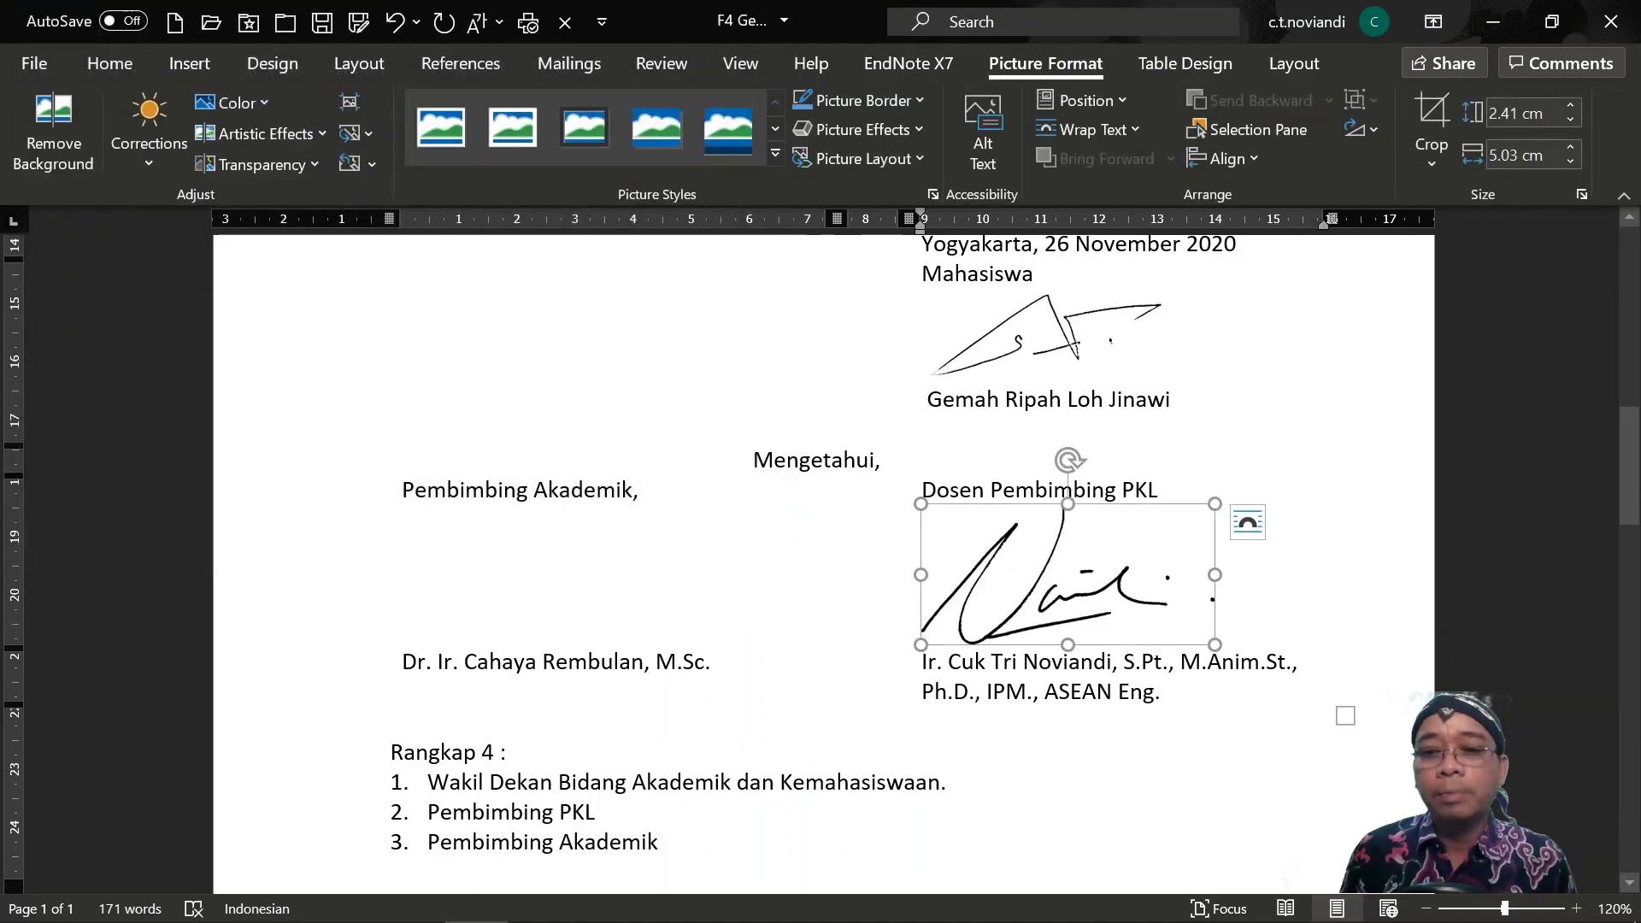
# Check the placed signature picture, then create a new blank document.
pyautogui.click(1217, 631)
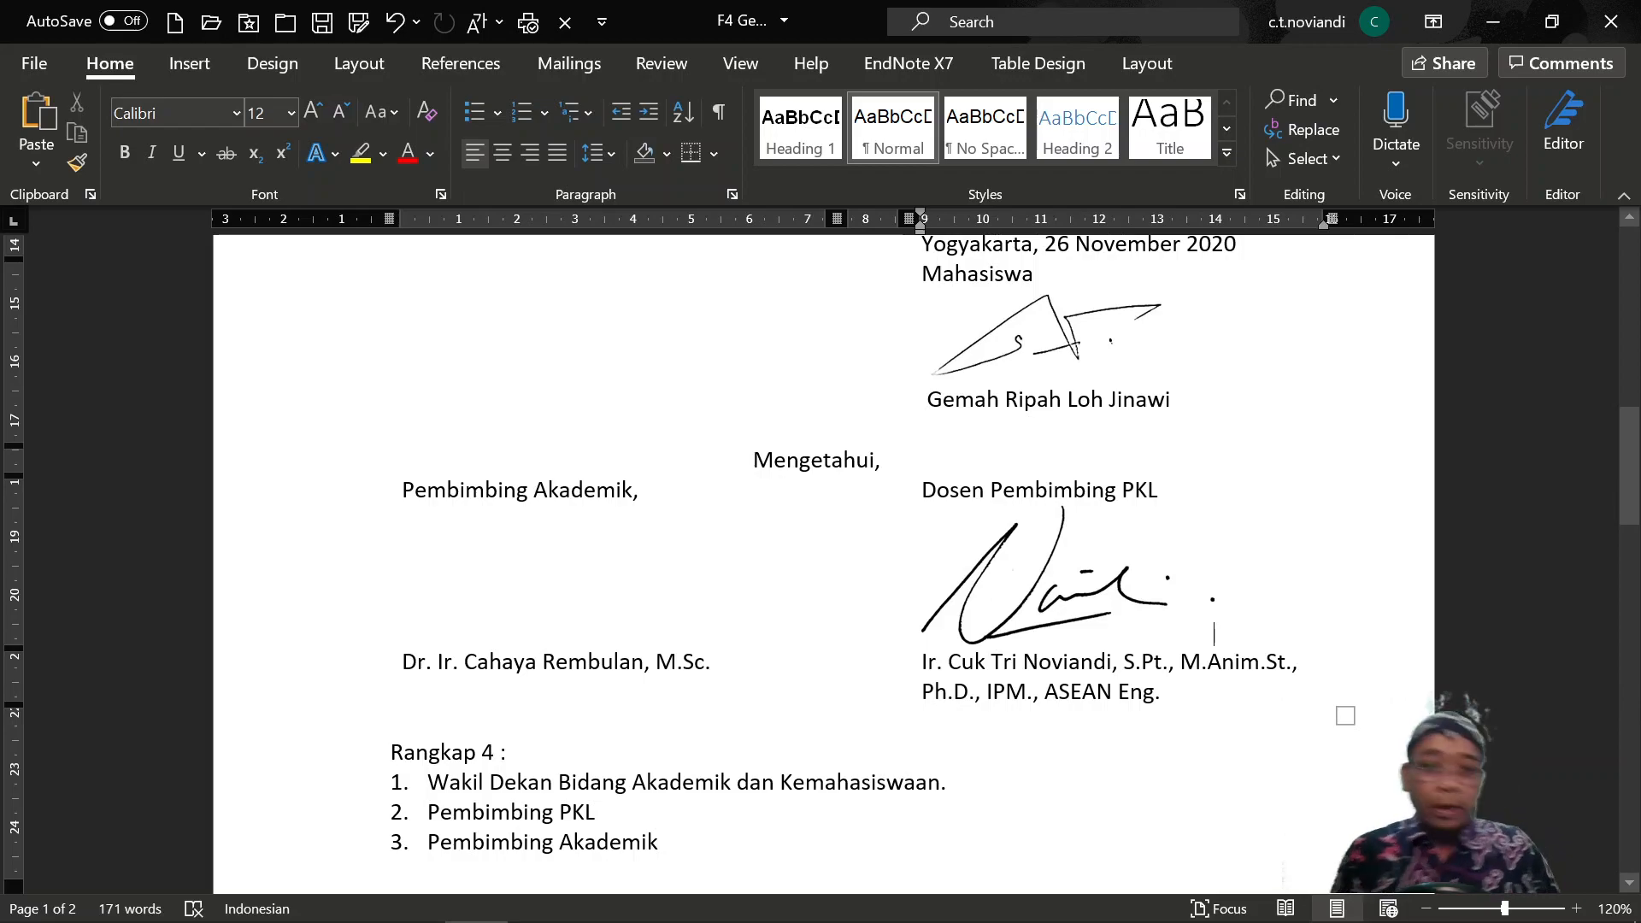
pyautogui.click(1091, 556)
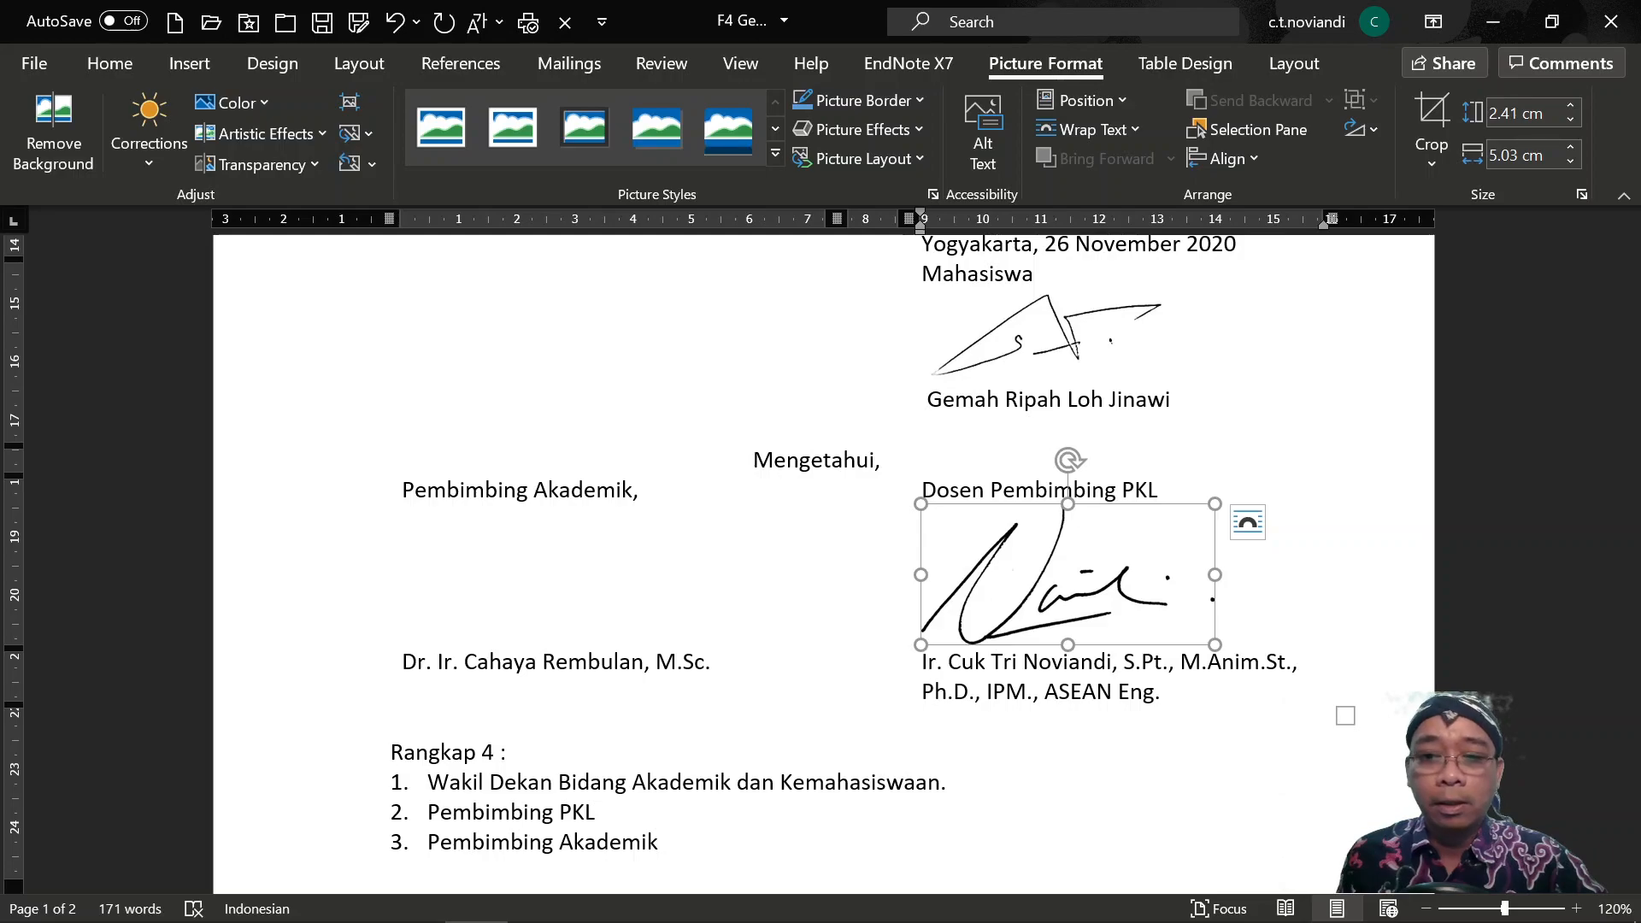
pyautogui.click(1352, 571)
pyautogui.click(1131, 600)
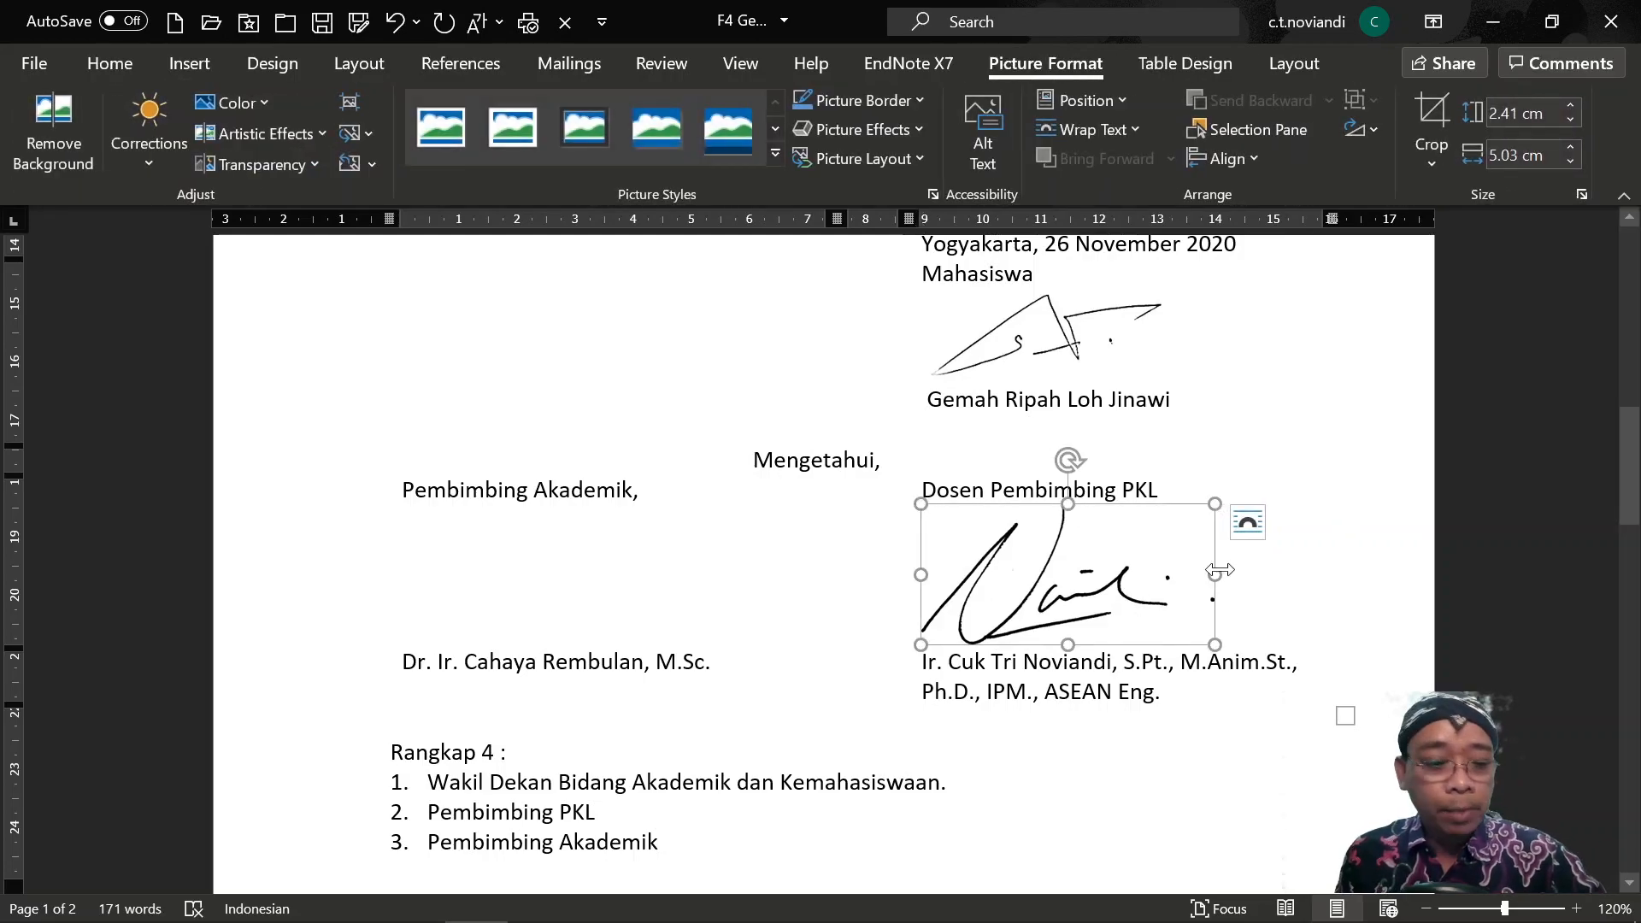
pyautogui.click(175, 22)
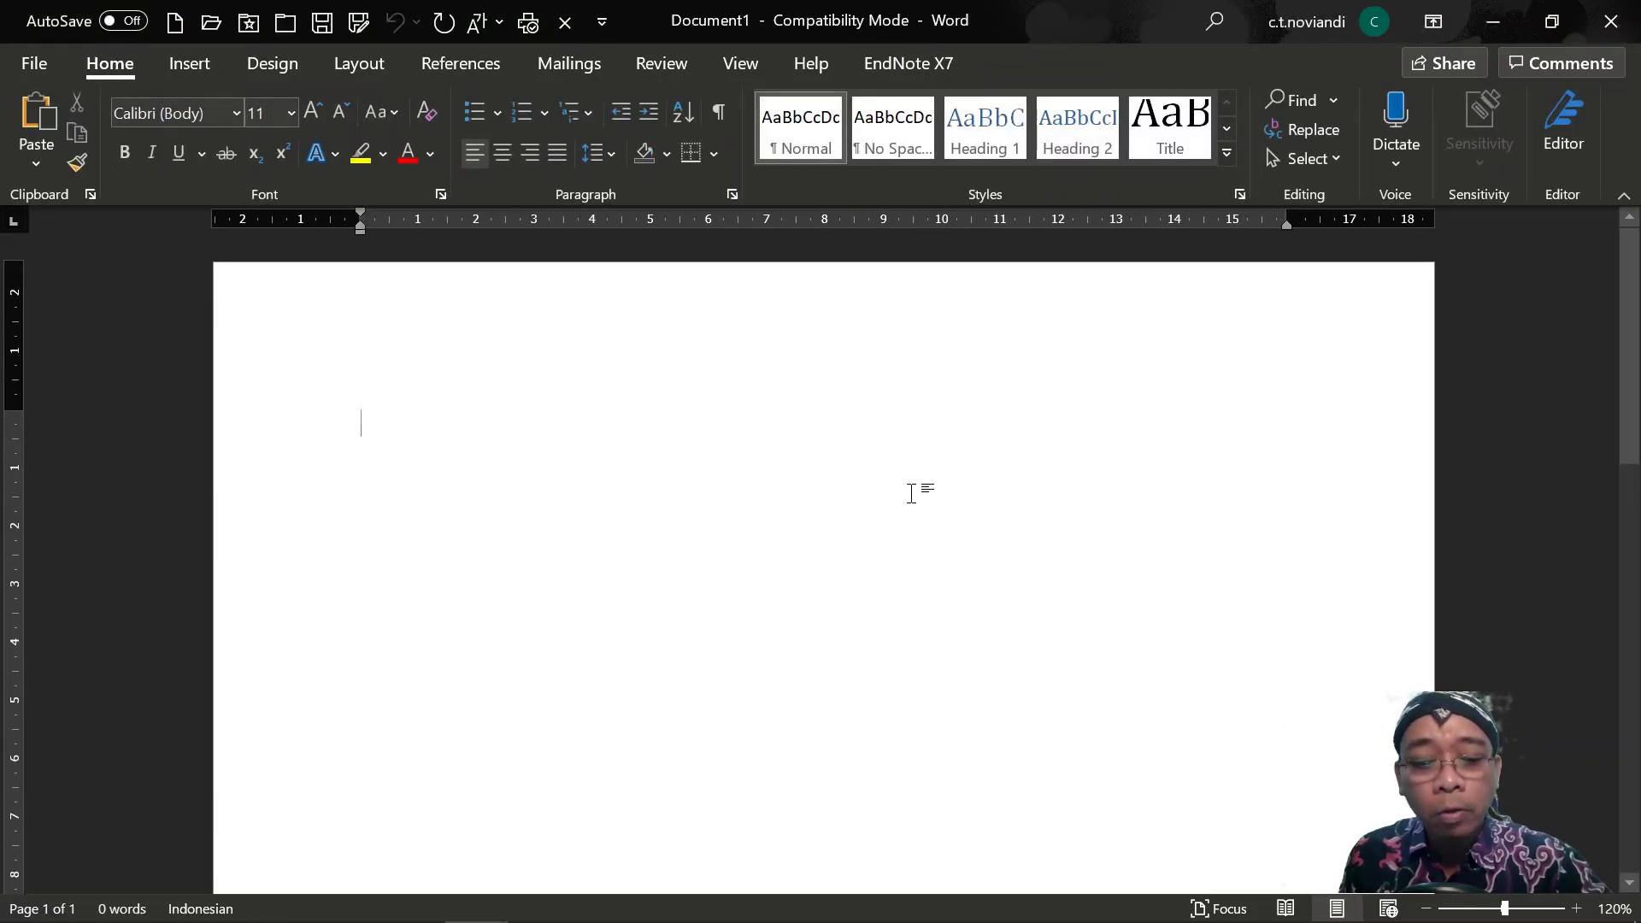
# Paste the supervisor's and student's signatures into the blank scratch document.
pyautogui.hotkey('ctrl', 'v')
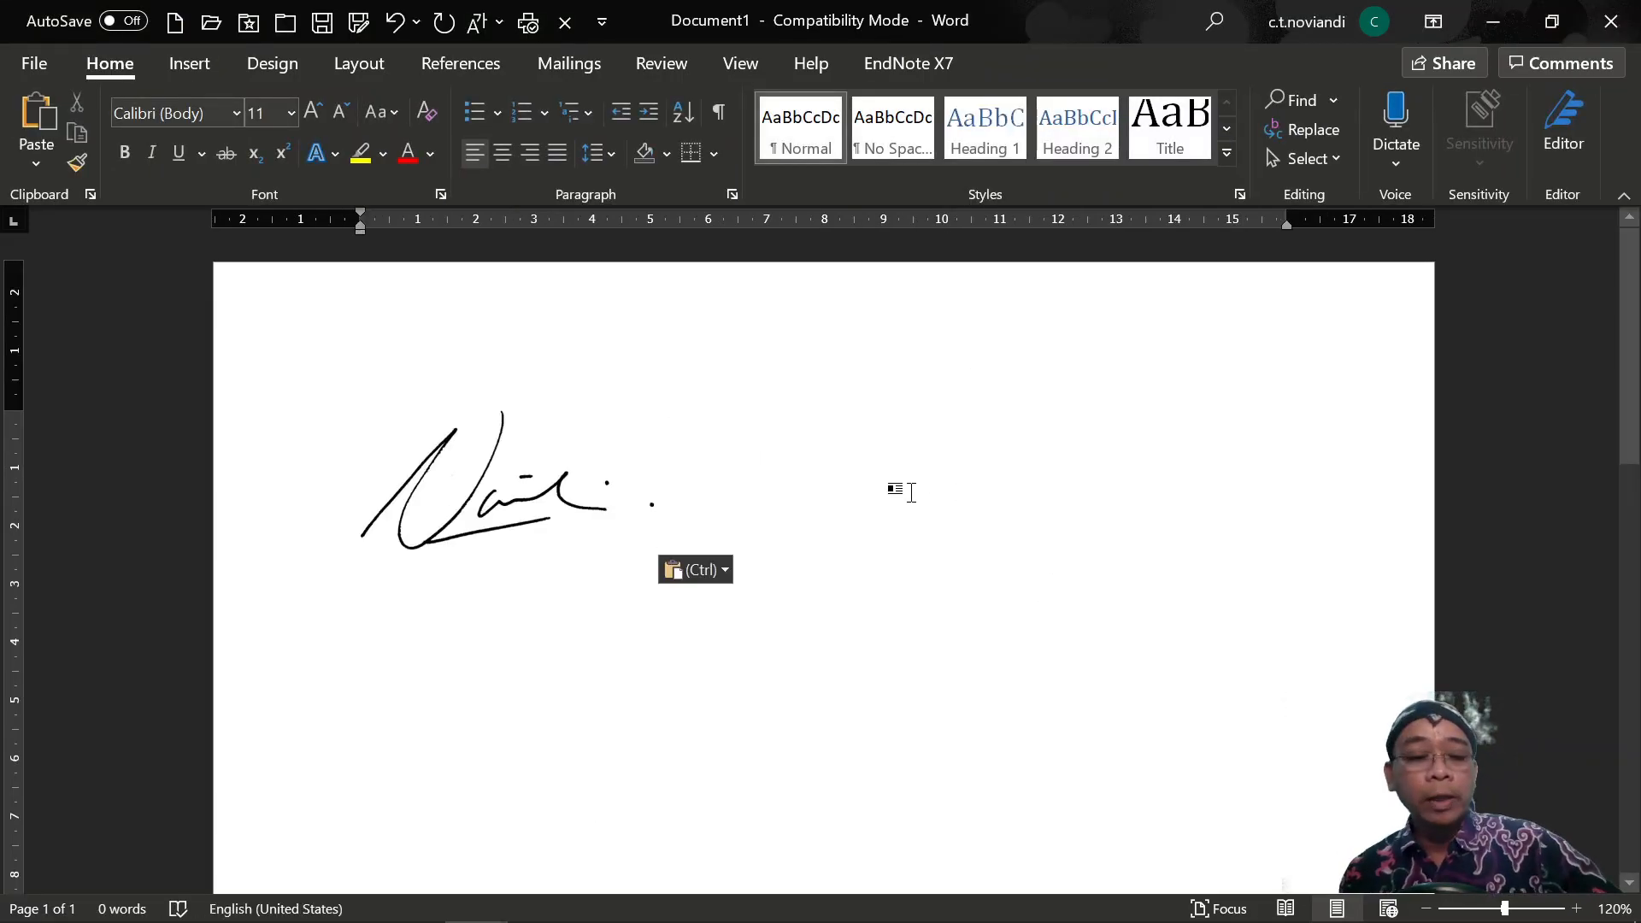
pyautogui.hotkey('alt', 'Tab')
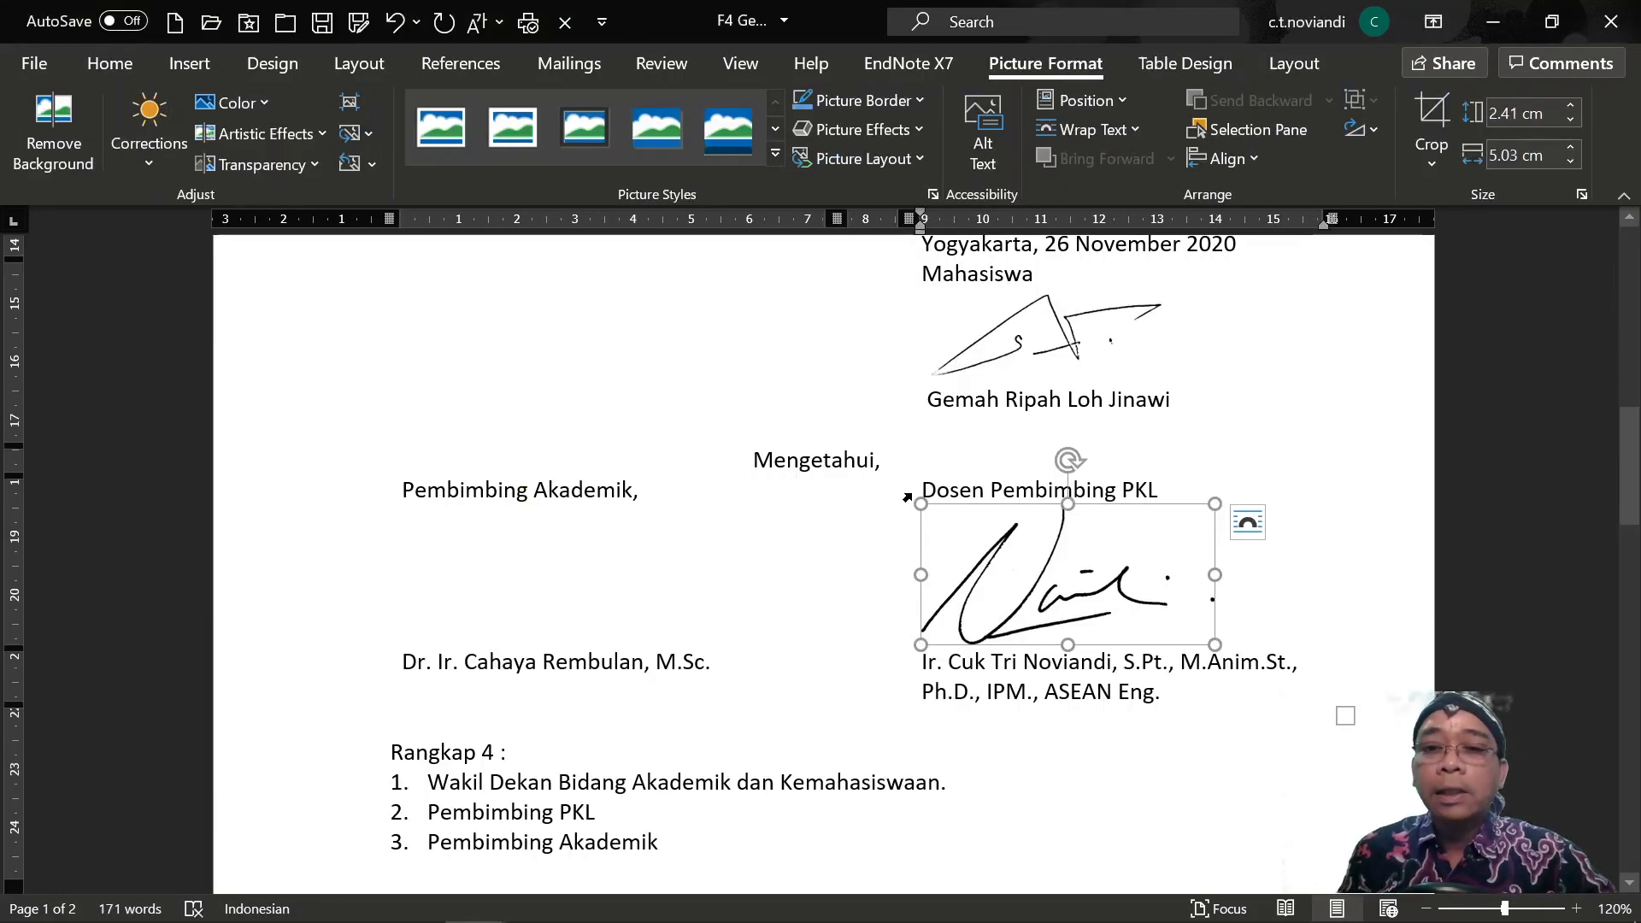
pyautogui.click(1105, 332)
pyautogui.hotkey('ctrl', 'c')
pyautogui.hotkey('alt', 'Tab')
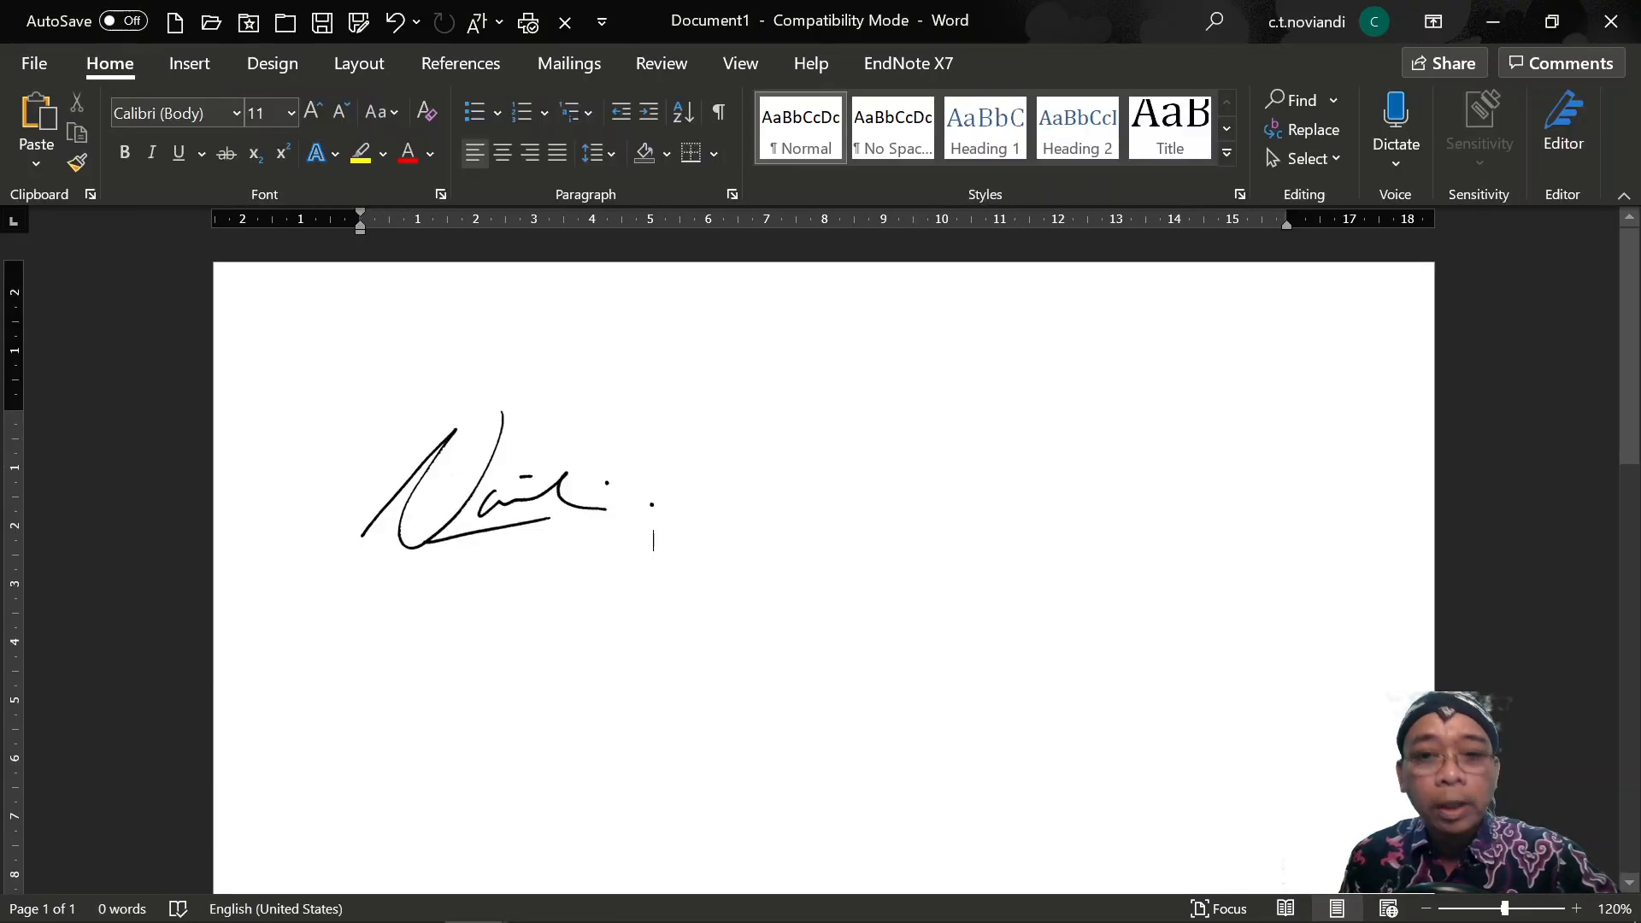
pyautogui.hotkey('ctrl', 'v')
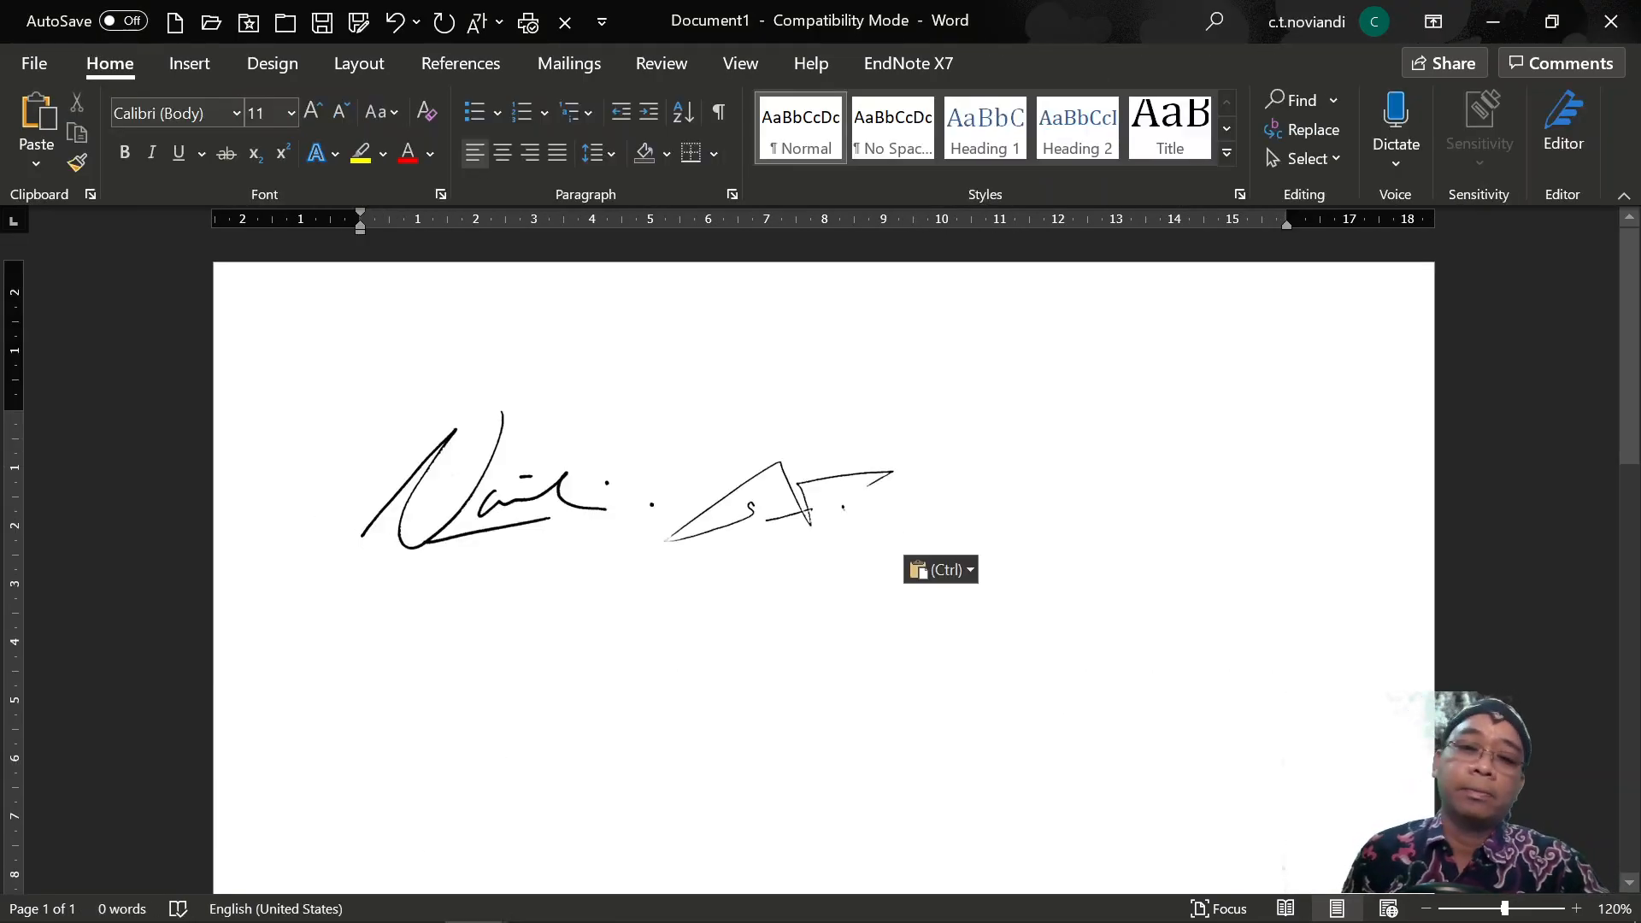
# Undo the test pastes and return to the F4 form showing both signatures.
pyautogui.hotkey('ctrl', 'z')
pyautogui.hotkey('ctrl', 'z')
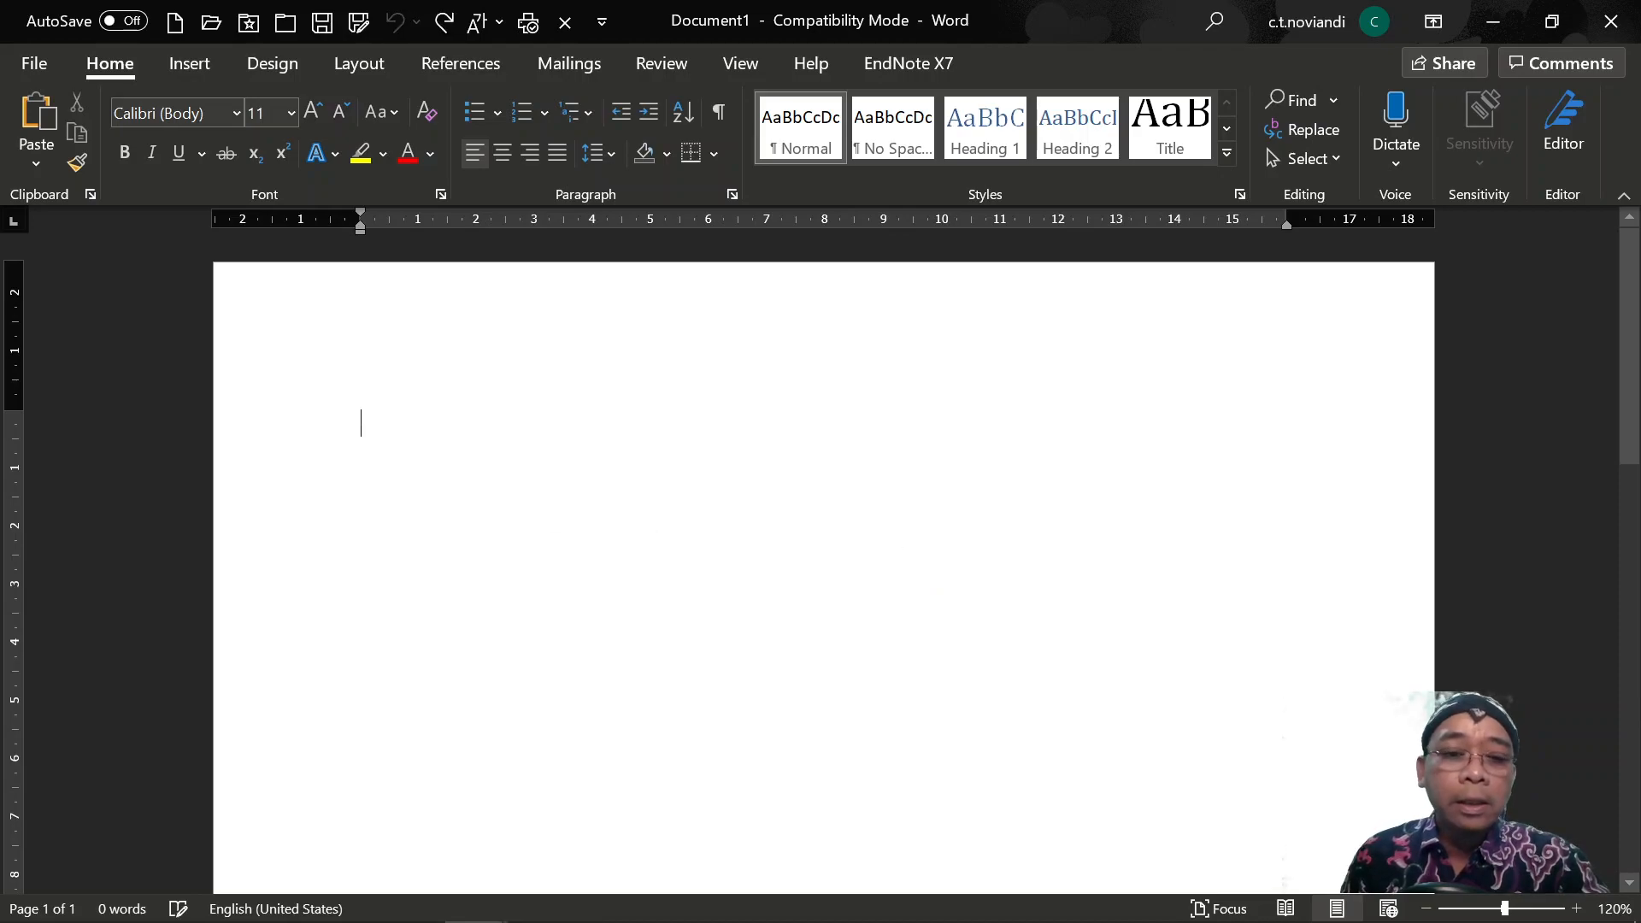
pyautogui.hotkey('alt', 'Tab')
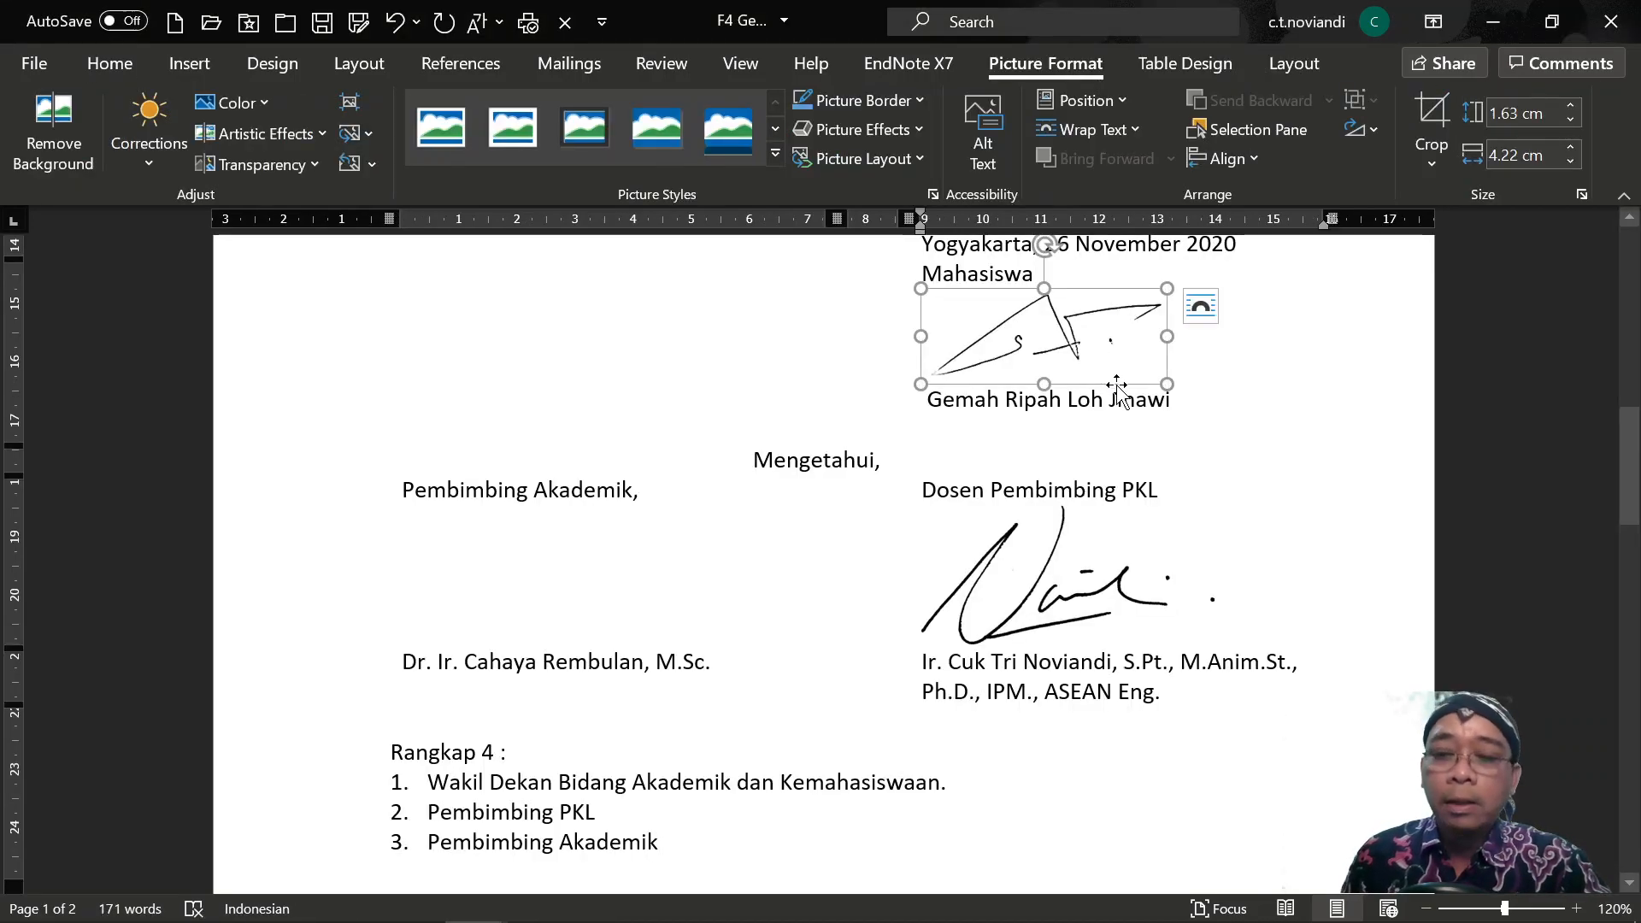
pyautogui.click(1236, 427)
pyautogui.click(1029, 349)
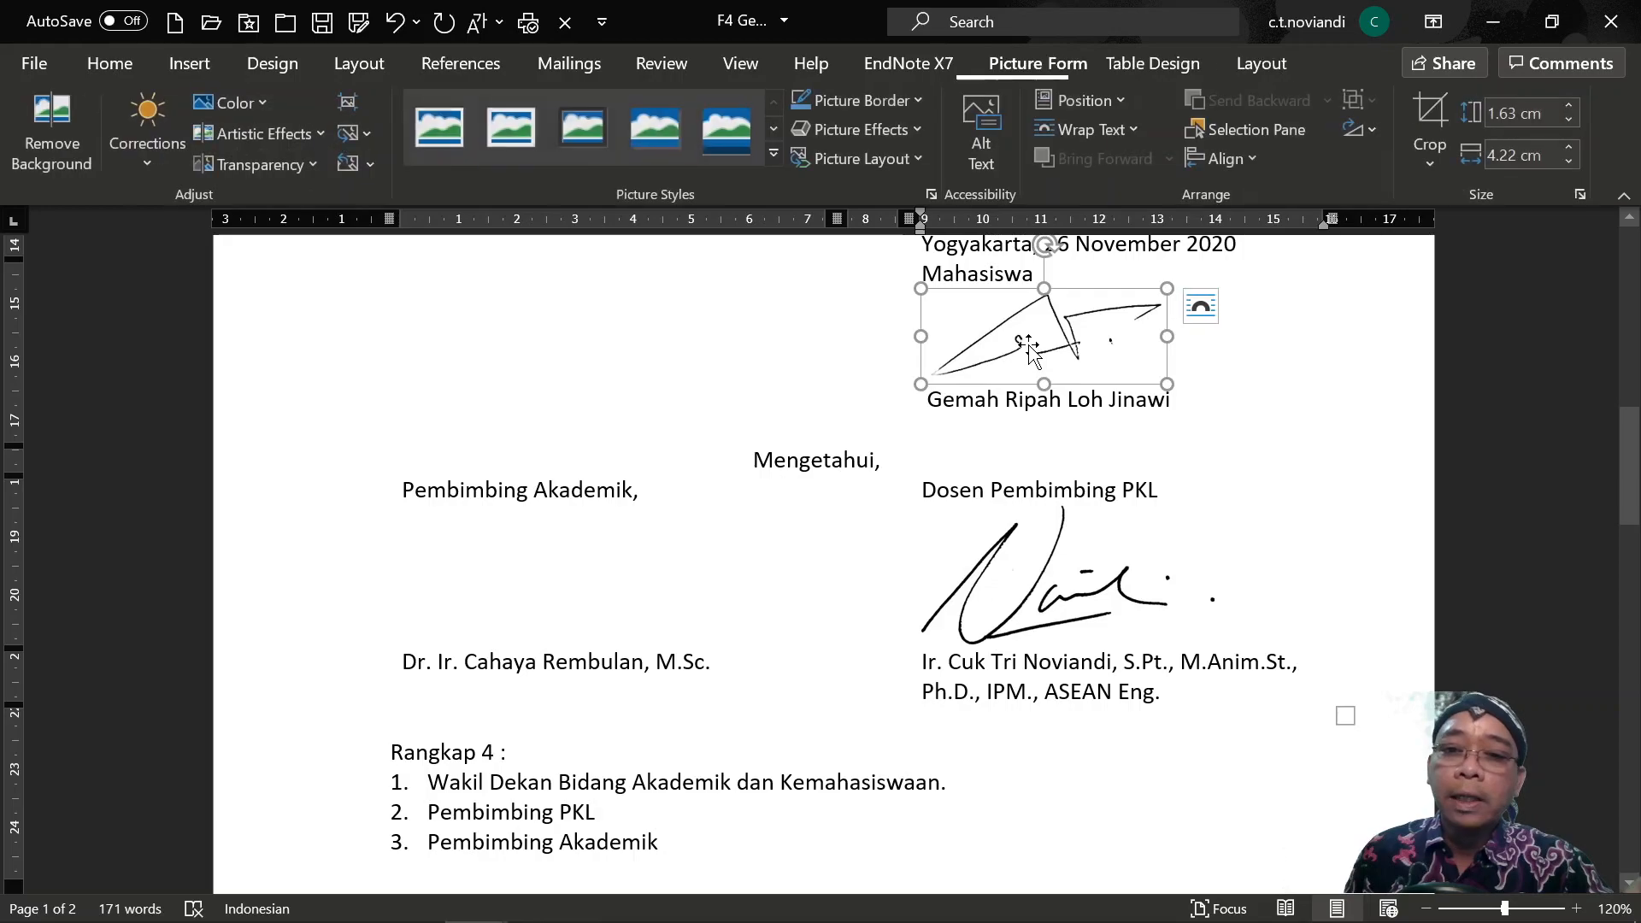
pyautogui.click(1244, 368)
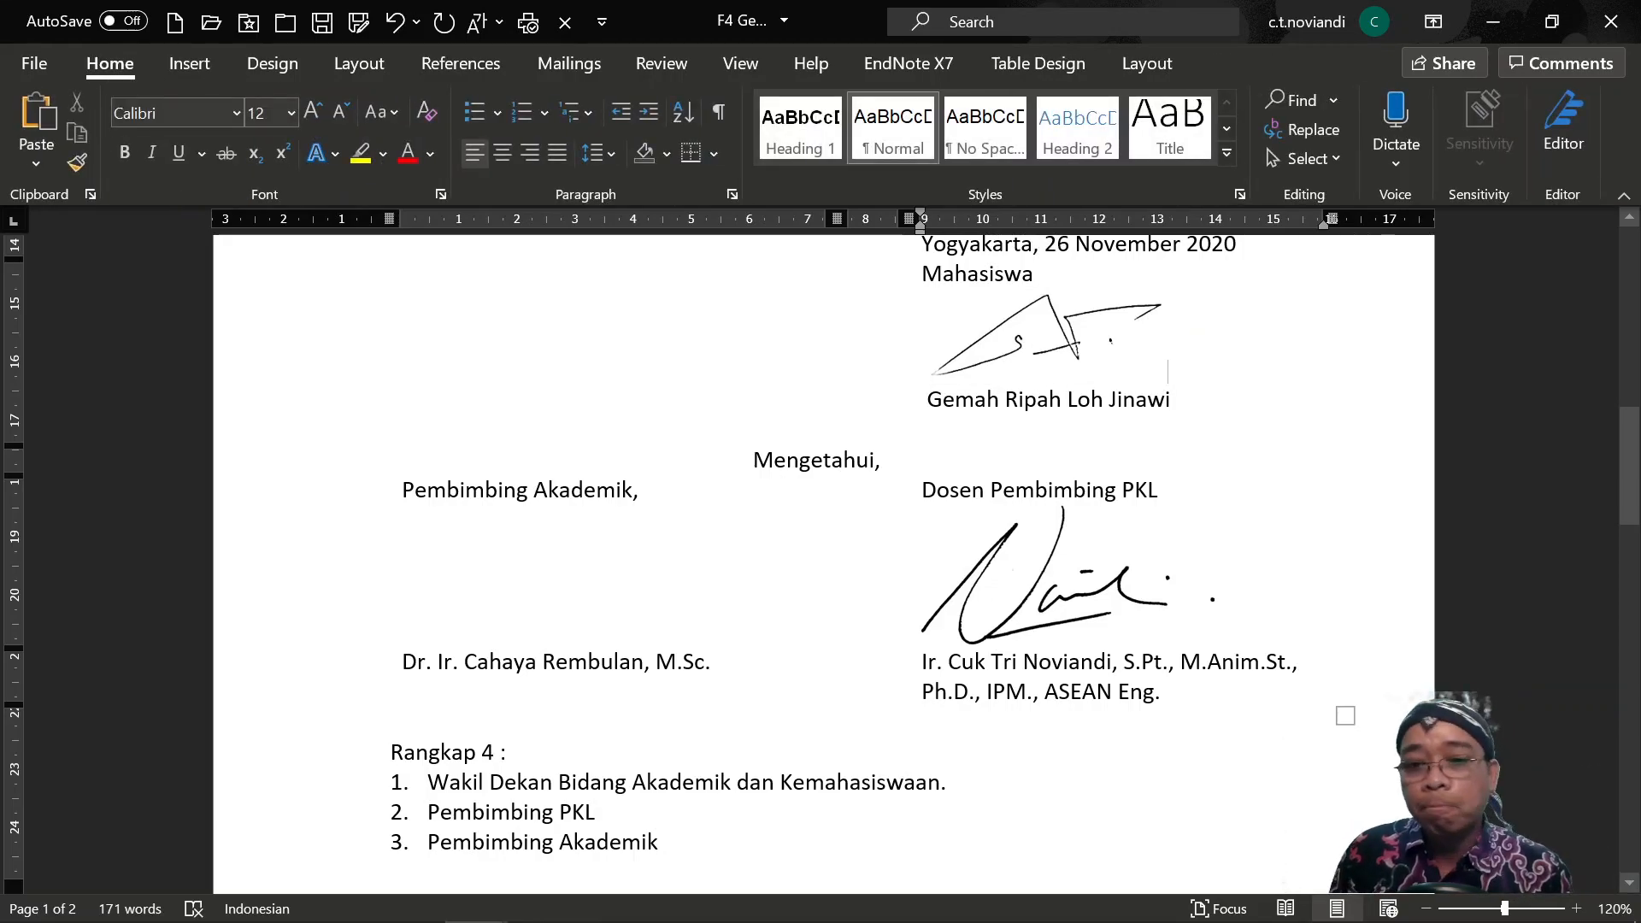
pyautogui.scroll(1, 1188, 521)
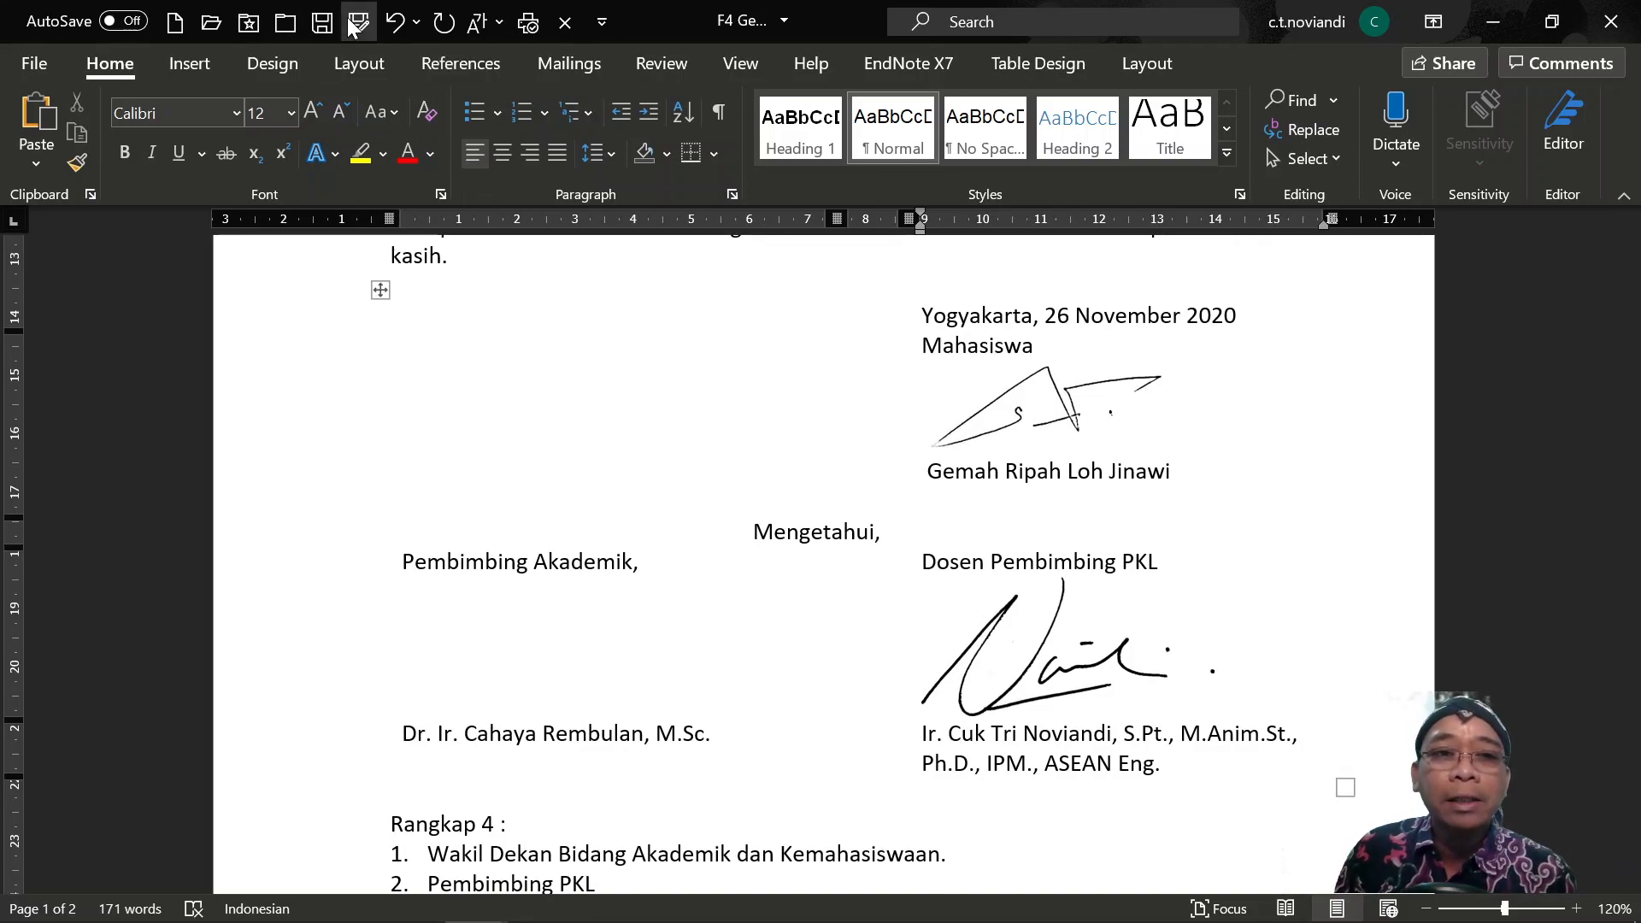
# Save the form as PDF 'F4 Gemah Ripah Loh Jinawi', keeping the file name.
pyautogui.click(322, 24)
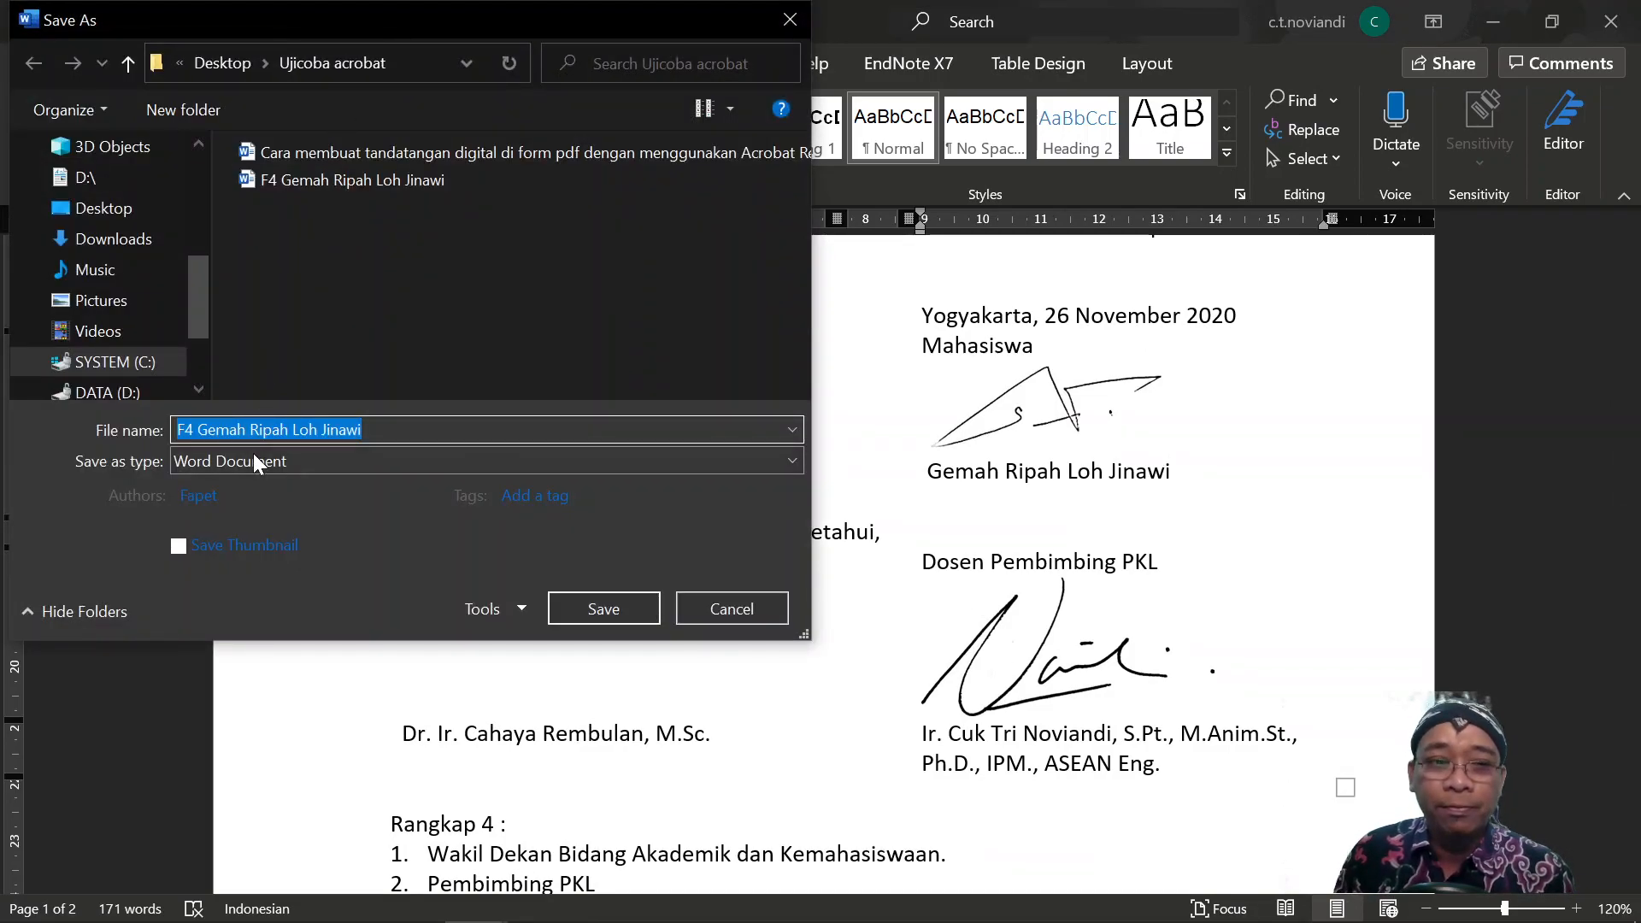
pyautogui.click(253, 460)
pyautogui.click(224, 612)
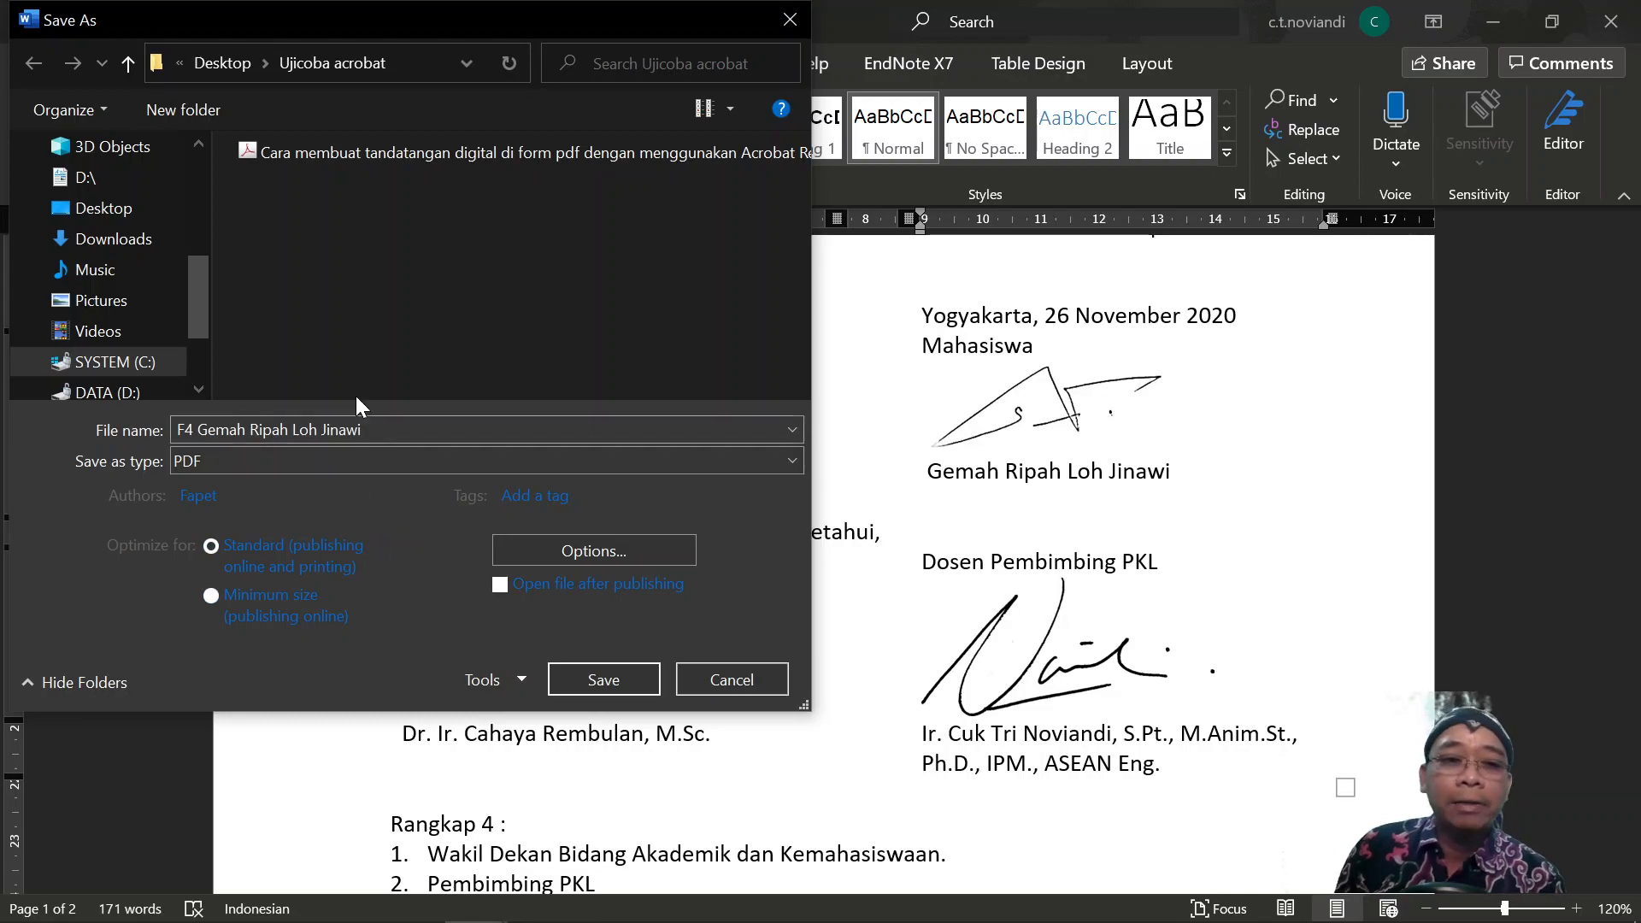
pyautogui.click(611, 677)
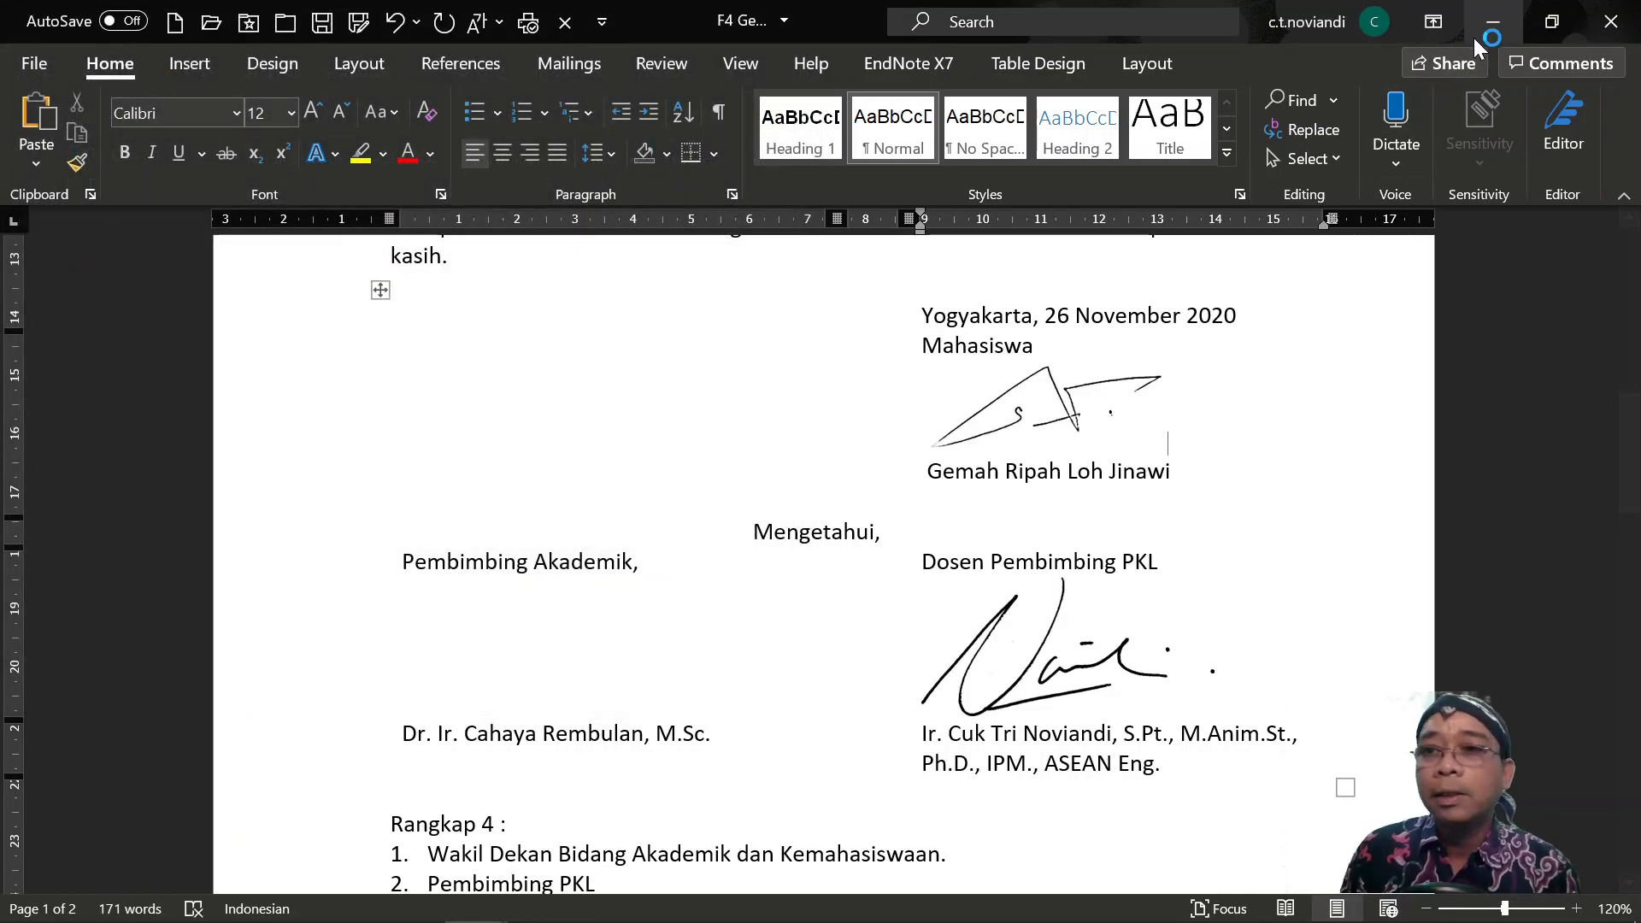
# Minimize both Word windows and open the F4 Gemah Ripah Loh Jinawi PDF in Acrobat.
pyautogui.click(1501, 24)
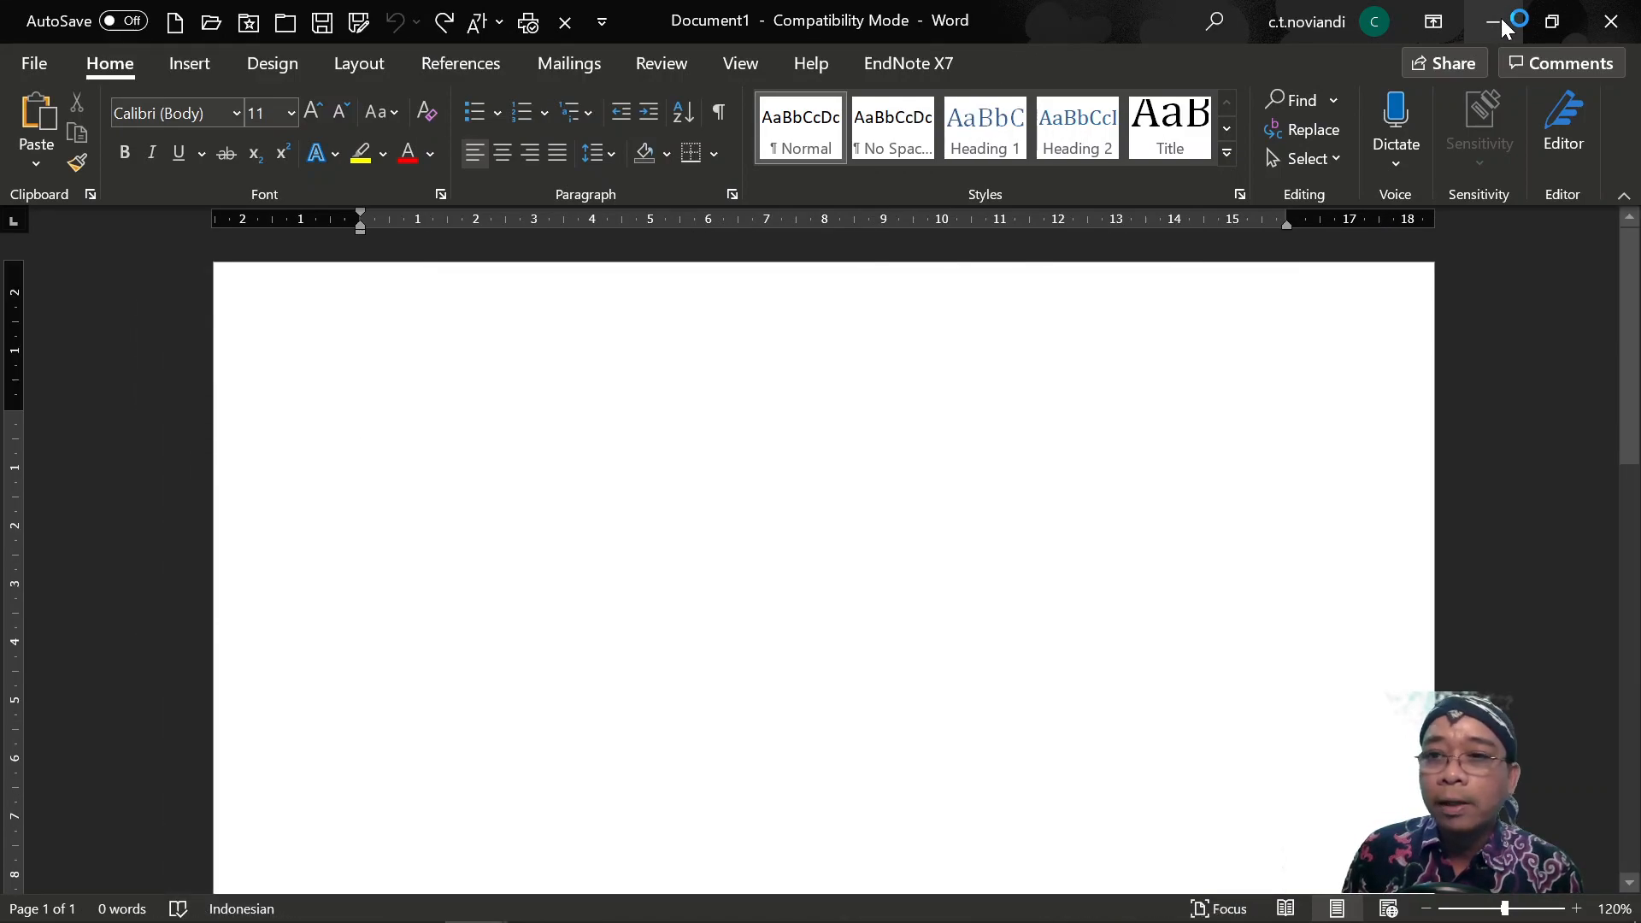
pyautogui.click(1501, 24)
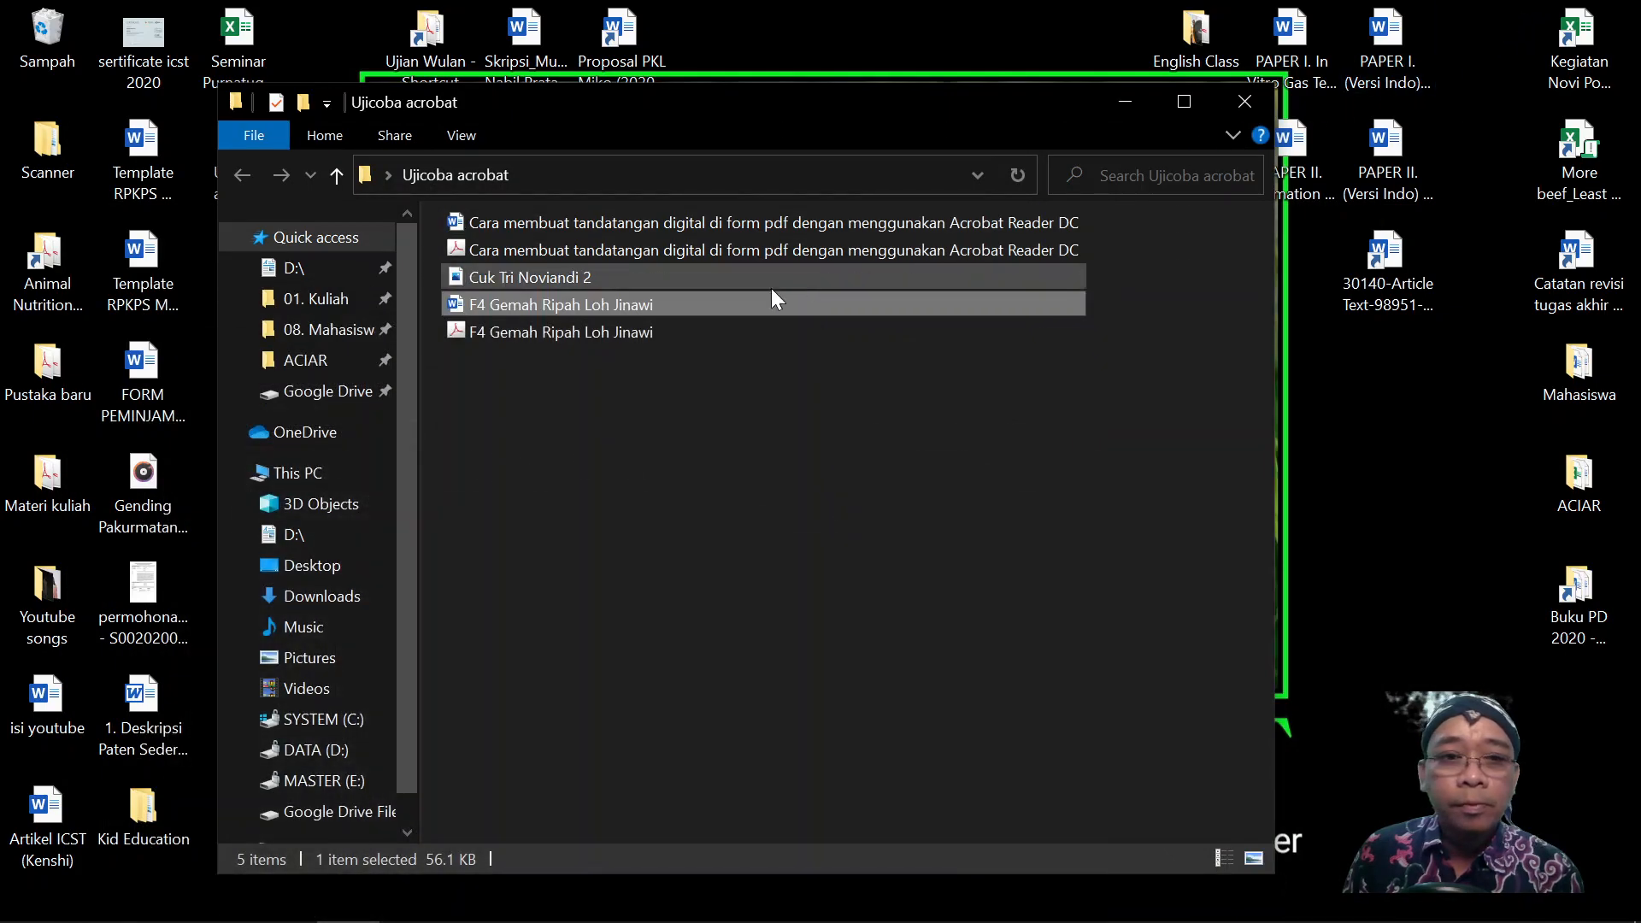
pyautogui.click(577, 333)
pyautogui.doubleClick(577, 333)
pyautogui.scroll(-15, 578, 335)
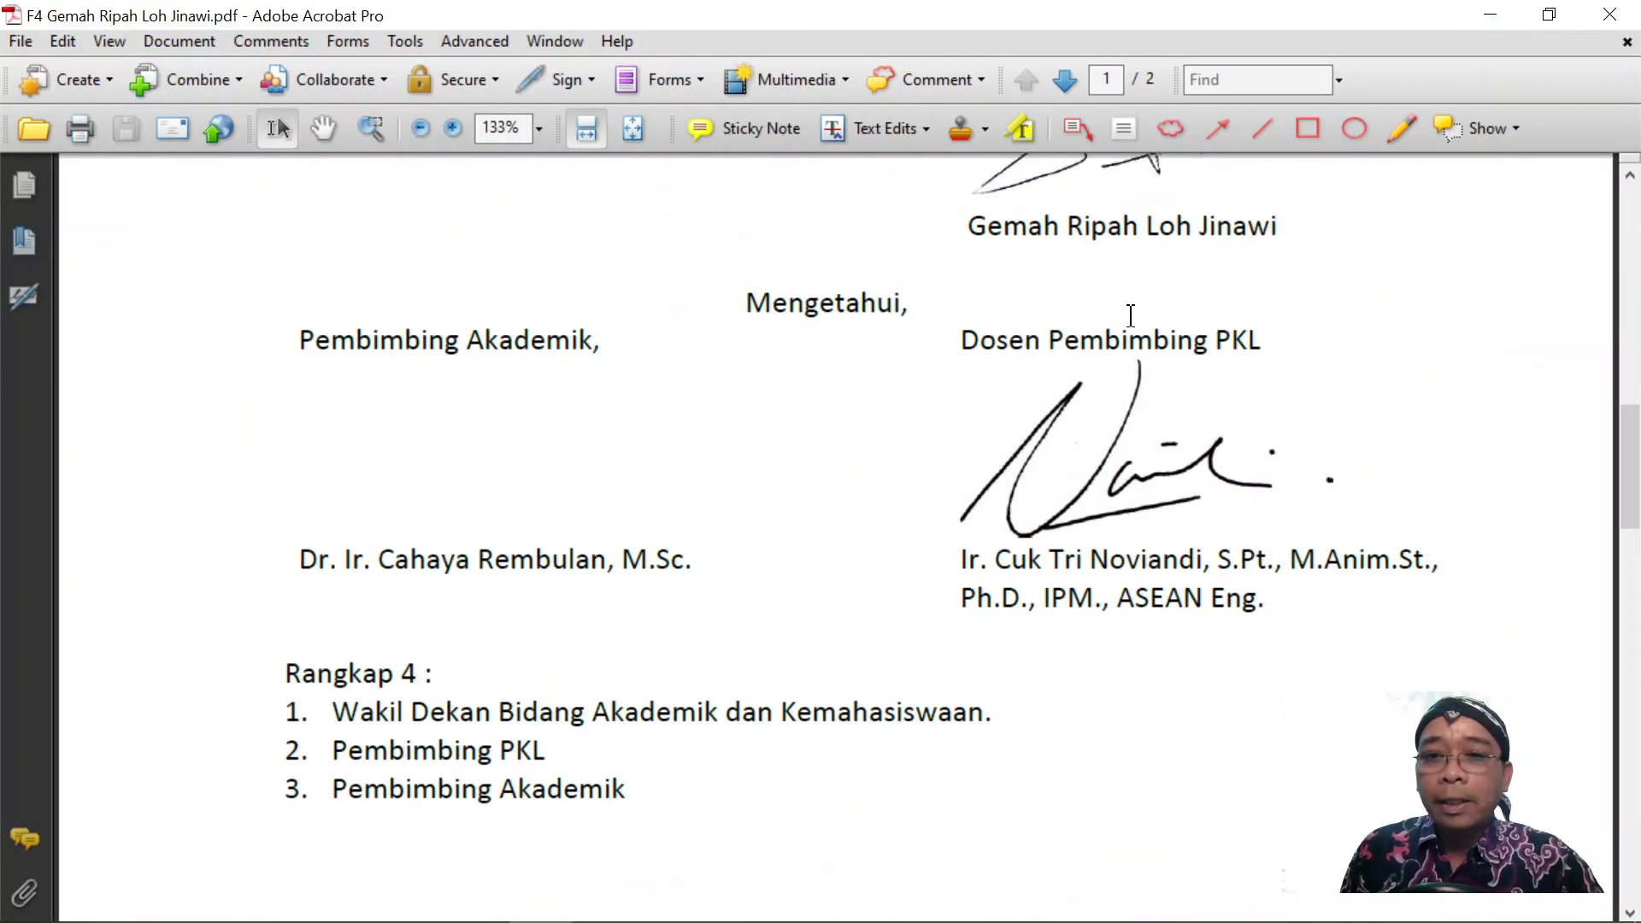
# Select the student's and supervisor's signature images in the PDF.
pyautogui.scroll(3, 1120, 303)
pyautogui.click(1119, 285)
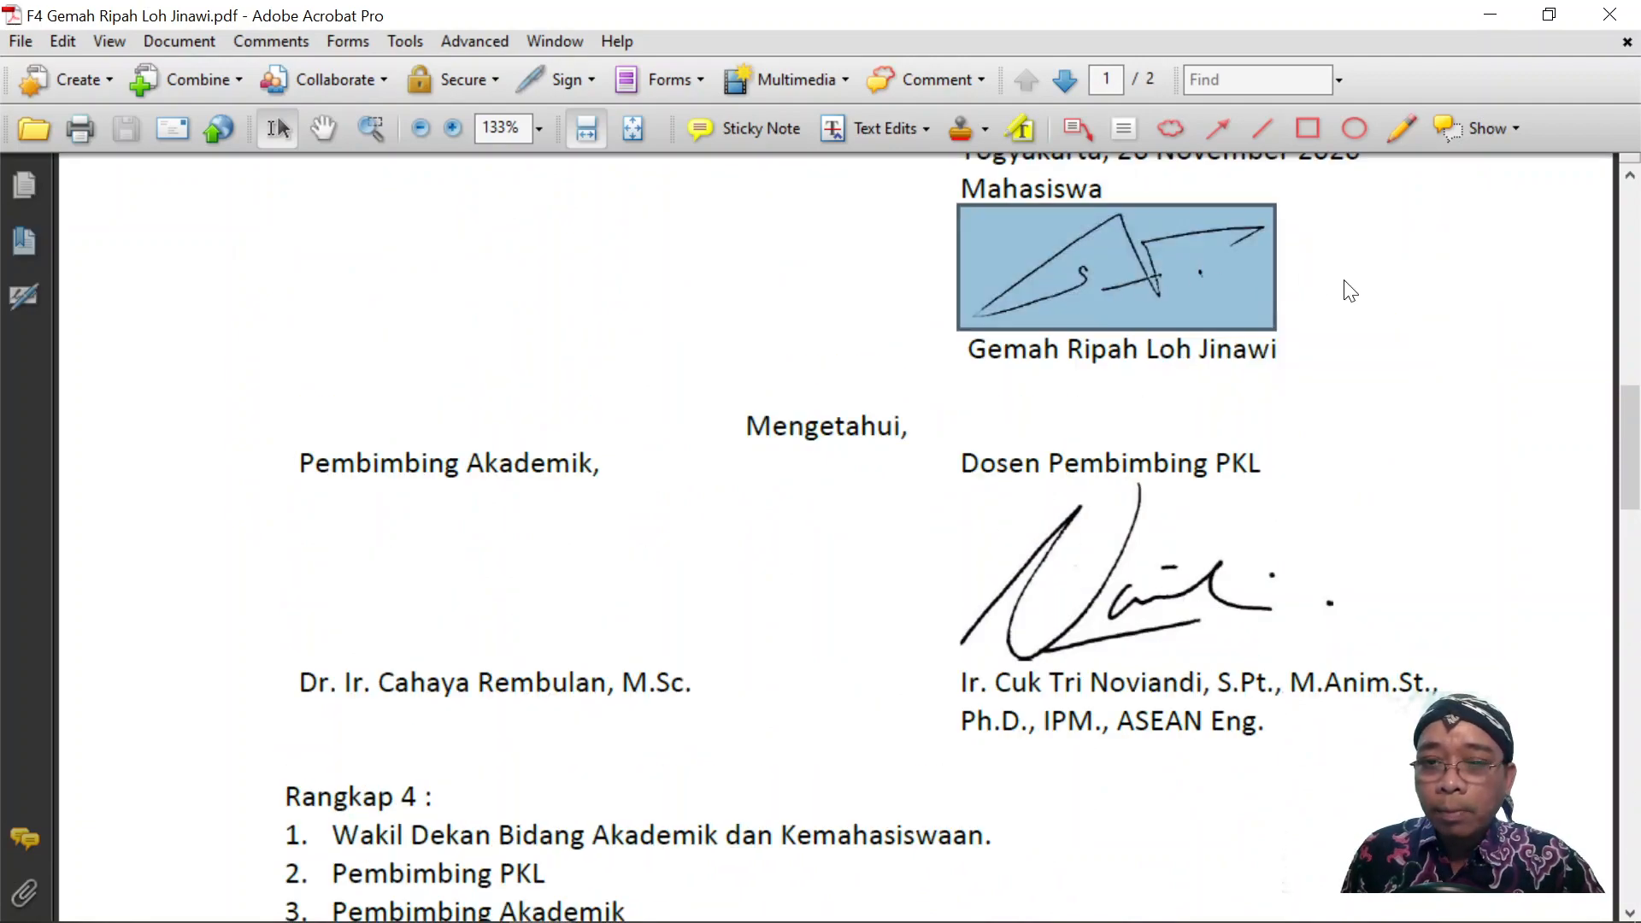
pyautogui.click(1194, 588)
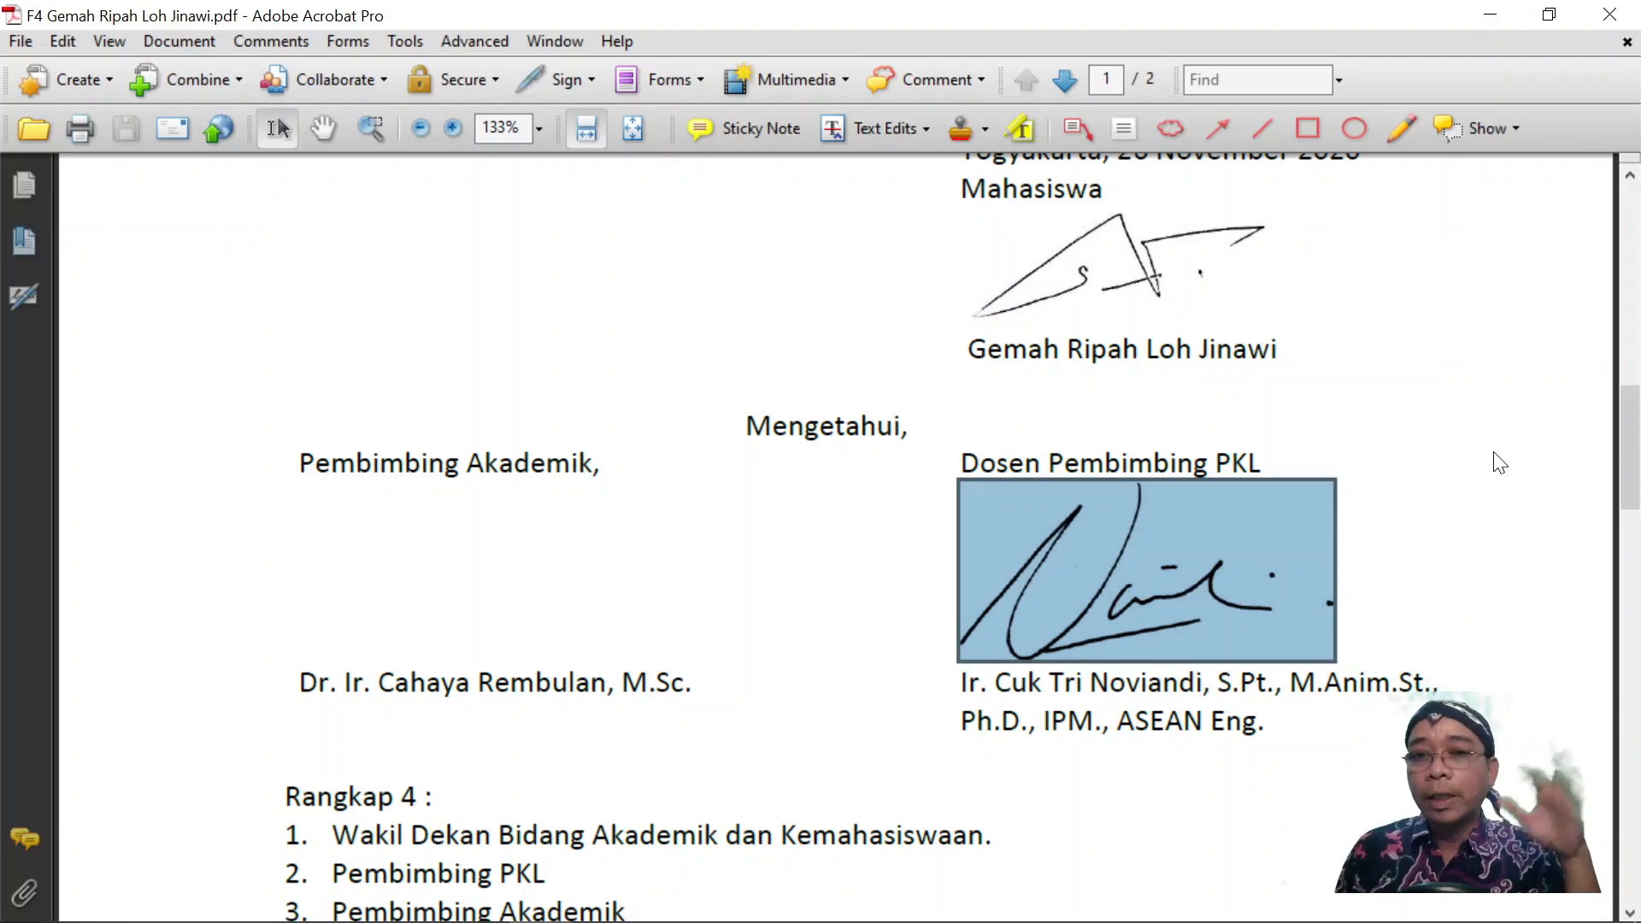
pyautogui.click(1442, 429)
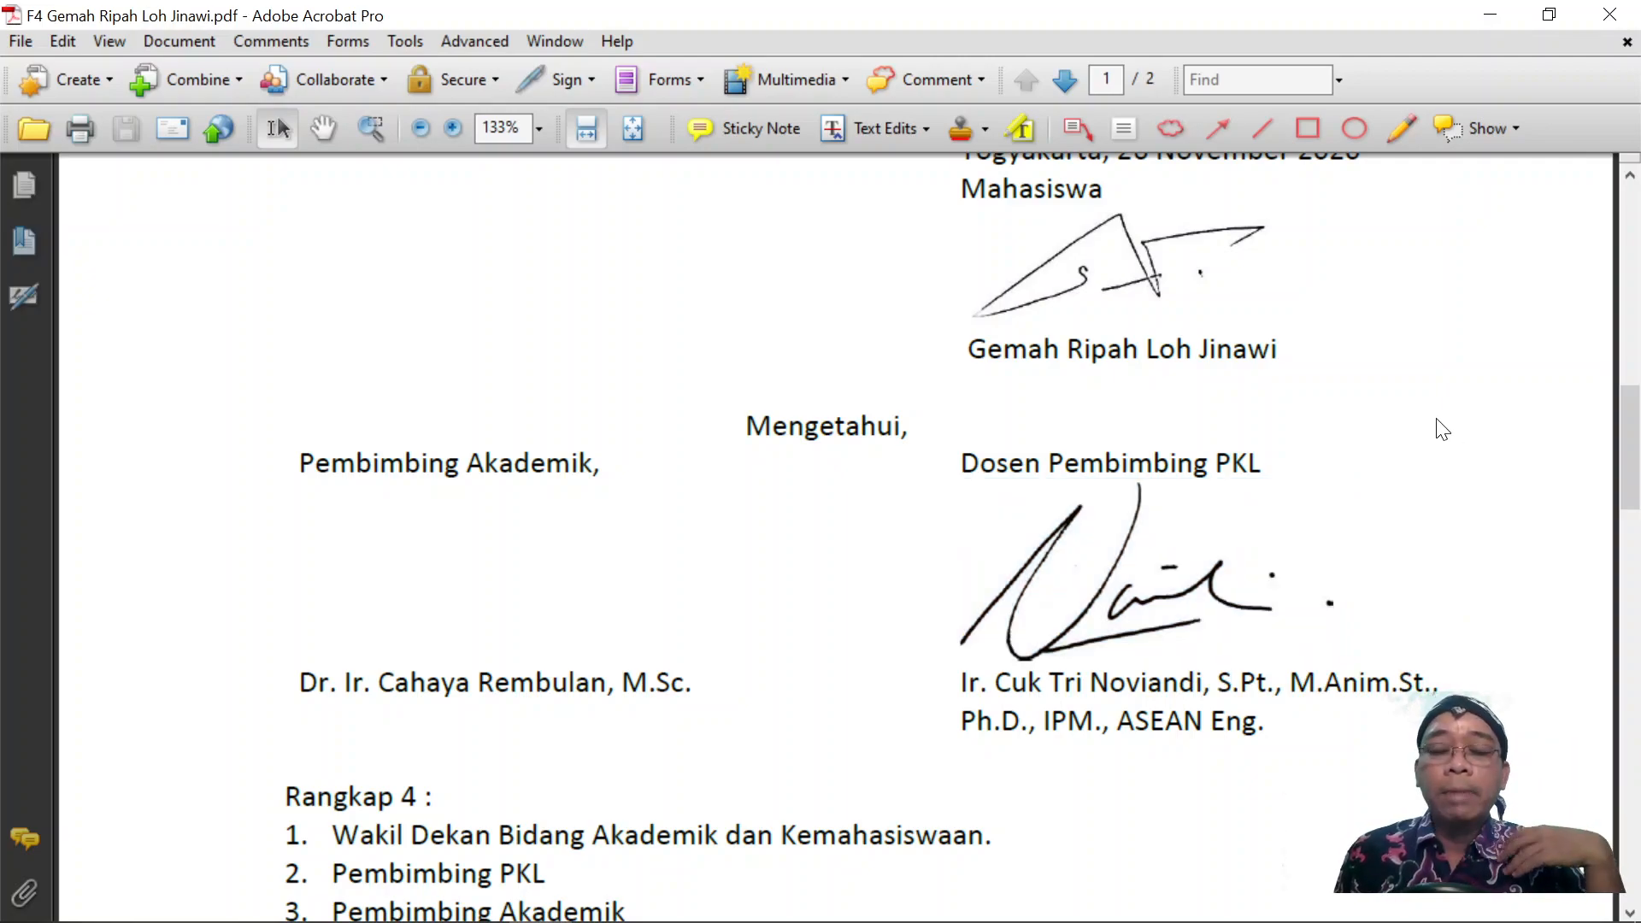
pyautogui.click(1082, 595)
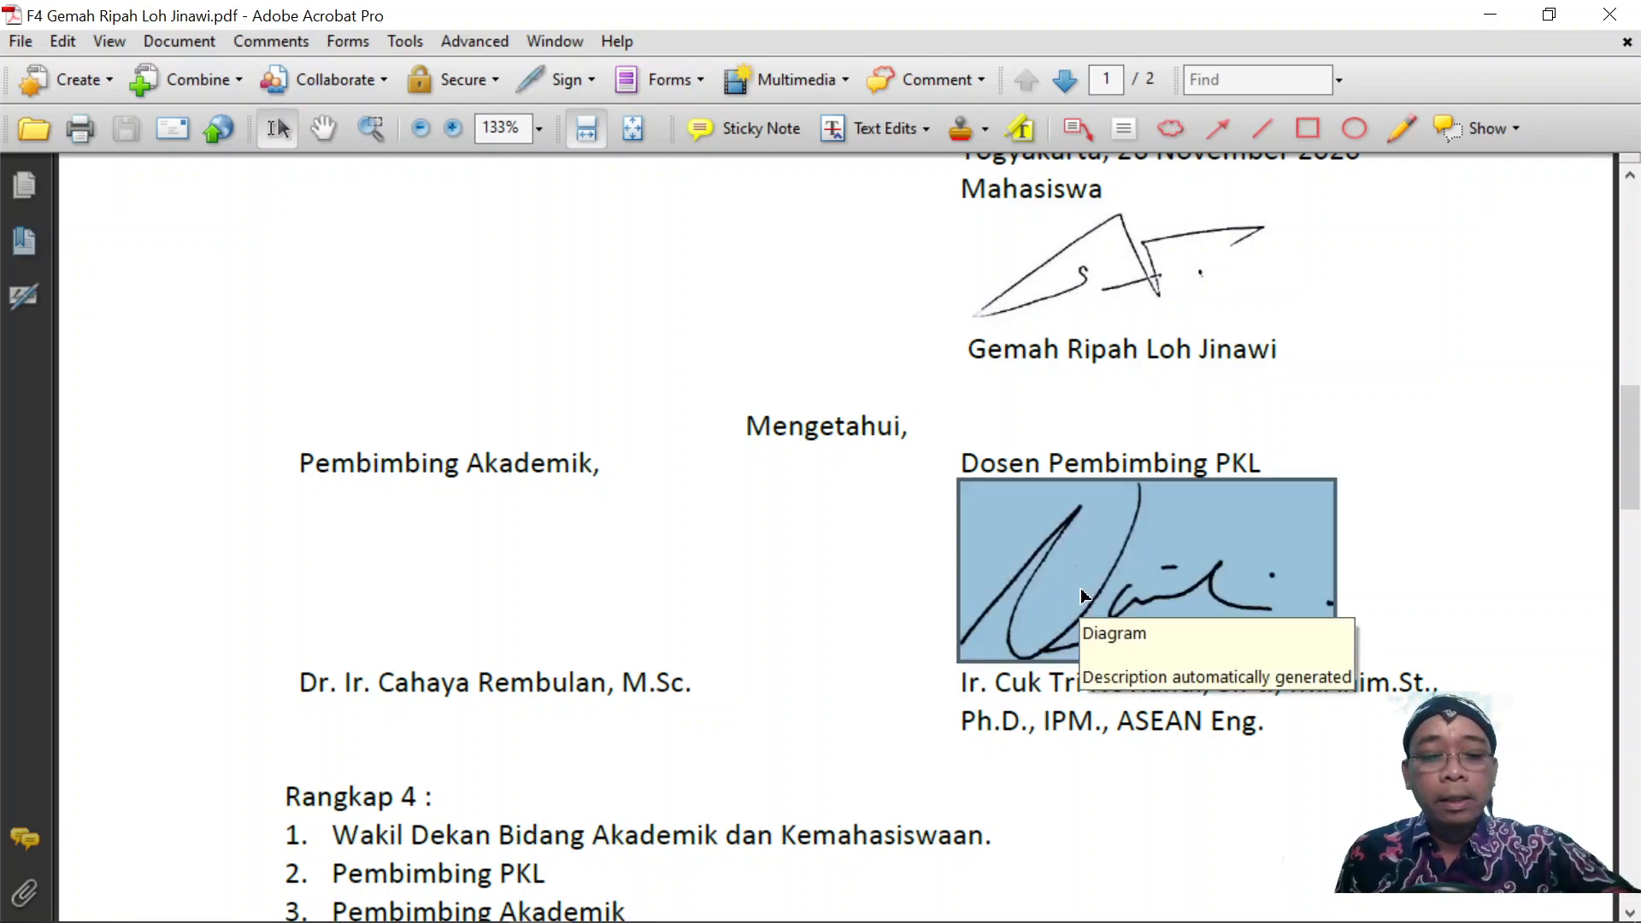
# Paste the copied signature into blank Document1, then close Acrobat.
pyautogui.moveTo(486, 912)
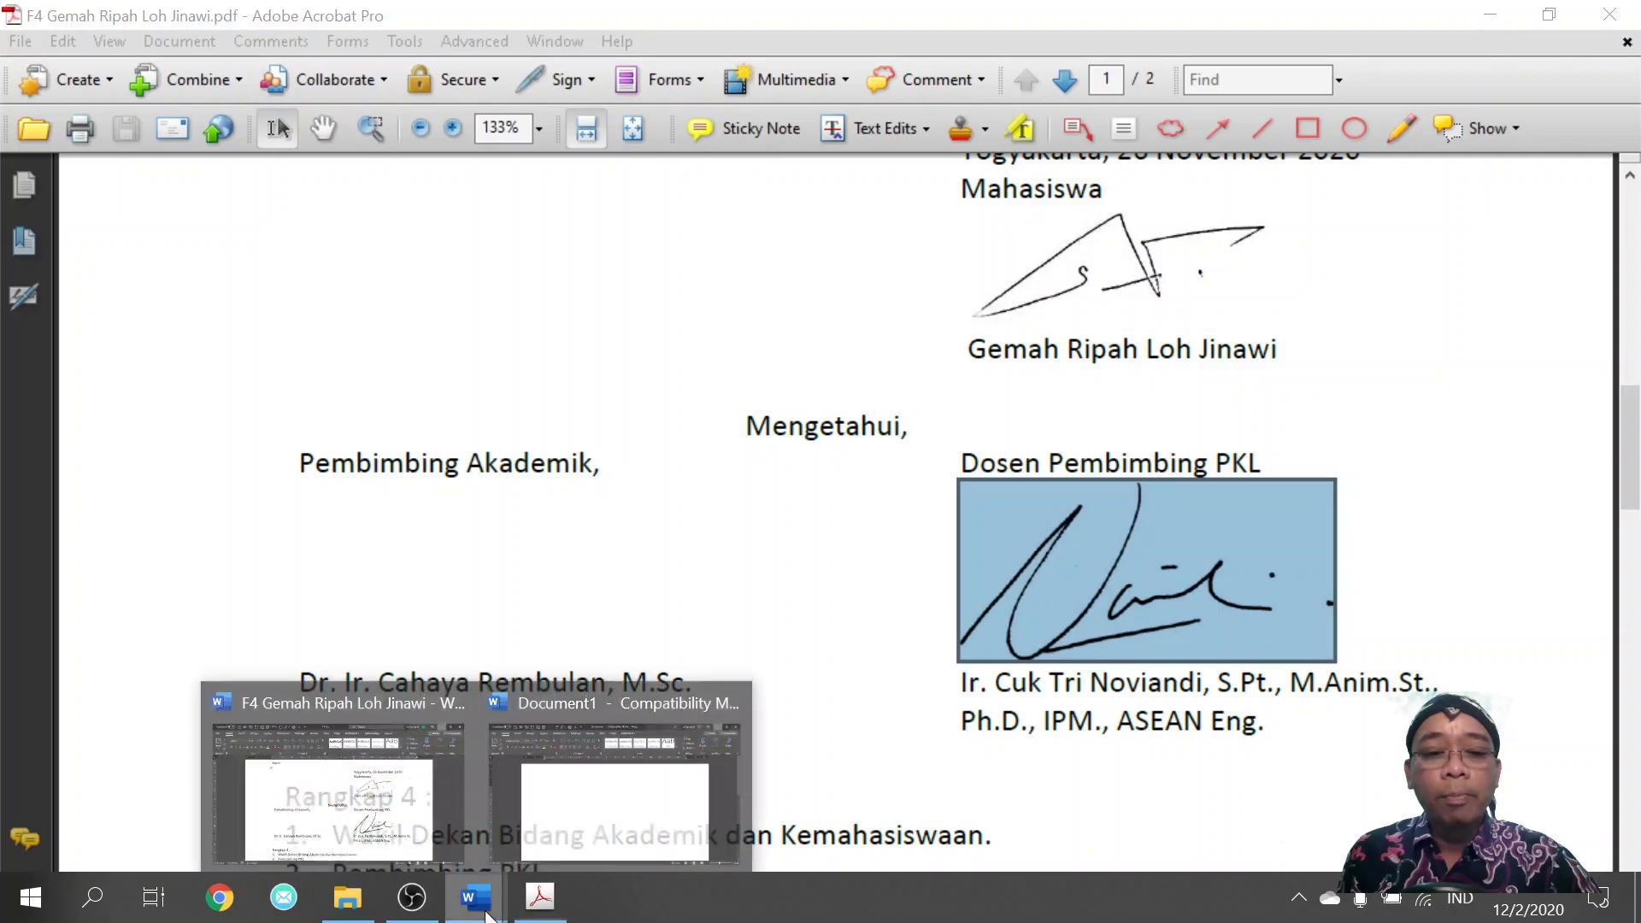
pyautogui.click(633, 808)
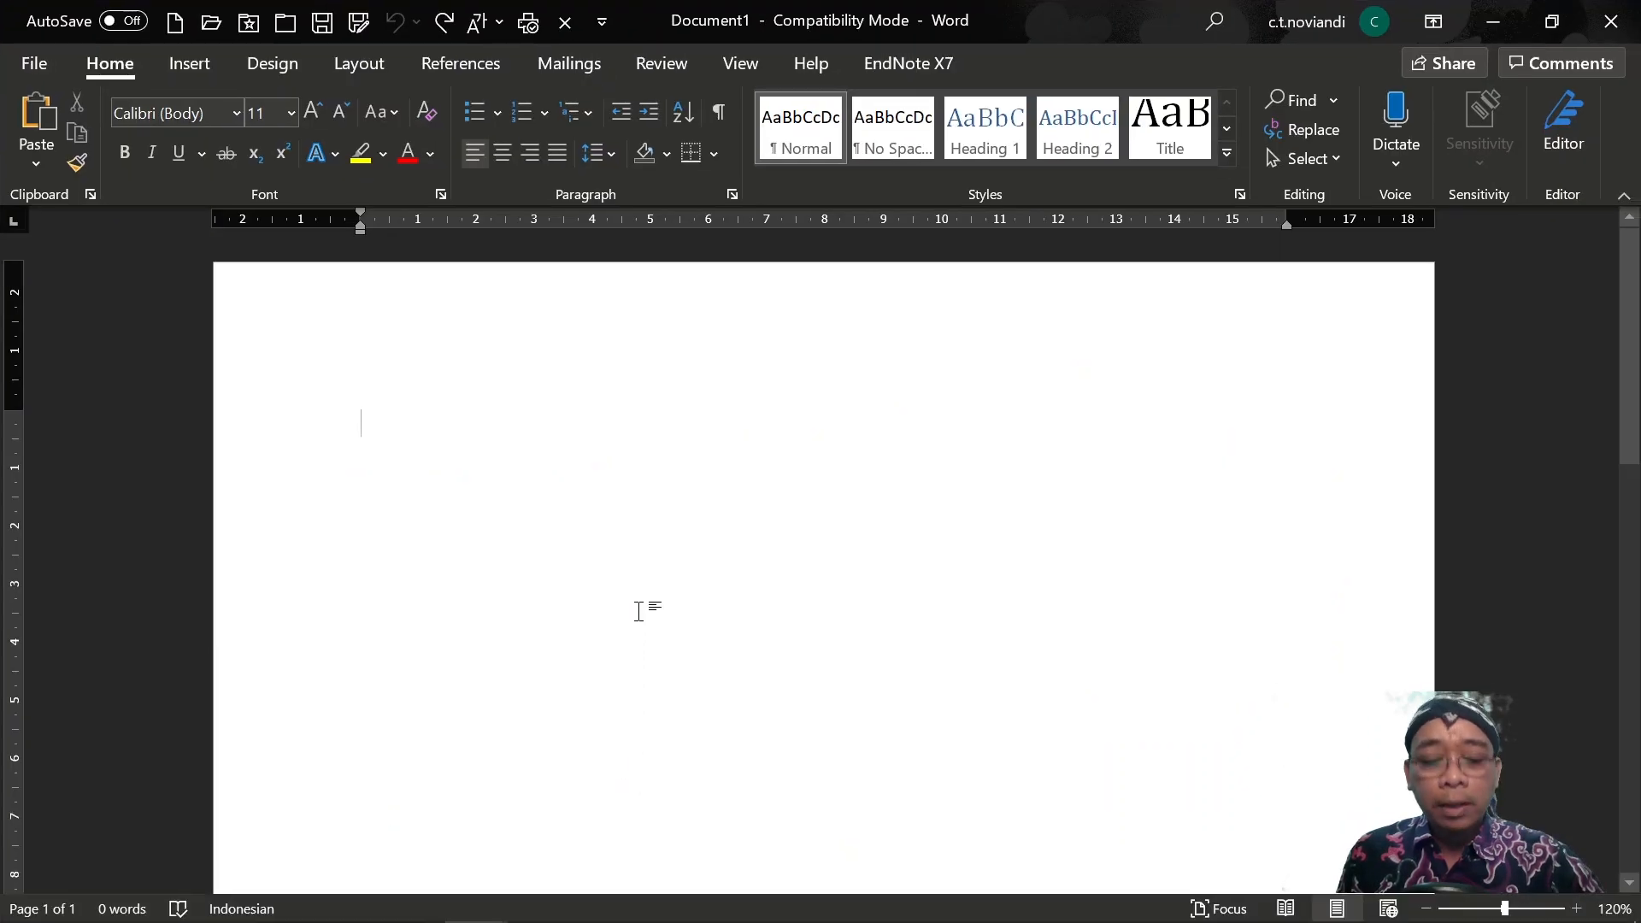
pyautogui.hotkey('ctrl', 'v')
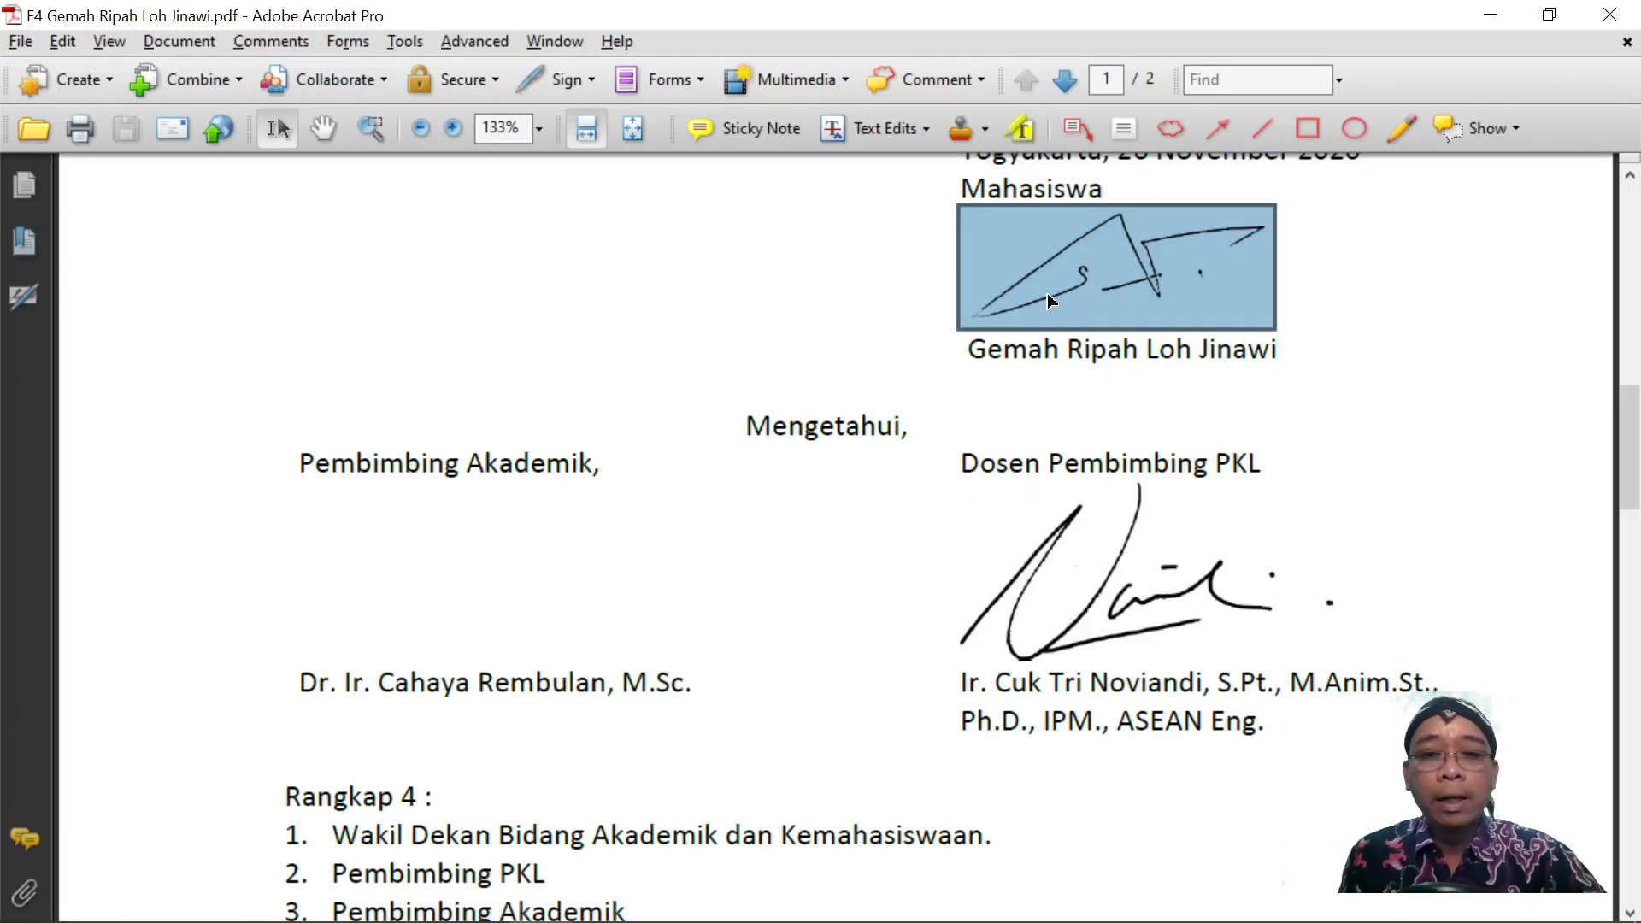
pyautogui.click(1404, 465)
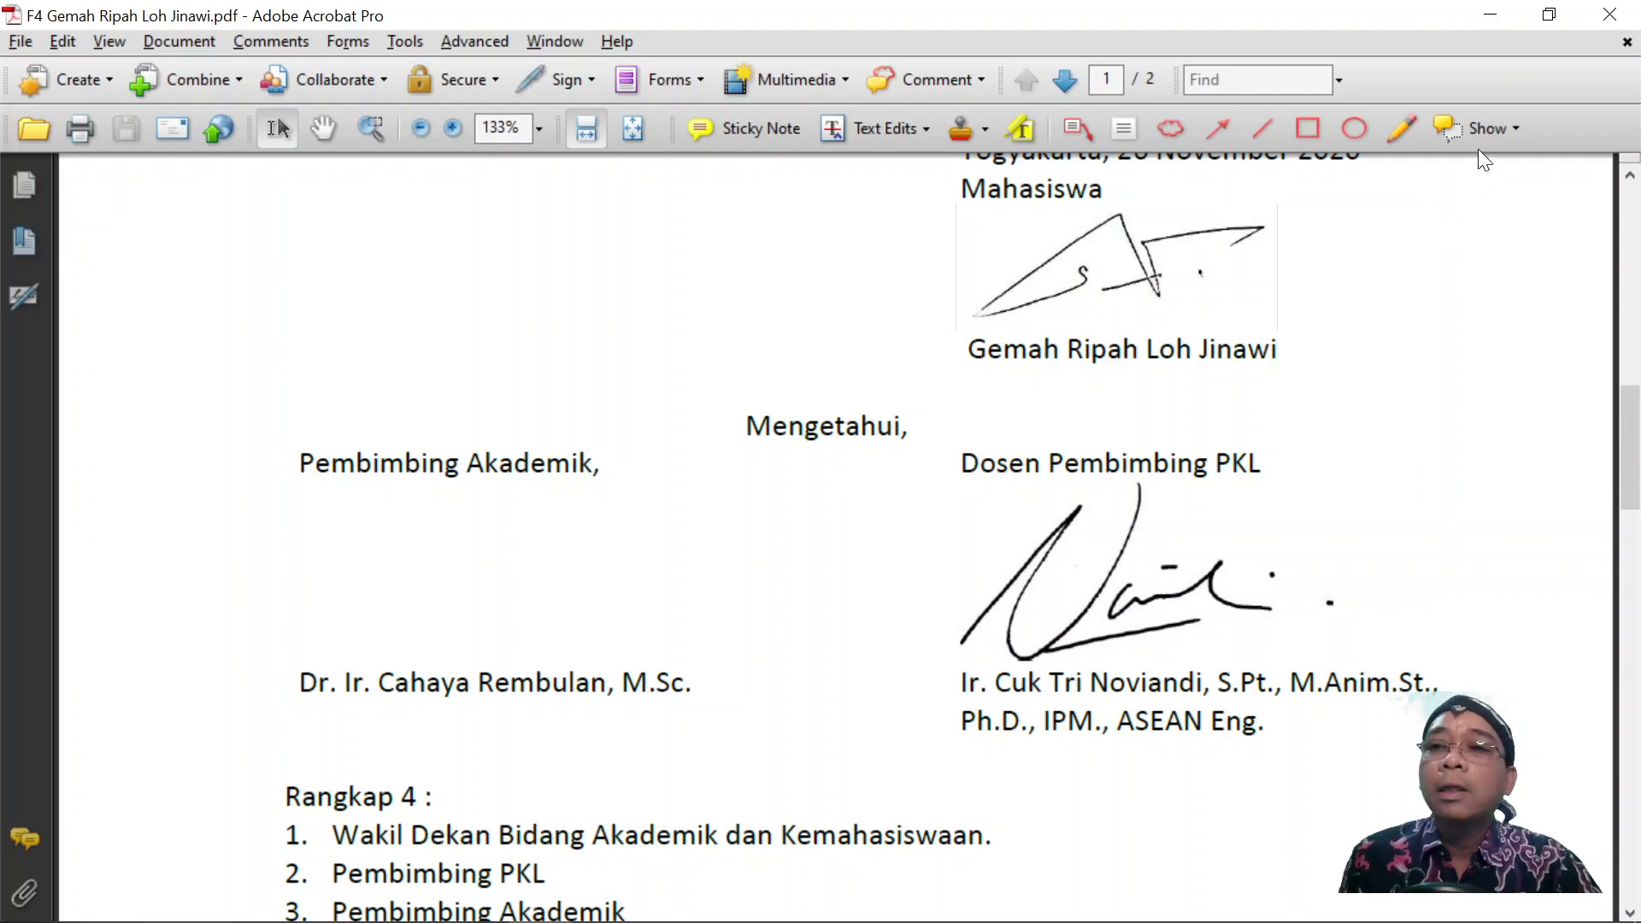
pyautogui.click(1609, 14)
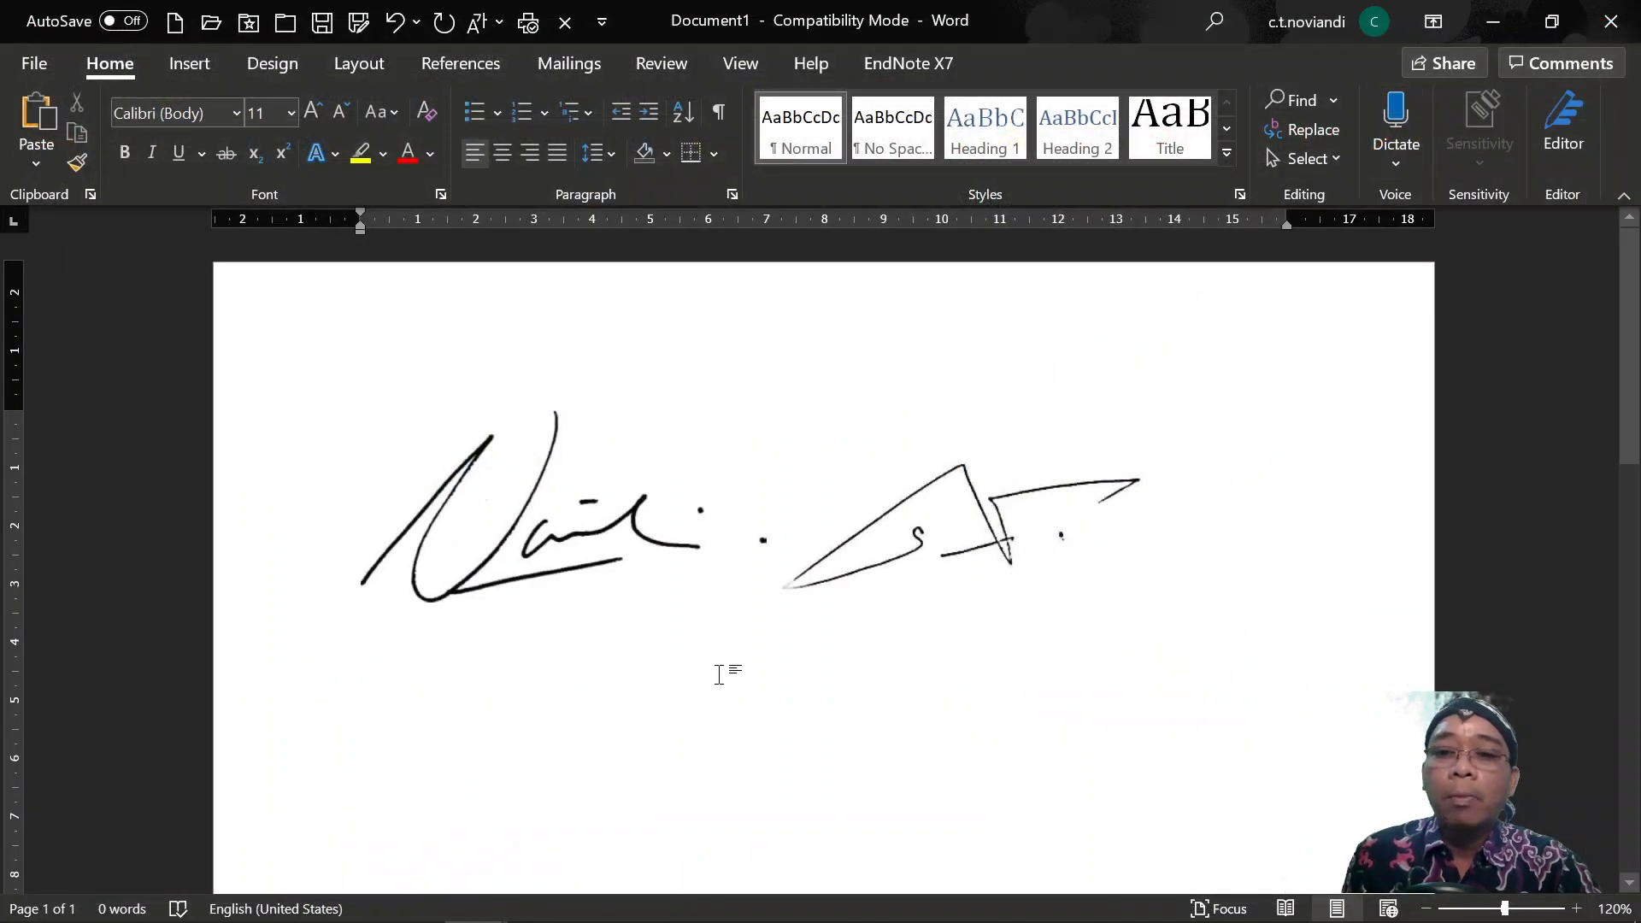
# Close the F4 Gemah Ripah Loh Jinawi Word document without saving changes.
pyautogui.moveTo(475, 897)
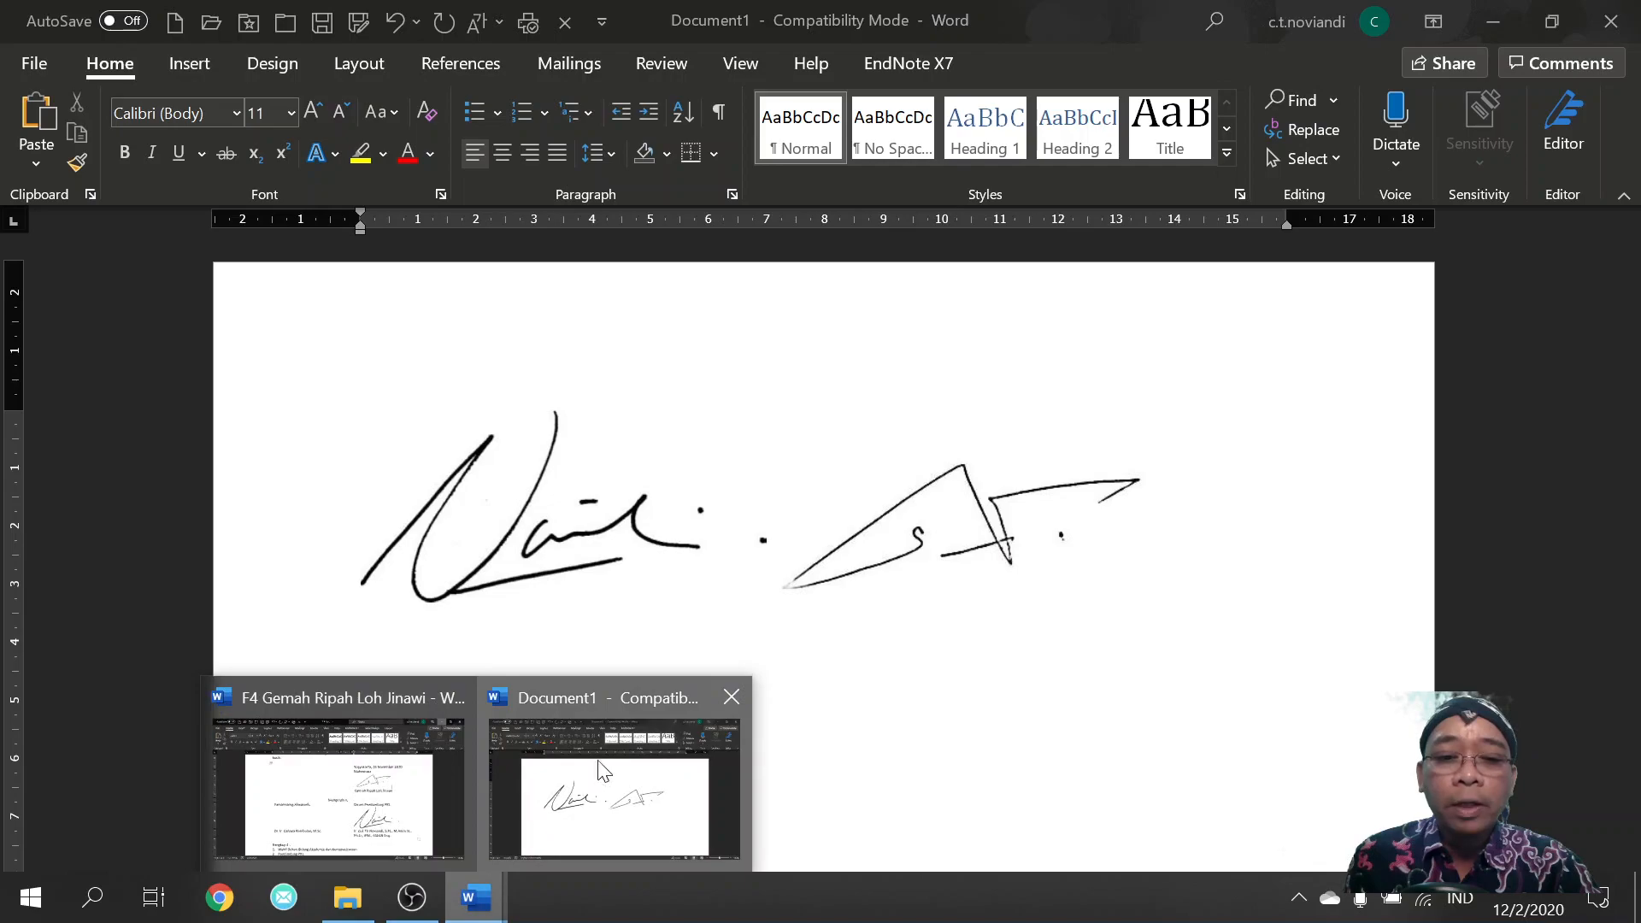
pyautogui.click(450, 701)
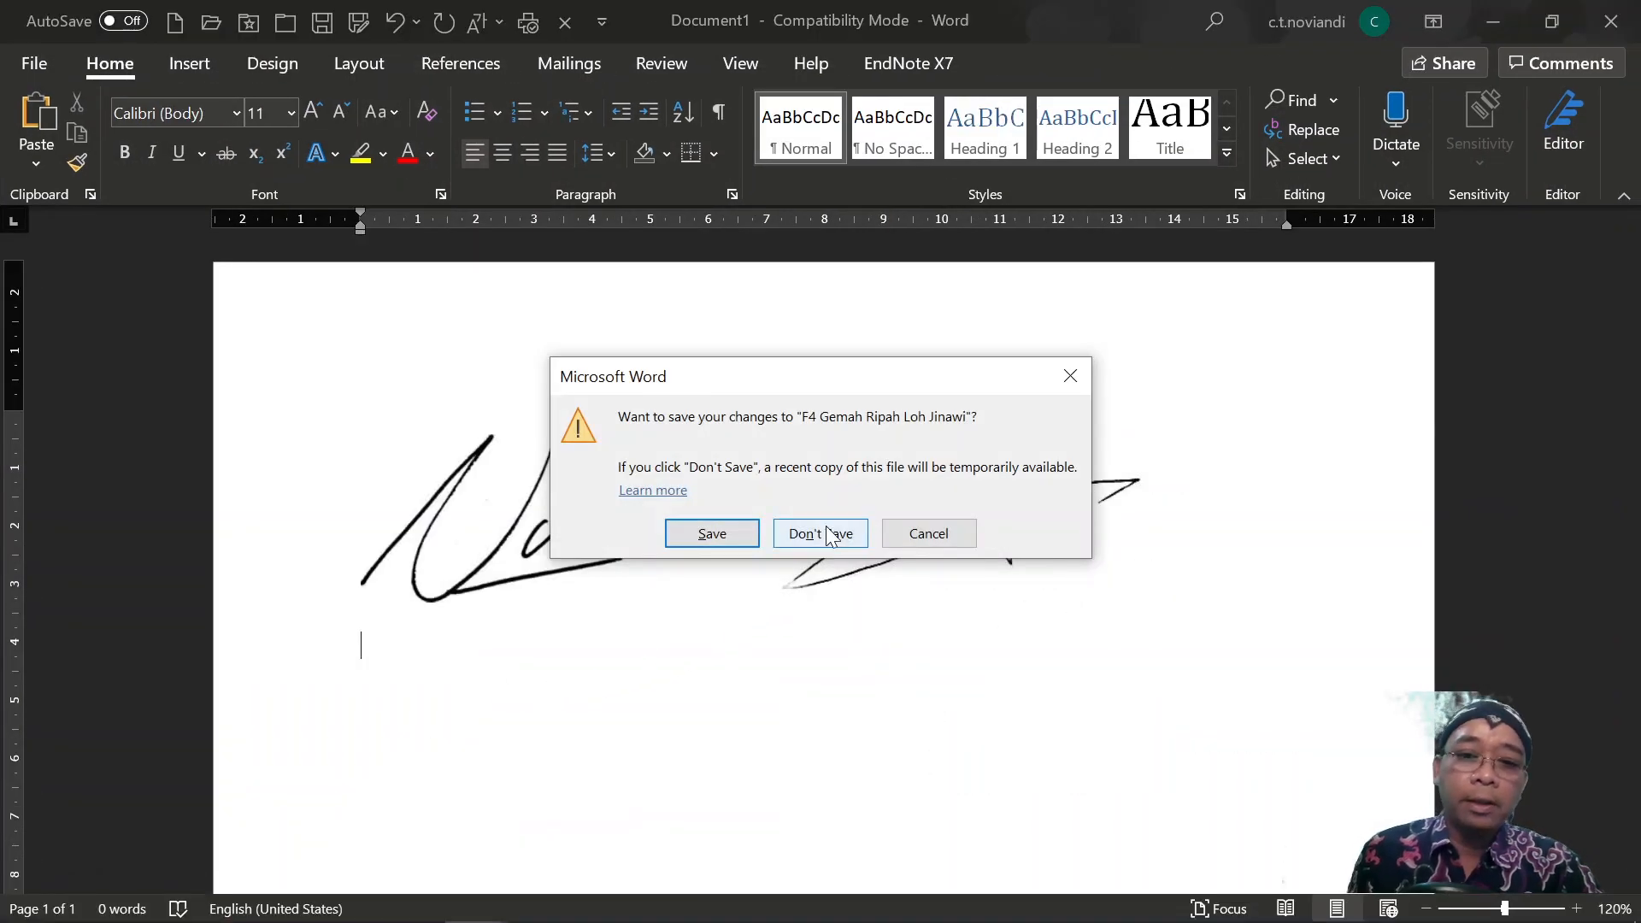
pyautogui.click(825, 537)
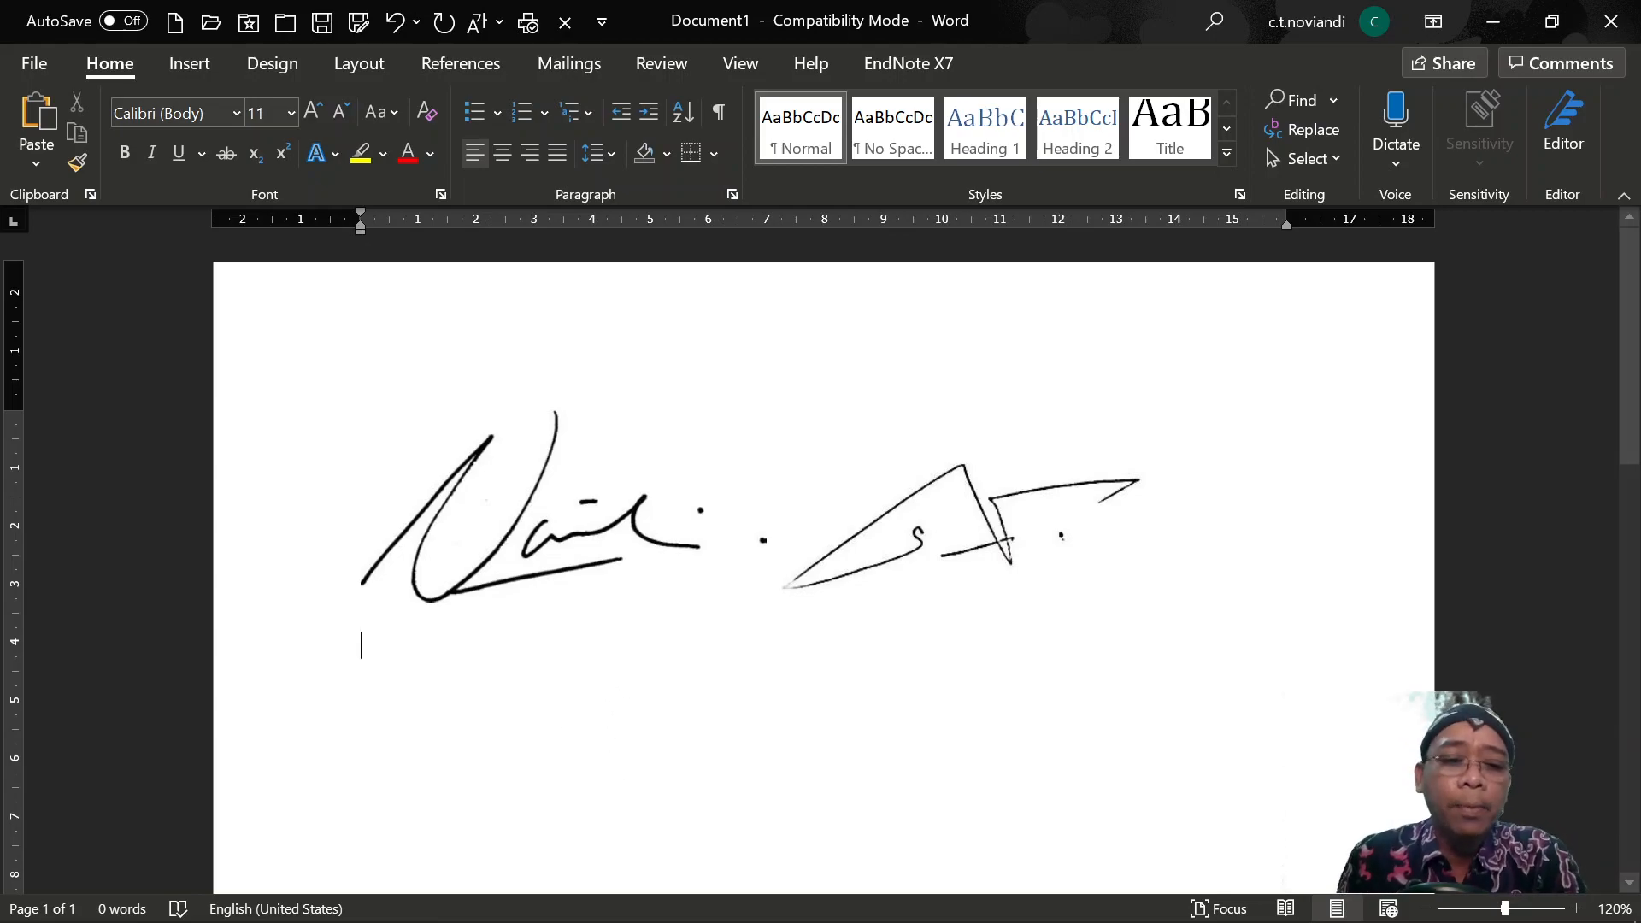
# Preview the signature JPG from the Ujicoba acrobat folder in Photos twice, closing it each time.
pyautogui.moveTo(284, 911)
pyautogui.click(348, 898)
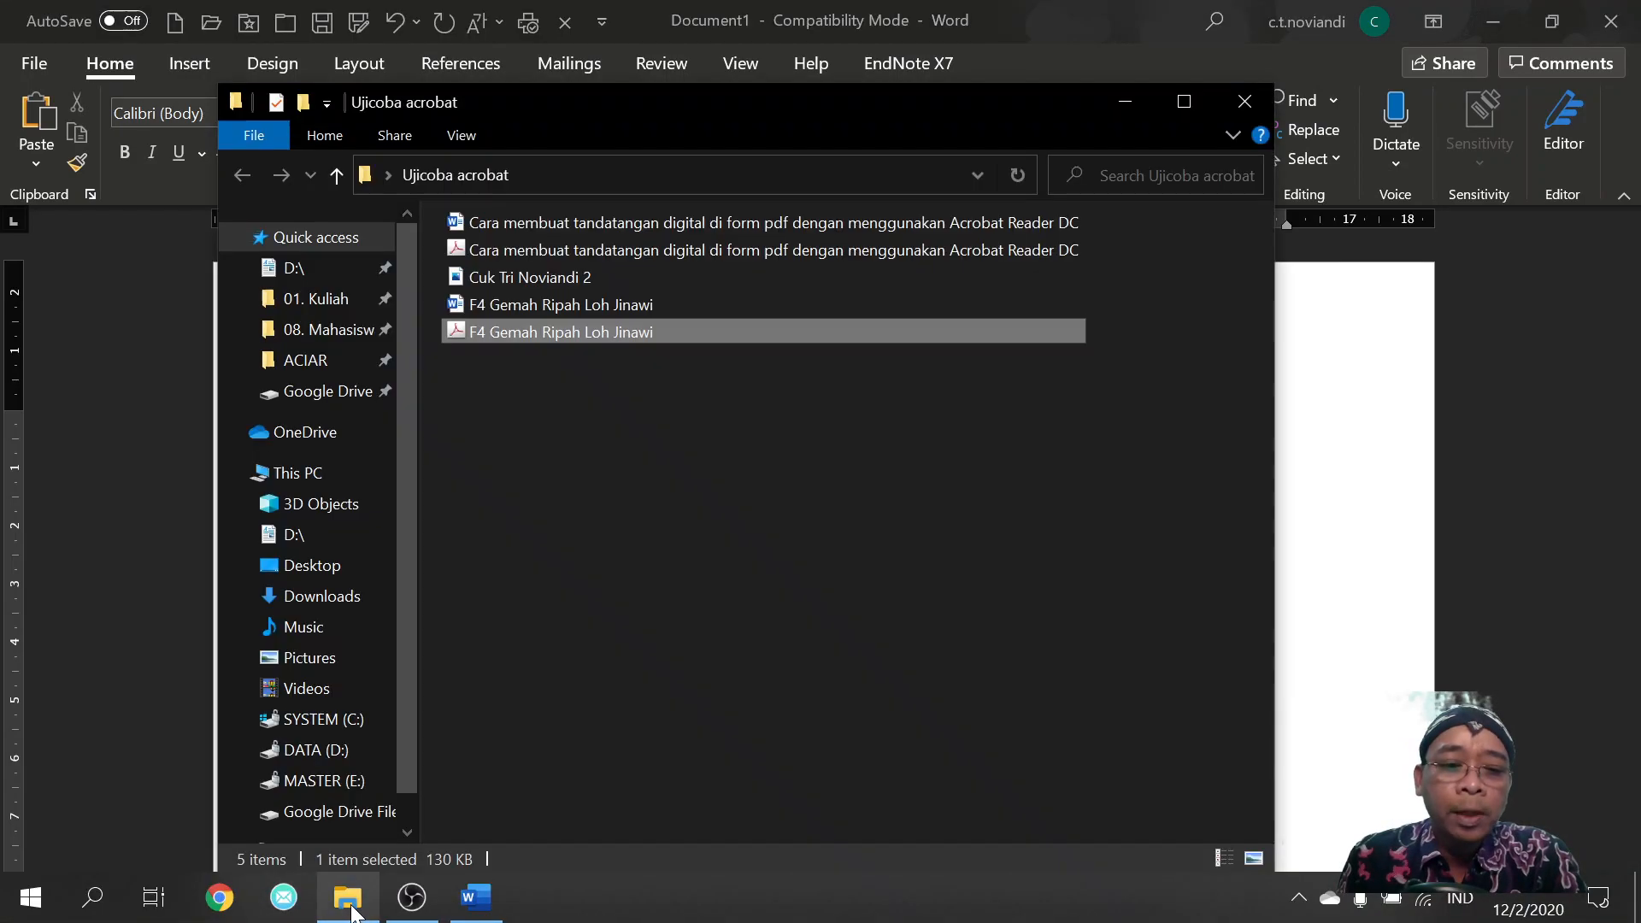
pyautogui.doubleClick(540, 280)
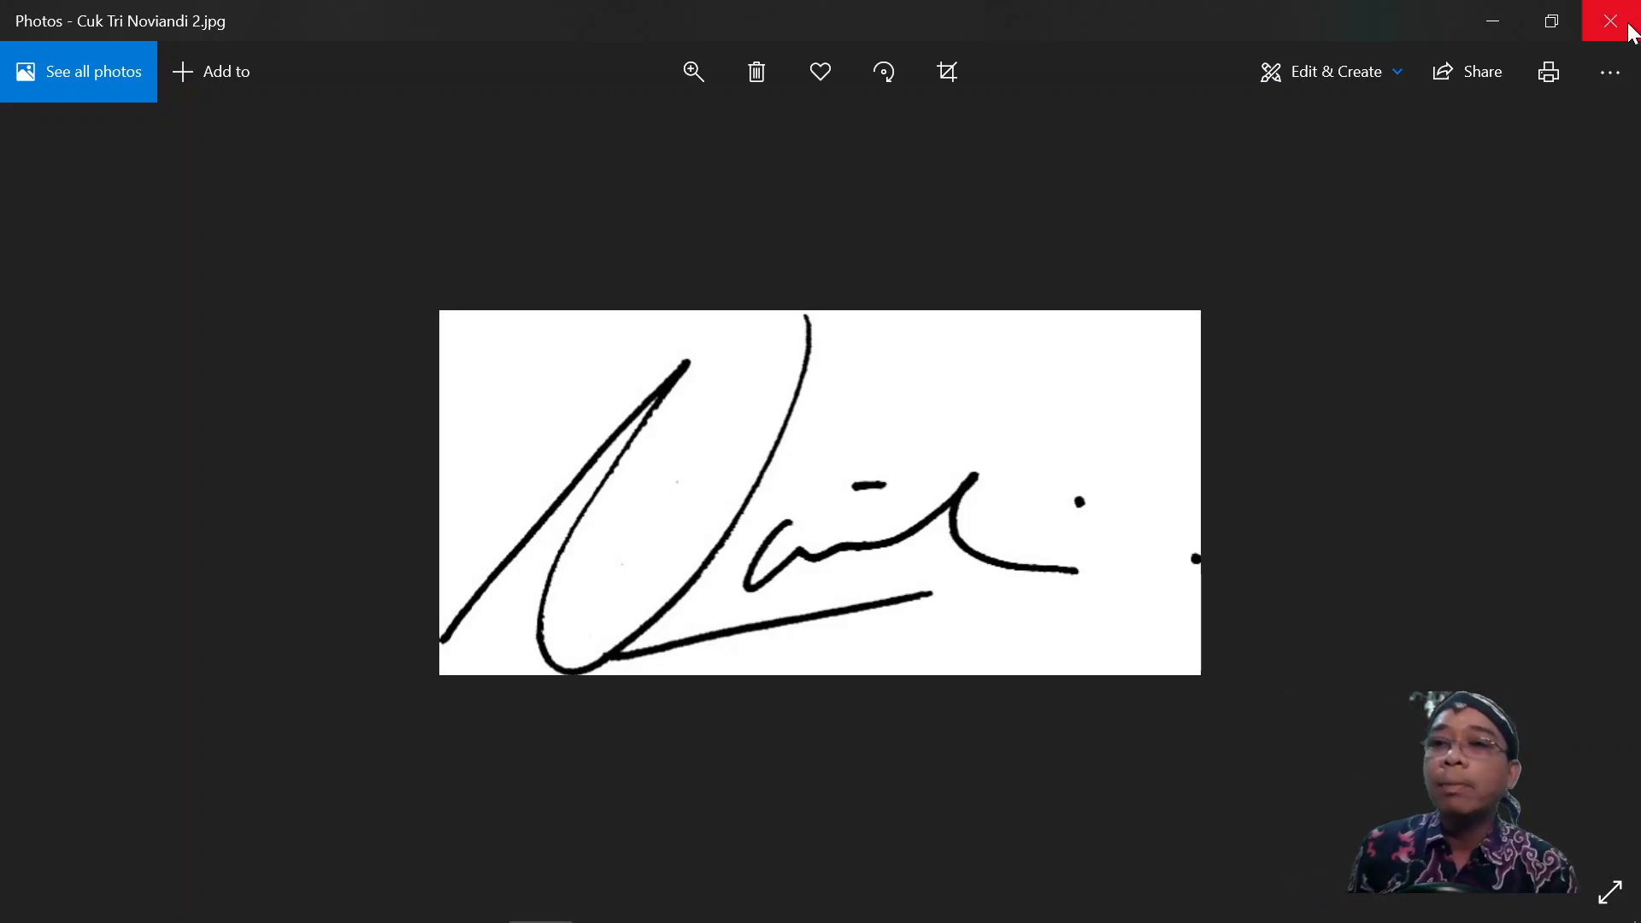
pyautogui.click(1610, 21)
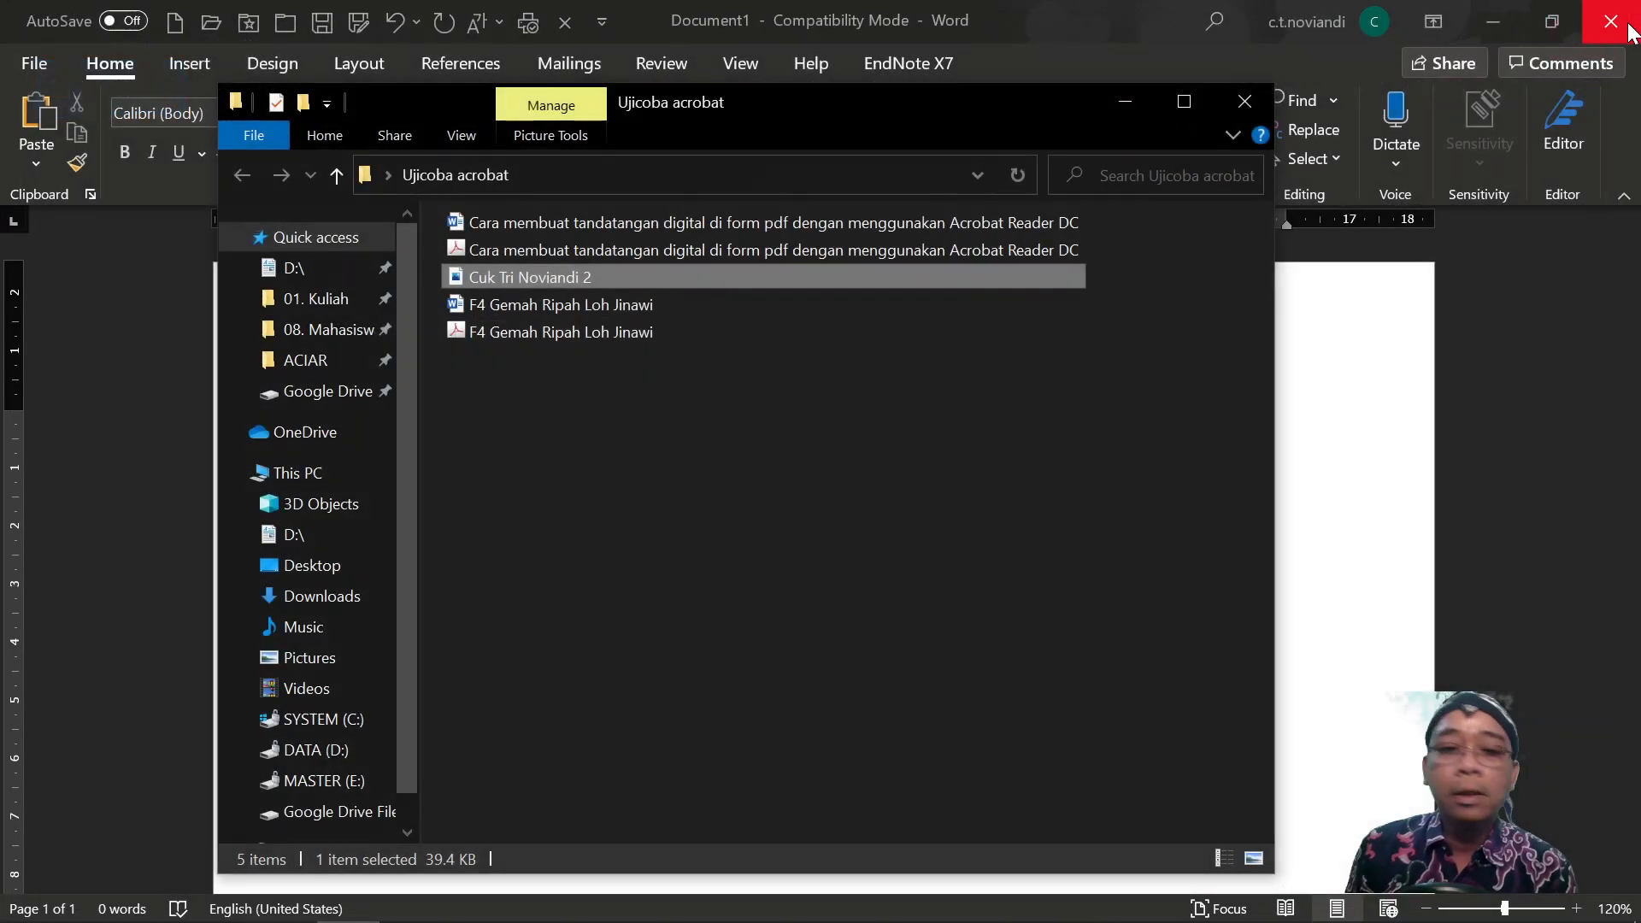
pyautogui.doubleClick(592, 278)
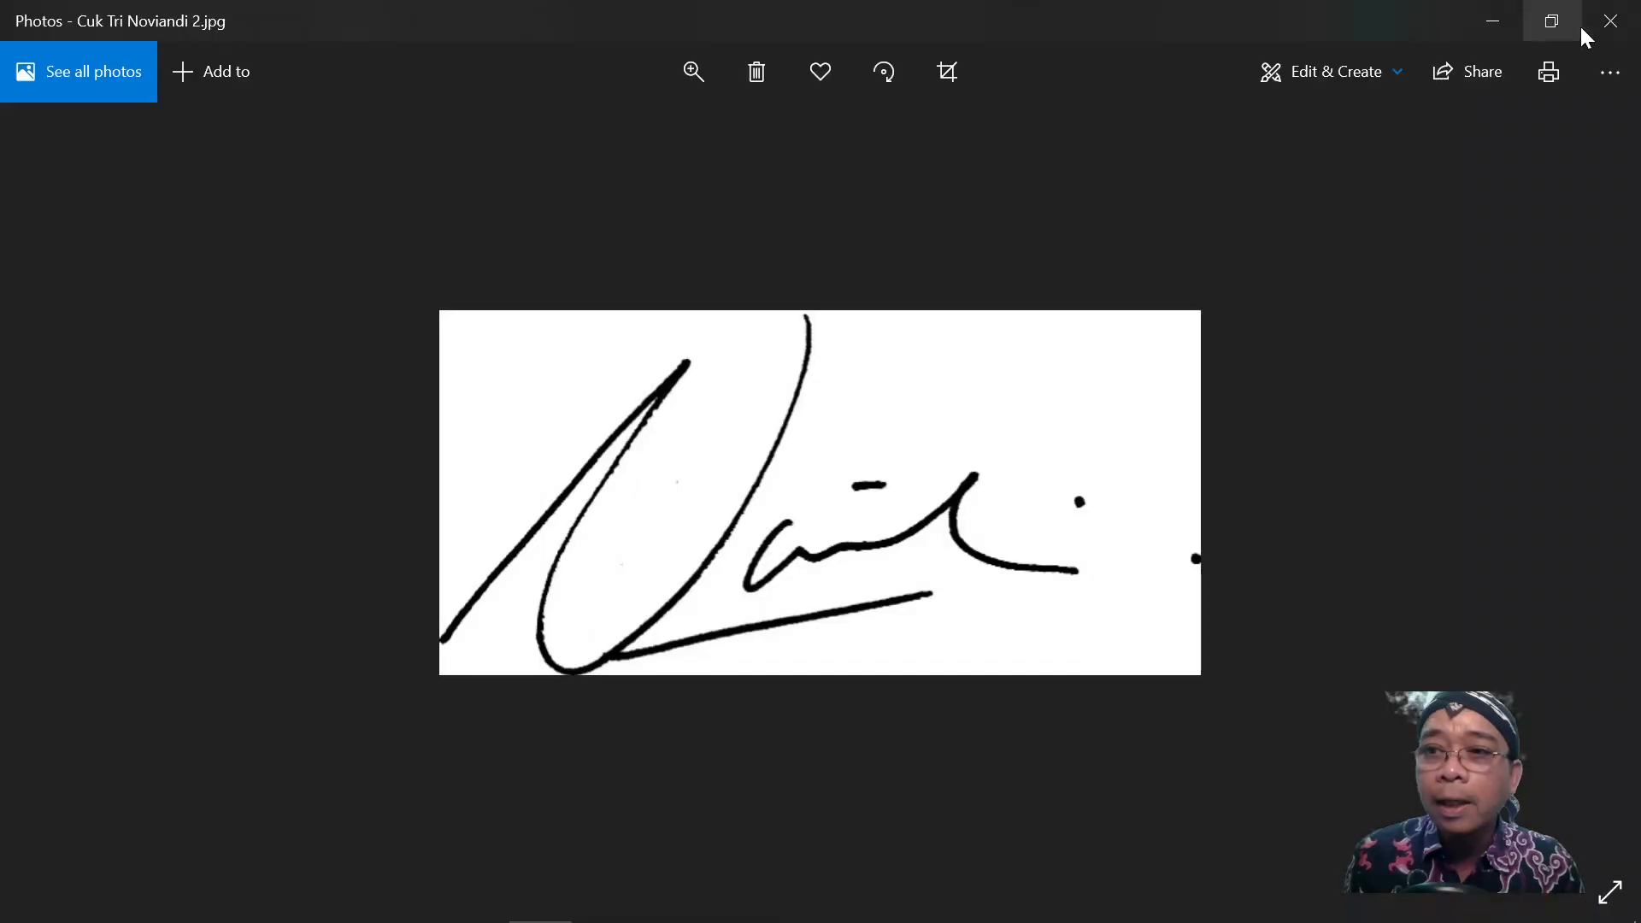
pyautogui.click(1597, 26)
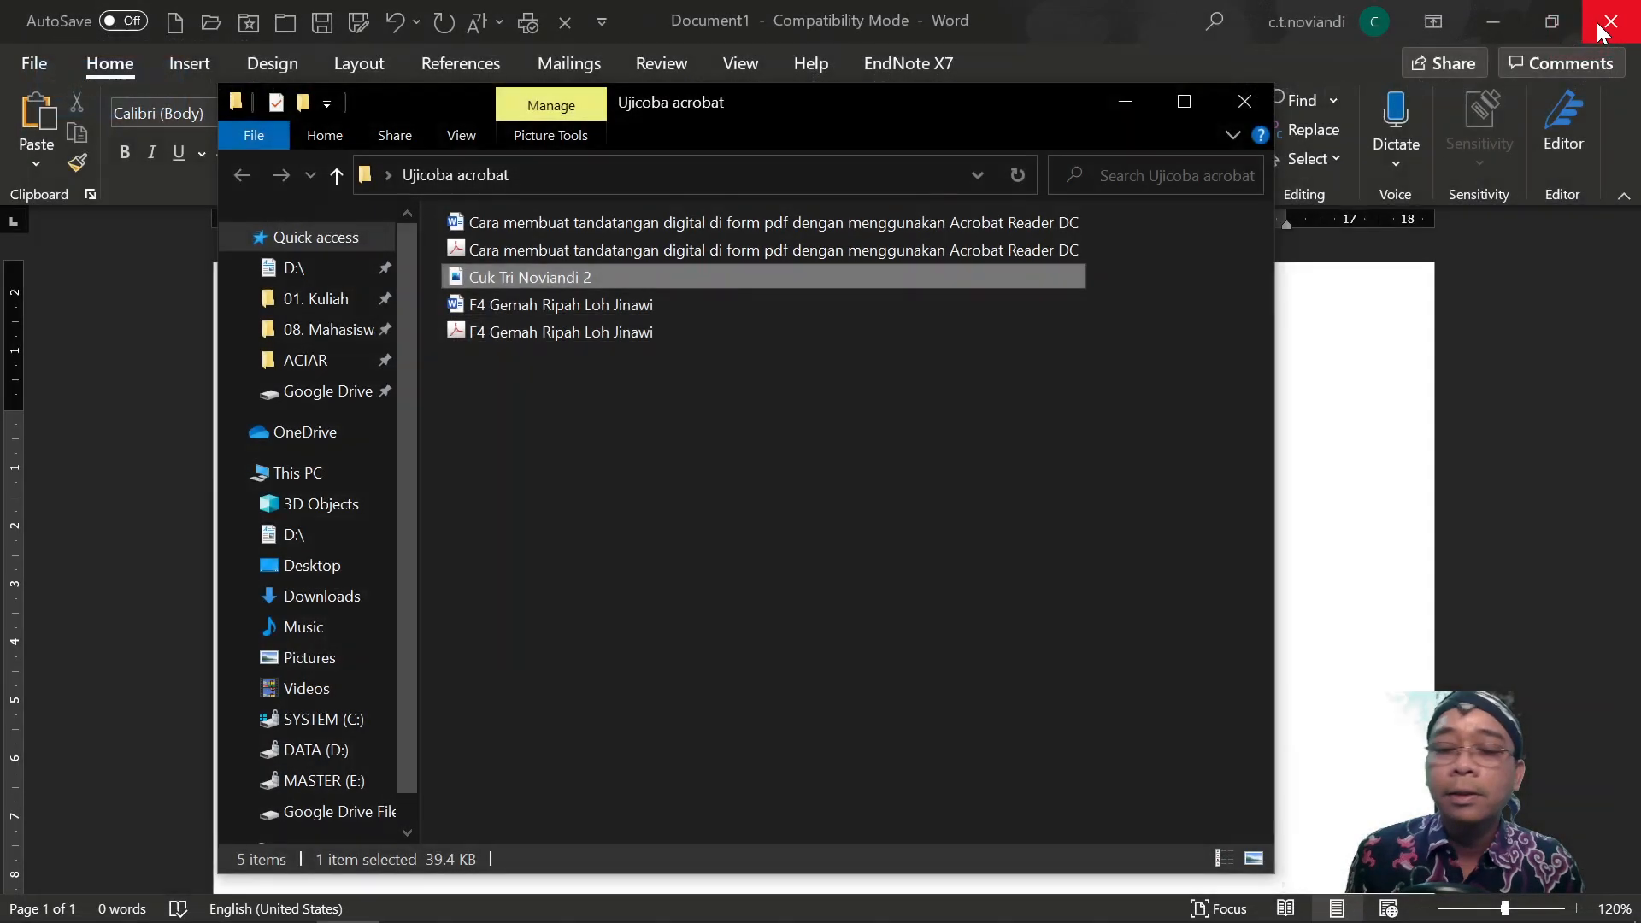
# Open the PNG Transparent bookmark in Chrome and scroll to the transparency creator panels.
pyautogui.click(237, 902)
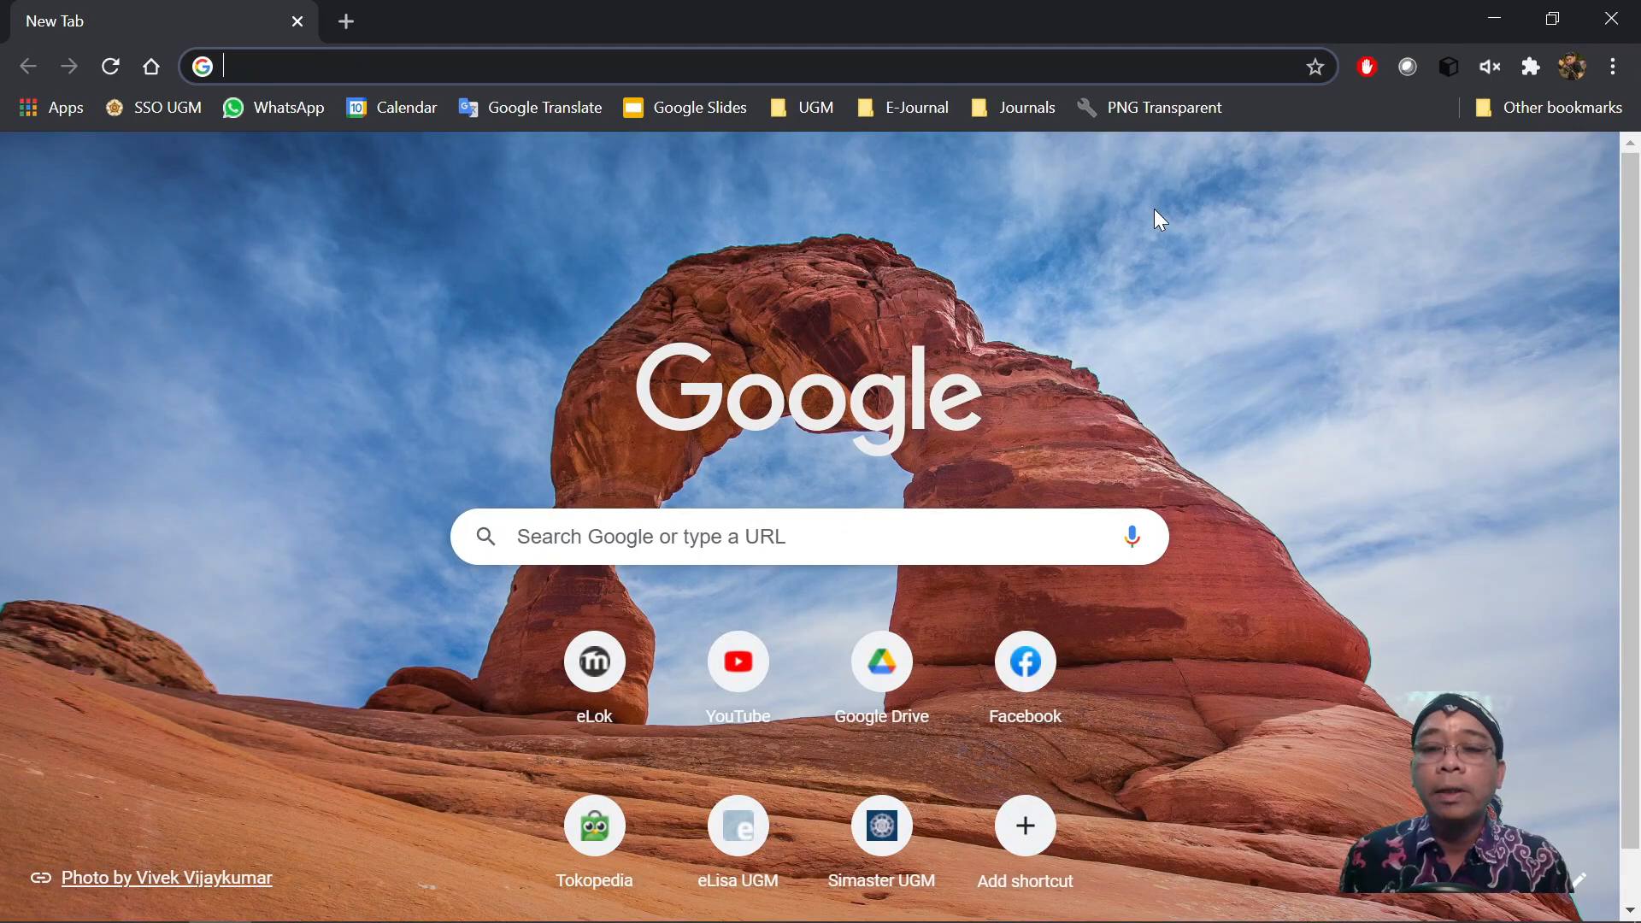
pyautogui.click(1176, 116)
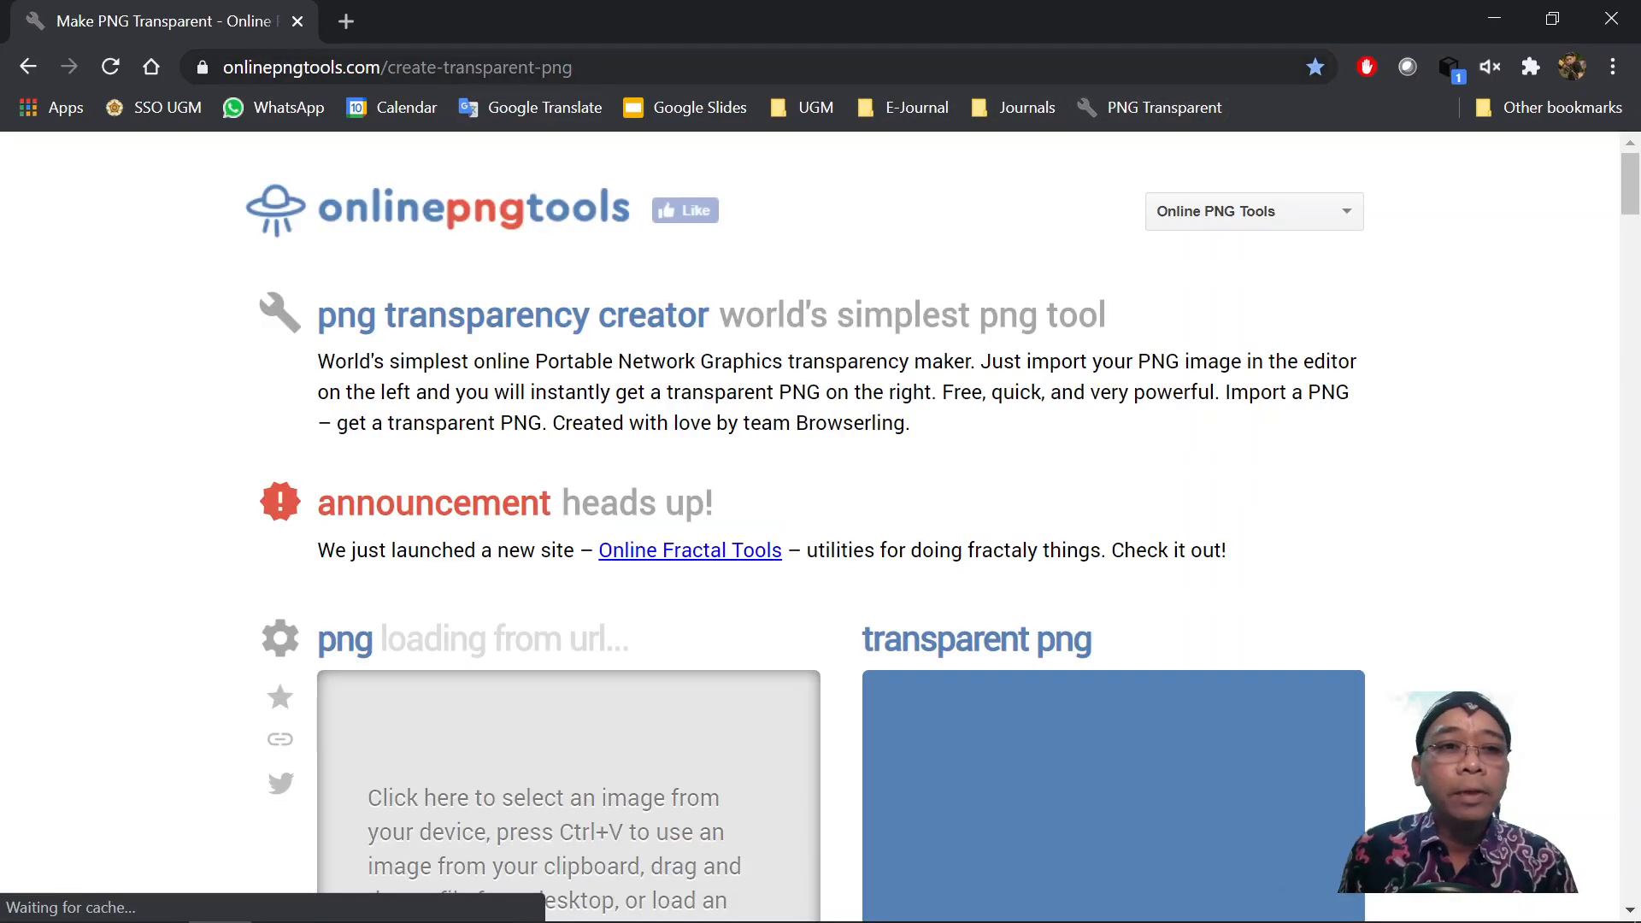
pyautogui.moveTo(223, 68); pyautogui.dragTo(381, 68)
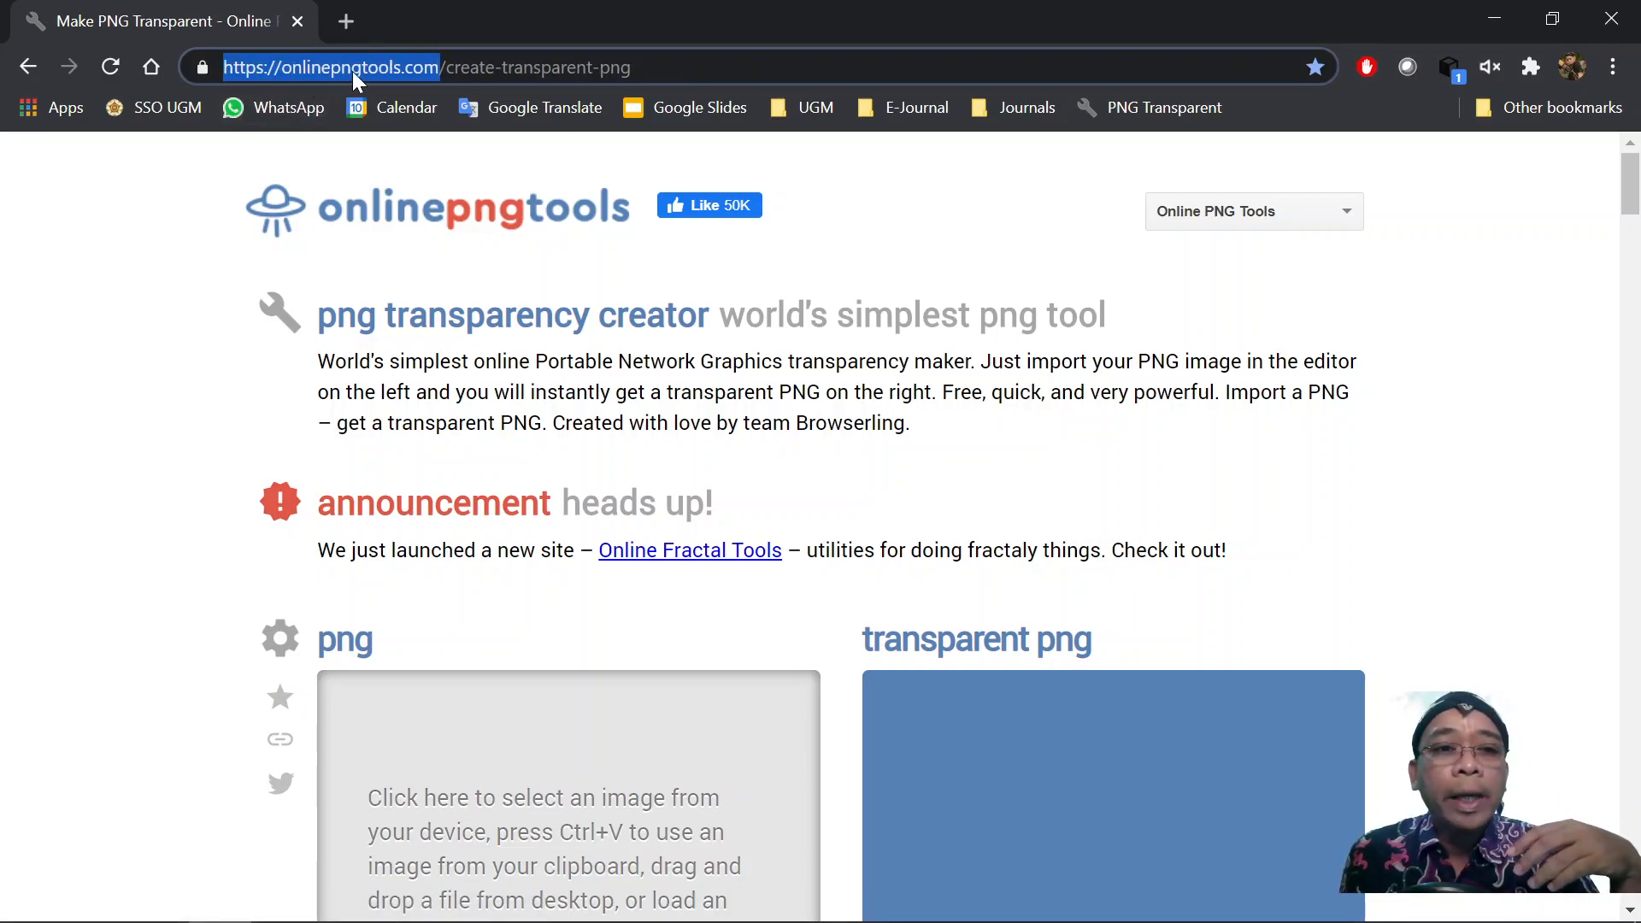
pyautogui.click(637, 67)
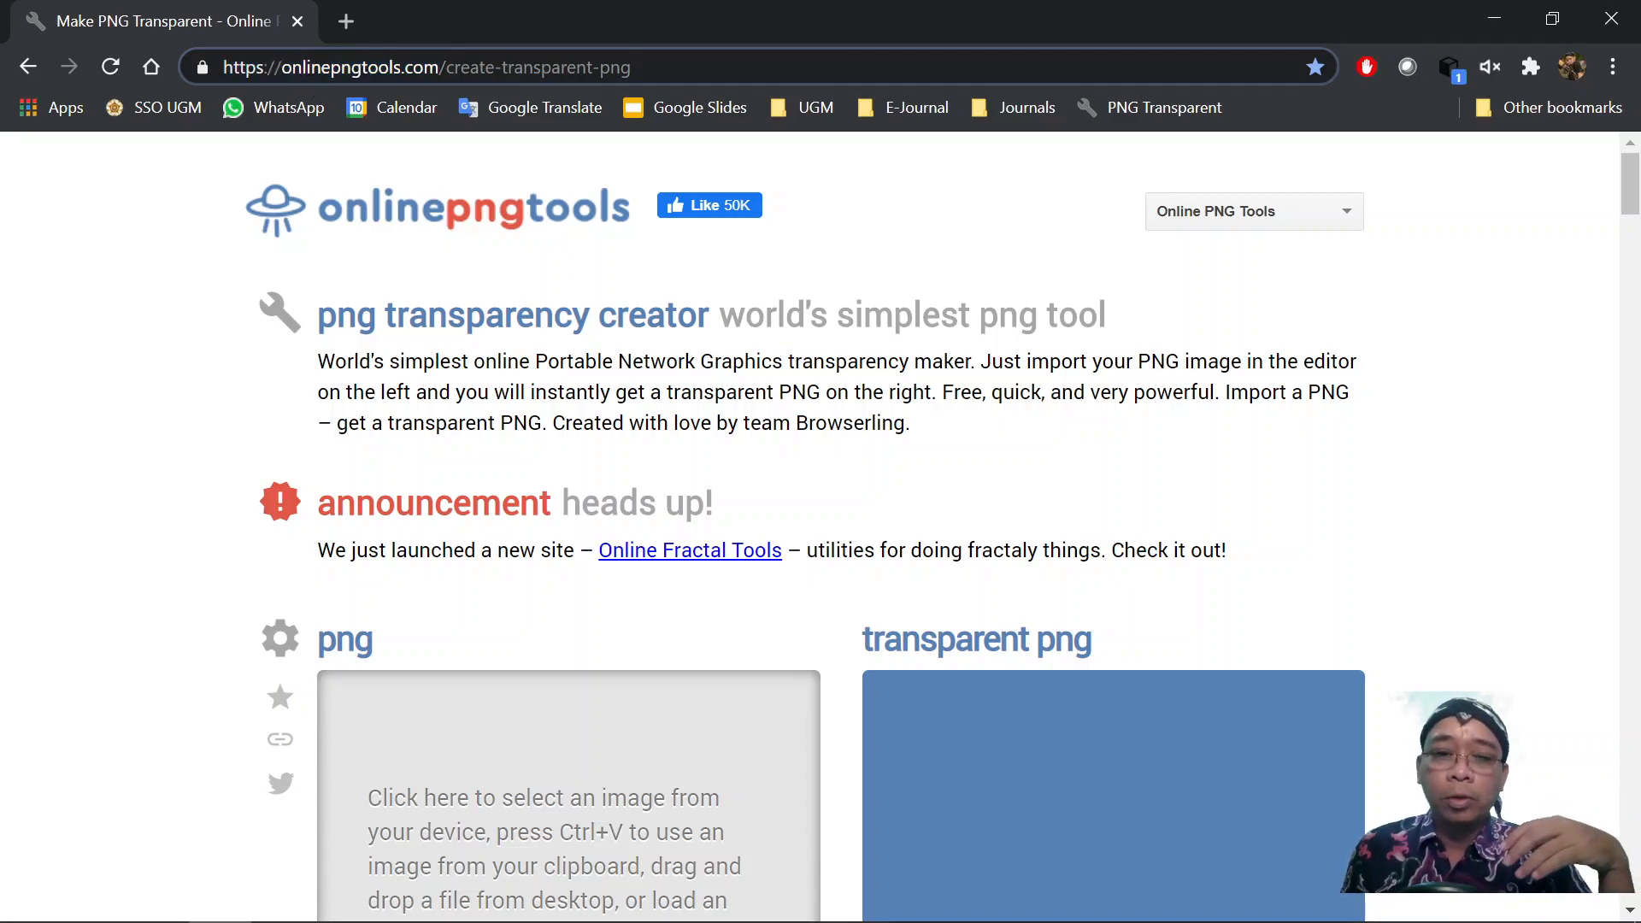
pyautogui.scroll(-6, 752, 398)
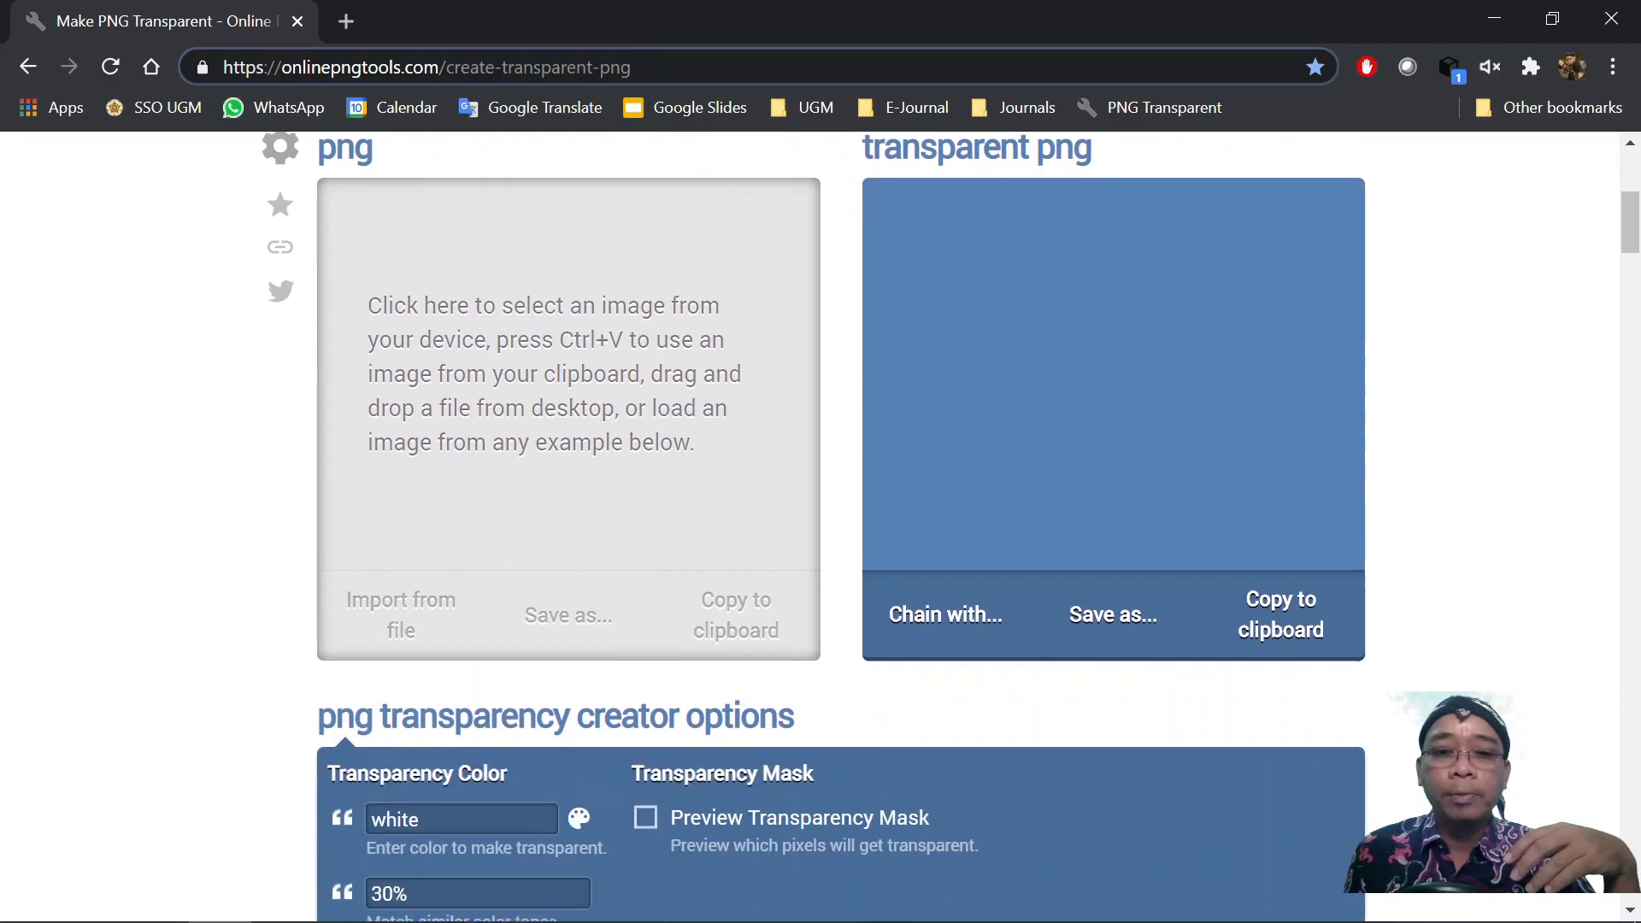
pyautogui.scroll(4, 525, 268)
pyautogui.scroll(-4, 517, 274)
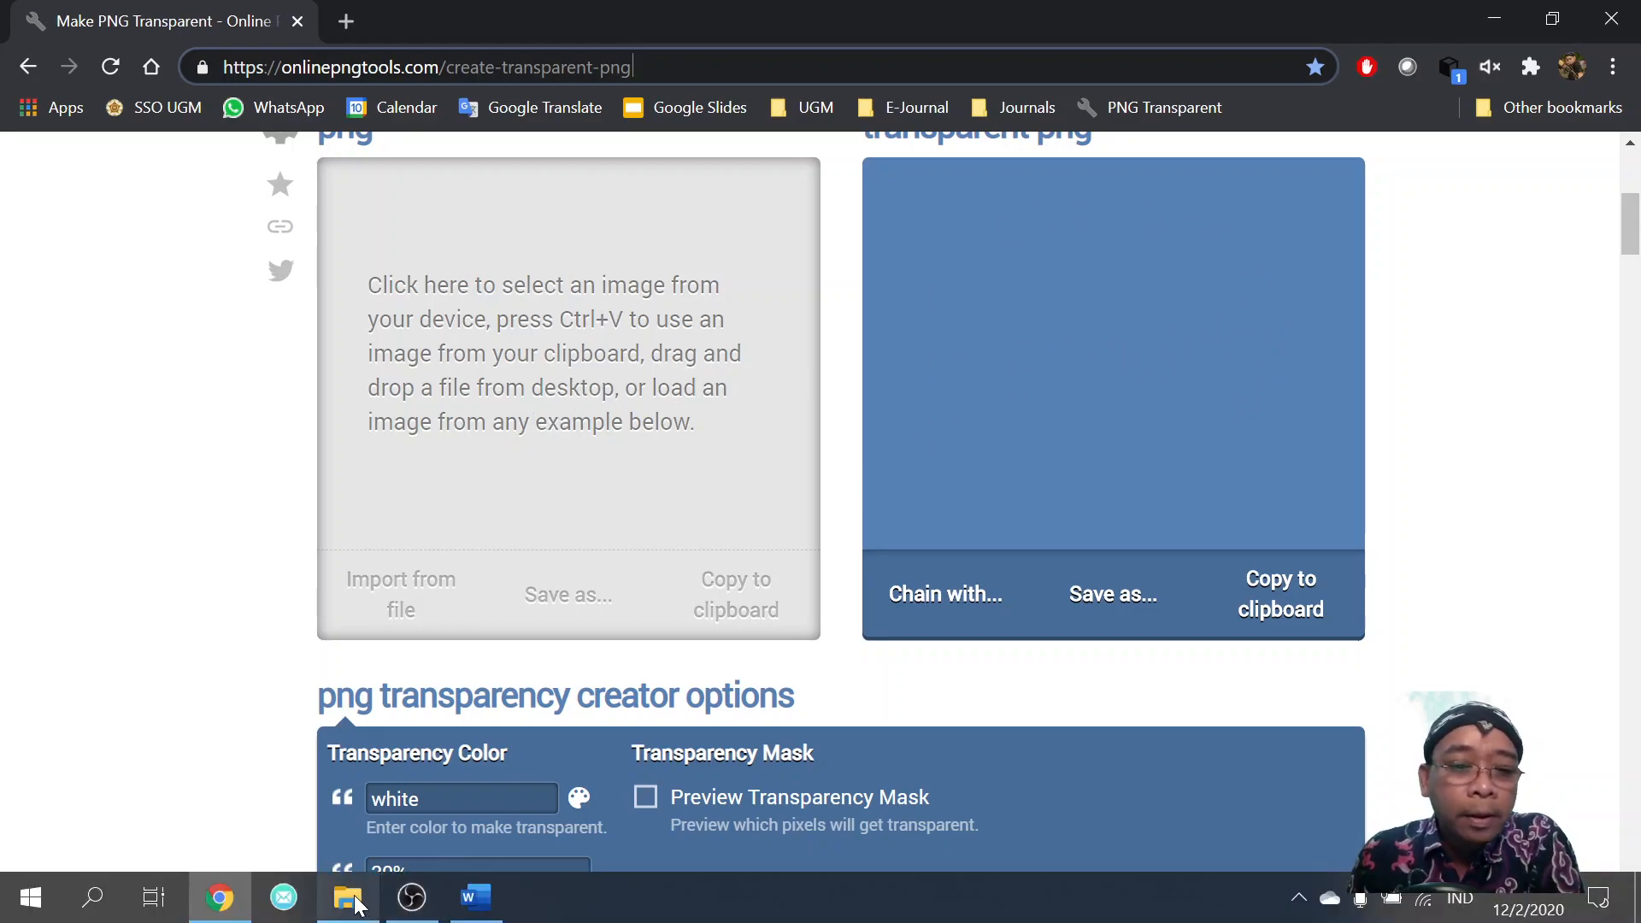
# Drag the signature JPG from the Ujicoba acrobat folder into the png input panel.
pyautogui.click(348, 897)
pyautogui.moveTo(797, 110); pyautogui.dragTo(1196, 119)
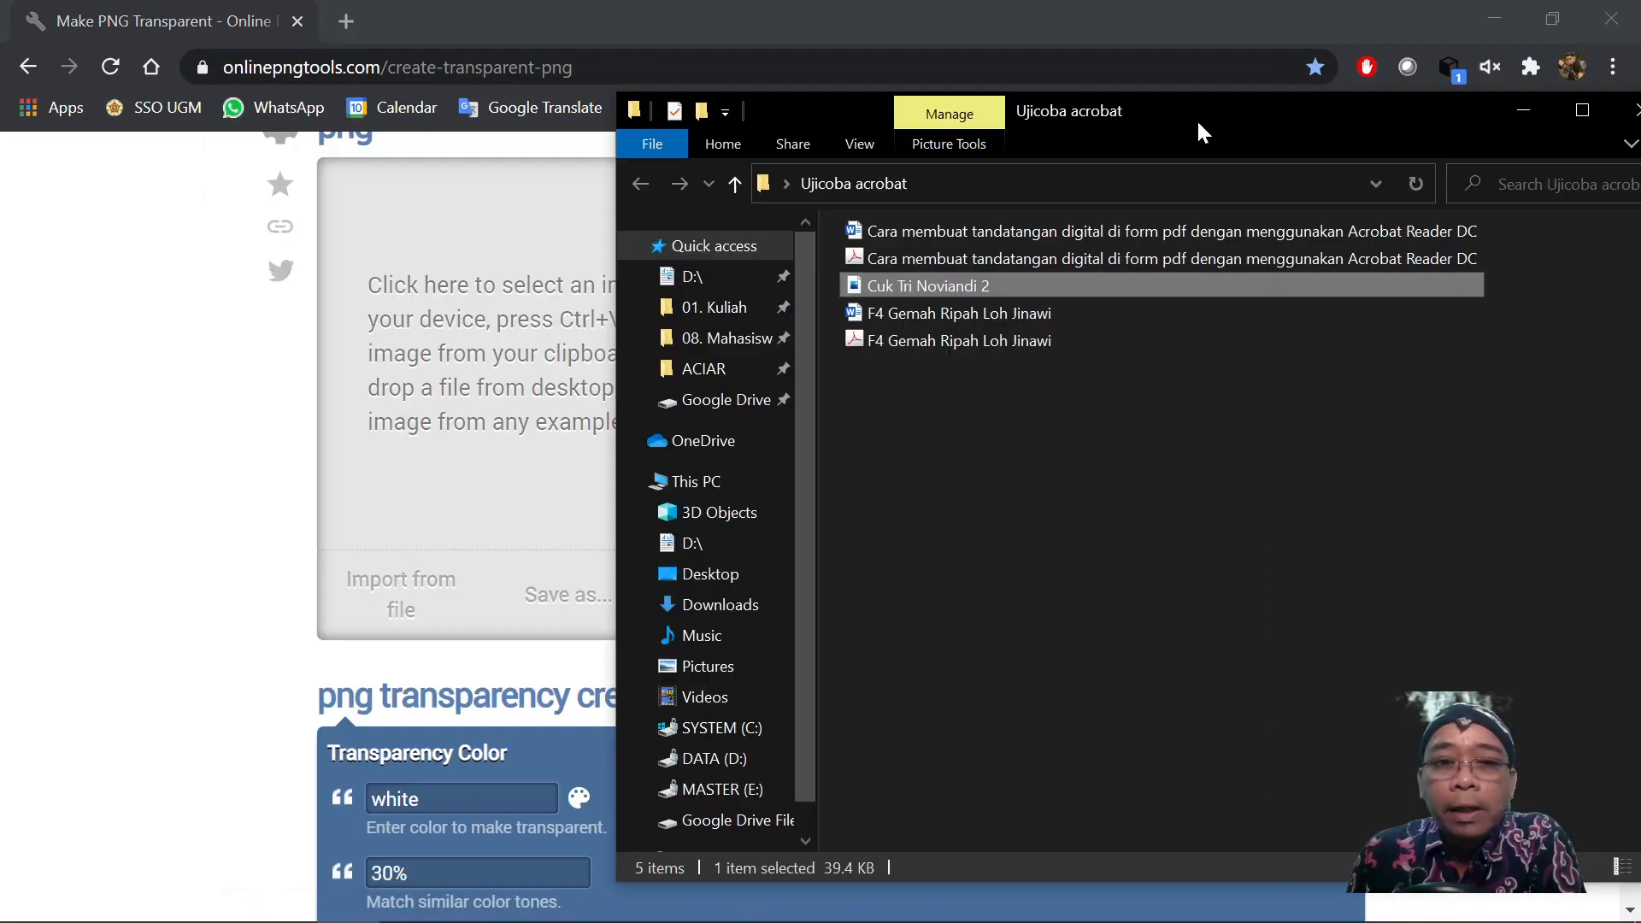
pyautogui.moveTo(915, 283); pyautogui.dragTo(487, 337)
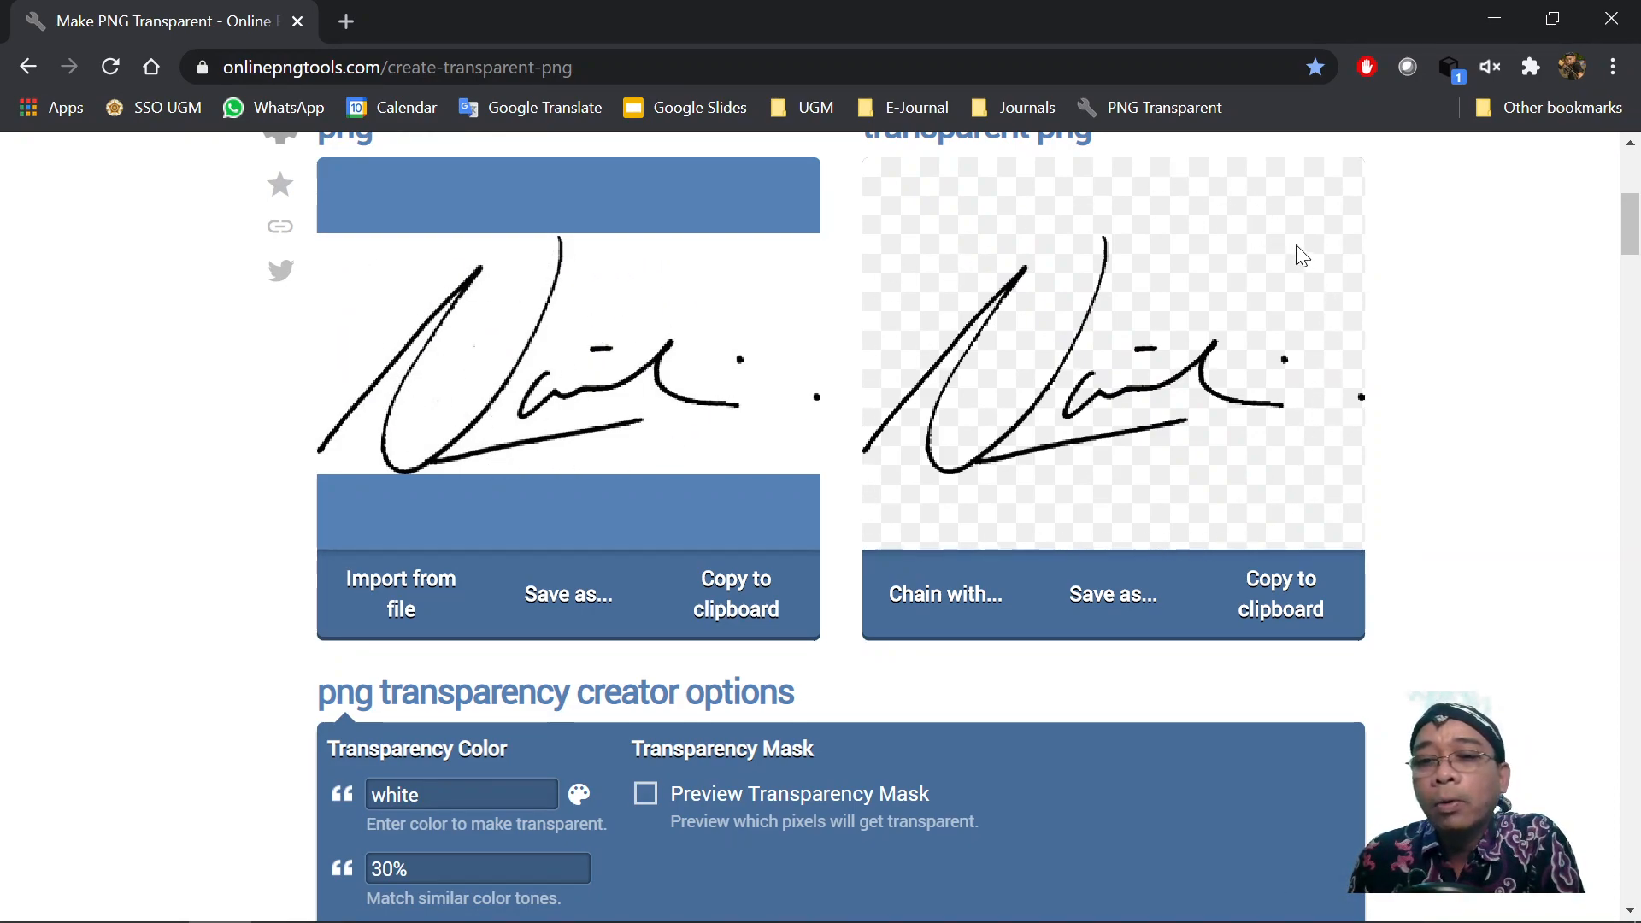
pyautogui.scroll(1, 1268, 299)
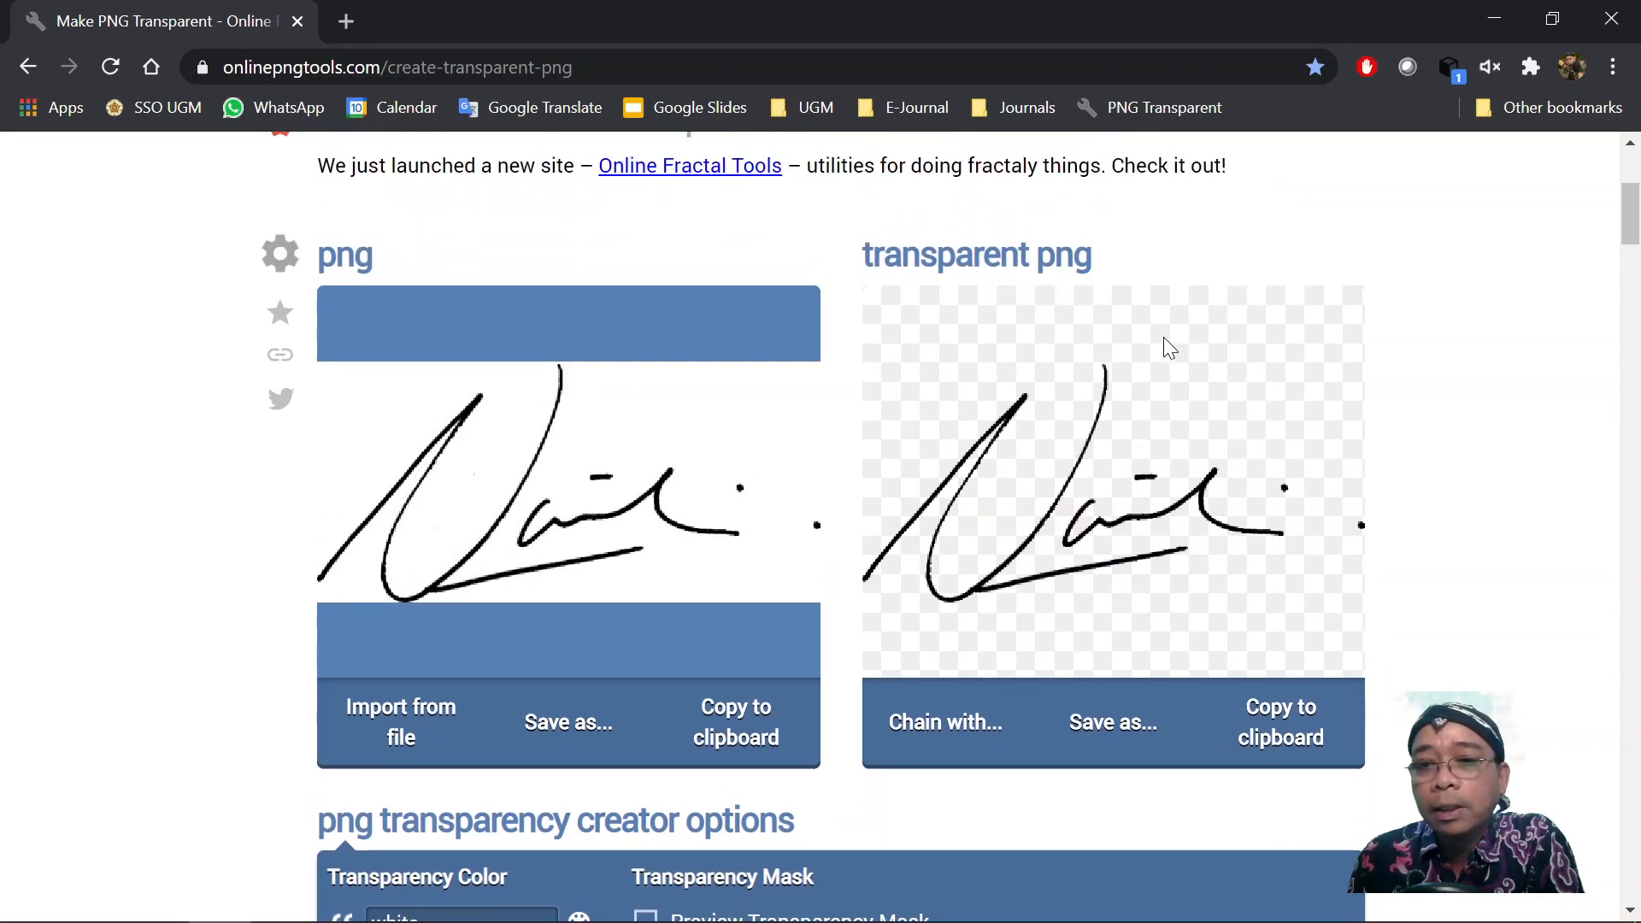
# Download the transparent signature as a PNG and open its download options.
pyautogui.click(1094, 733)
pyautogui.click(1011, 730)
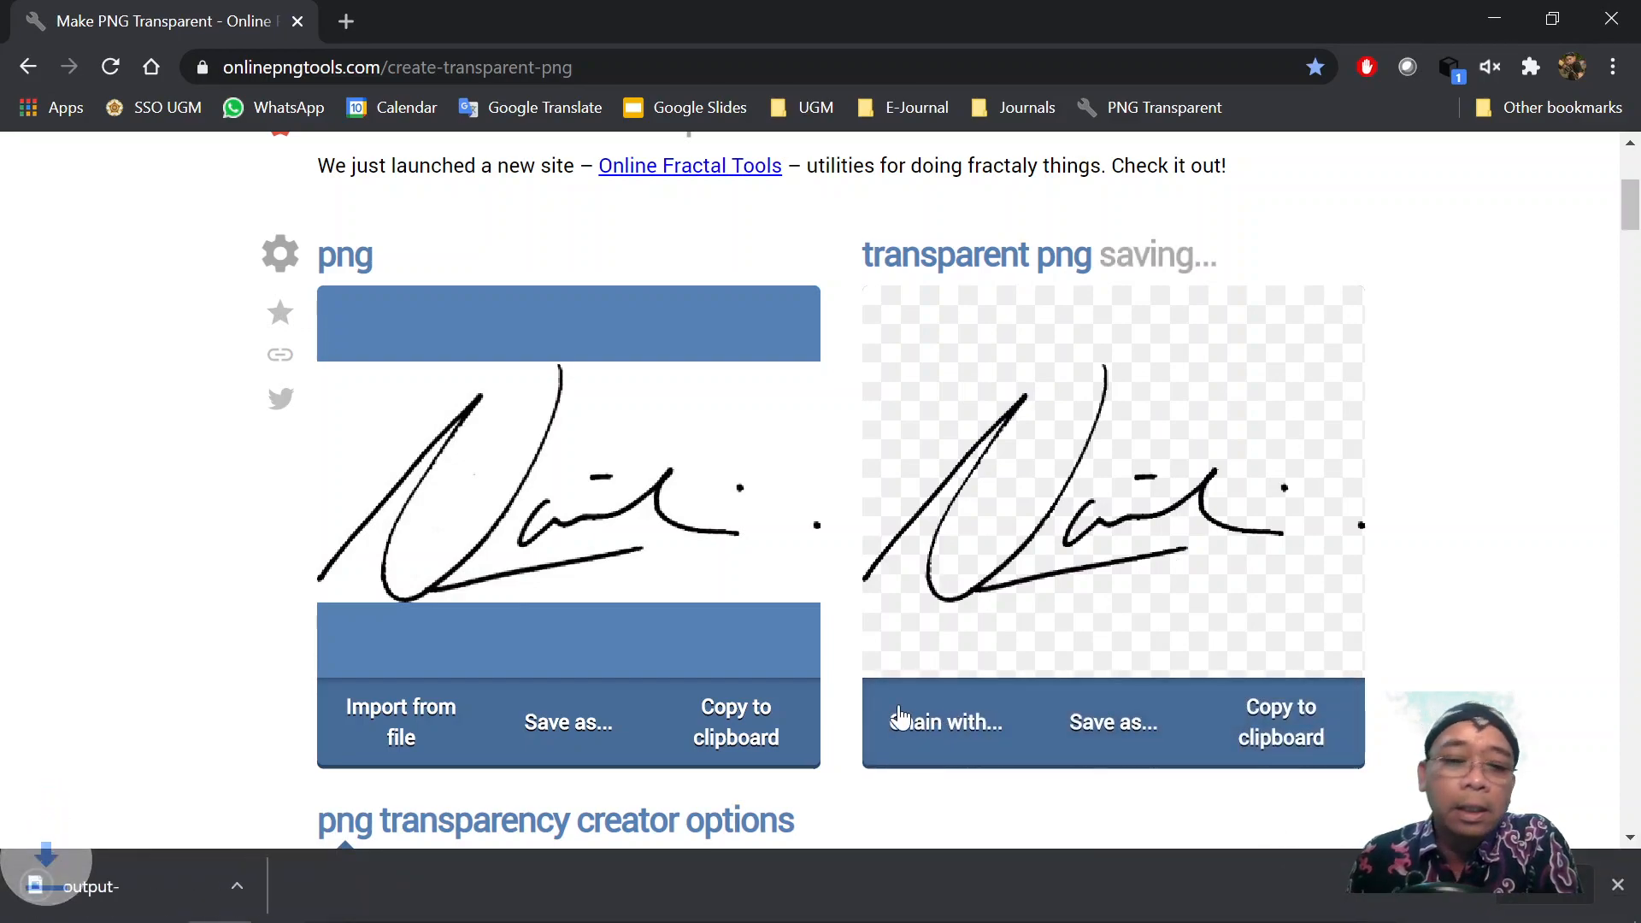
pyautogui.click(273, 887)
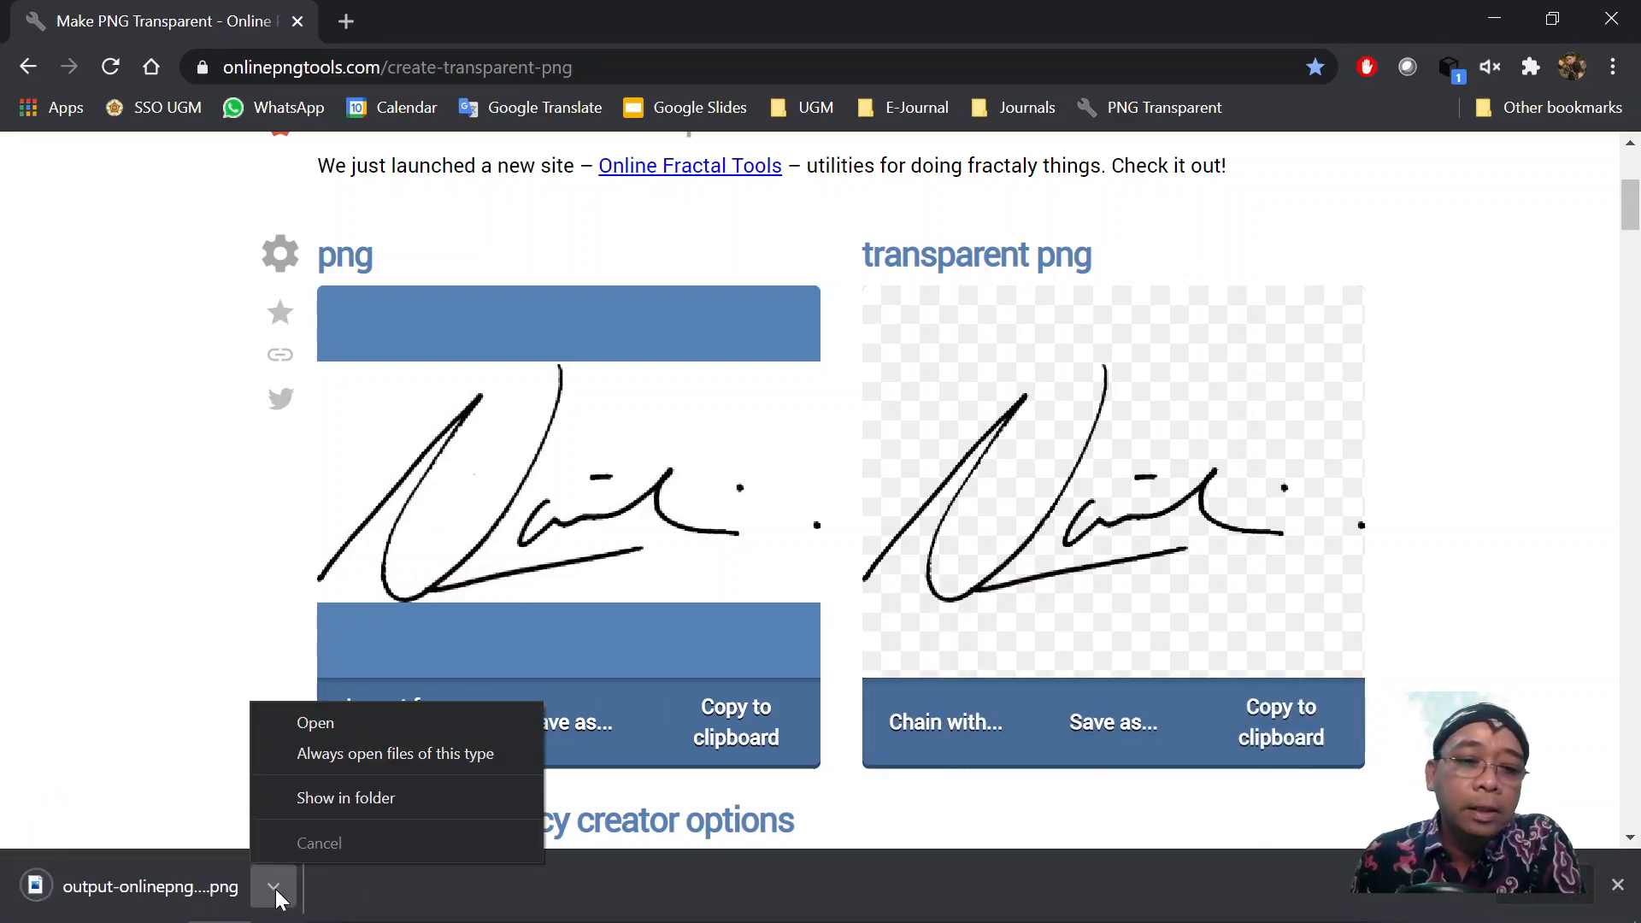
# Move the transparent output-onlinepngtools image from Downloads into the Ujicoba acrobat folder.
pyautogui.click(345, 799)
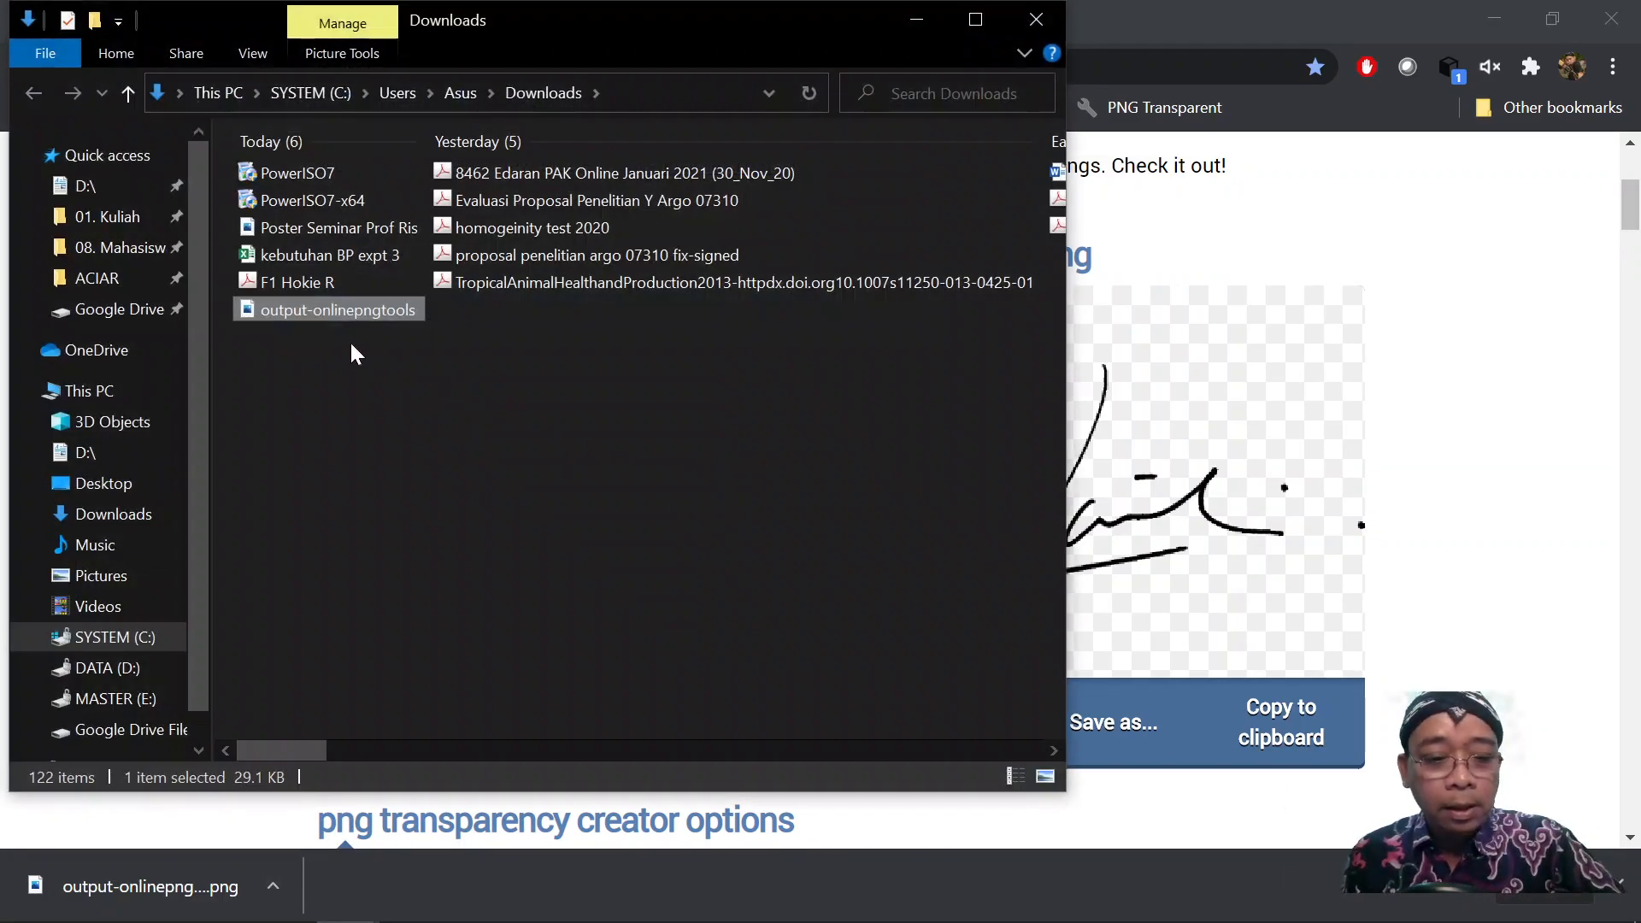
pyautogui.click(318, 313)
pyautogui.click(312, 340)
pyautogui.click(316, 313)
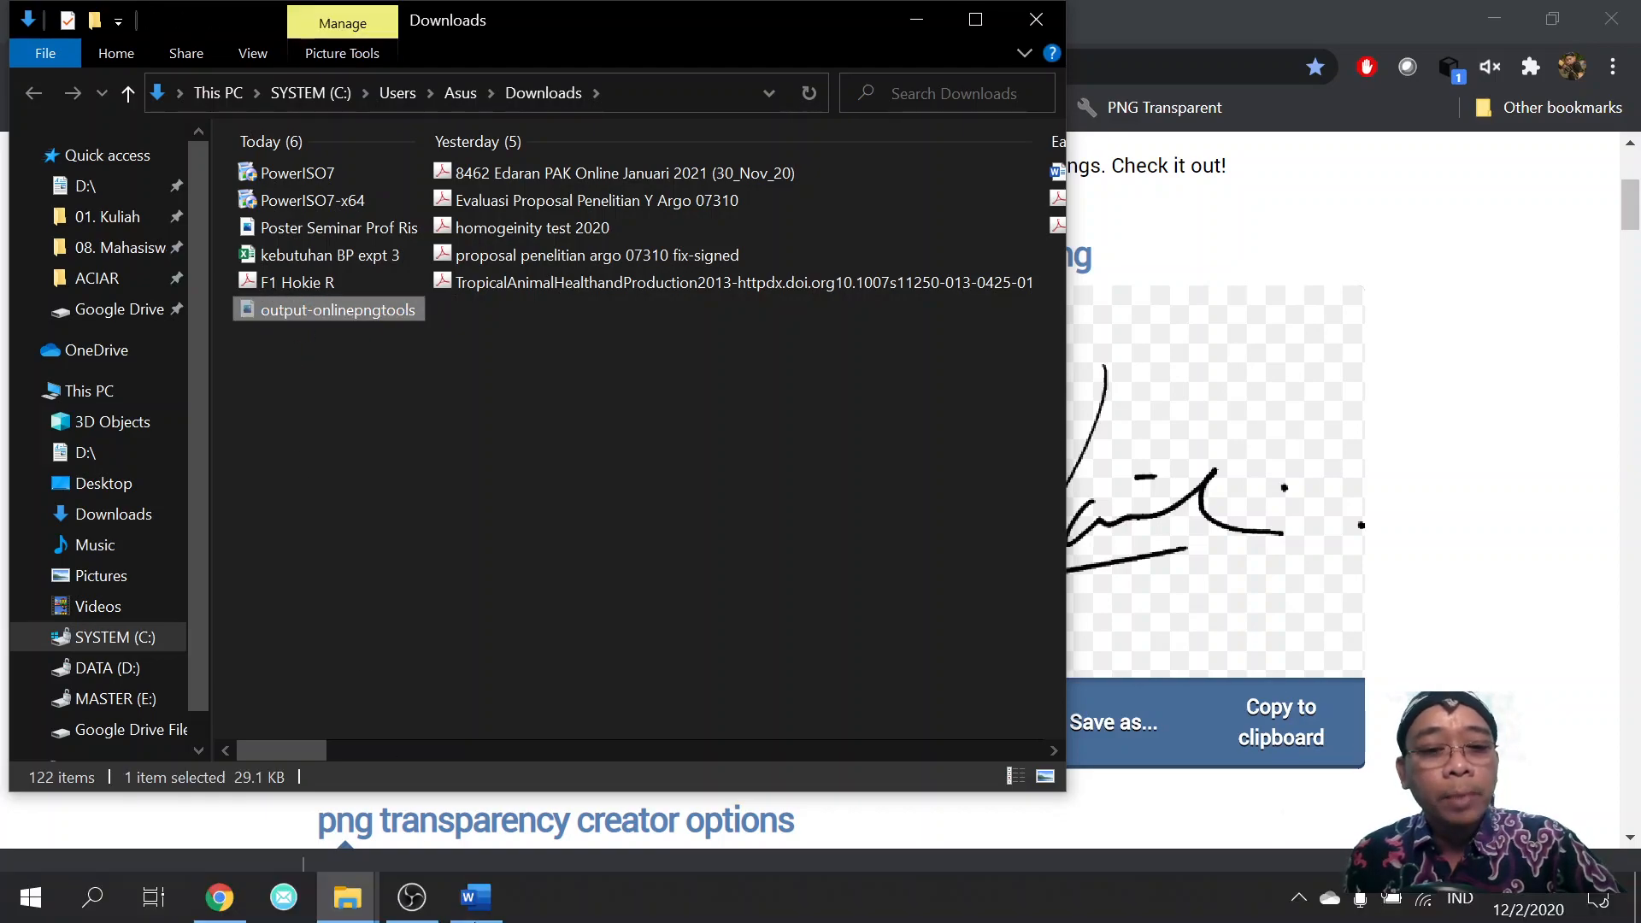
pyautogui.click(347, 897)
pyautogui.moveTo(268, 788); pyautogui.dragTo(1060, 499)
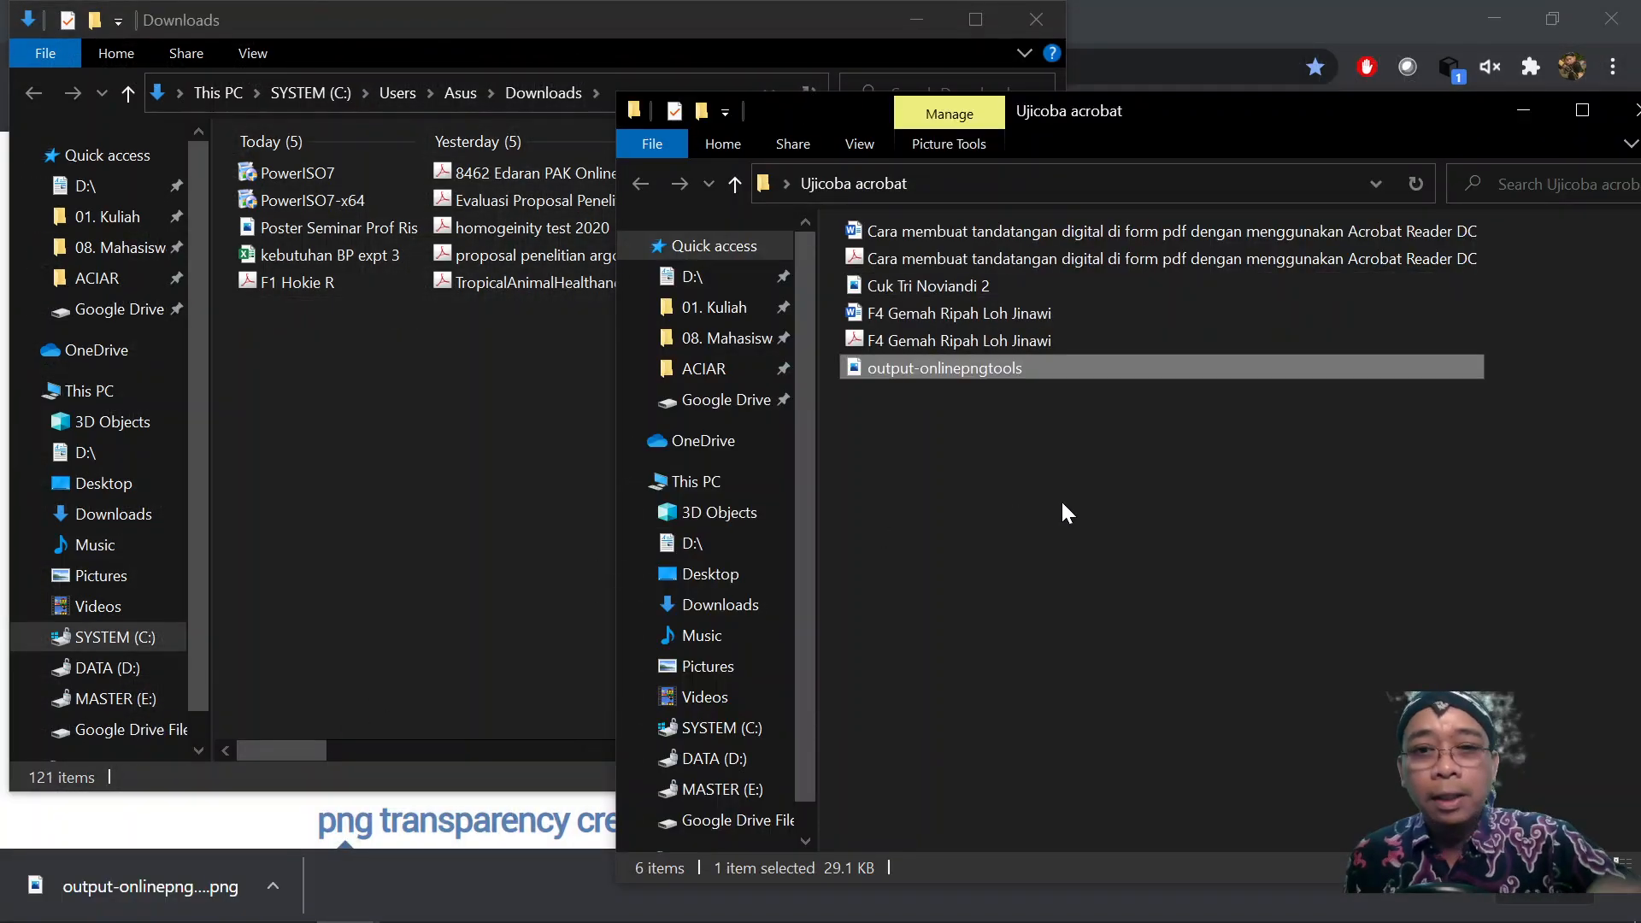
# Preview the moved signature image in Photos to check transparency, then return to Chrome.
pyautogui.doubleClick(1004, 376)
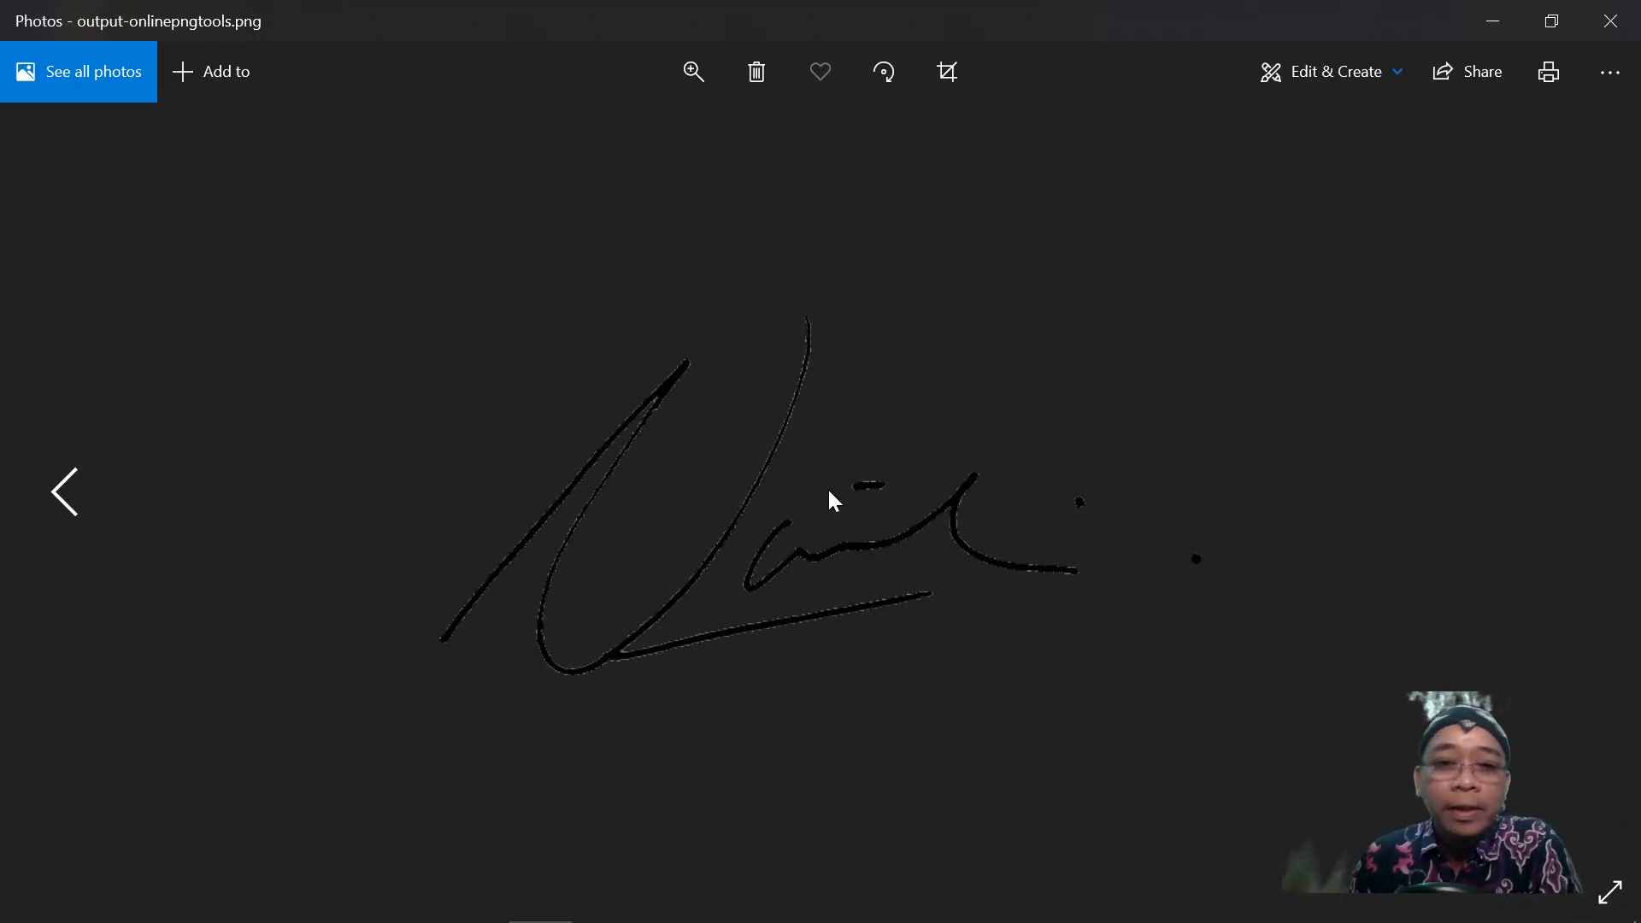
pyautogui.click(1611, 26)
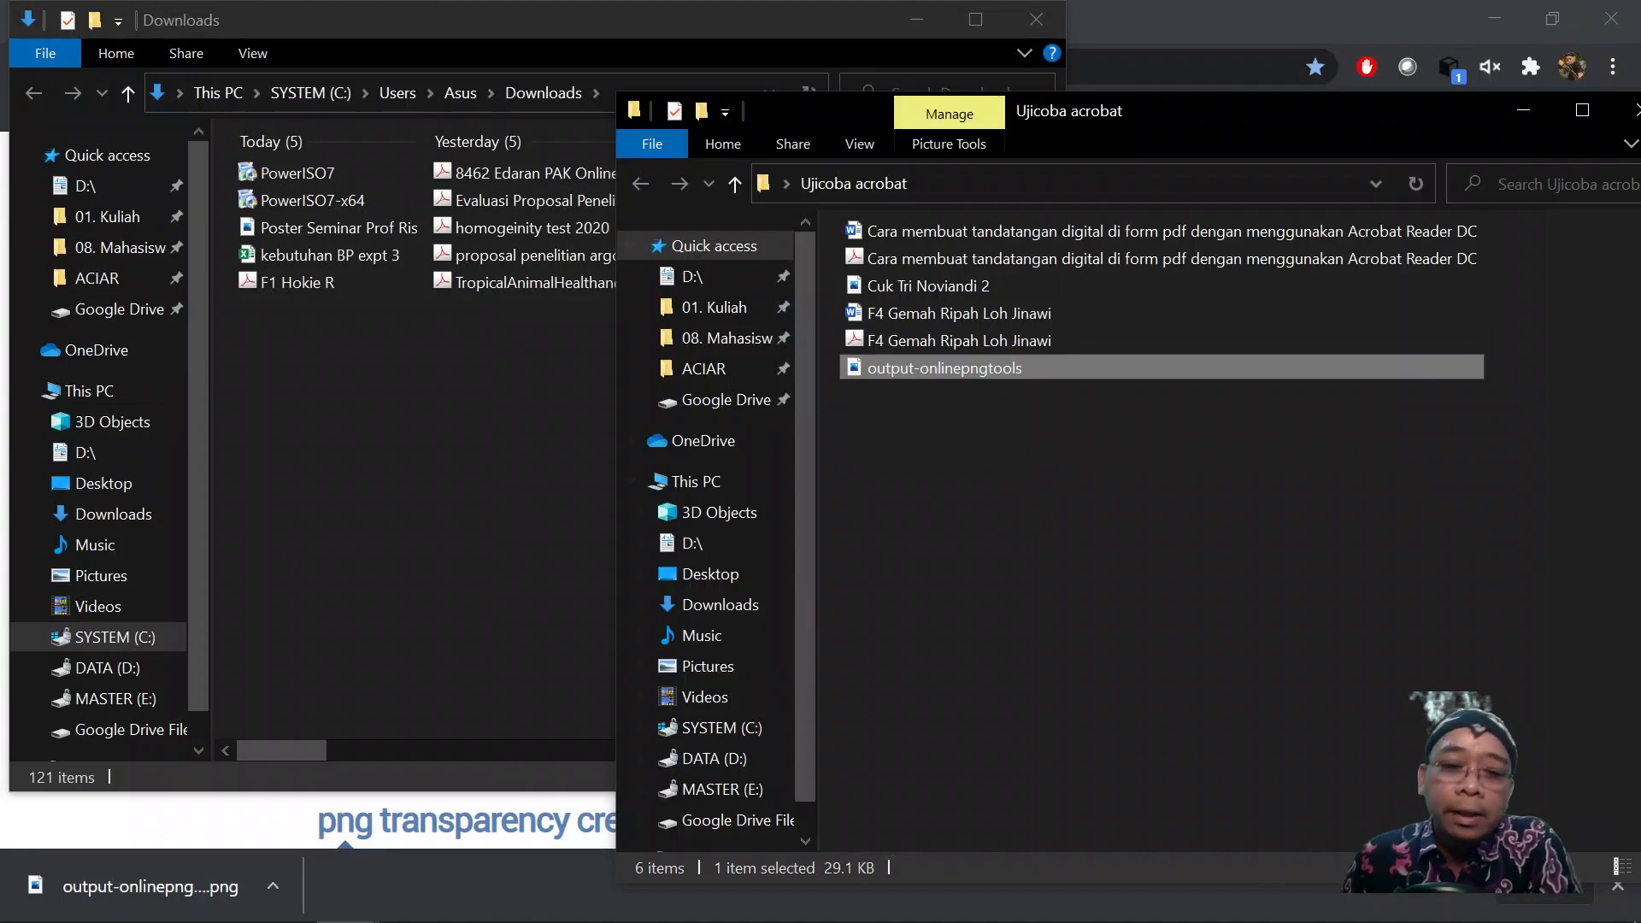
pyautogui.moveTo(316, 916)
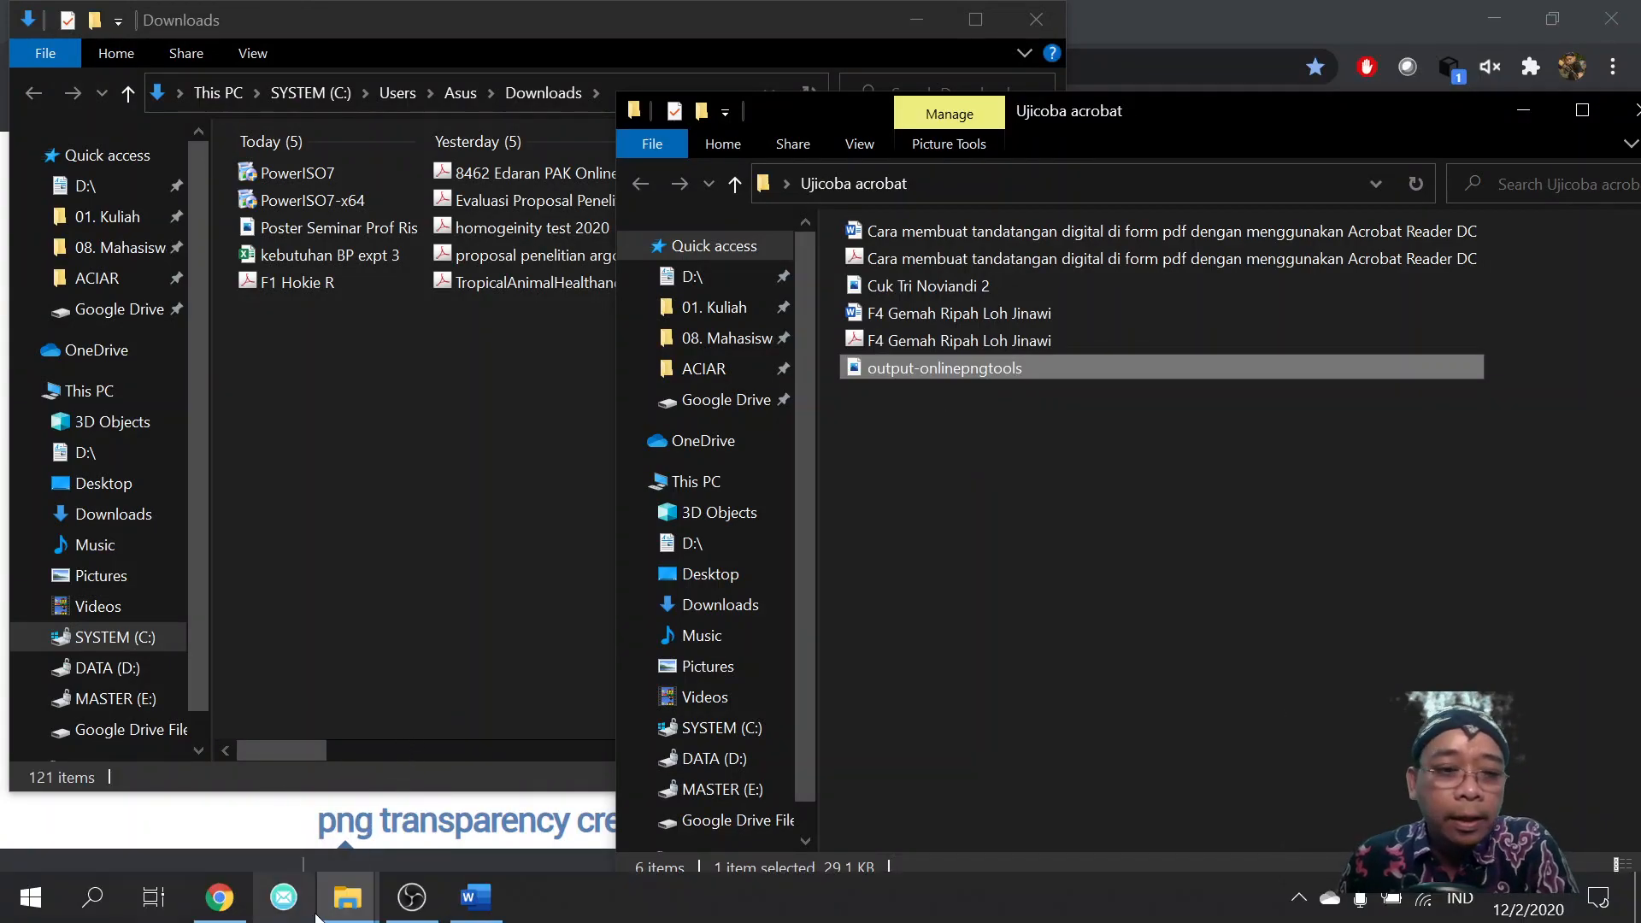
pyautogui.click(224, 899)
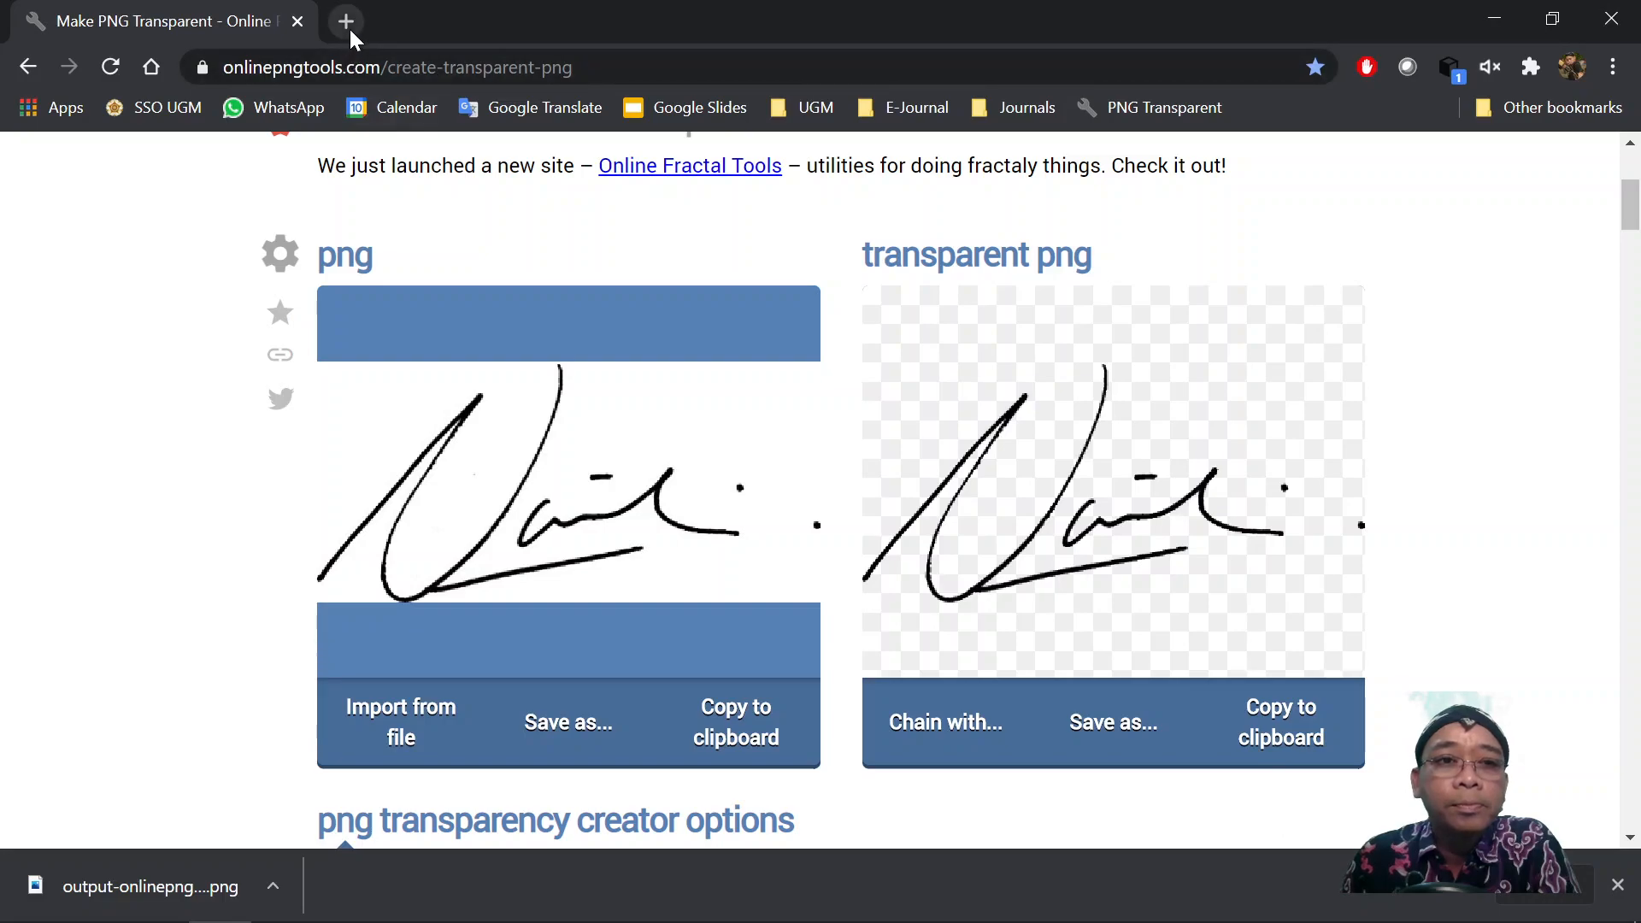
# Search Google for 'acrobat' in a new tab and open the Acrobat Reader - Adobe result.
pyautogui.click(346, 22)
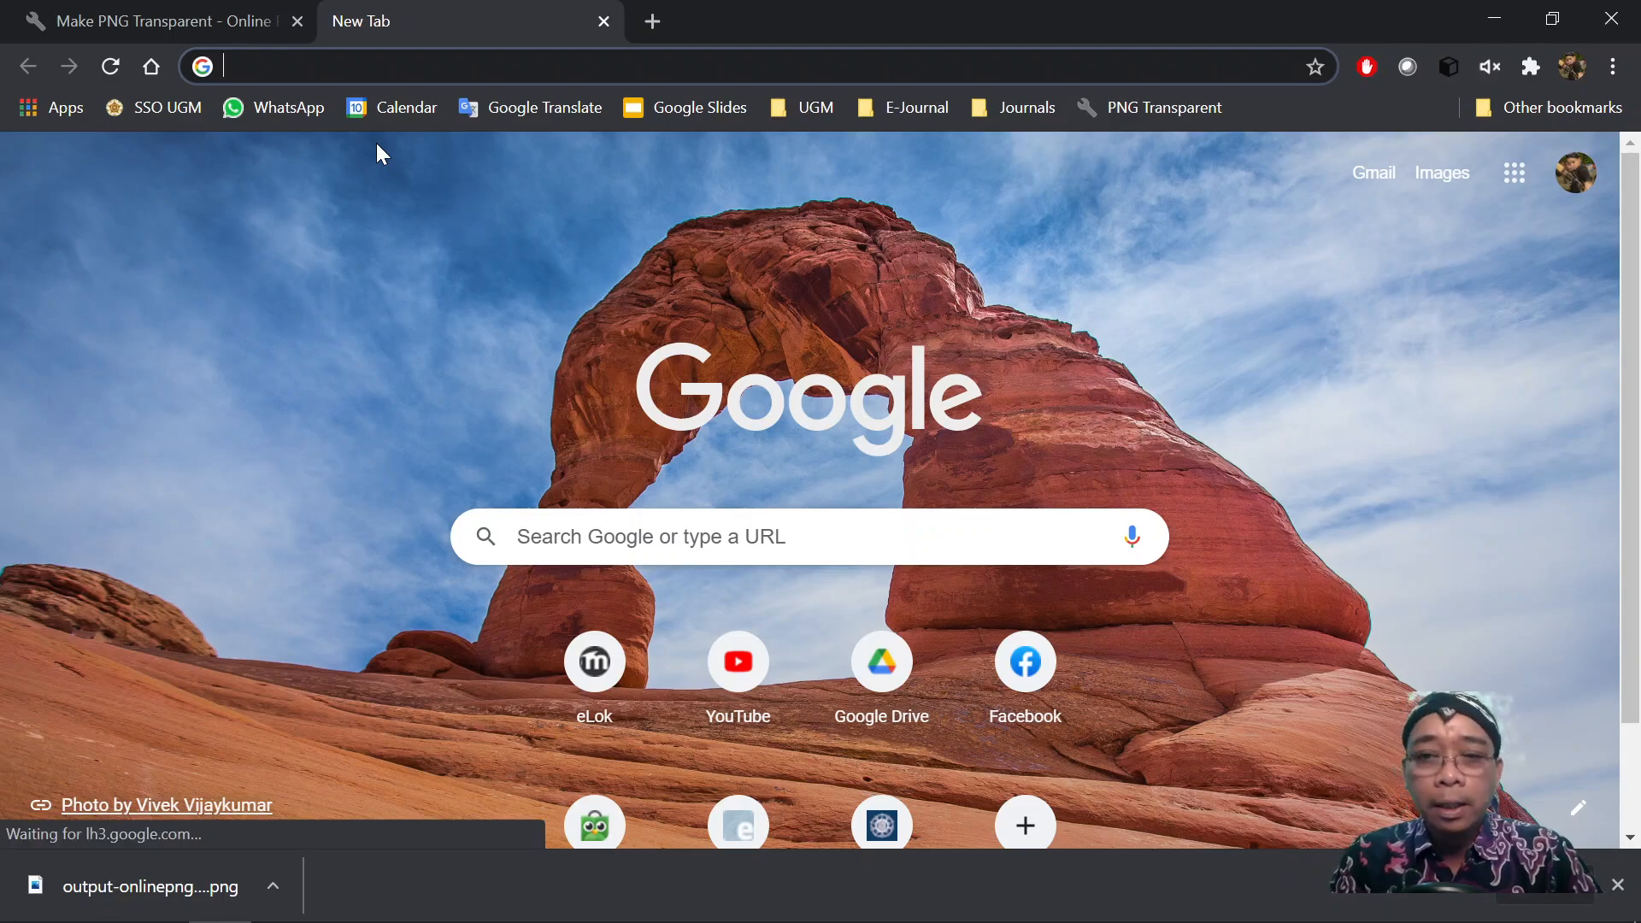
pyautogui.write('acrobat')
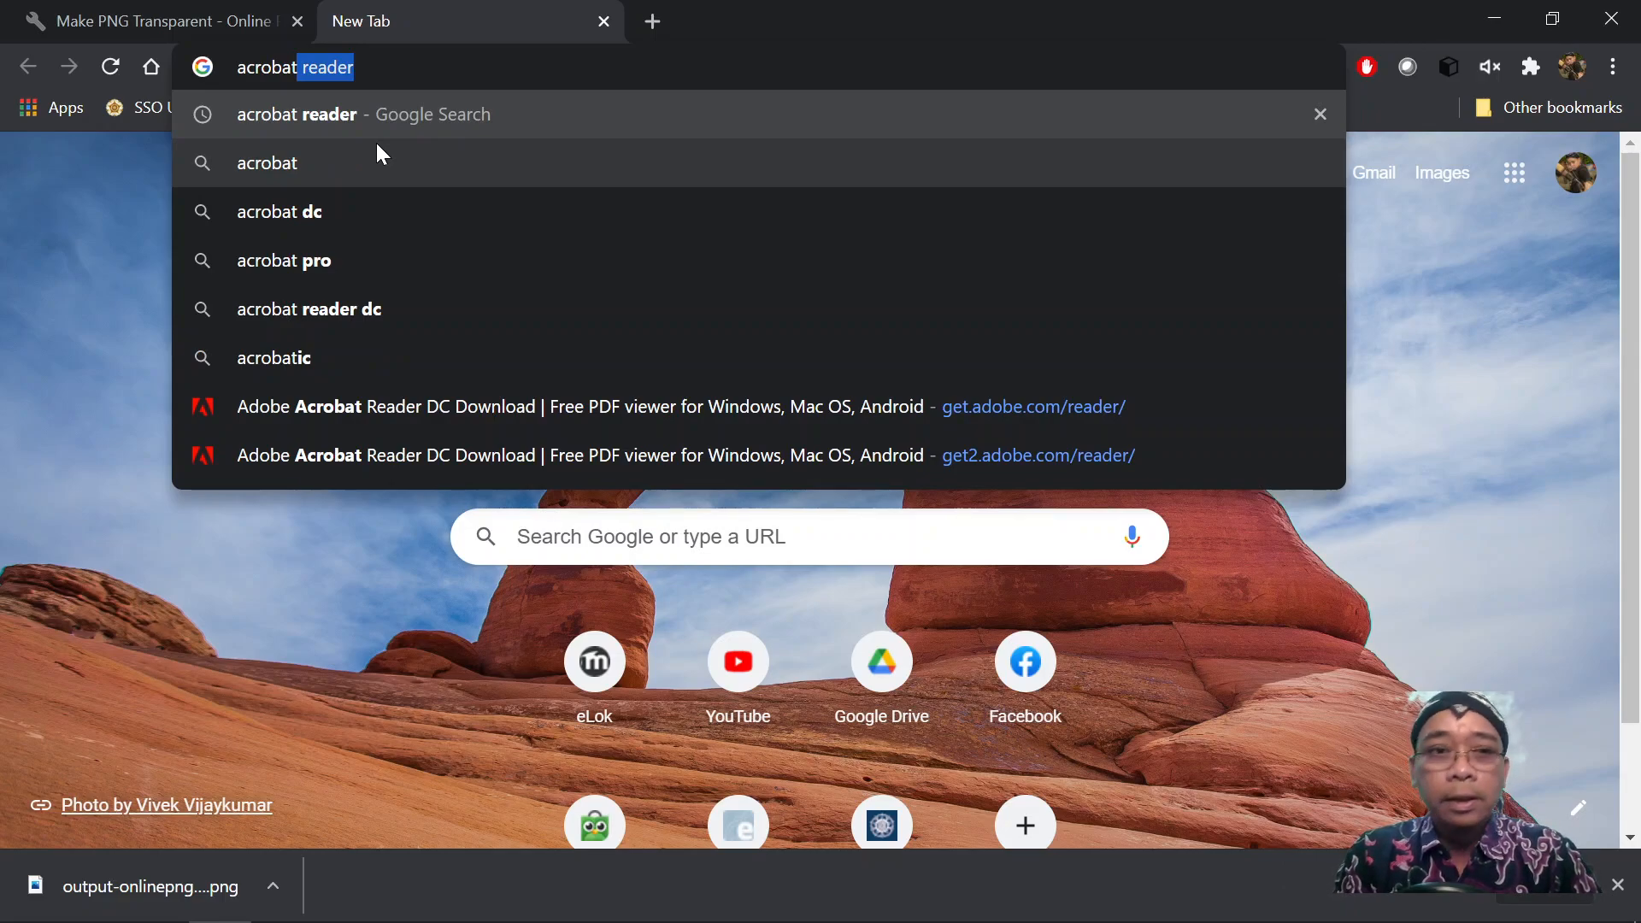
pyautogui.press('Return')
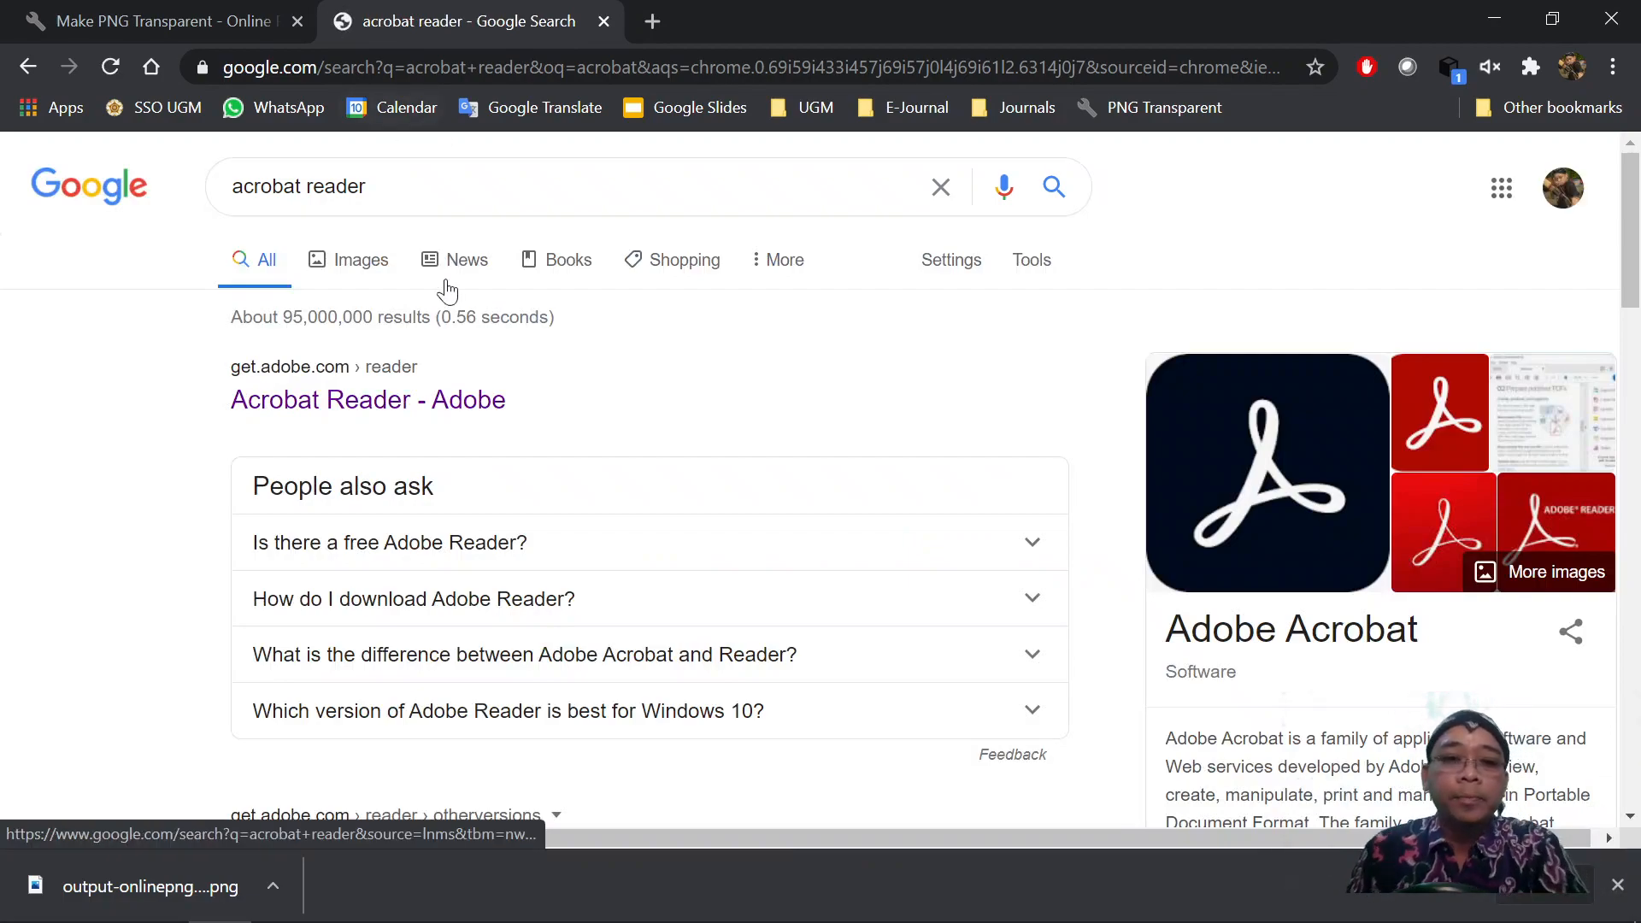
pyautogui.scroll(-2, 457, 351)
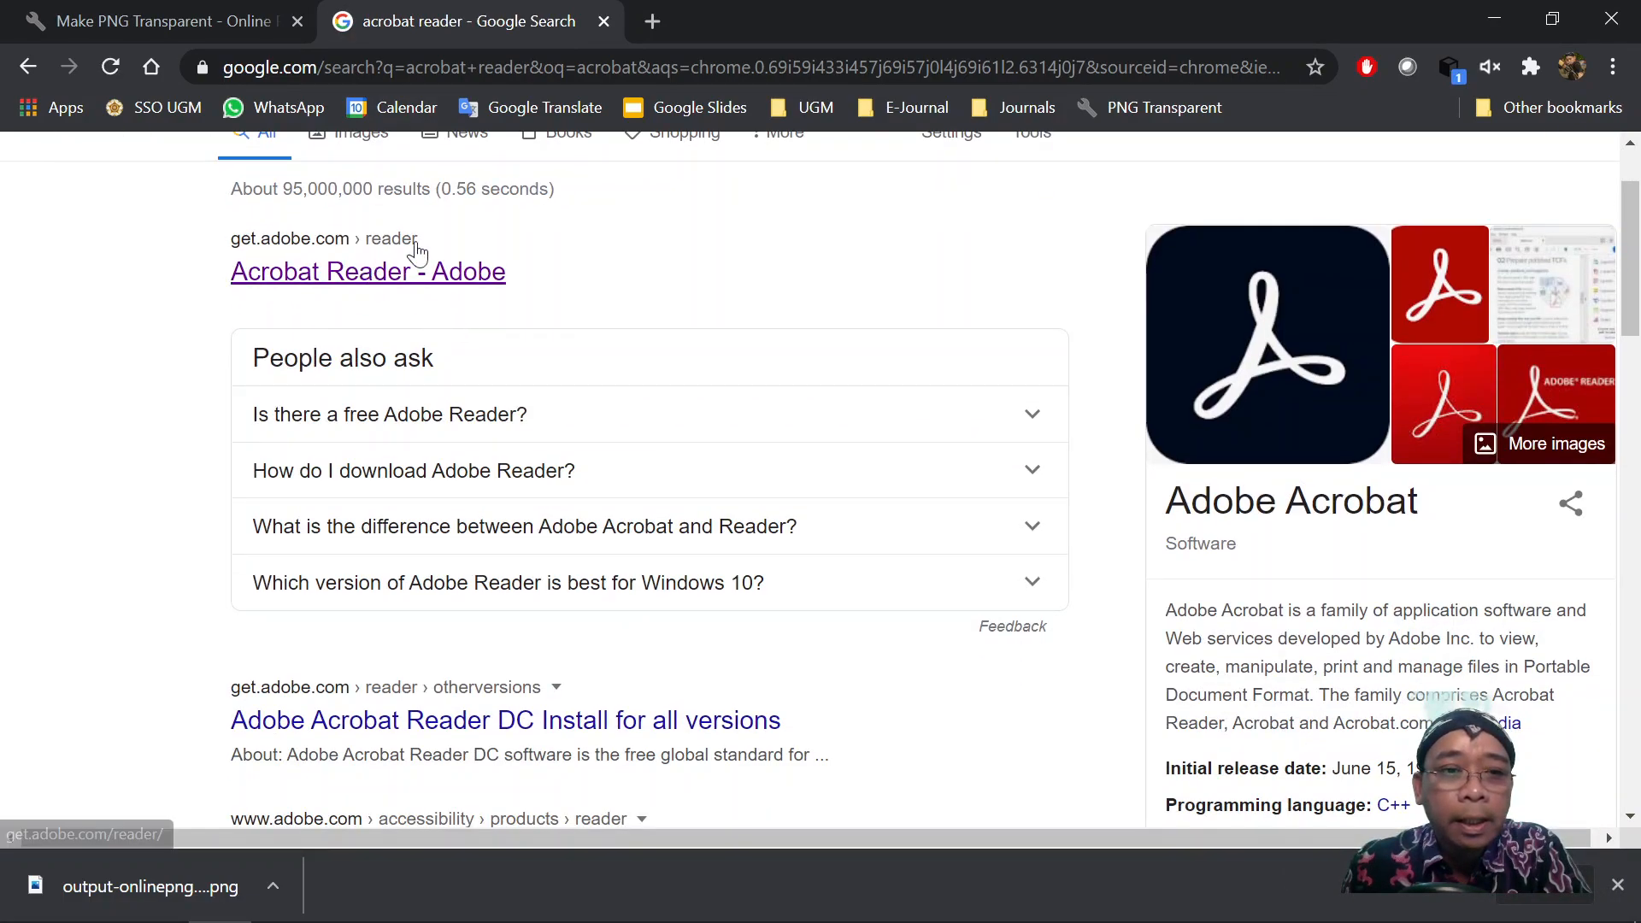
pyautogui.scroll(2, 547, 286)
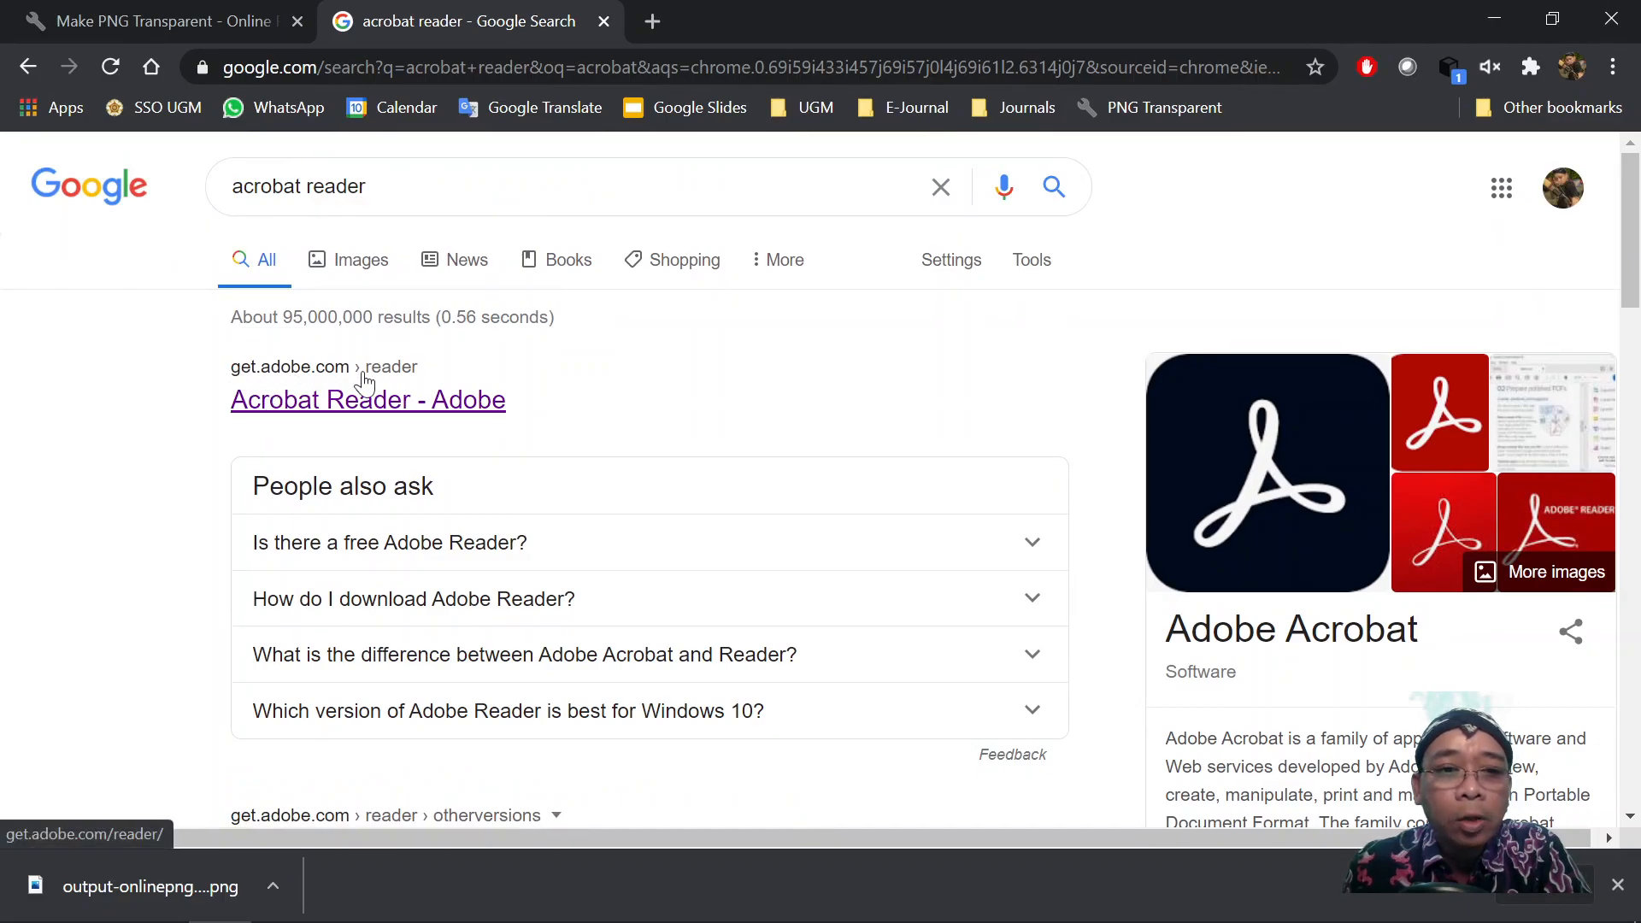
pyautogui.scroll(-4, 364, 382)
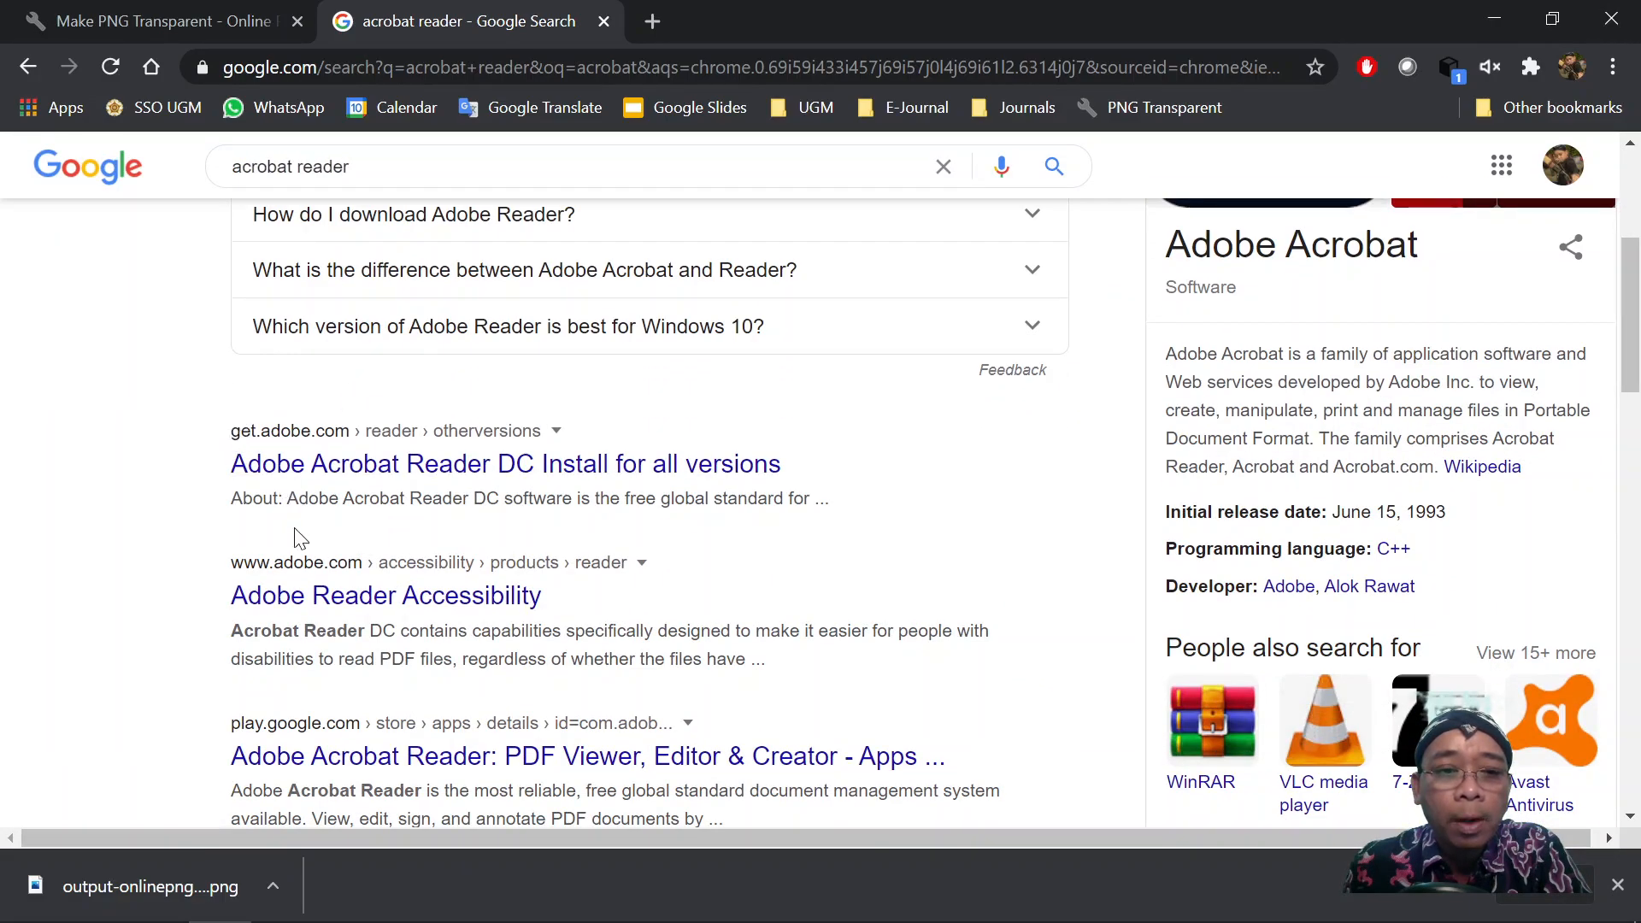
pyautogui.scroll(4, 292, 479)
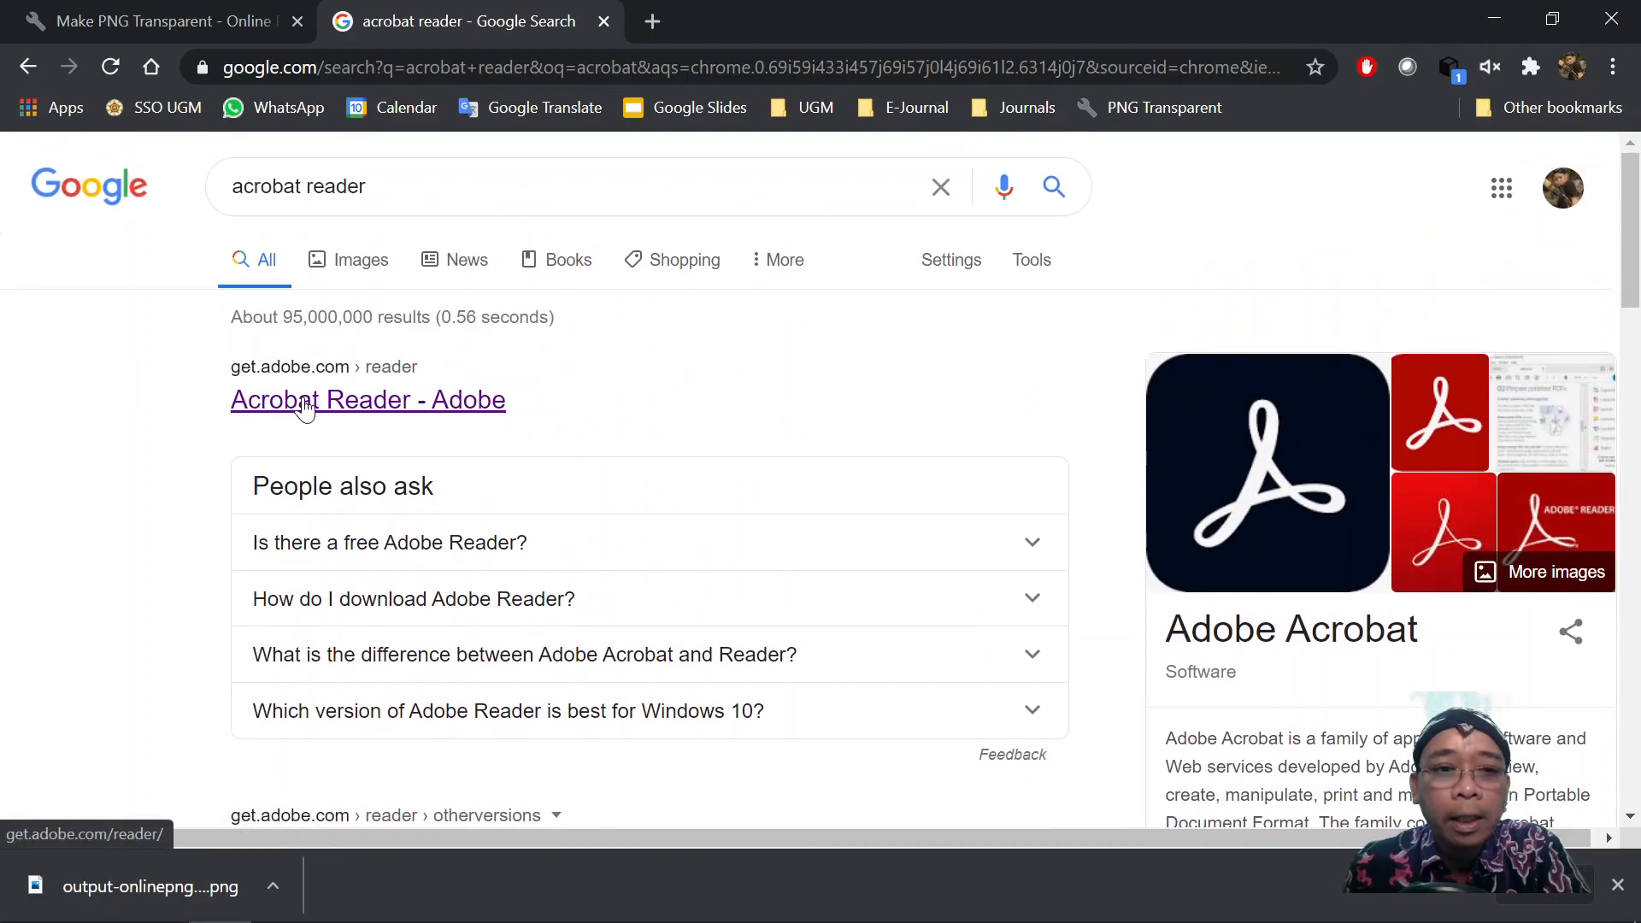
pyautogui.click(329, 416)
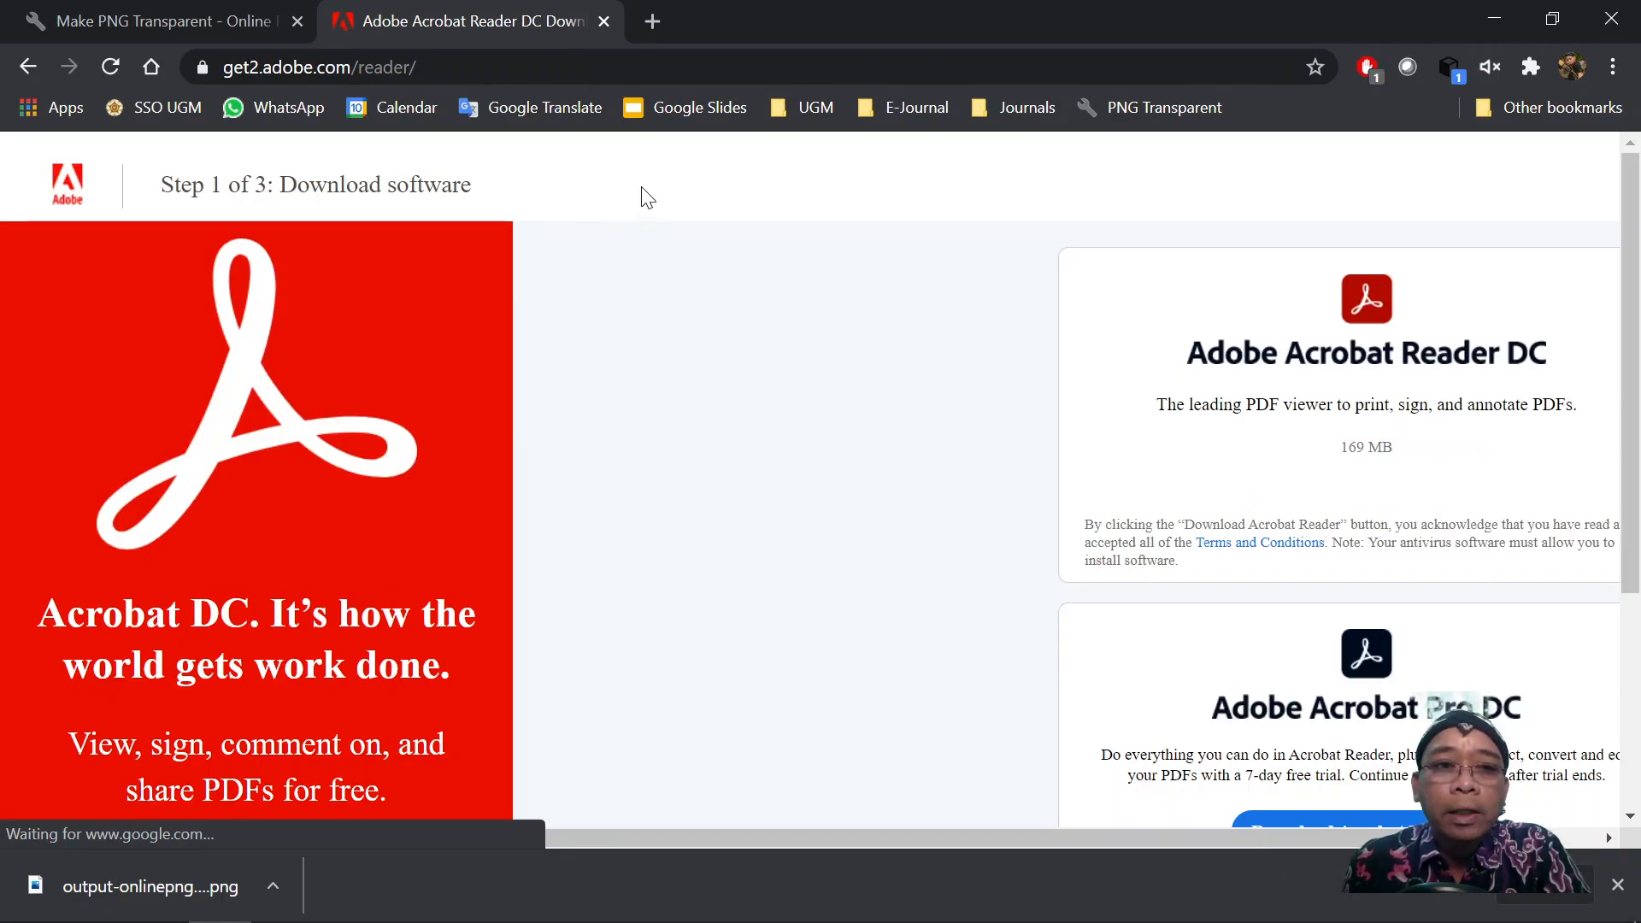
# Download the Acrobat Reader installer readerdc_en_l_cra_install.exe, then close Chrome.
pyautogui.scroll(-2, 694, 301)
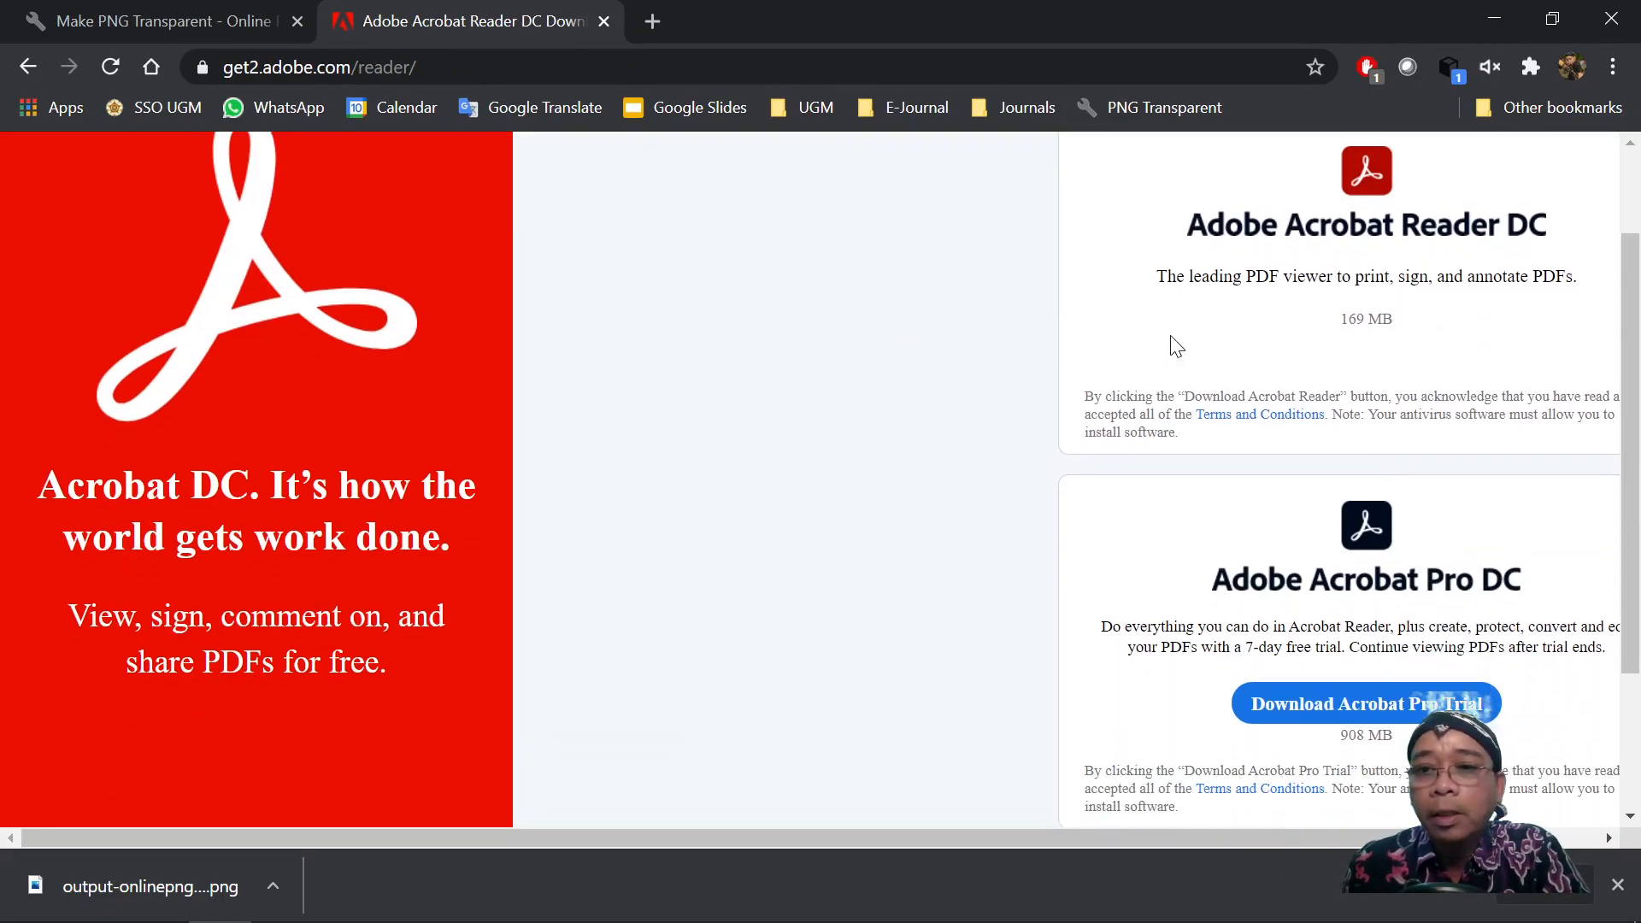
pyautogui.scroll(1, 1208, 417)
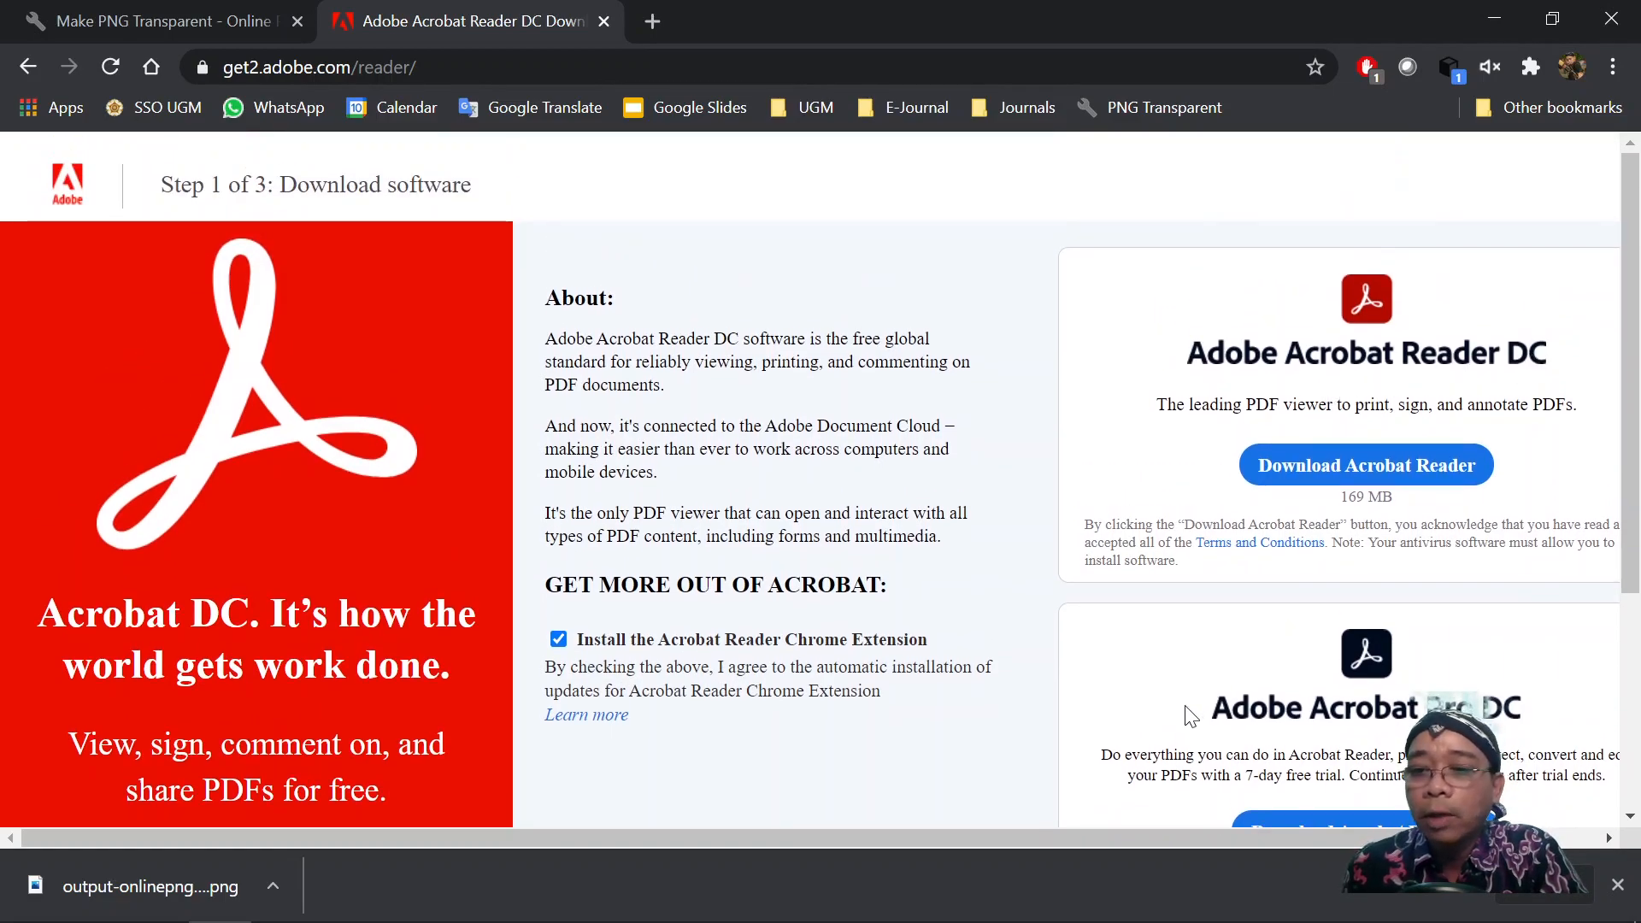
pyautogui.scroll(-1, 1281, 718)
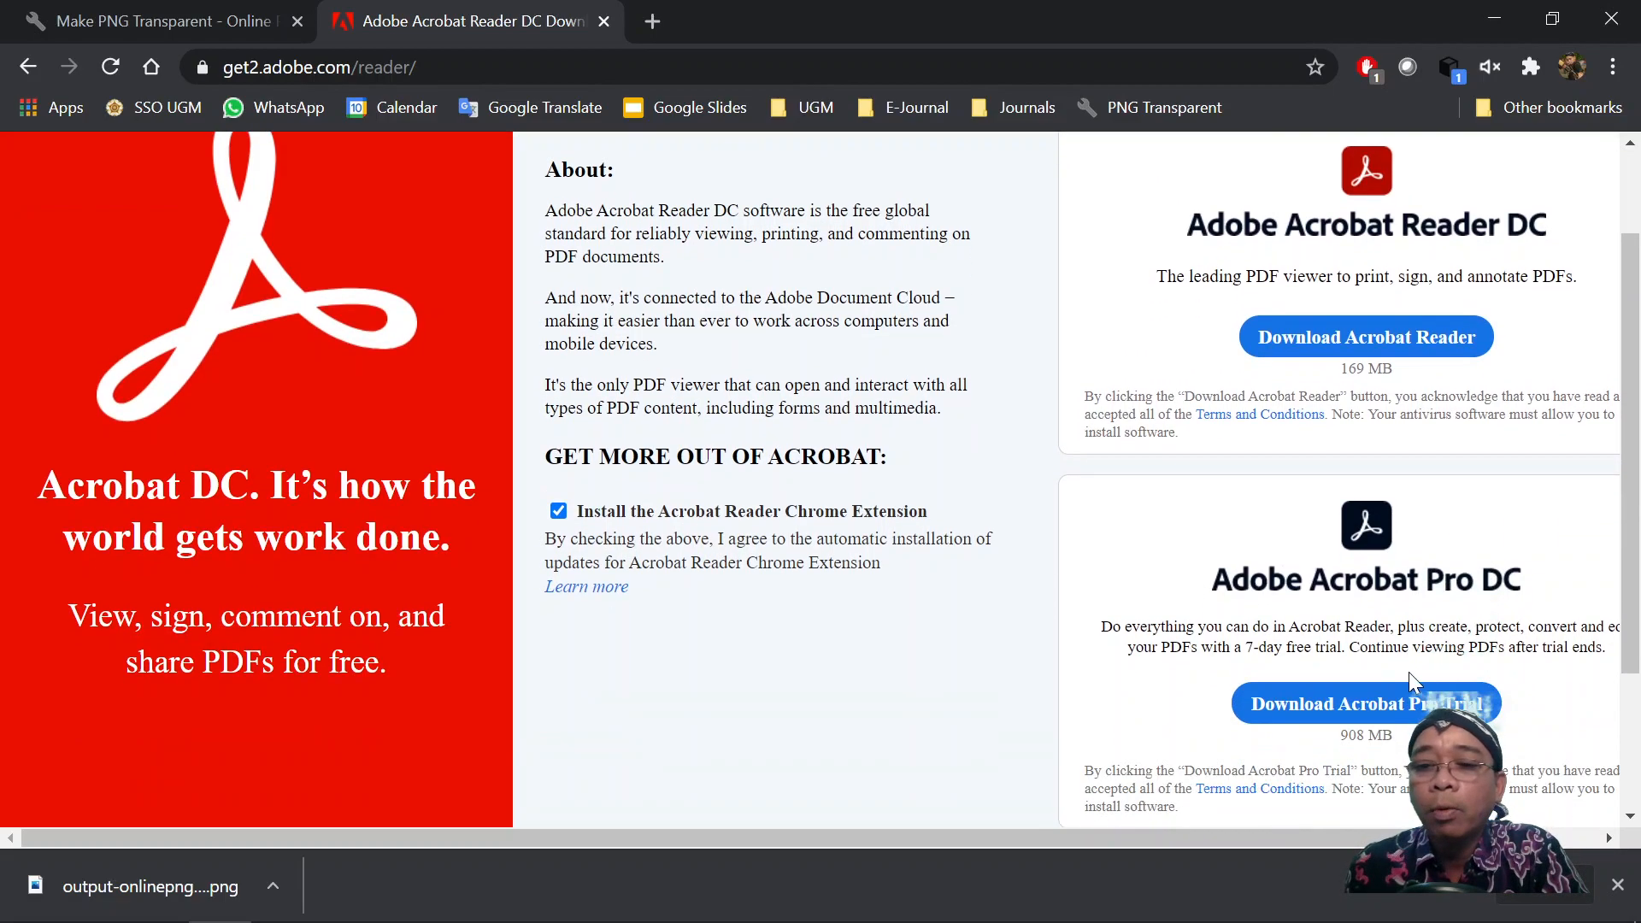
pyautogui.scroll(1, 1367, 446)
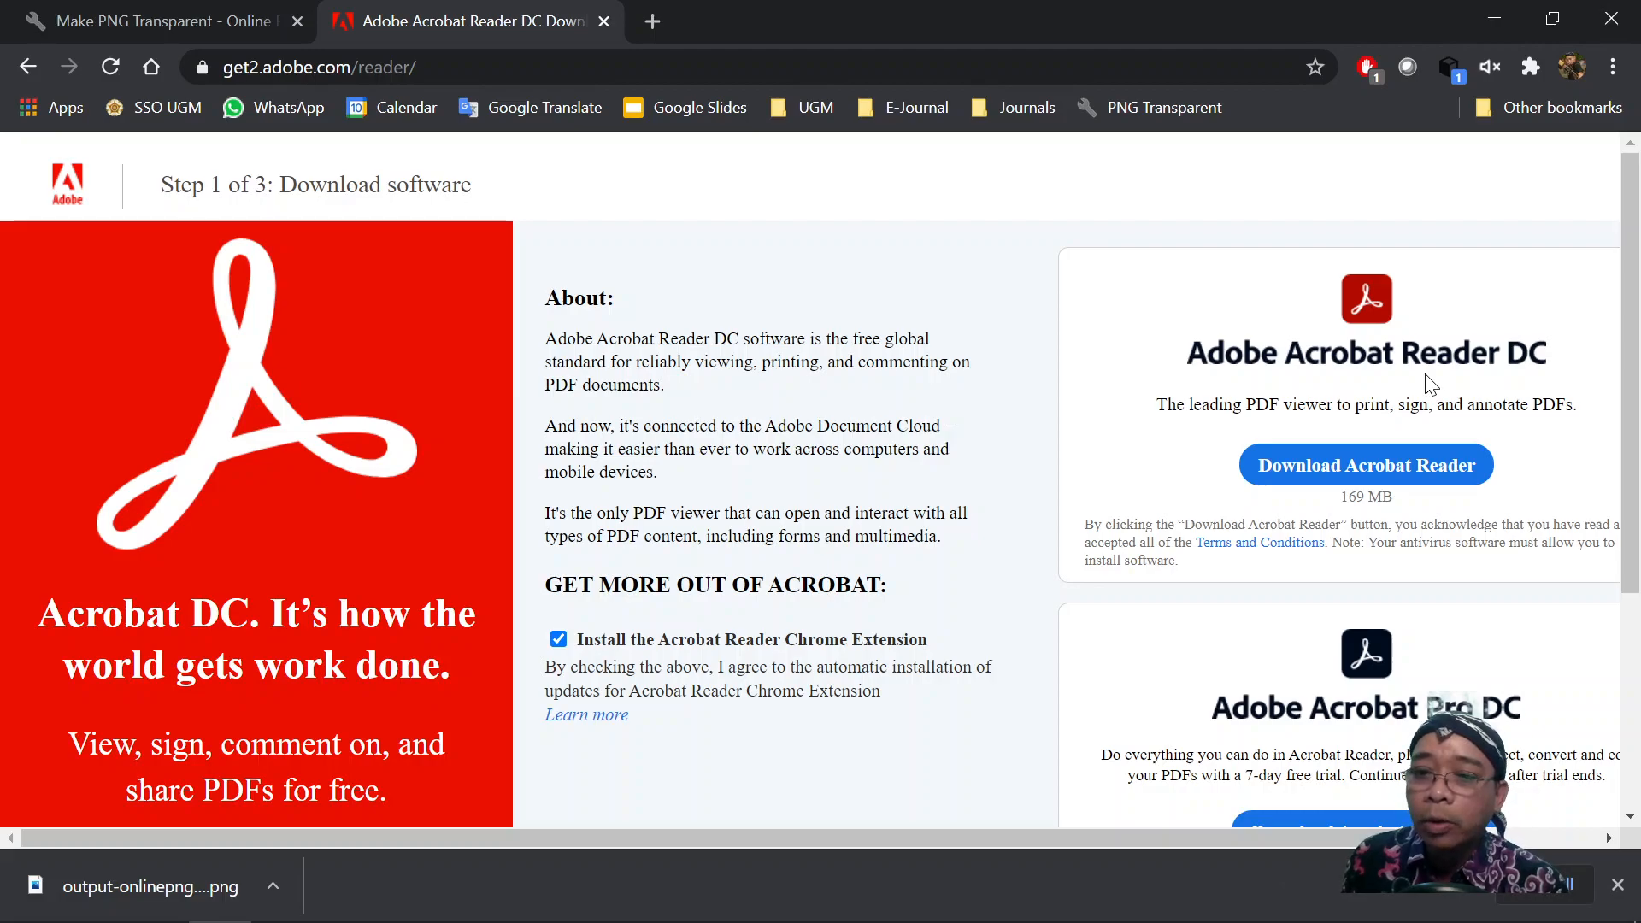
pyautogui.click(1278, 465)
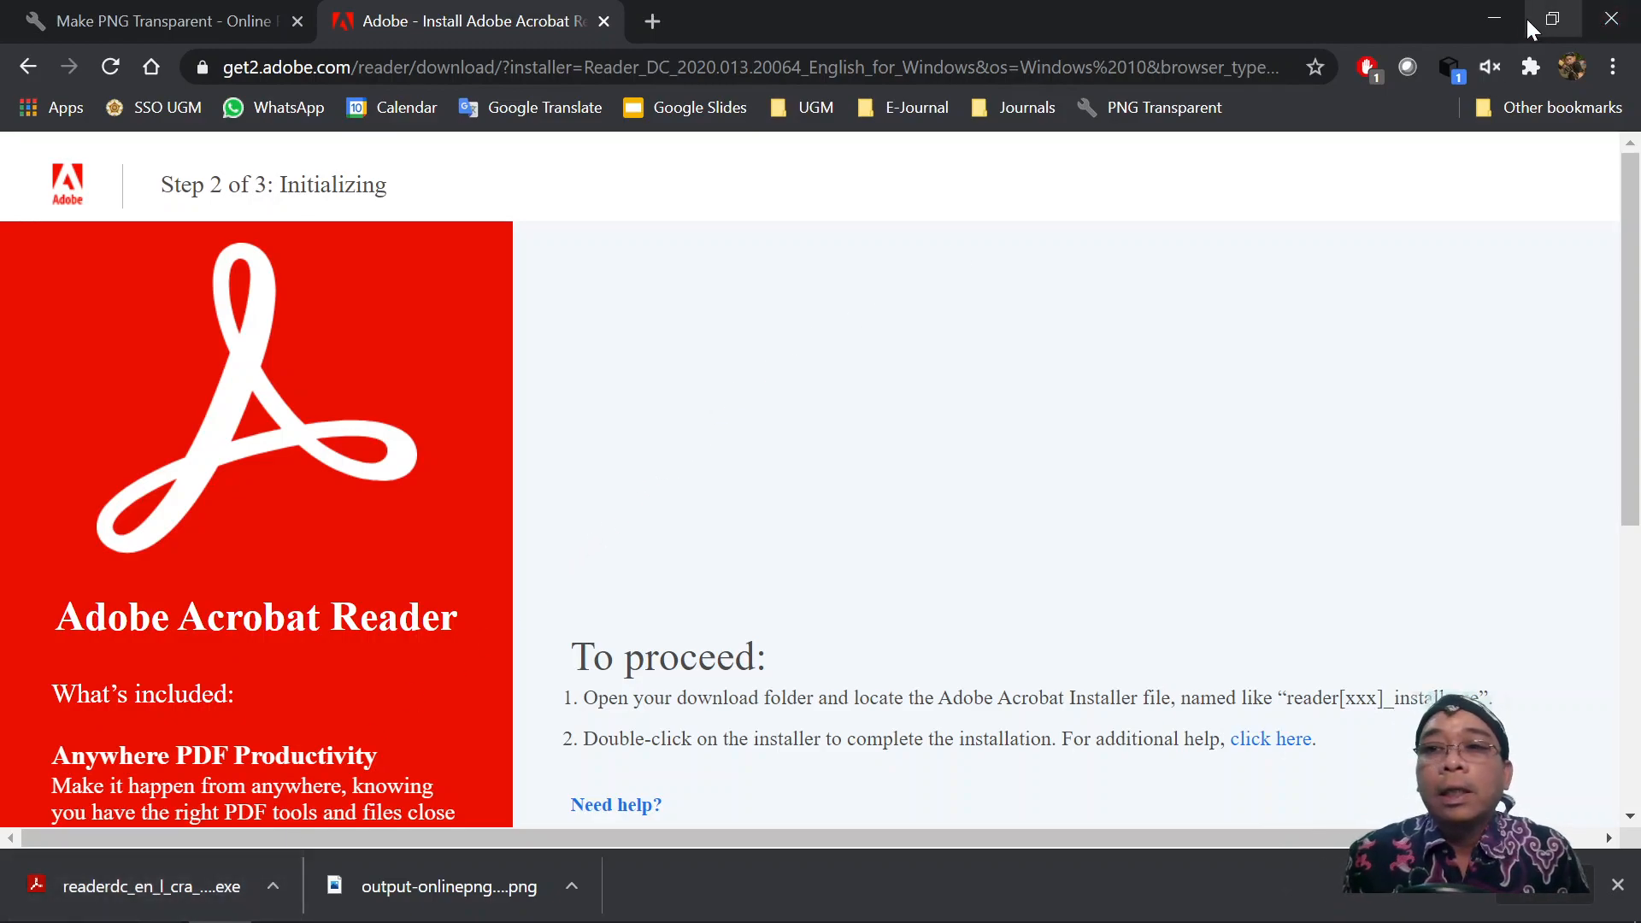
pyautogui.click(1601, 15)
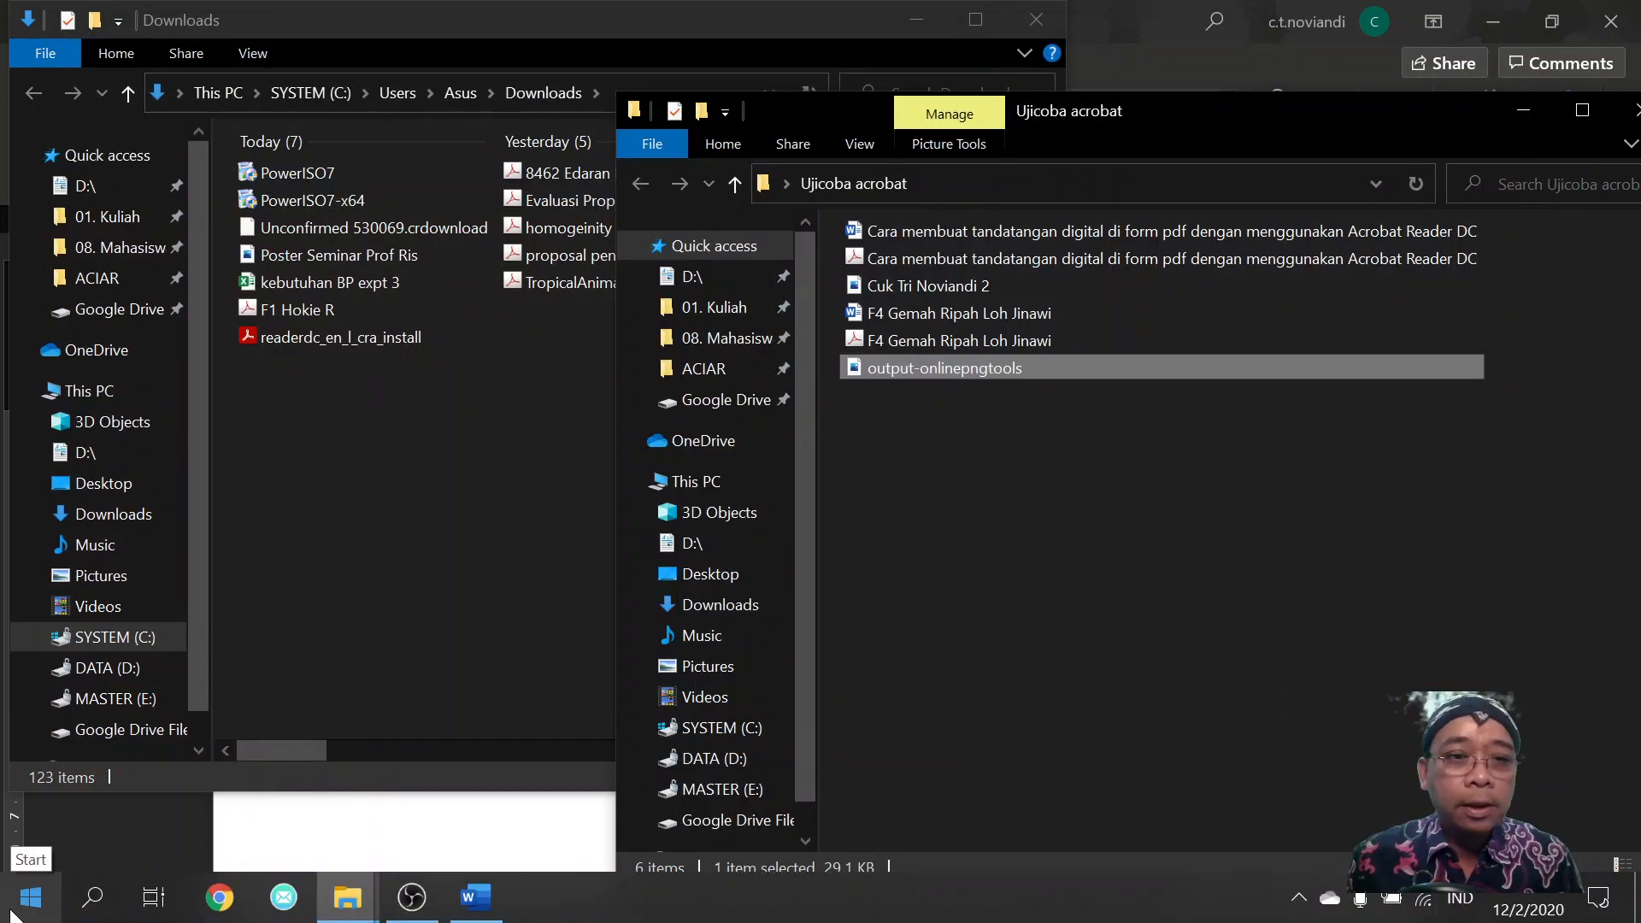
# Launch Acrobat Reader DC from Recently added in the Start menu.
pyautogui.click(30, 897)
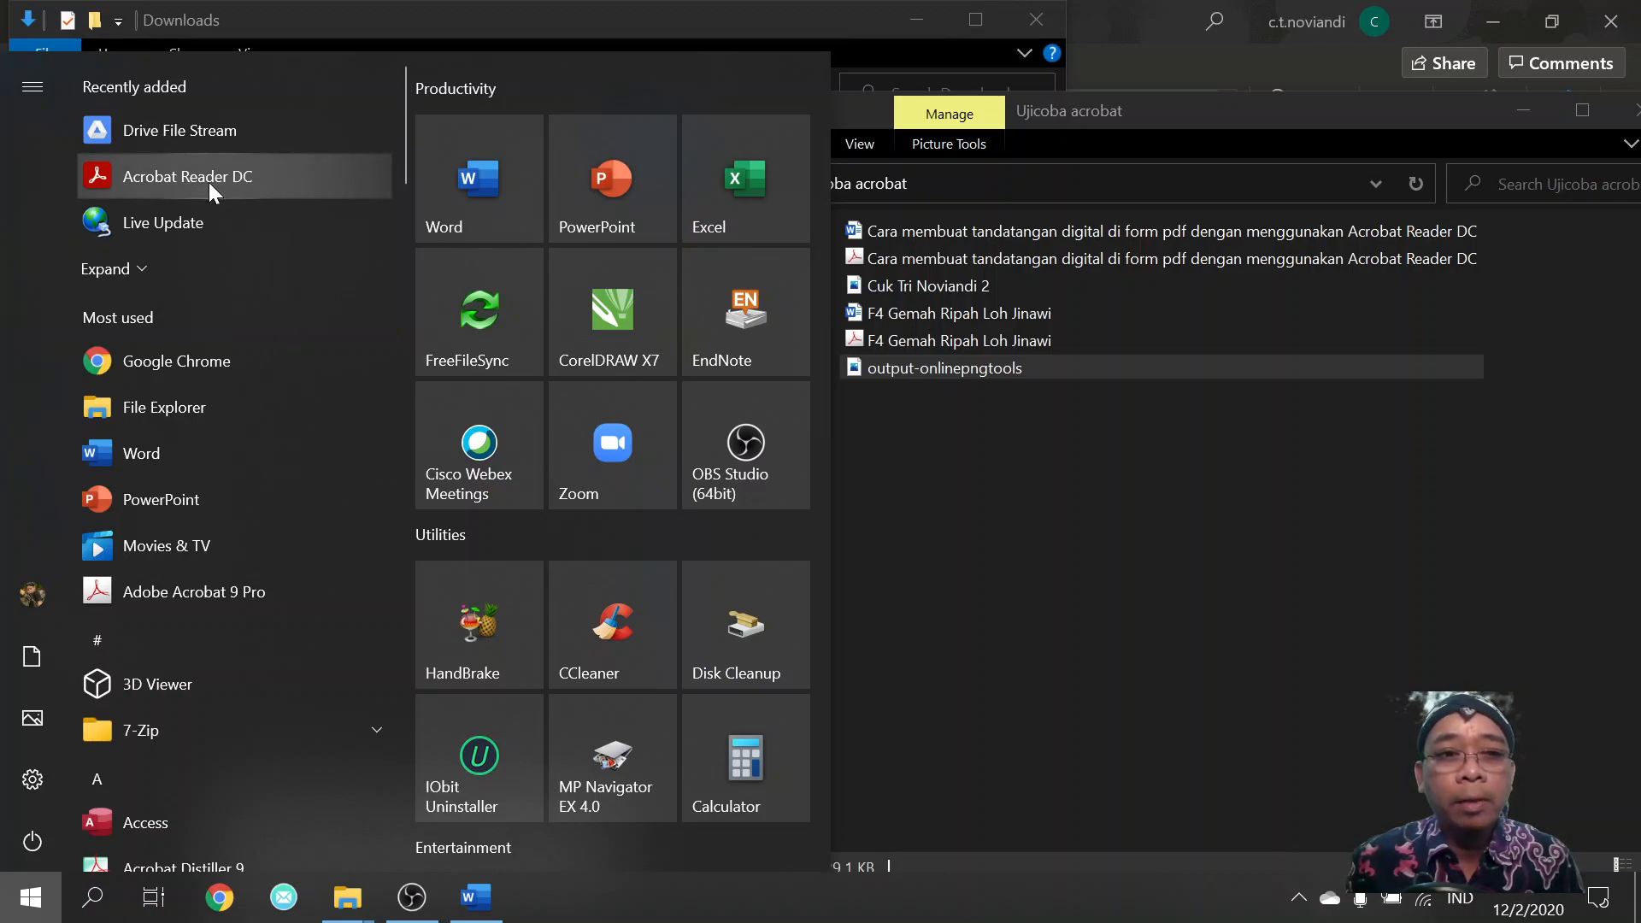
pyautogui.click(208, 182)
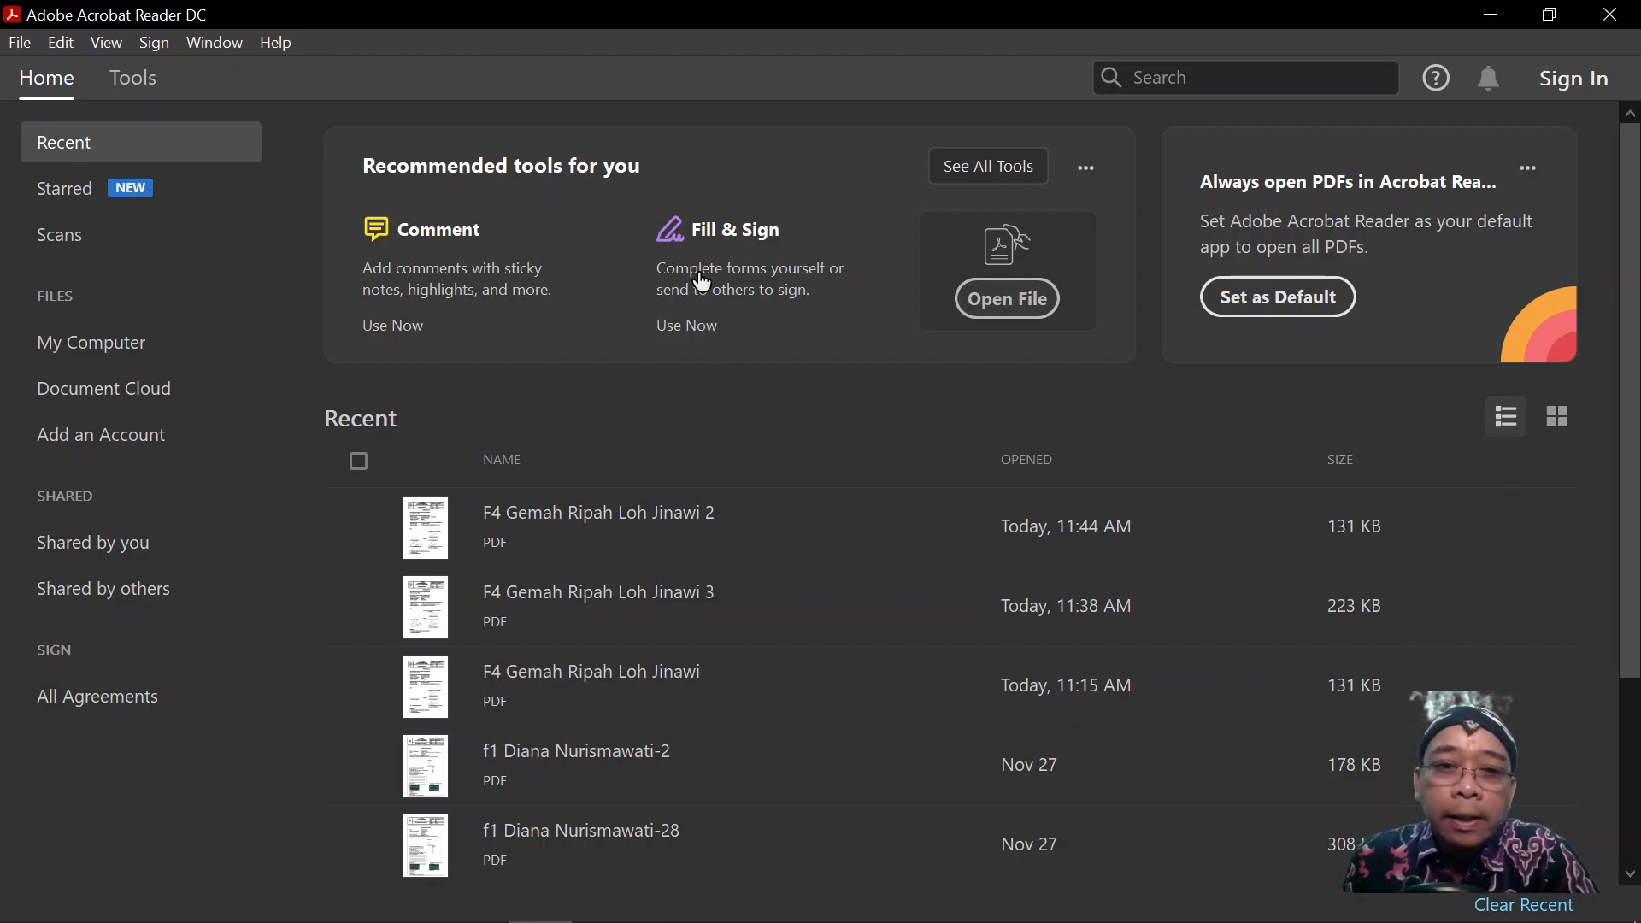
# Start Fill & Sign and bring up the file picker on the Ujicoba acrobat folder.
pyautogui.click(709, 240)
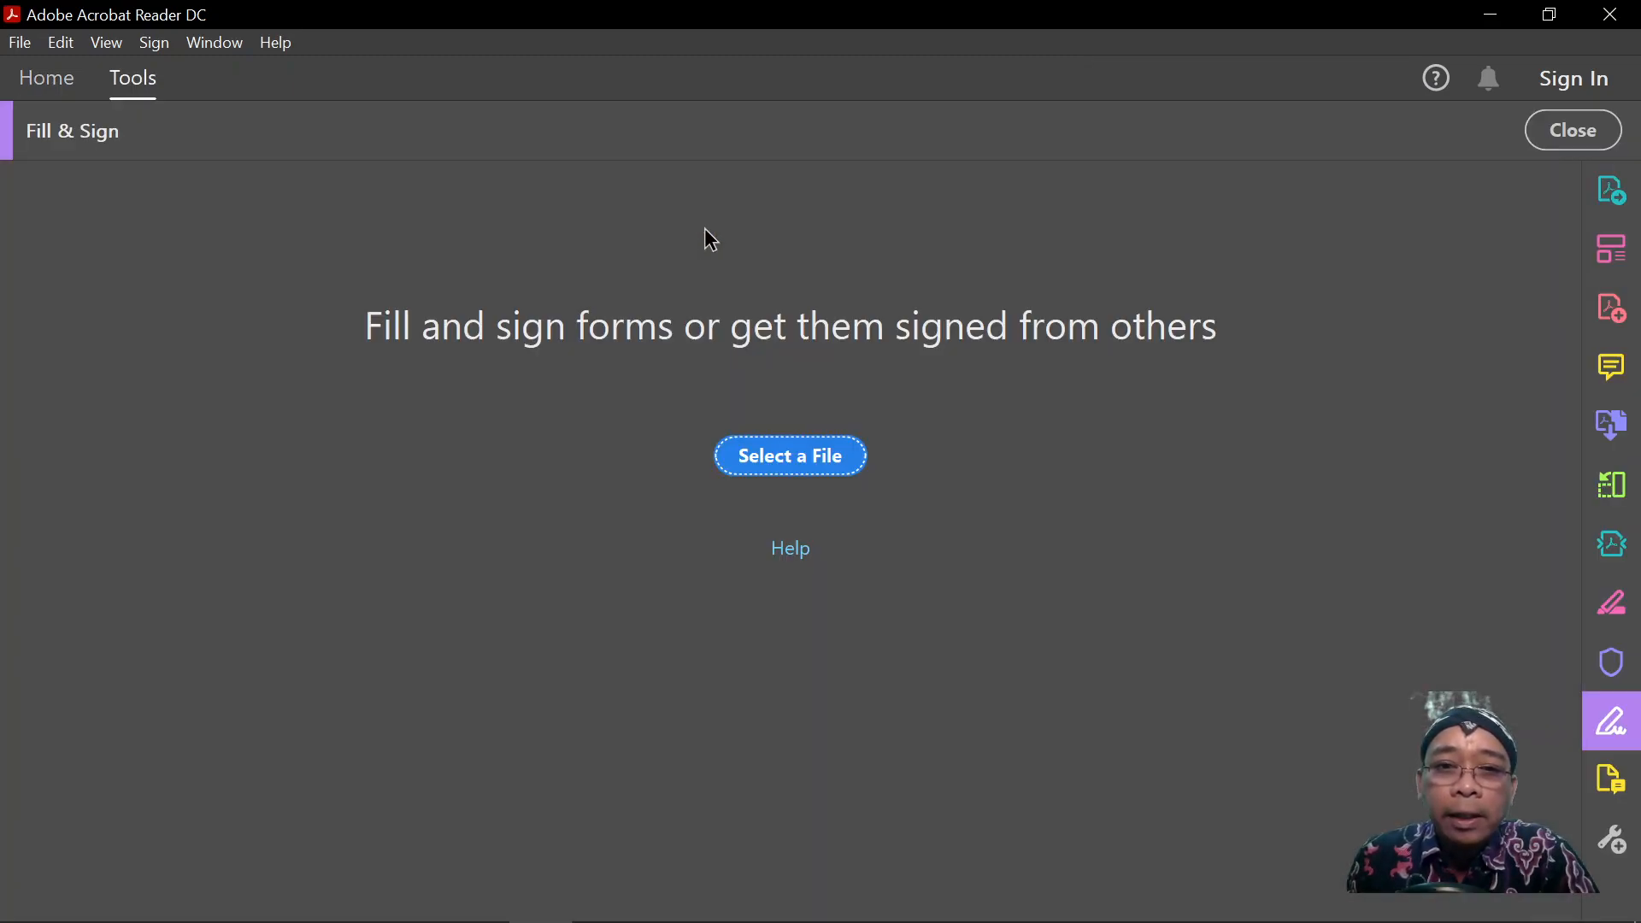
pyautogui.click(804, 476)
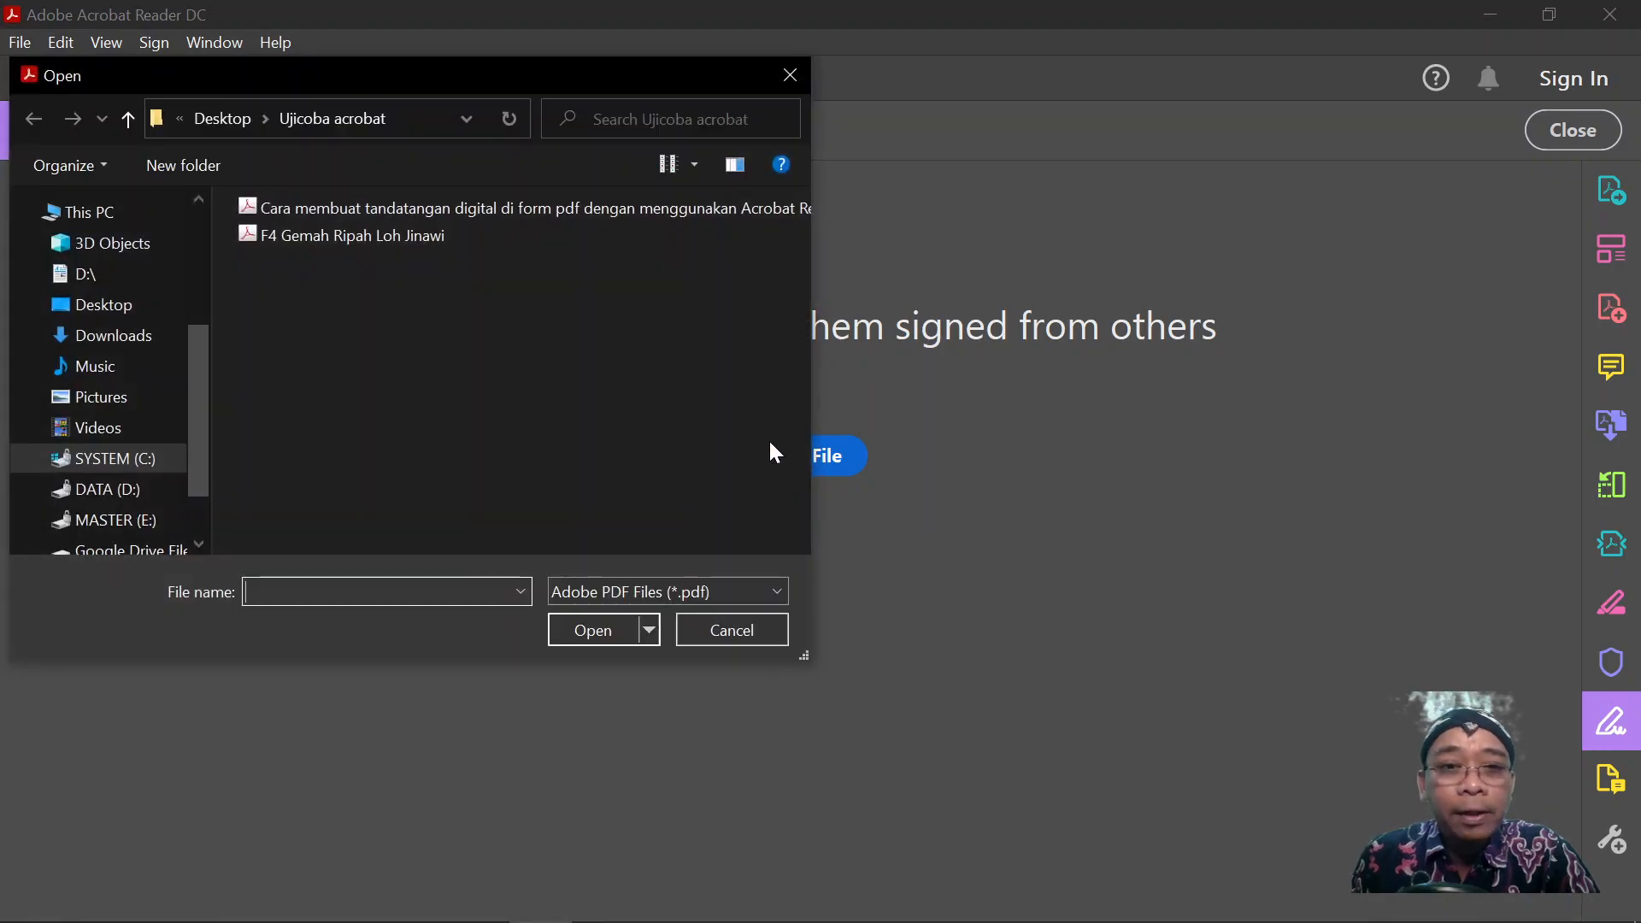
# Open F4 Gemah Ripah Loh Jinawi.pdf to fill and sign it yourself, and review the form.
pyautogui.click(391, 238)
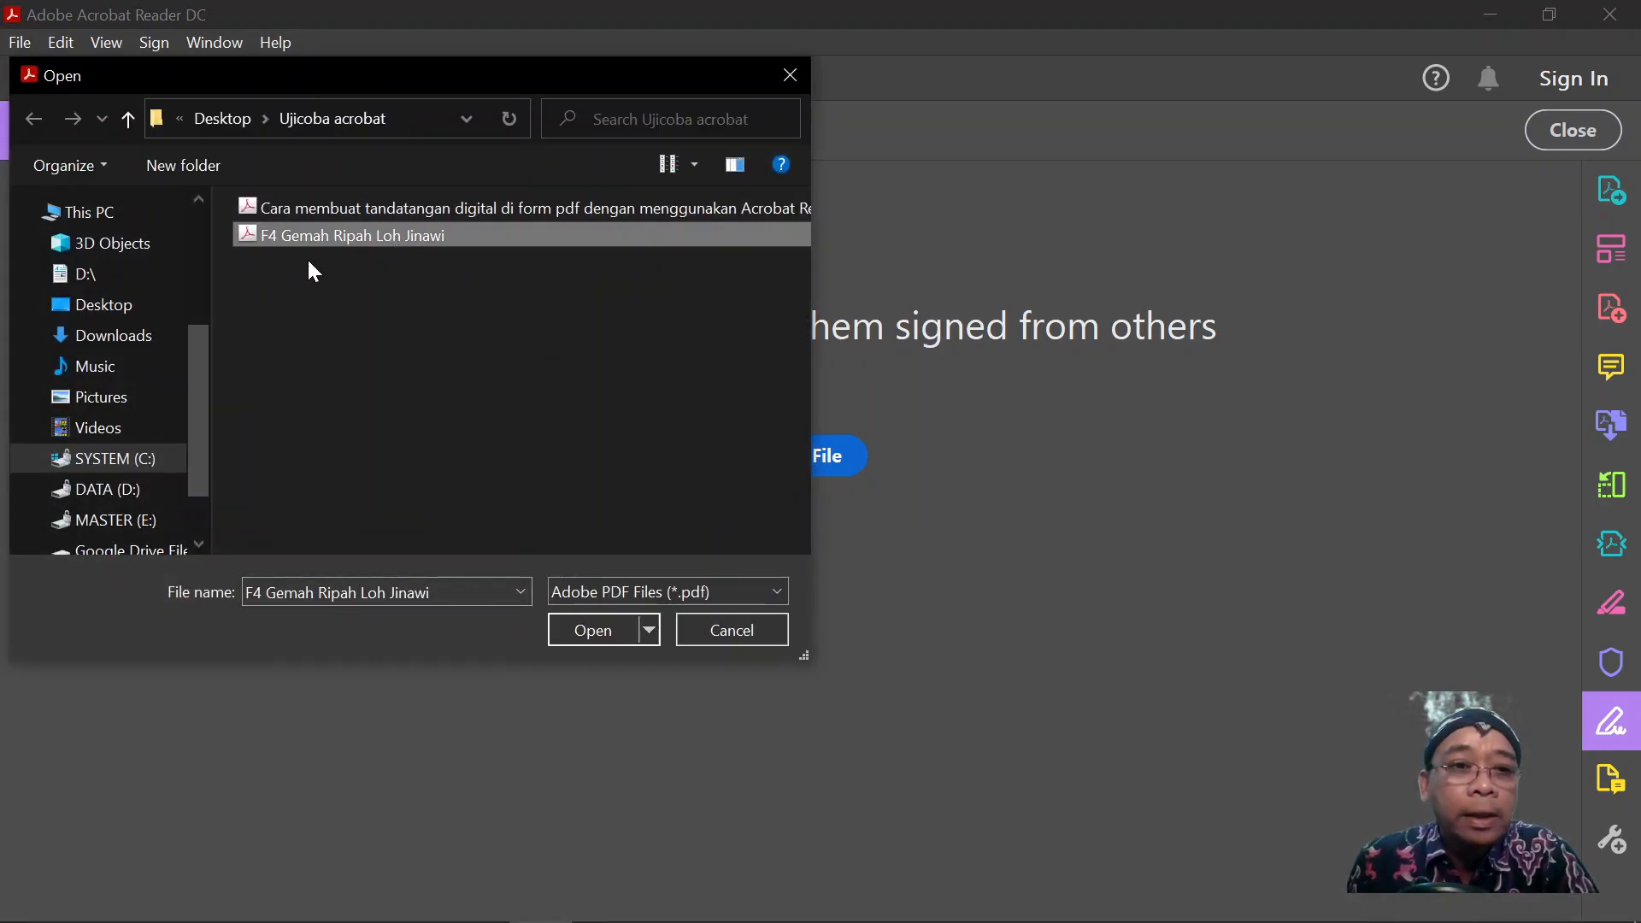
pyautogui.doubleClick(326, 237)
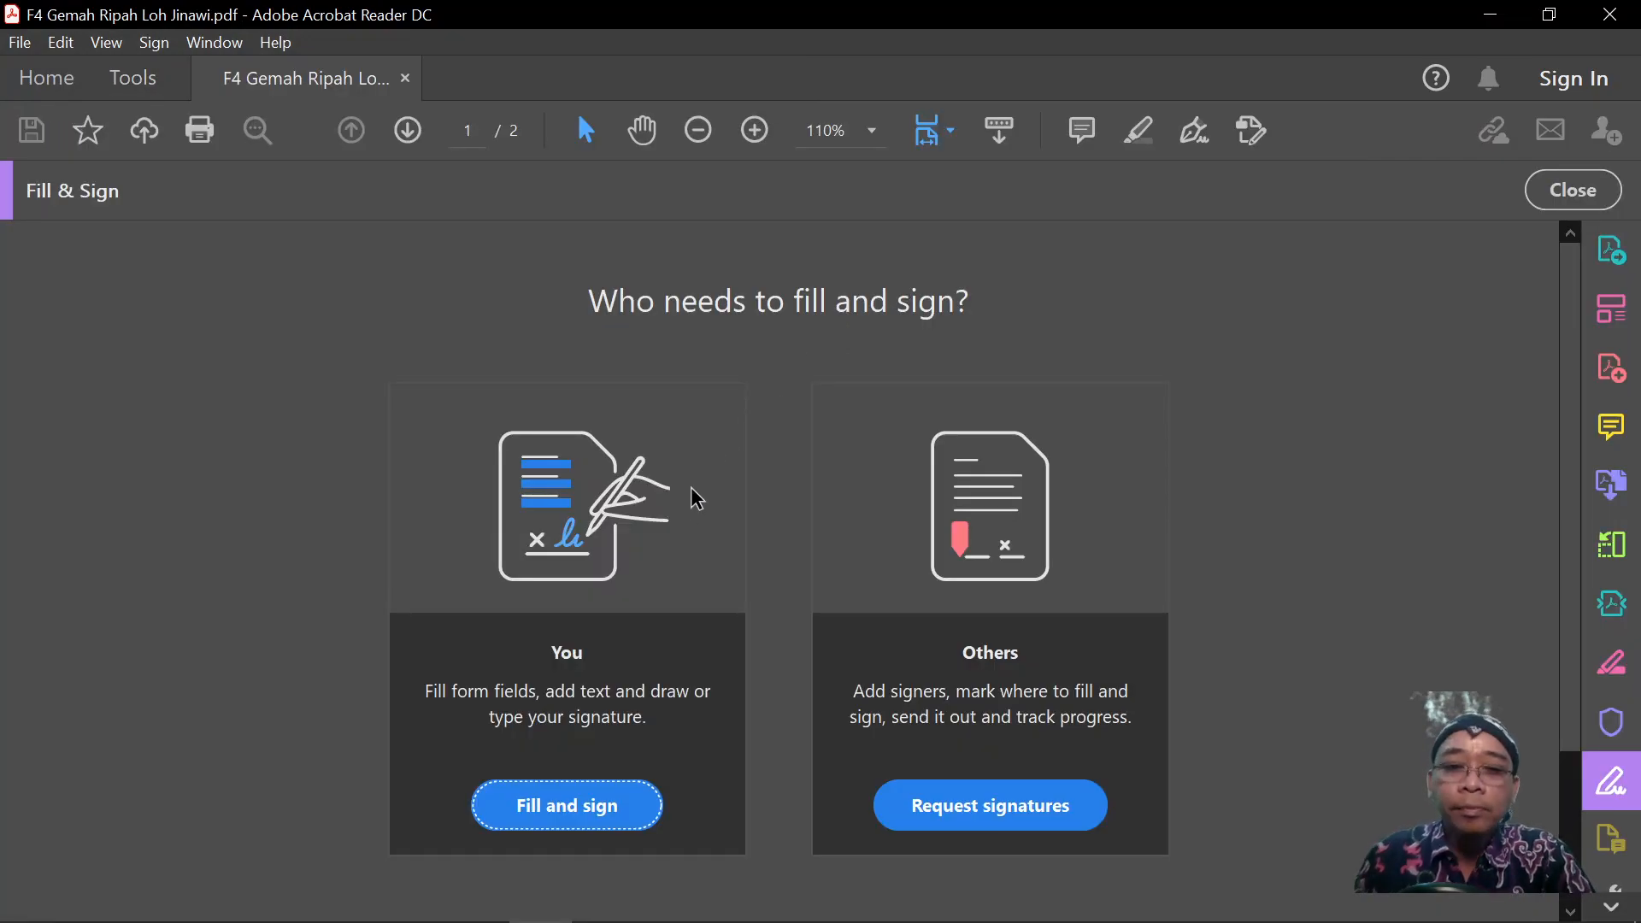
pyautogui.click(570, 820)
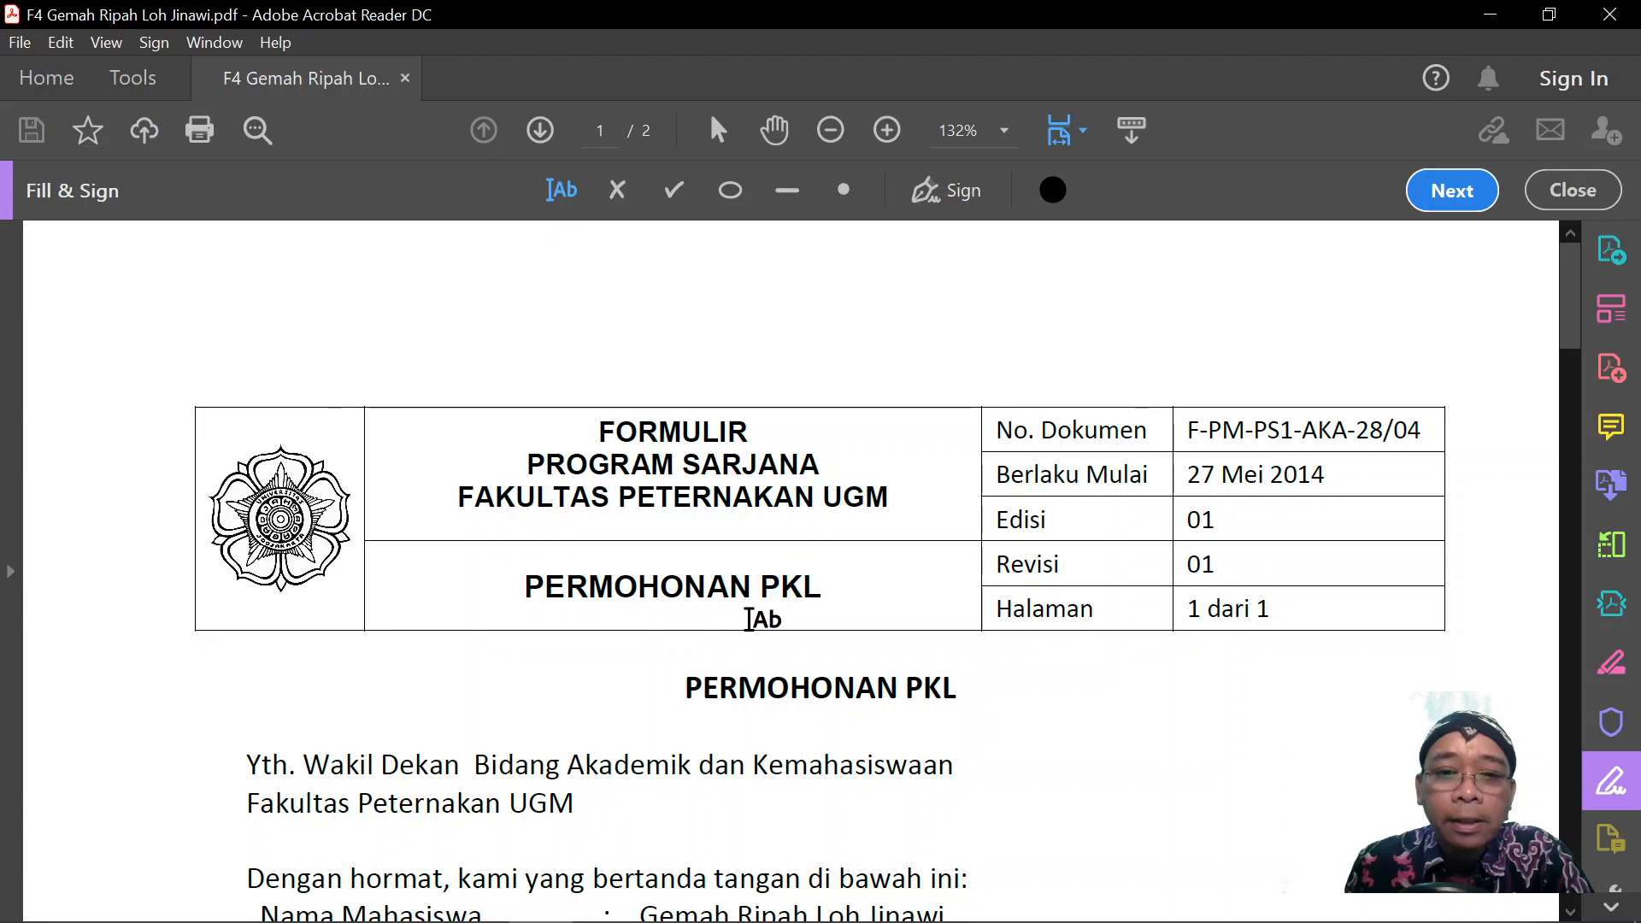
pyautogui.scroll(-15, 749, 619)
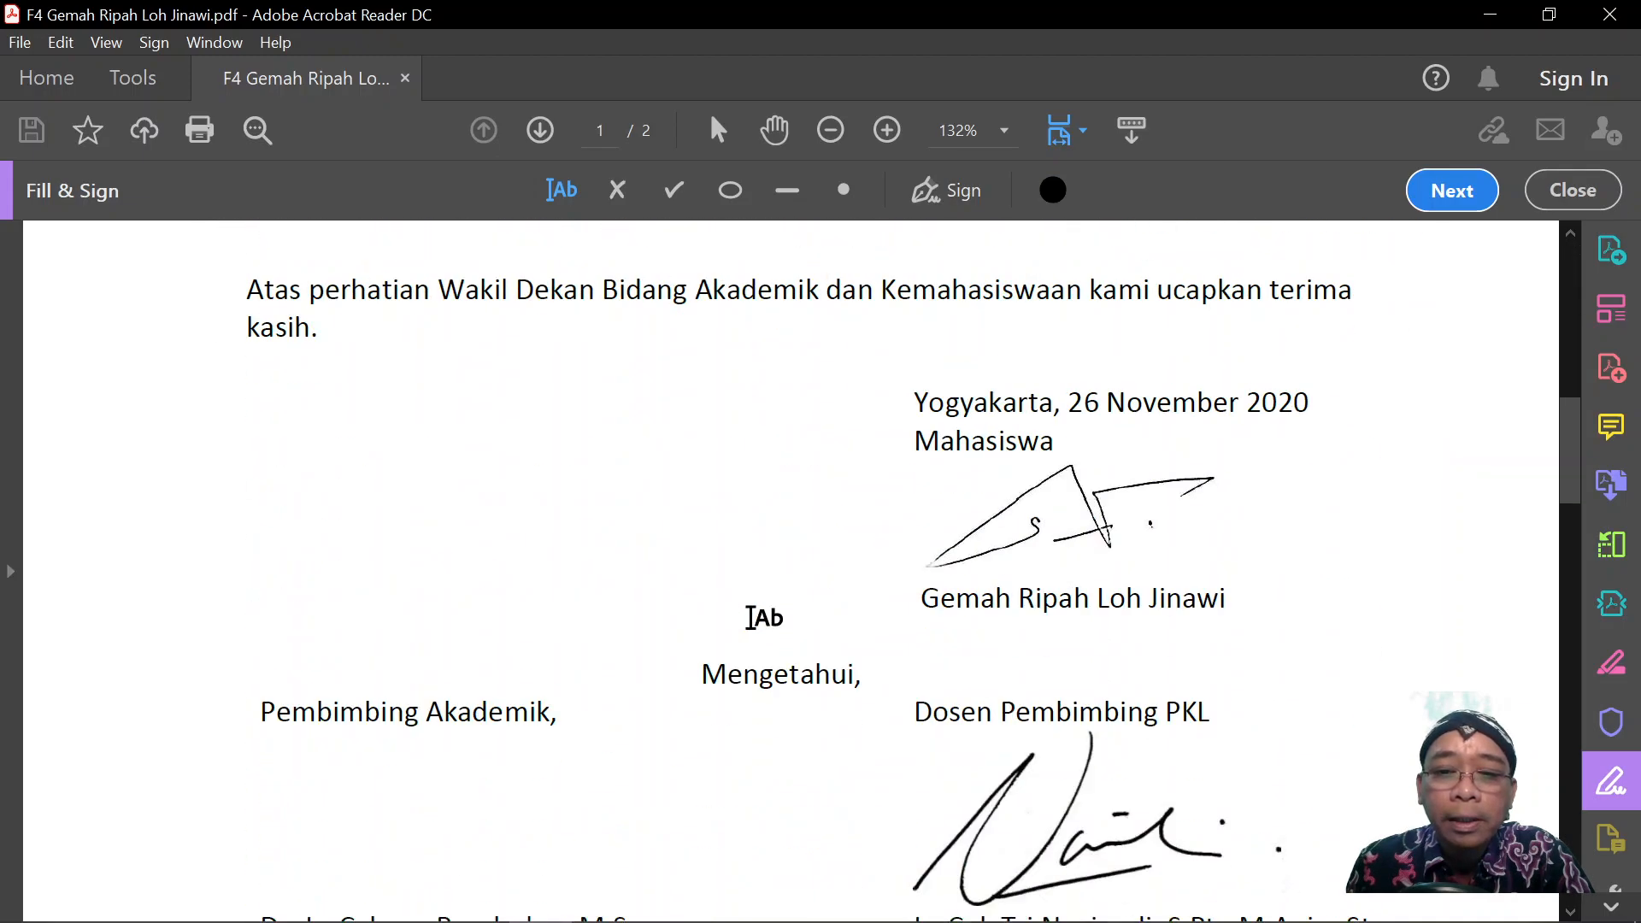
pyautogui.scroll(1, 749, 616)
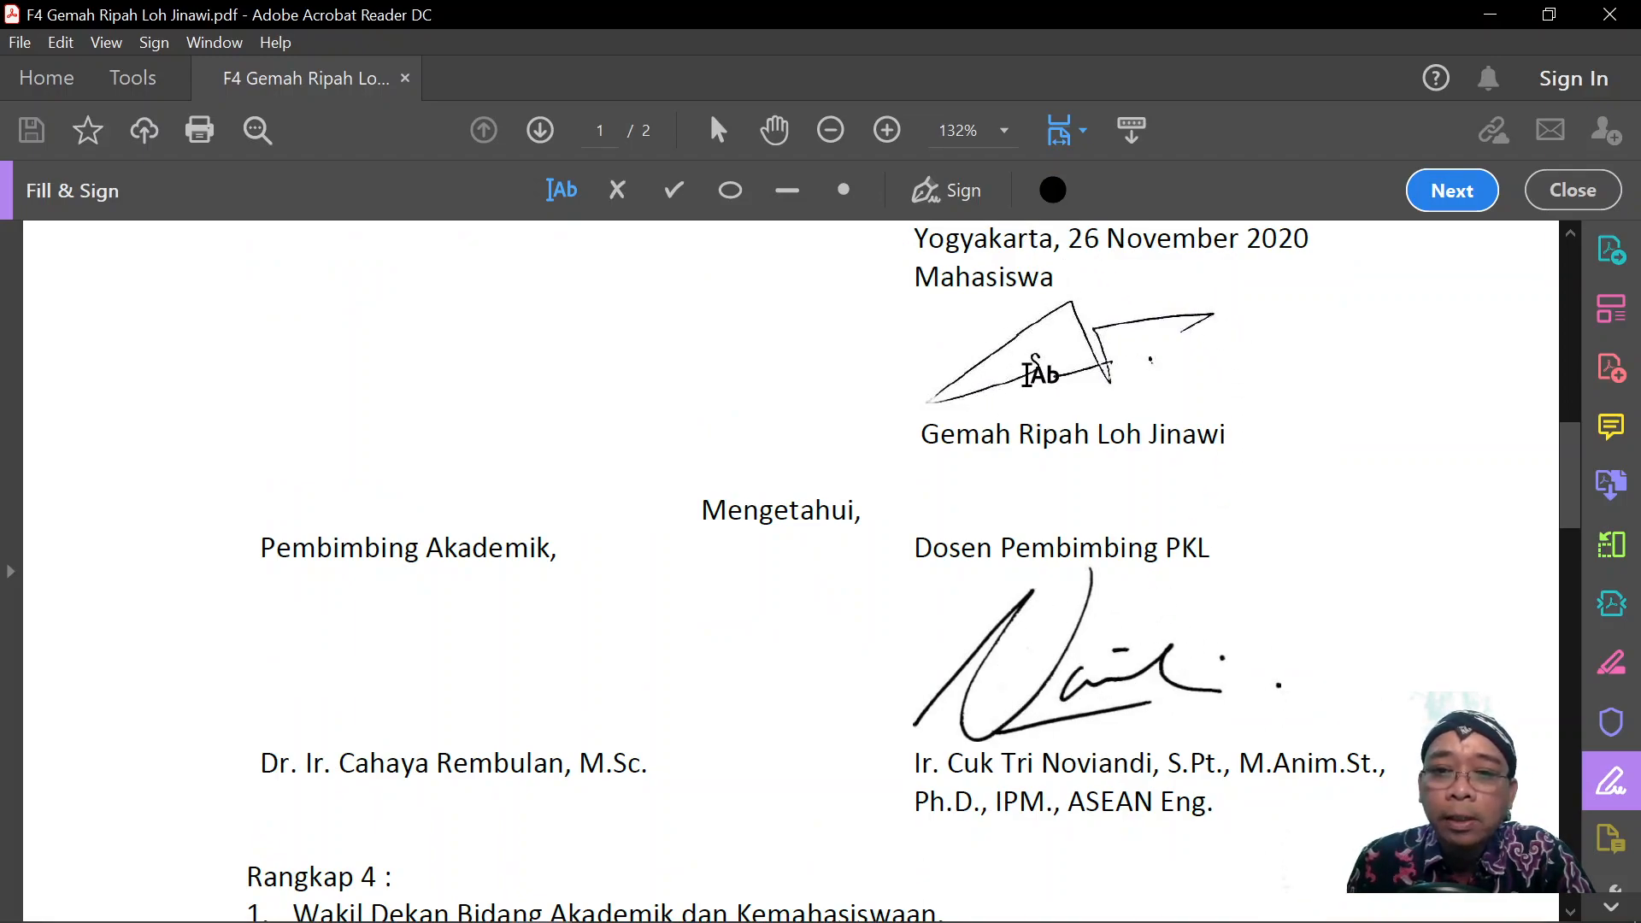
pyautogui.scroll(9, 591, 589)
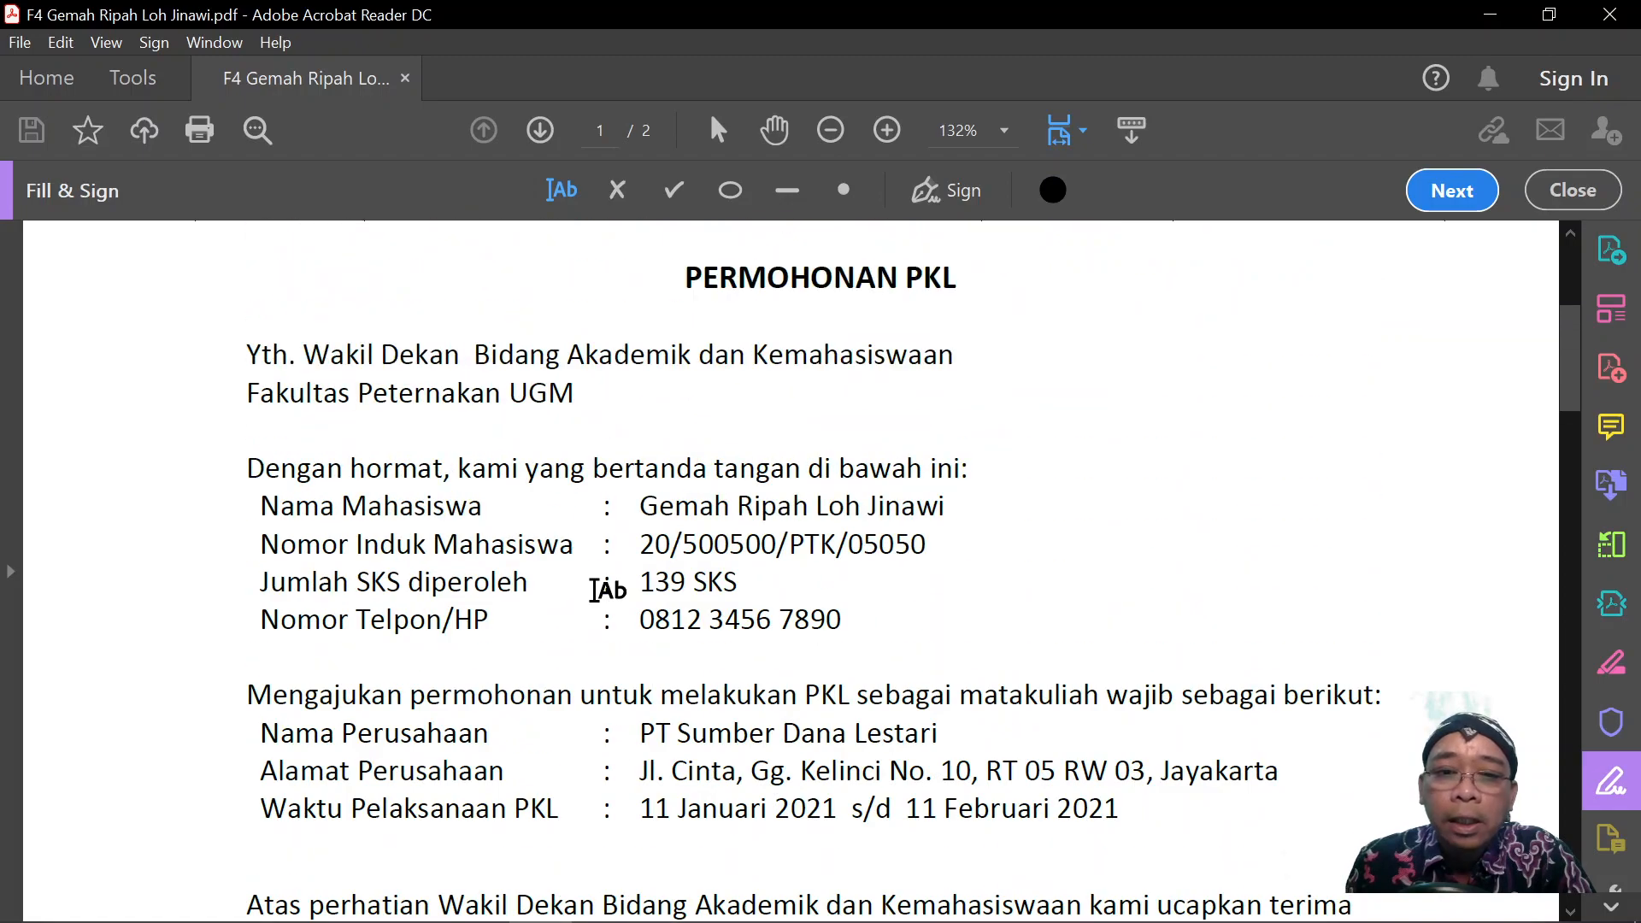
pyautogui.scroll(-6, 865, 571)
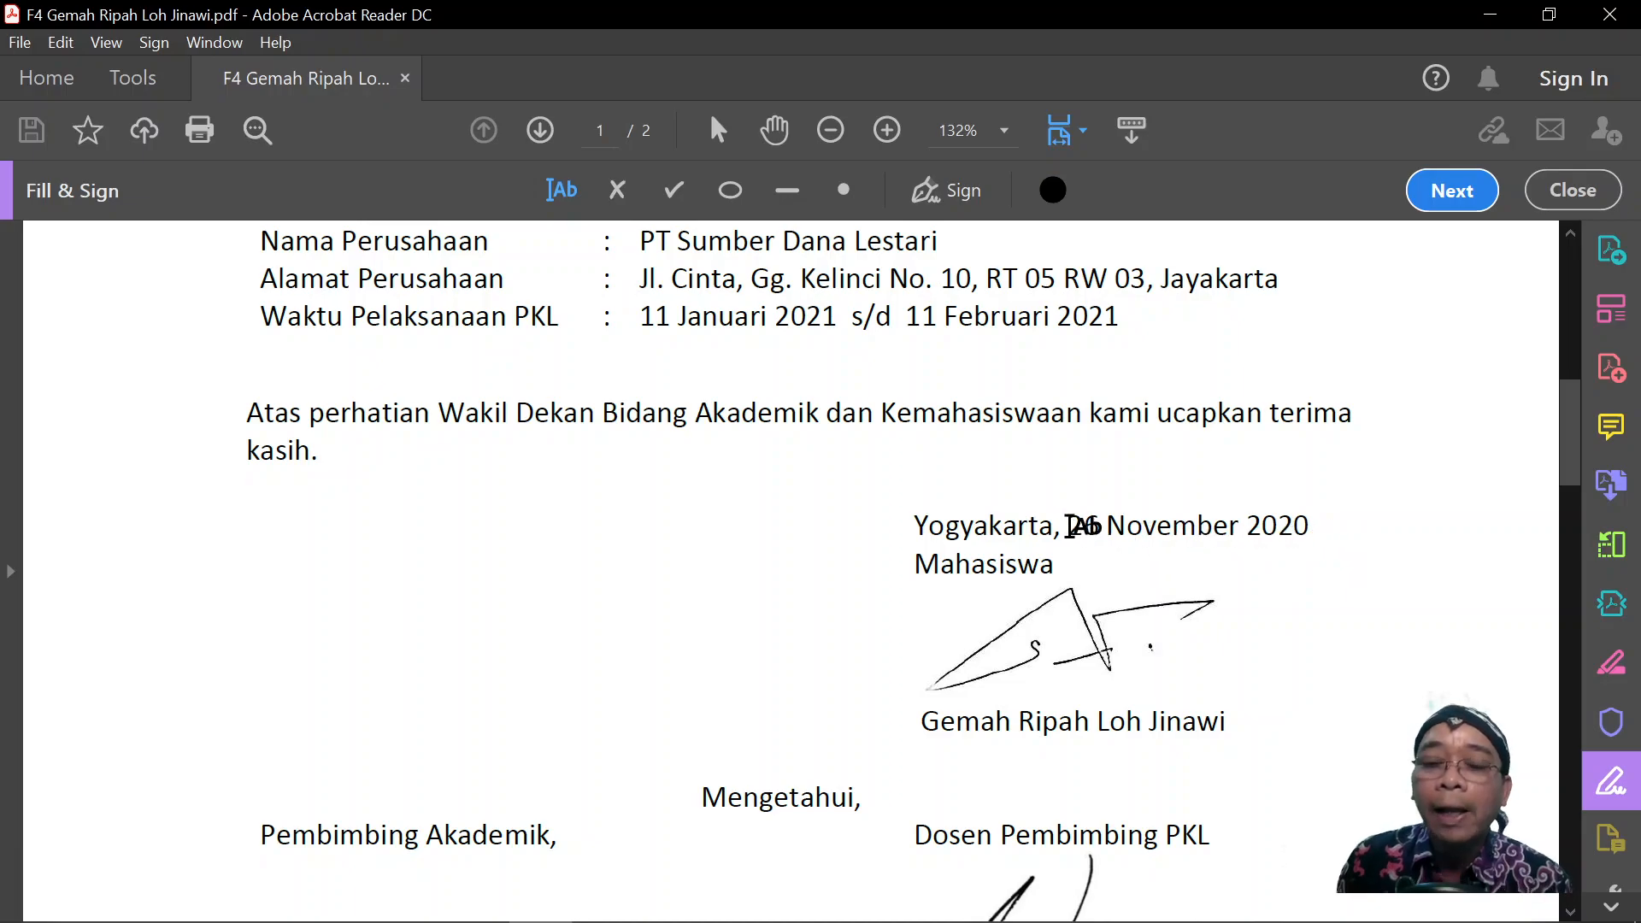
pyautogui.scroll(2, 850, 367)
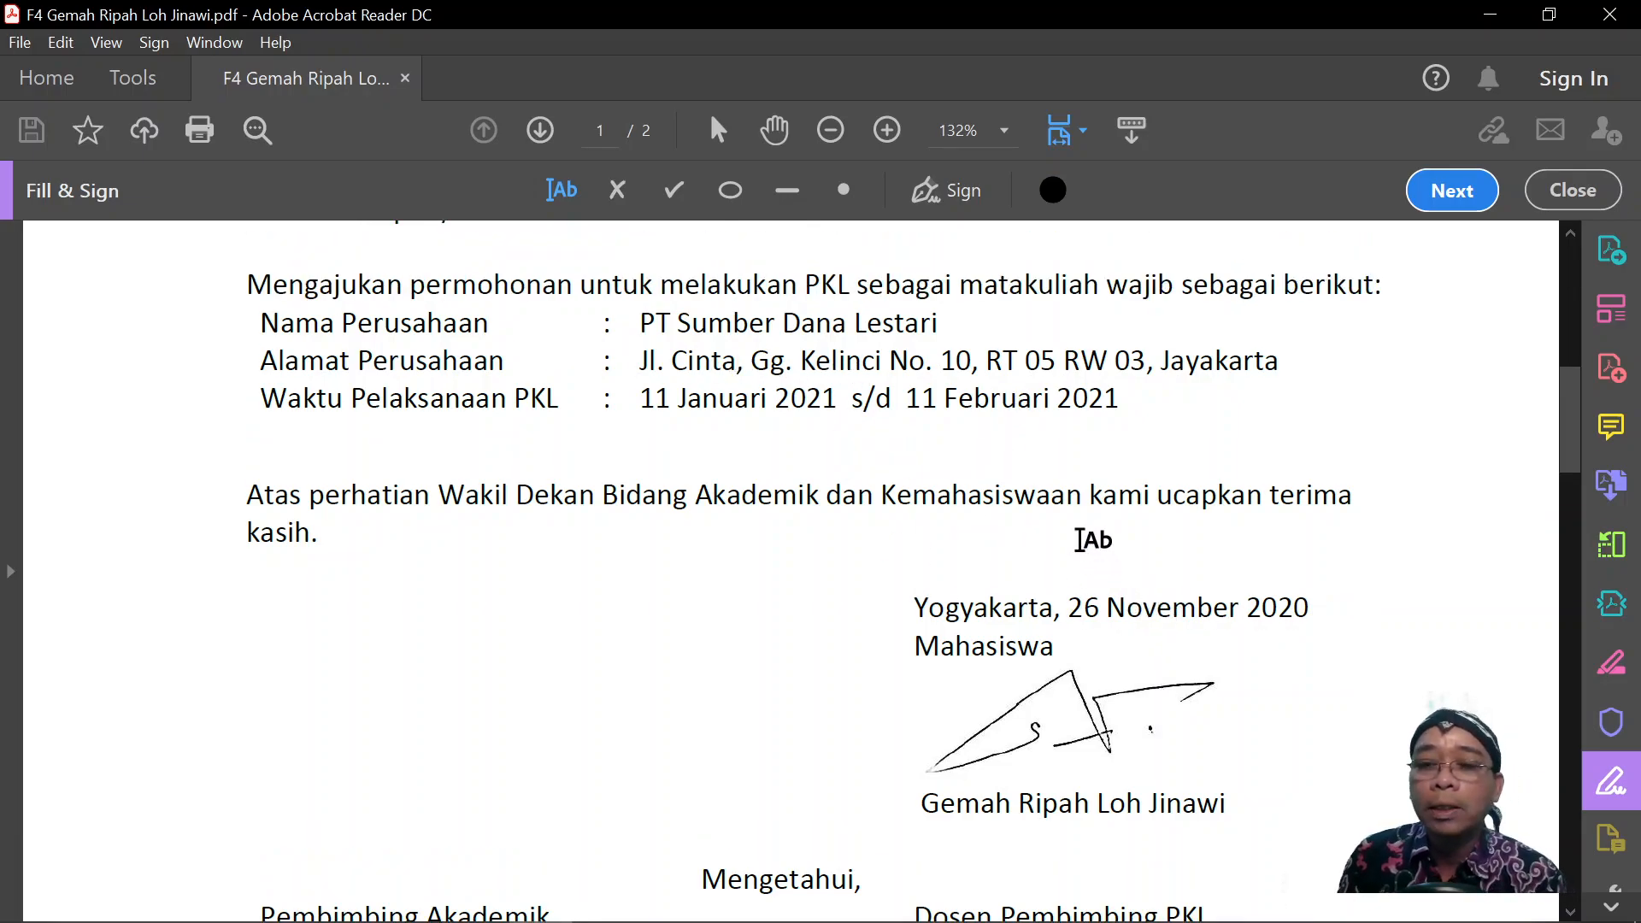
pyautogui.scroll(-2, 1086, 521)
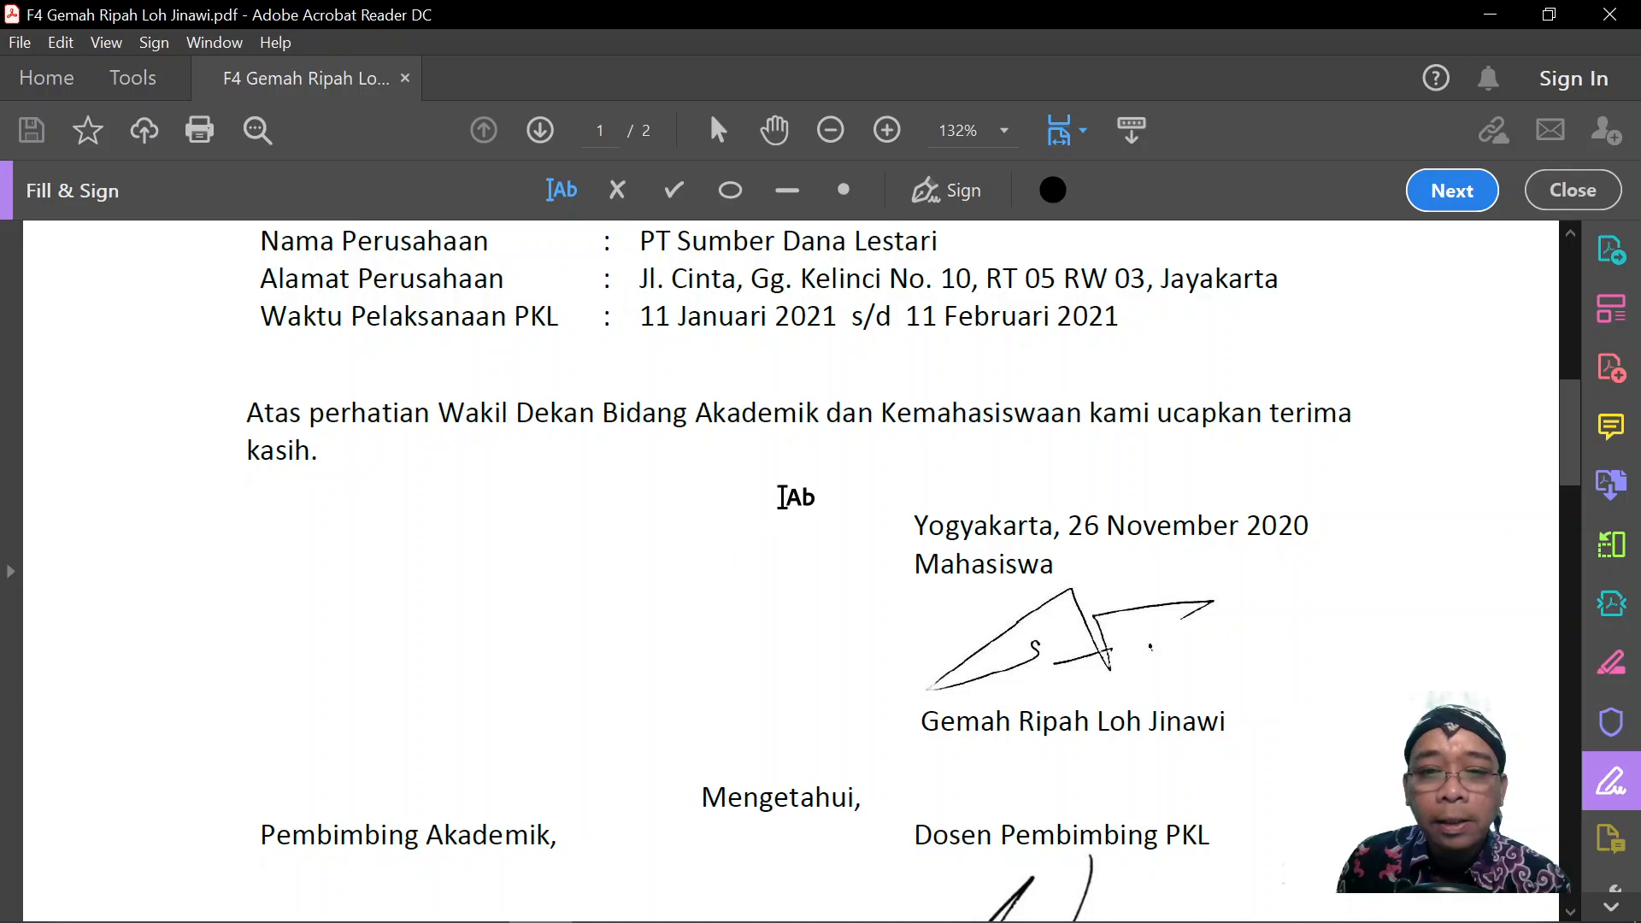
# Add the text '2 Desember 2020' in a smaller font, placed left of the Yogyakarta date line.
pyautogui.click(1068, 467)
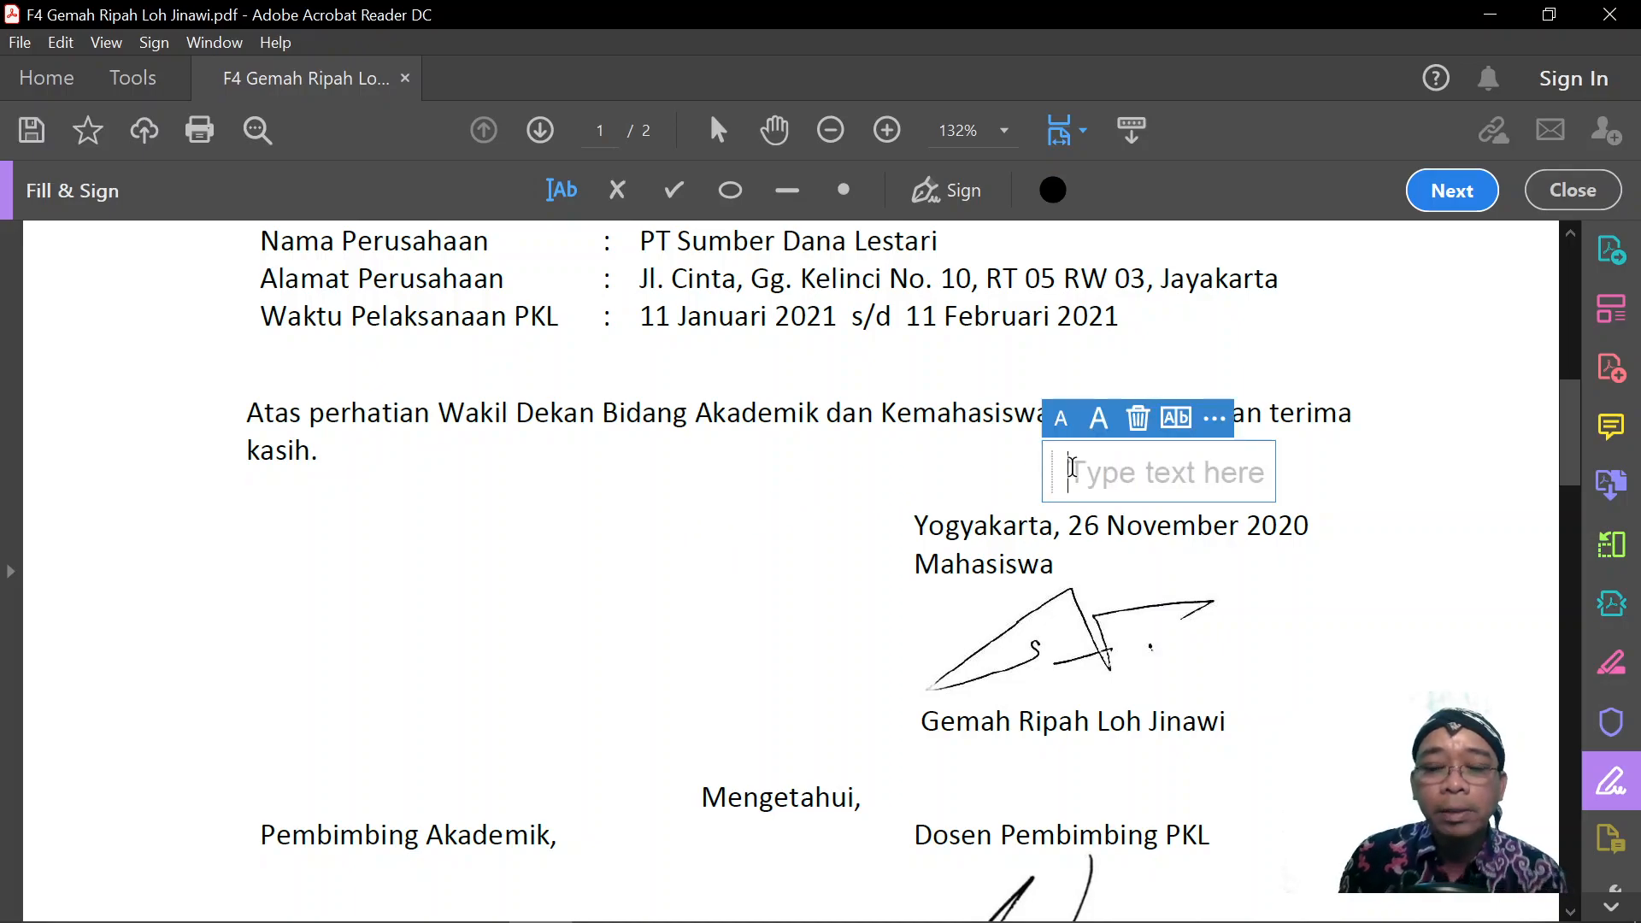
pyautogui.write('2 D')
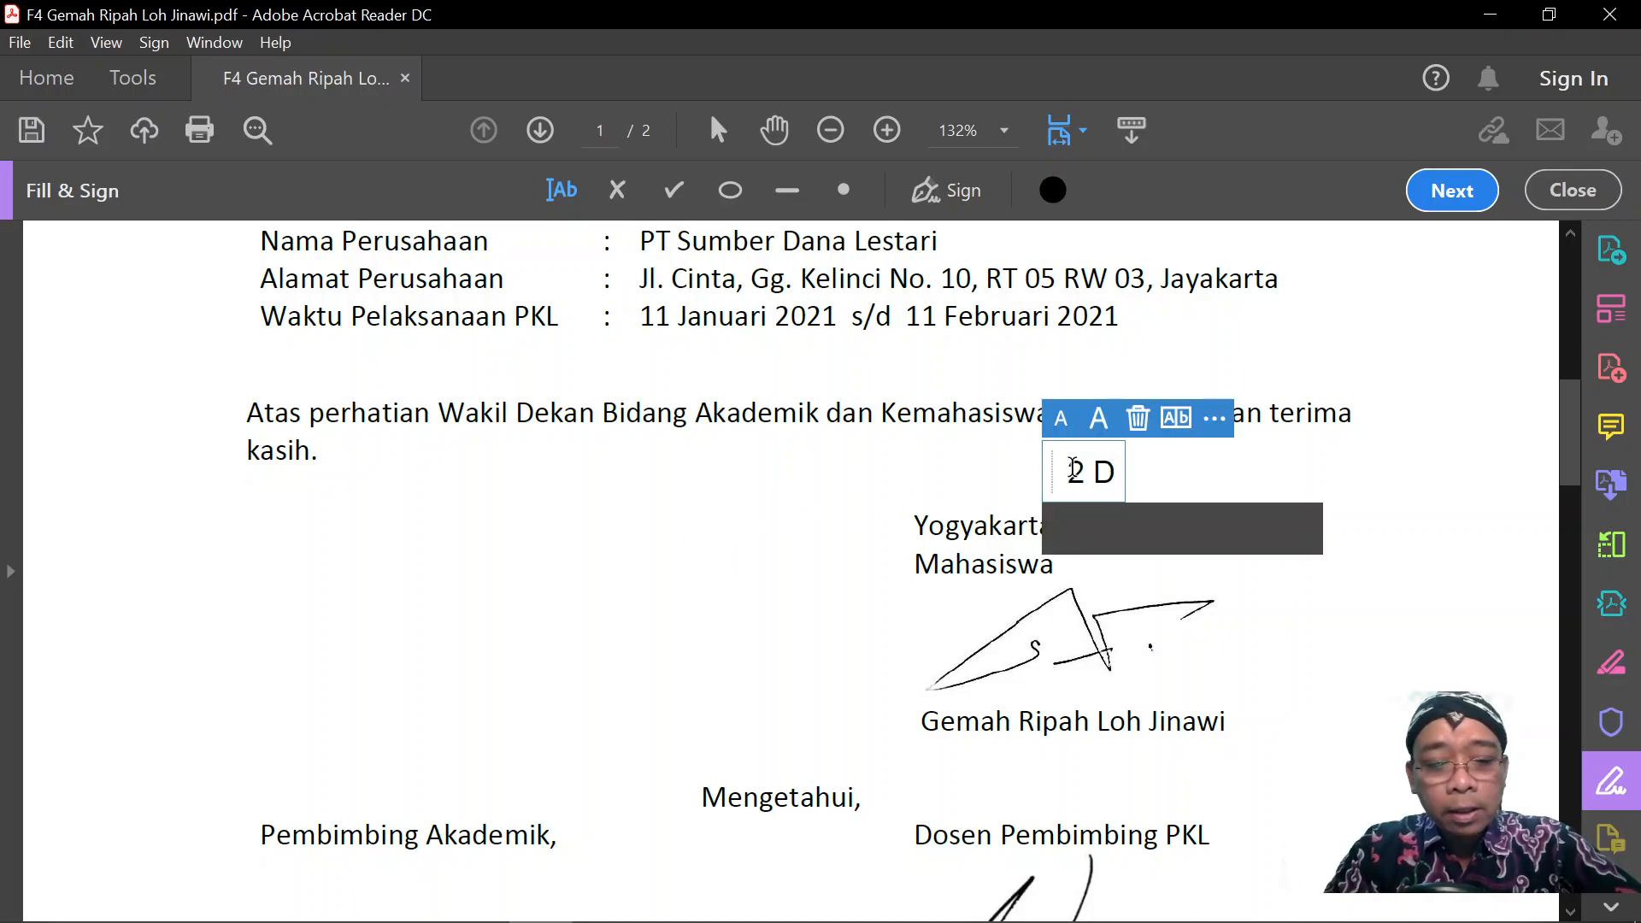
pyautogui.write('esember 2020')
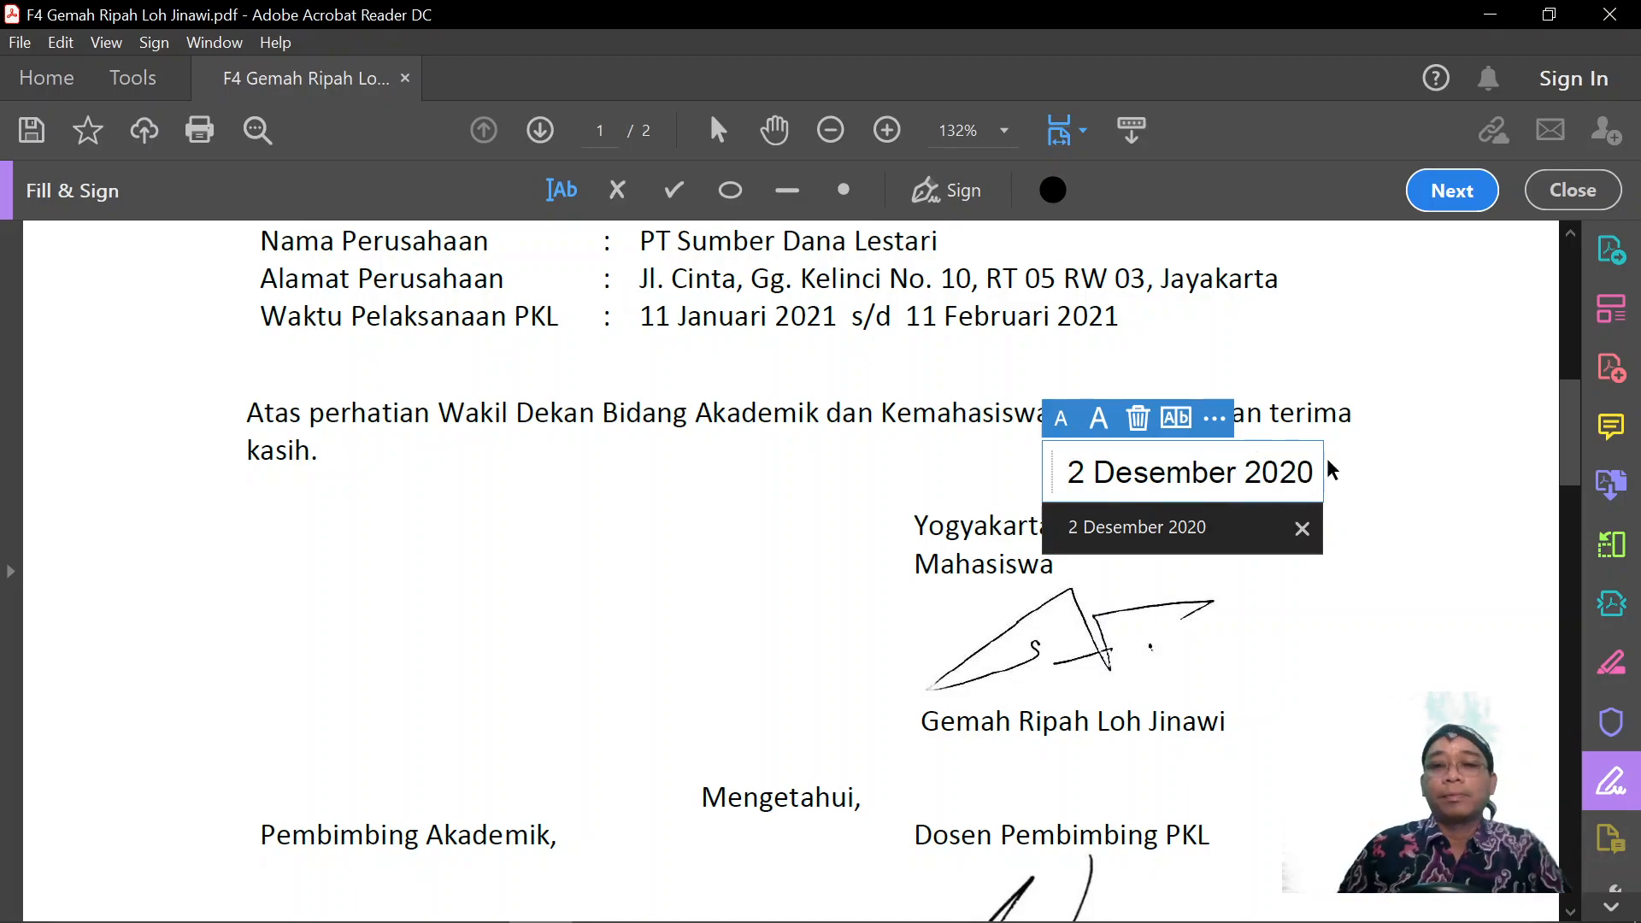
pyautogui.click(1372, 461)
pyautogui.click(1275, 476)
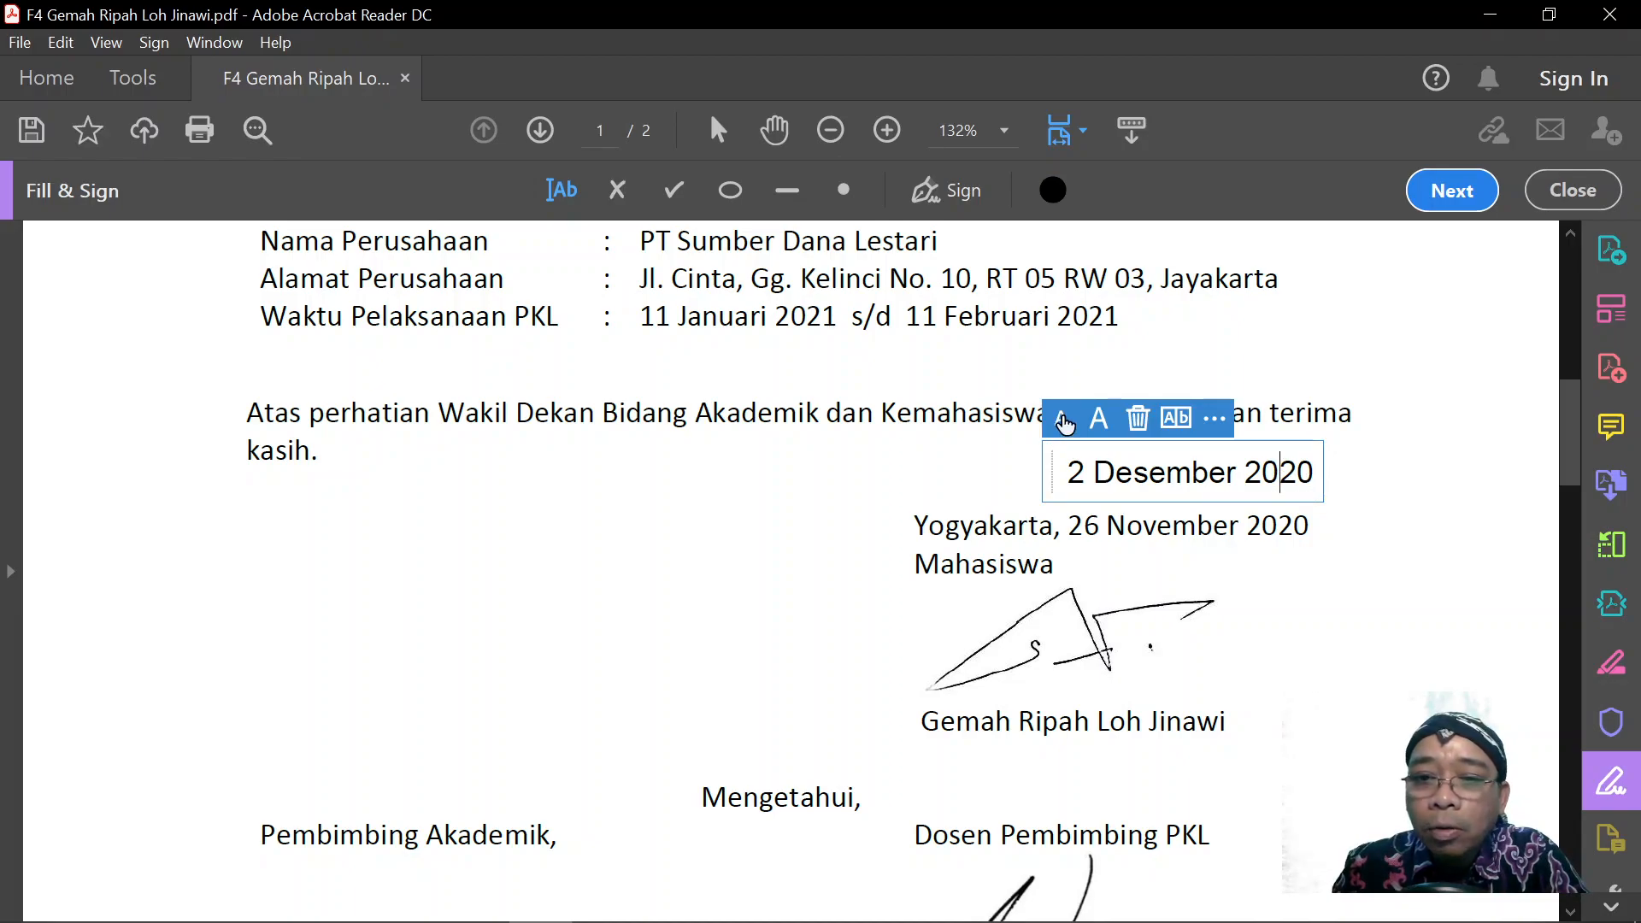
pyautogui.click(1064, 422)
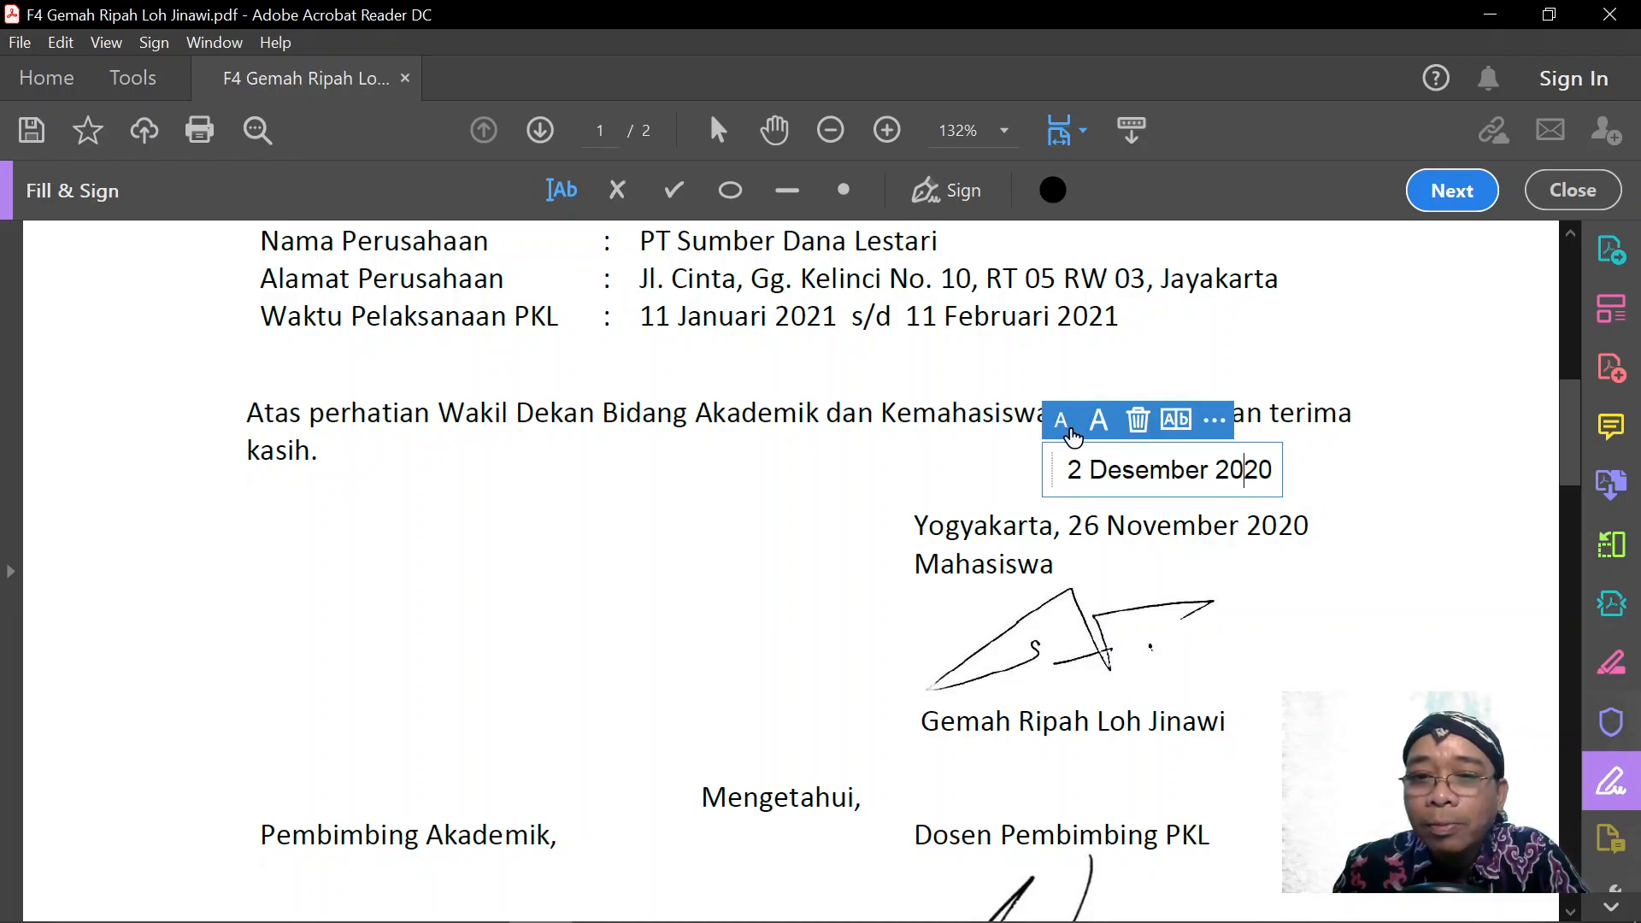
pyautogui.click(1063, 422)
pyautogui.click(1097, 422)
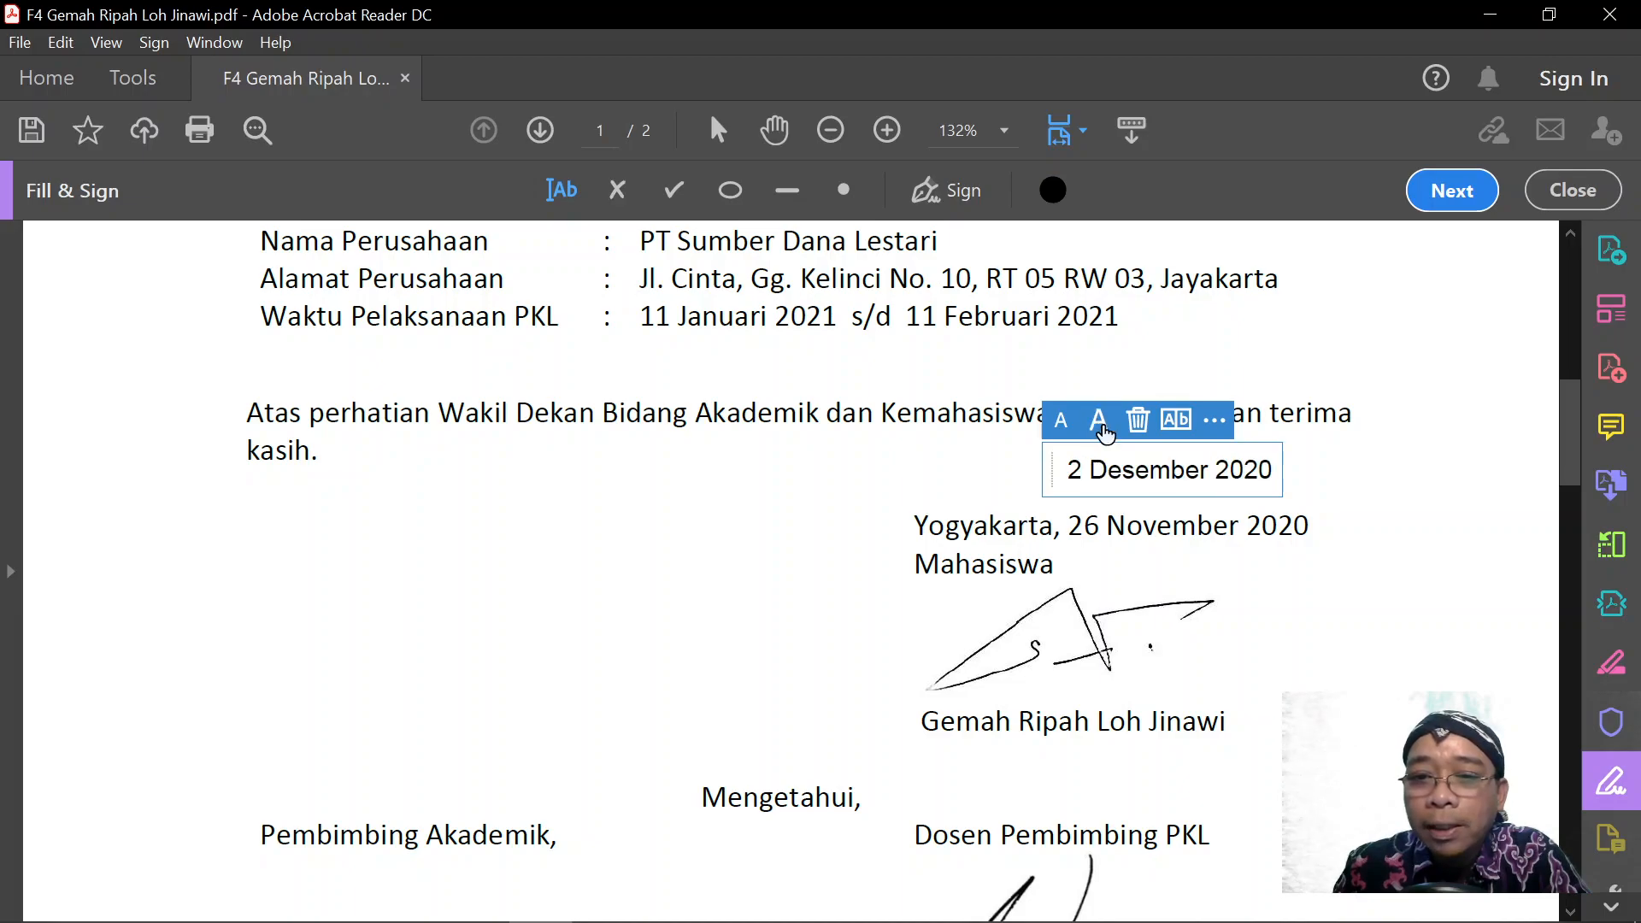
pyautogui.moveTo(1281, 478); pyautogui.dragTo(836, 544)
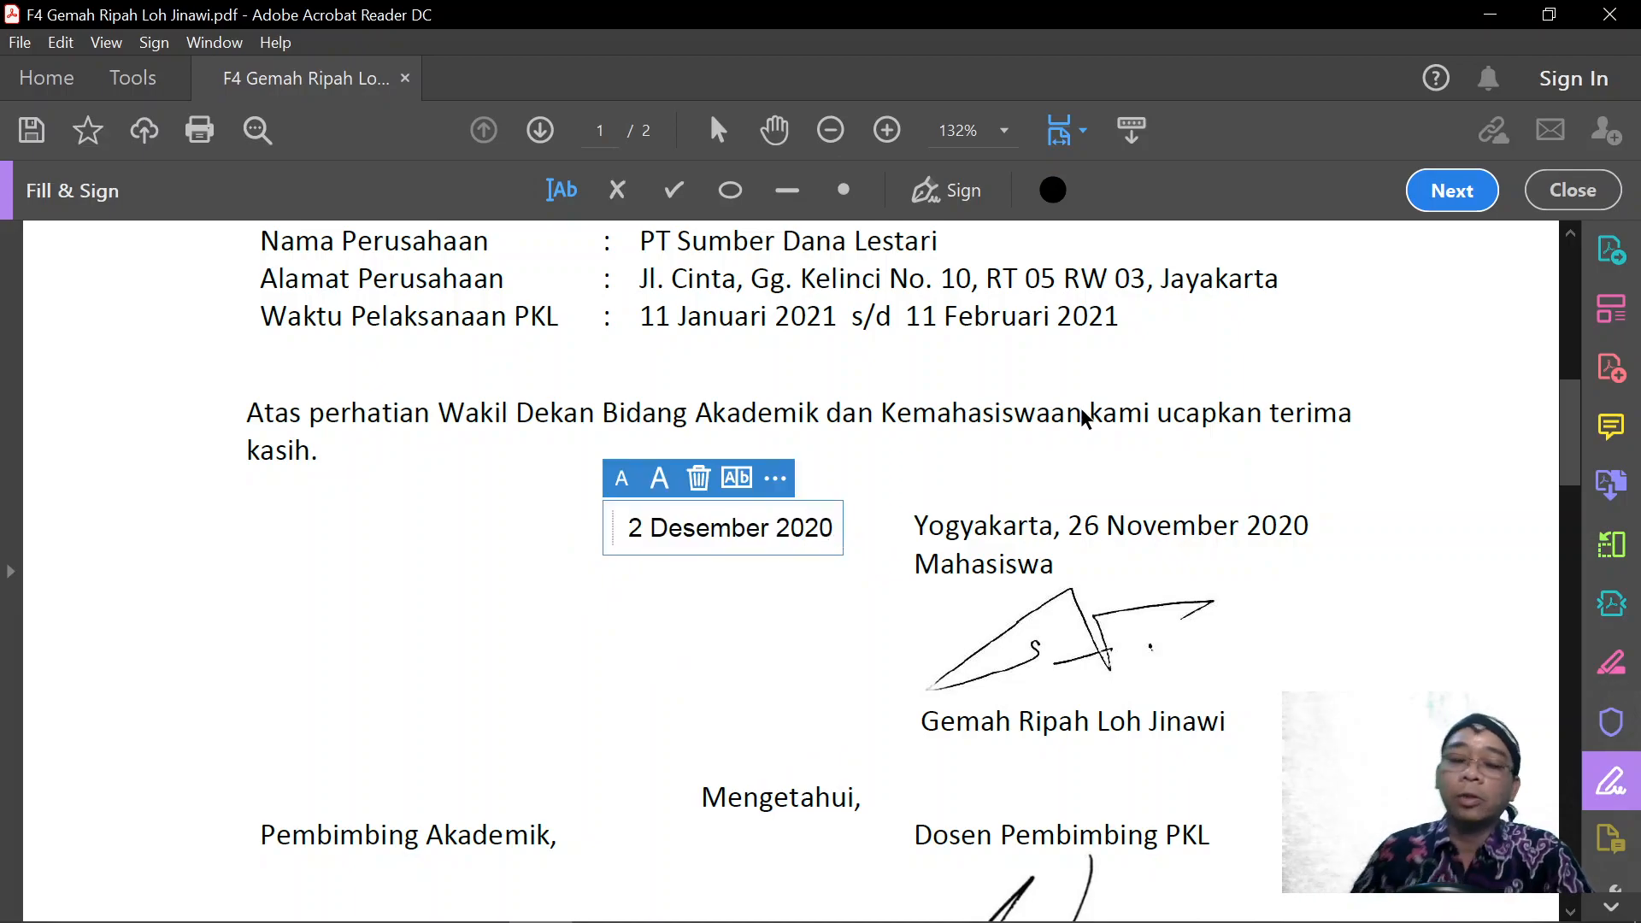
pyautogui.click(1070, 416)
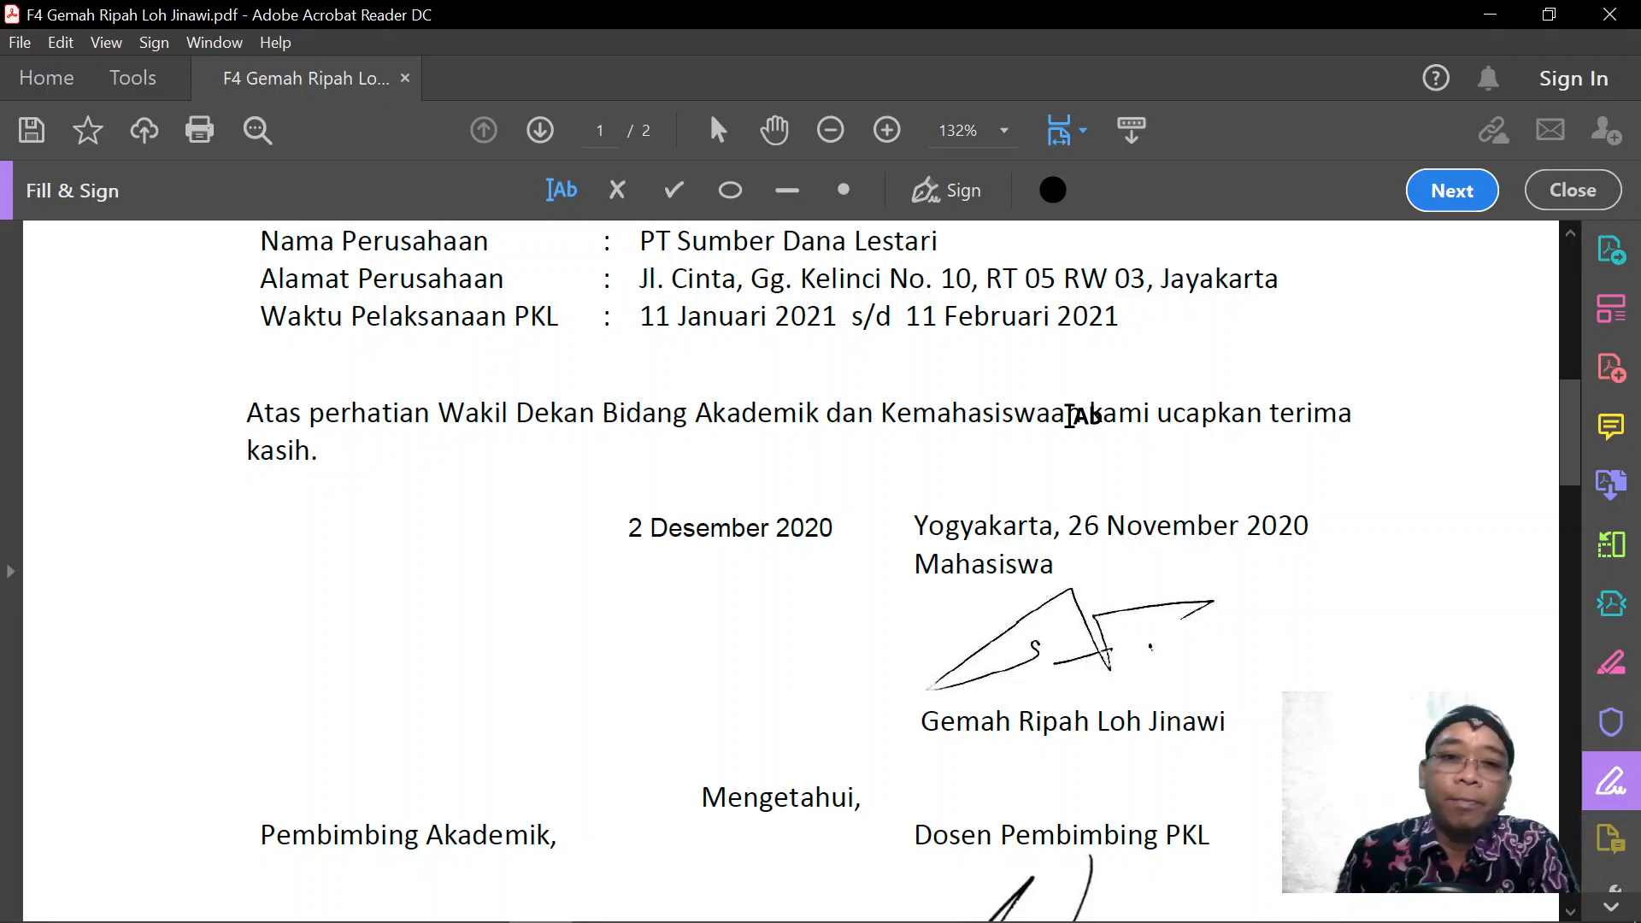
pyautogui.scroll(-3, 1071, 414)
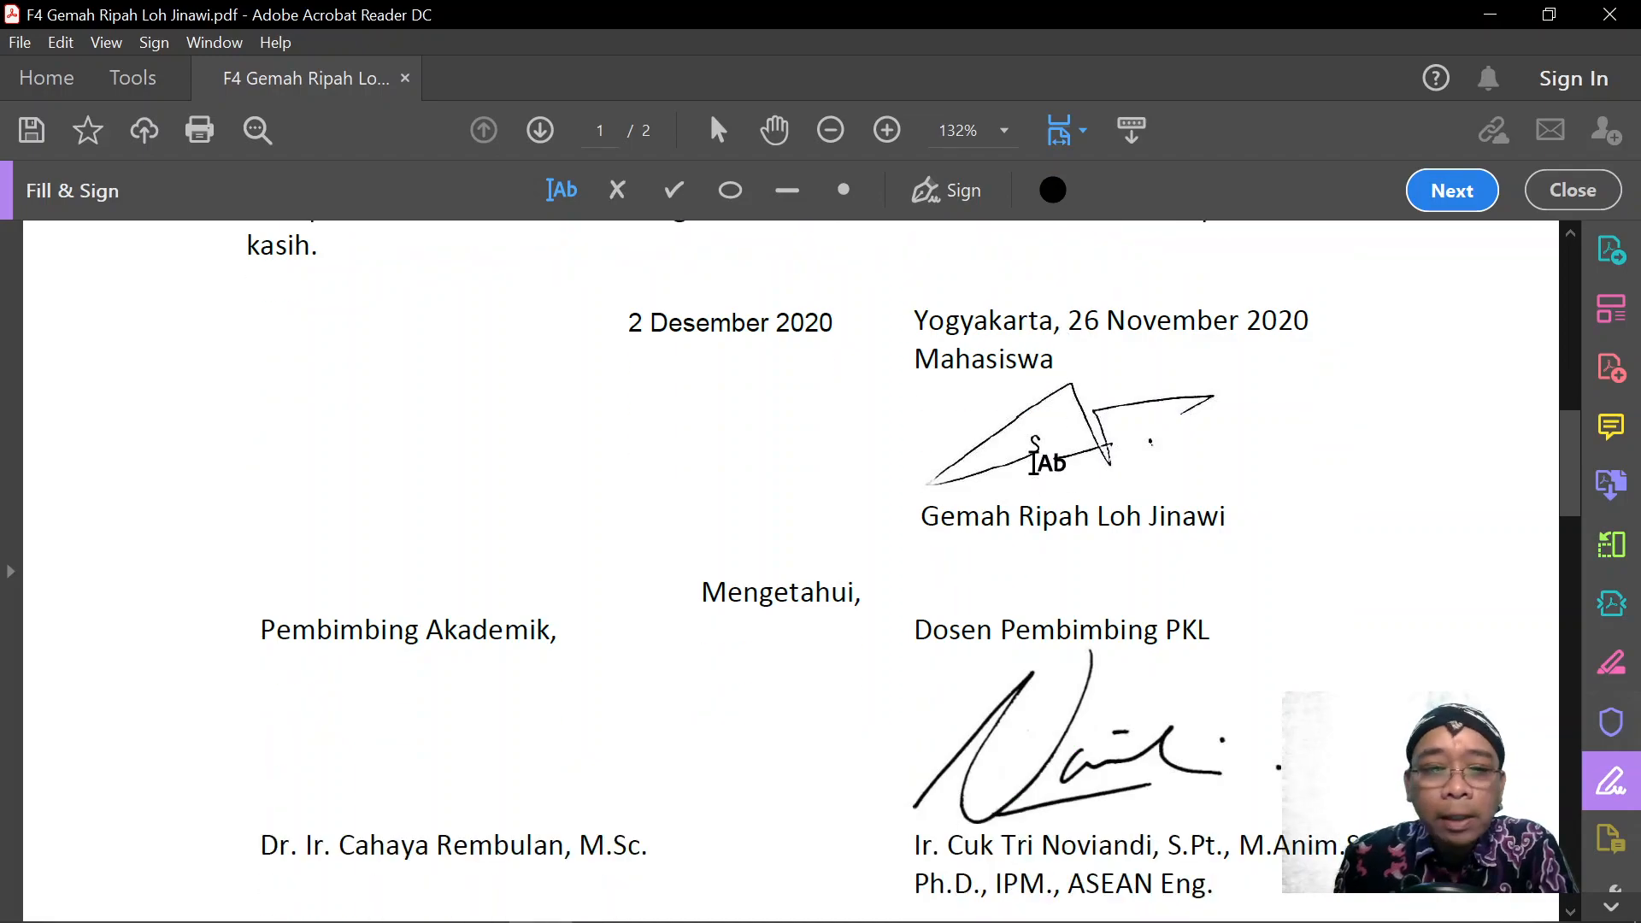
pyautogui.scroll(-1, 1034, 461)
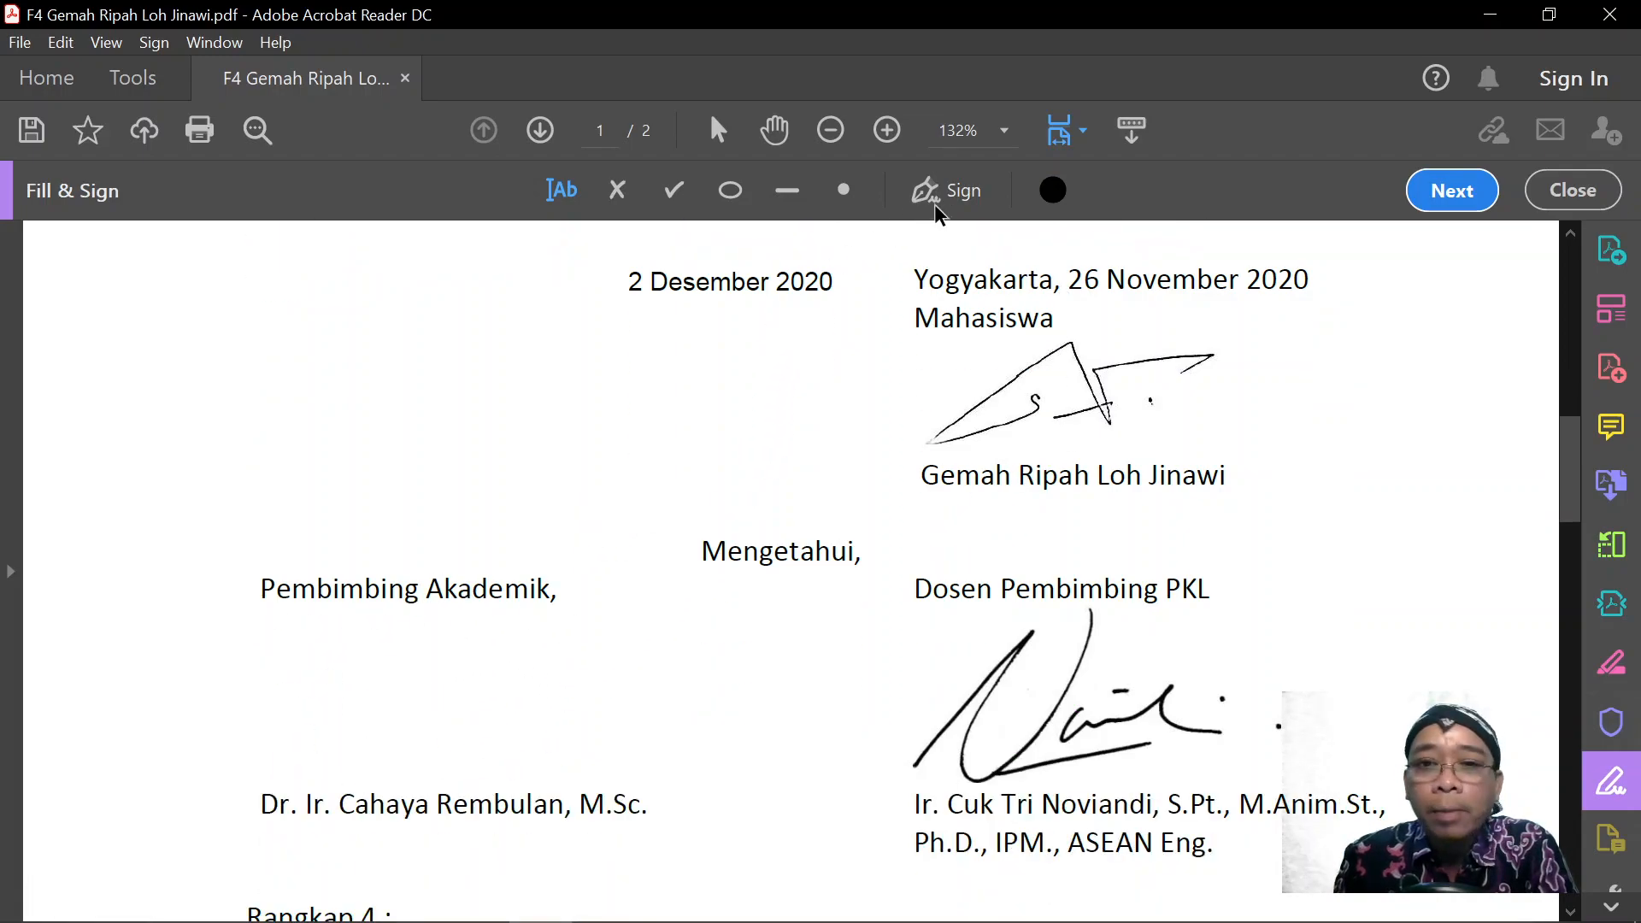
# Start a new signature via Sign > Add Signature and type the signer's name.
pyautogui.click(959, 193)
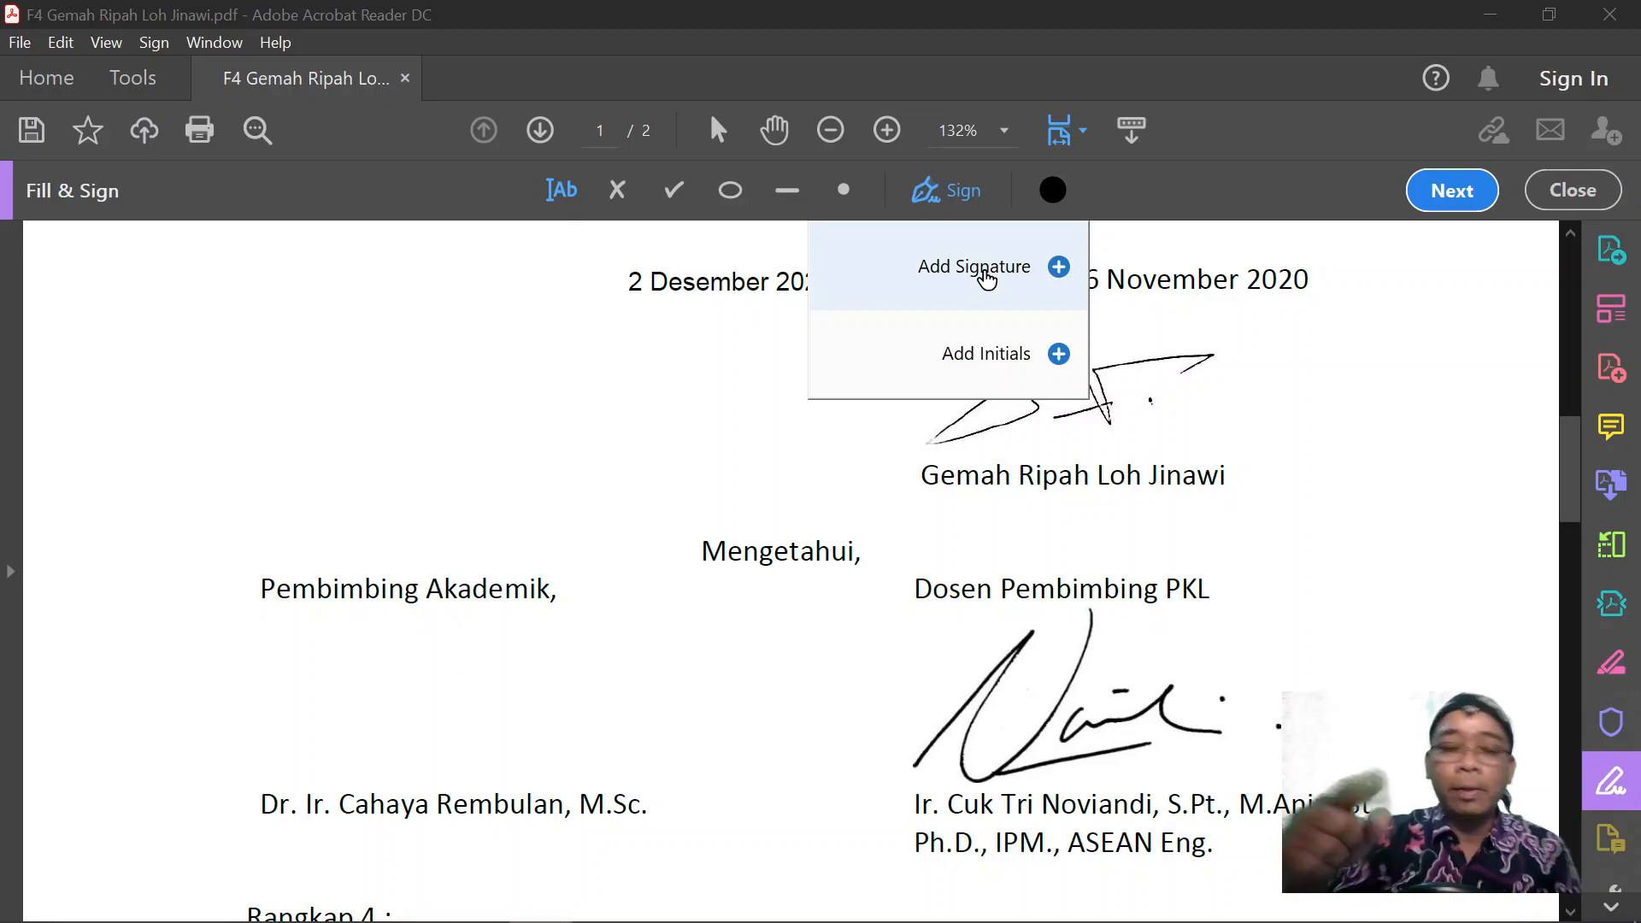
pyautogui.click(987, 272)
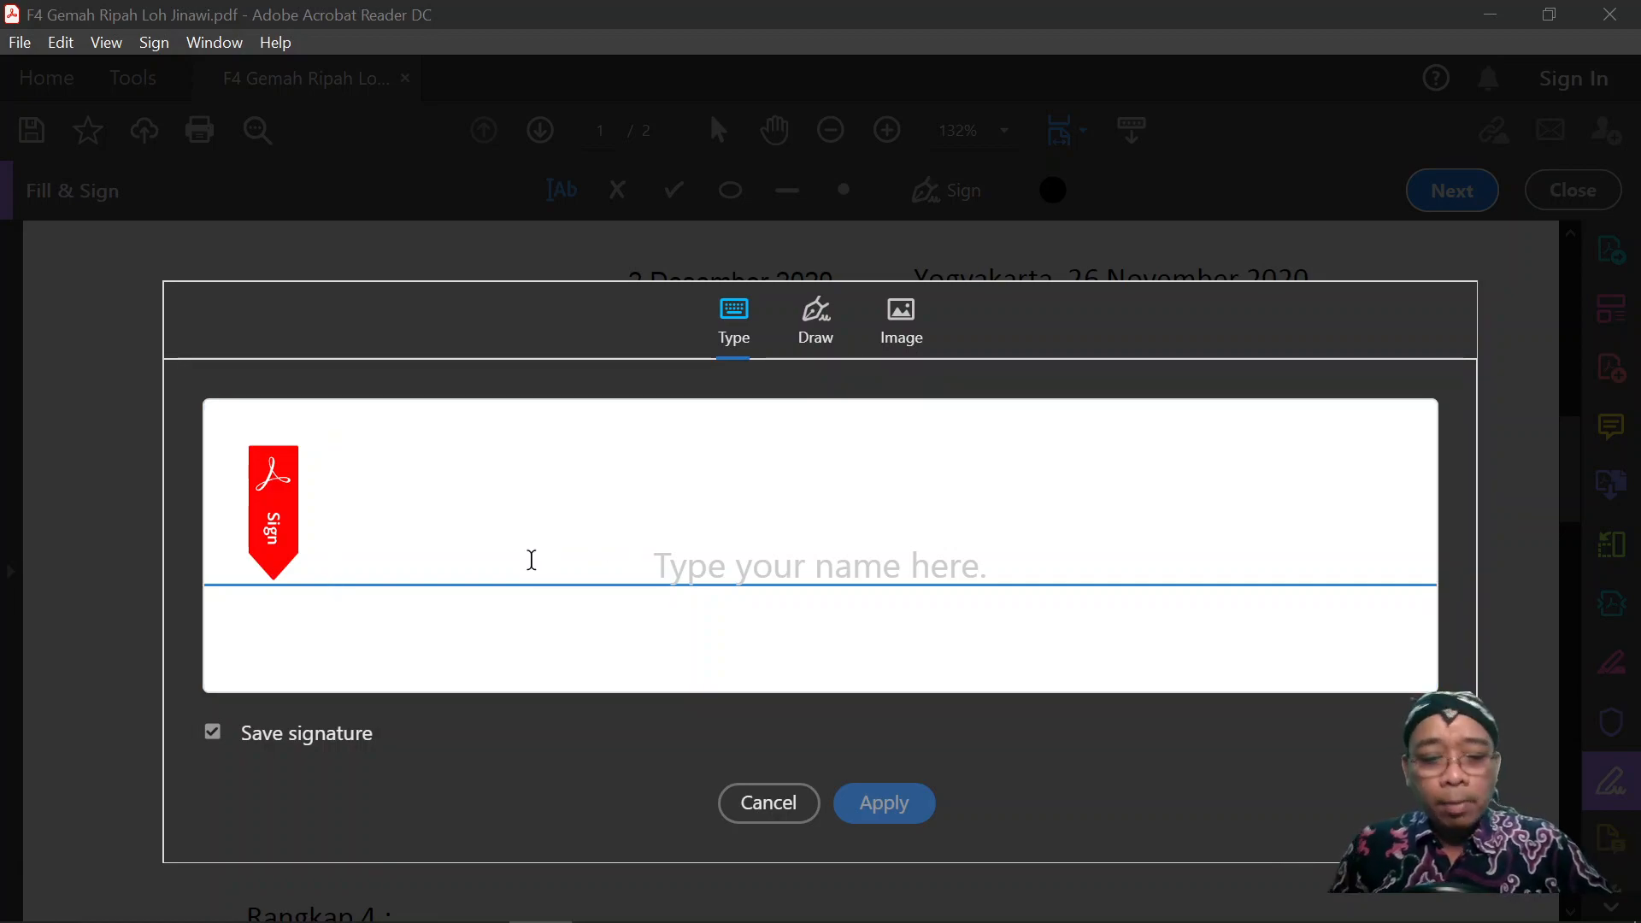
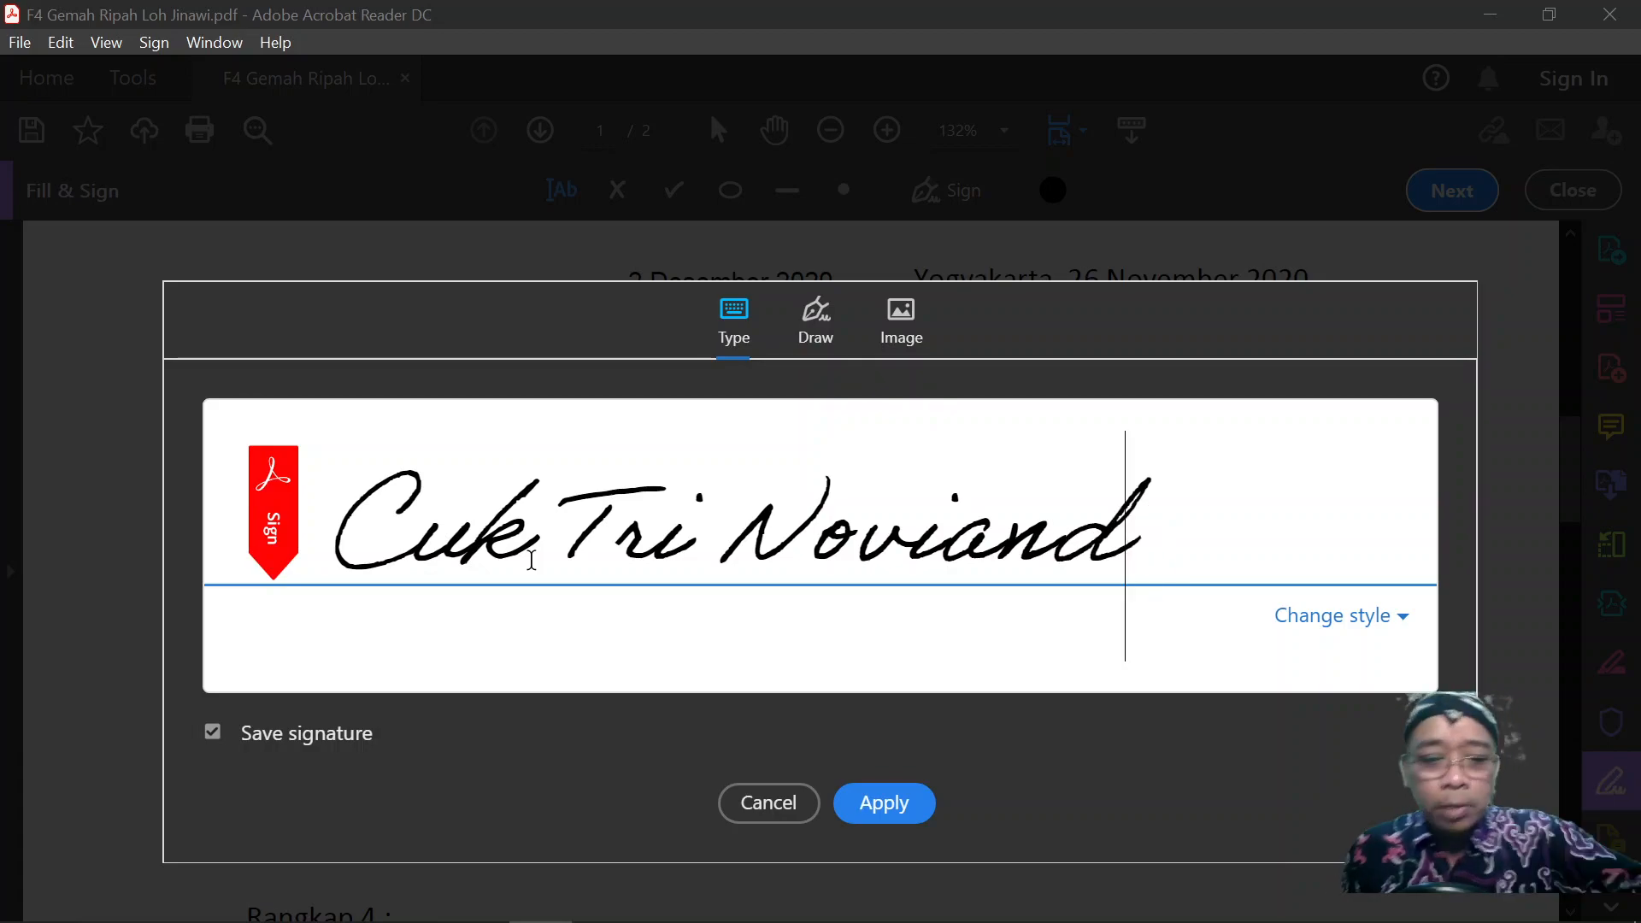
# Try the upright and cursive signature styles, then delete the typed name.
pyautogui.click(1316, 628)
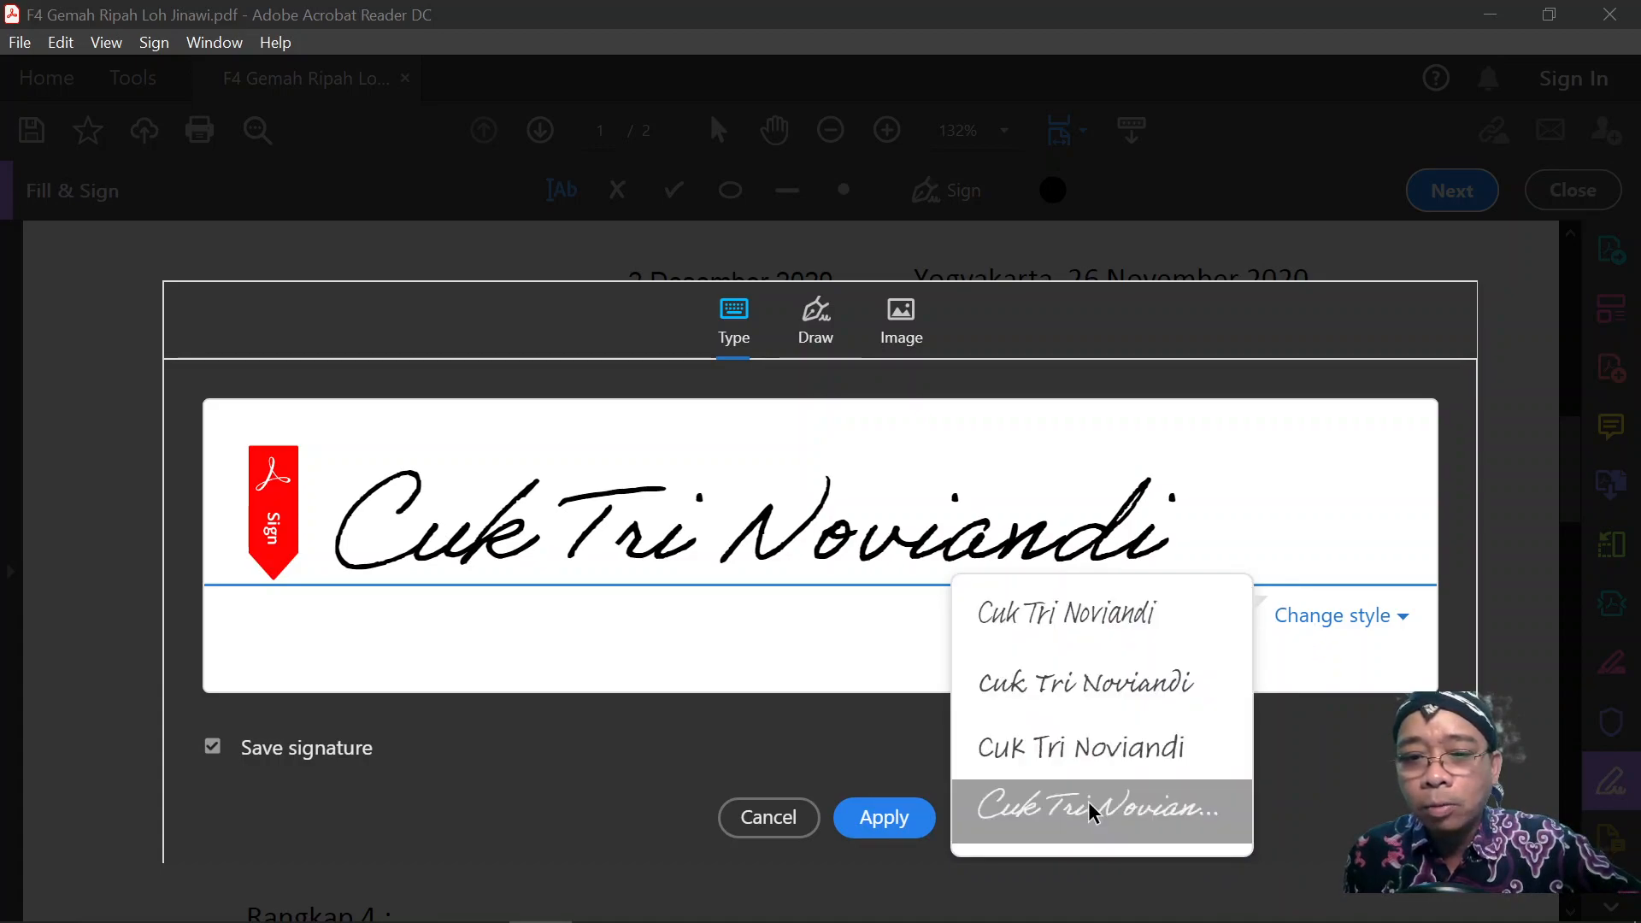
pyautogui.click(1134, 751)
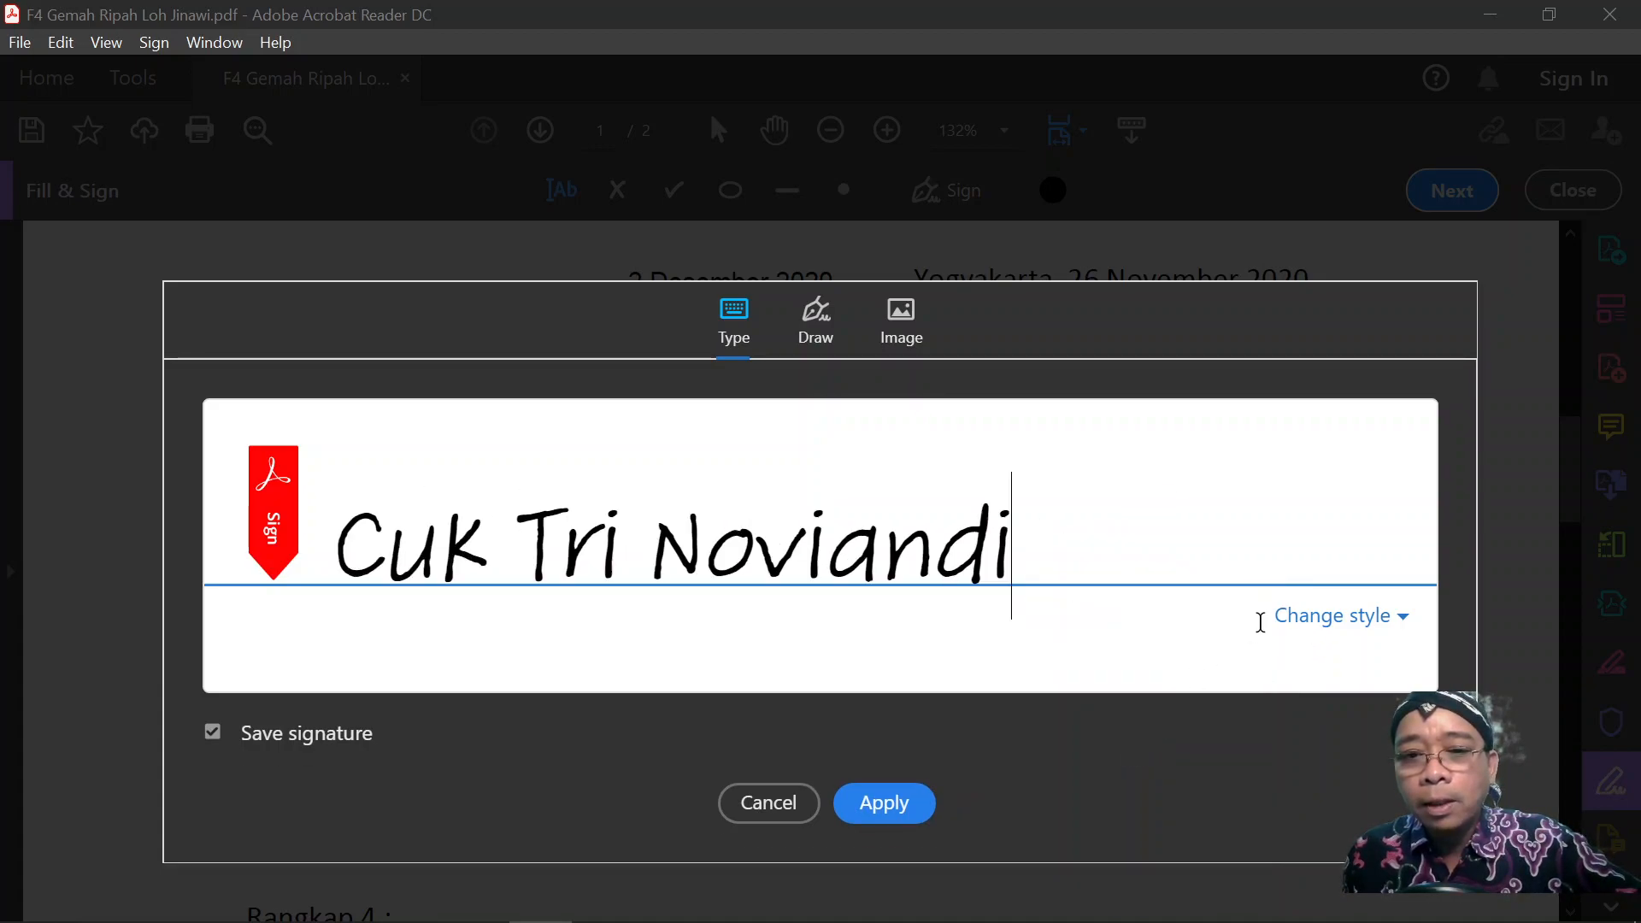
pyautogui.click(1291, 617)
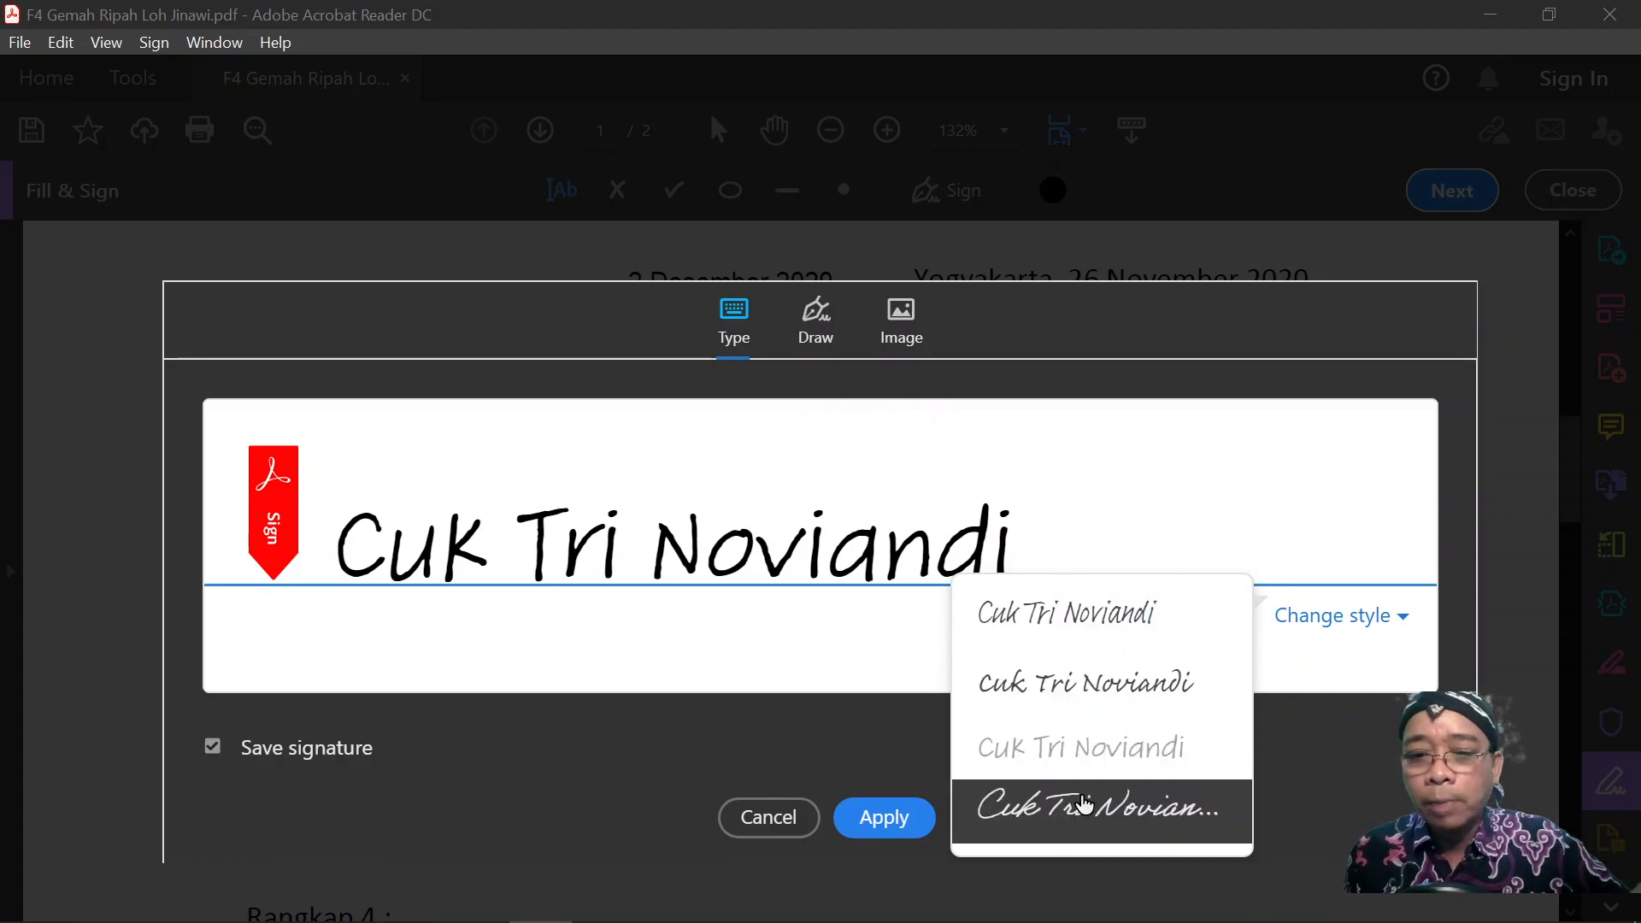
pyautogui.click(1068, 804)
pyautogui.press('BackSpace')
pyautogui.press('BackSpace')
pyautogui.press('BackSpace')
pyautogui.press('BackSpace')
pyautogui.press('BackSpace')
pyautogui.press('BackSpace')
pyautogui.press('BackSpace')
pyautogui.press('BackSpace')
pyautogui.press('BackSpace')
pyautogui.press('BackSpace')
pyautogui.press('BackSpace')
pyautogui.press('BackSpace')
pyautogui.press('BackSpace')
pyautogui.press('BackSpace')
pyautogui.press('BackSpace')
pyautogui.press('BackSpace')
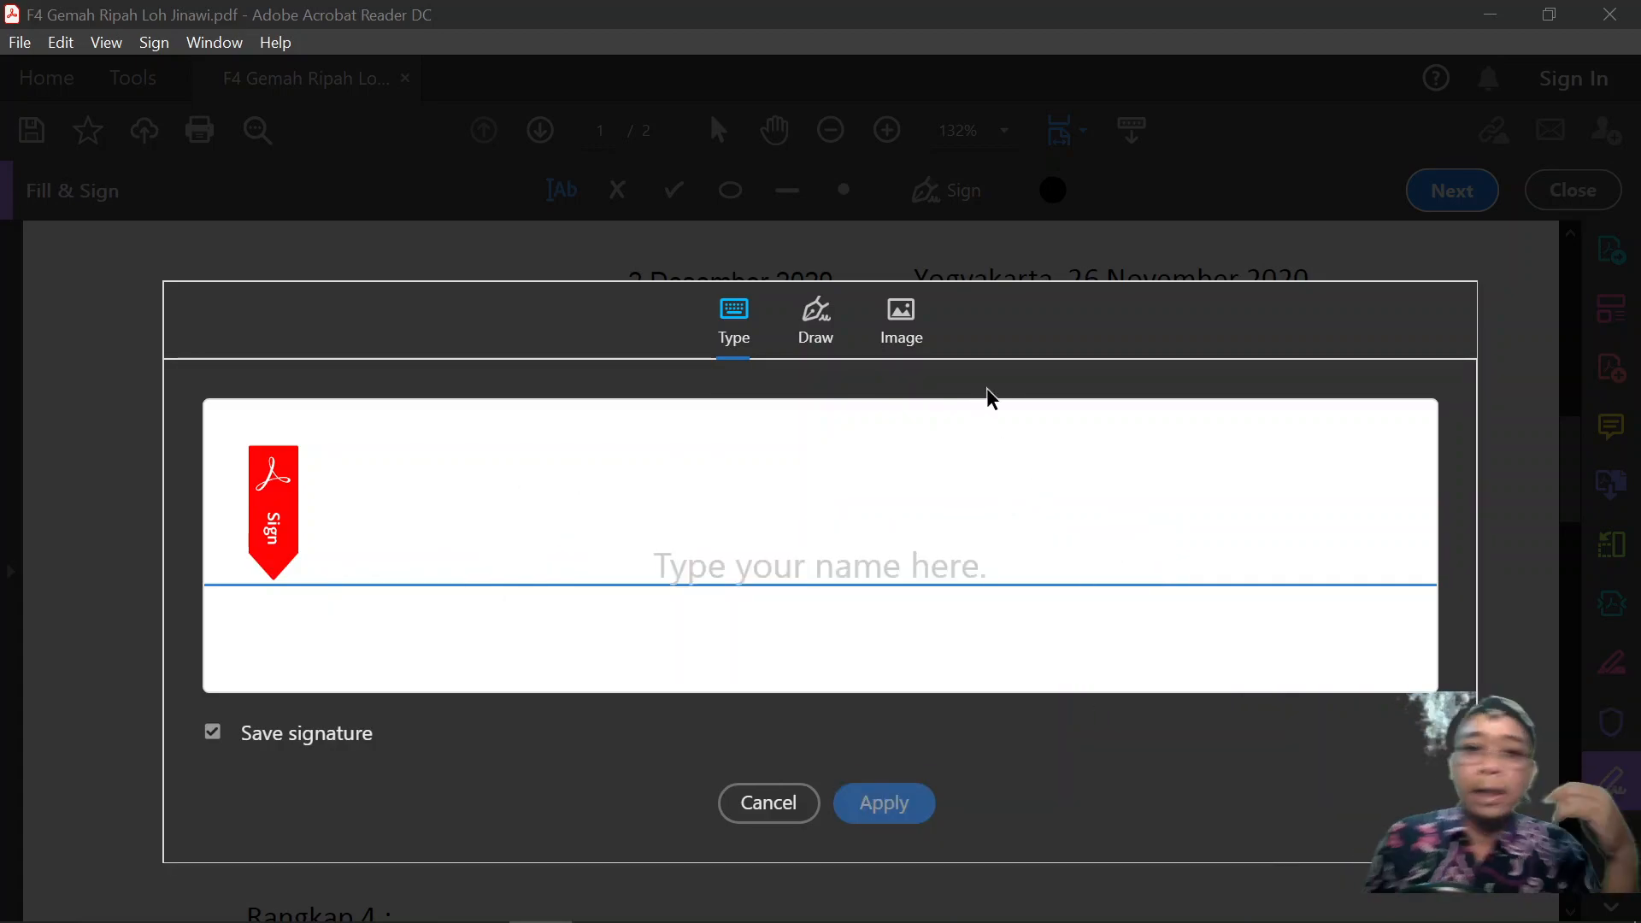
# Load output-onlinepngtools from the Ujicoba acrobat folder as the signature image.
pyautogui.click(818, 340)
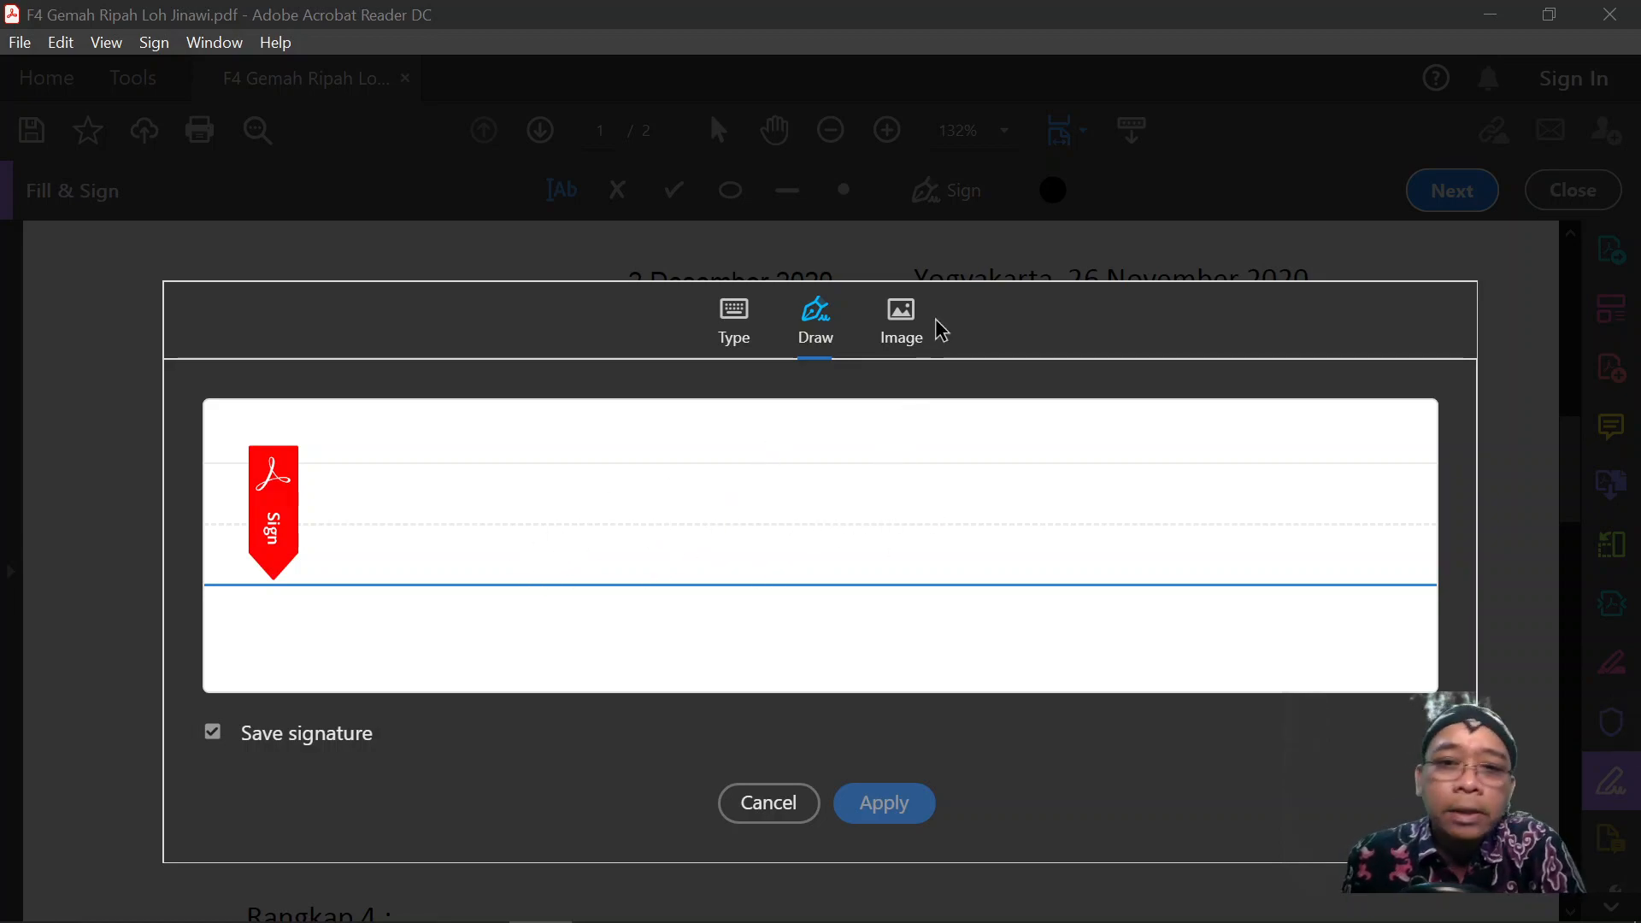
pyautogui.click(908, 334)
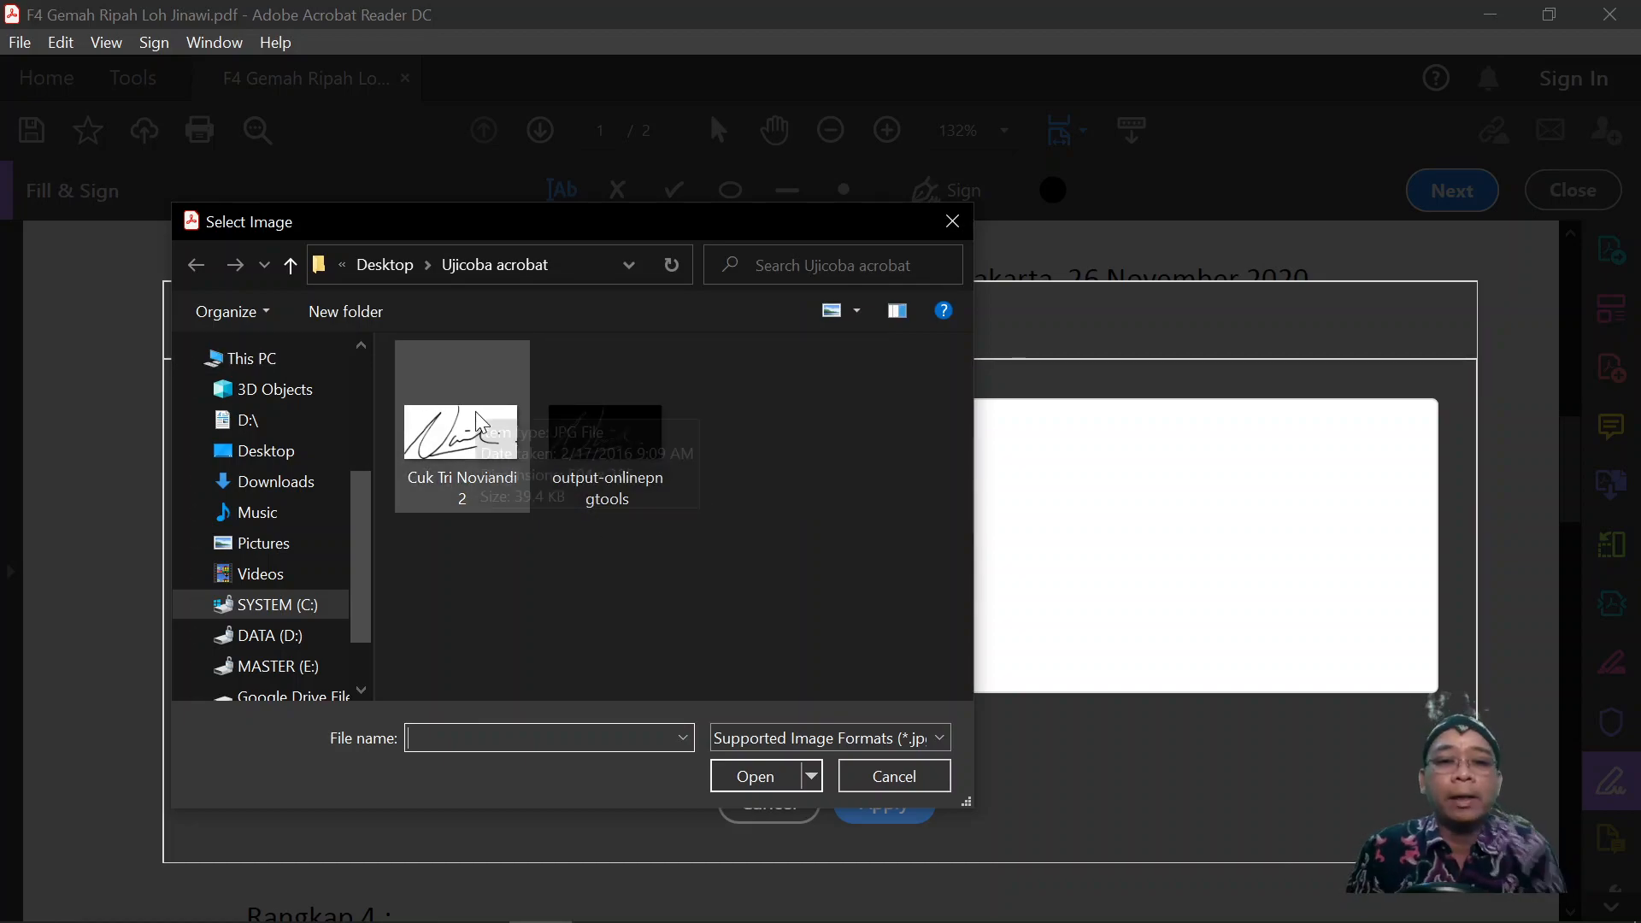
pyautogui.click(470, 434)
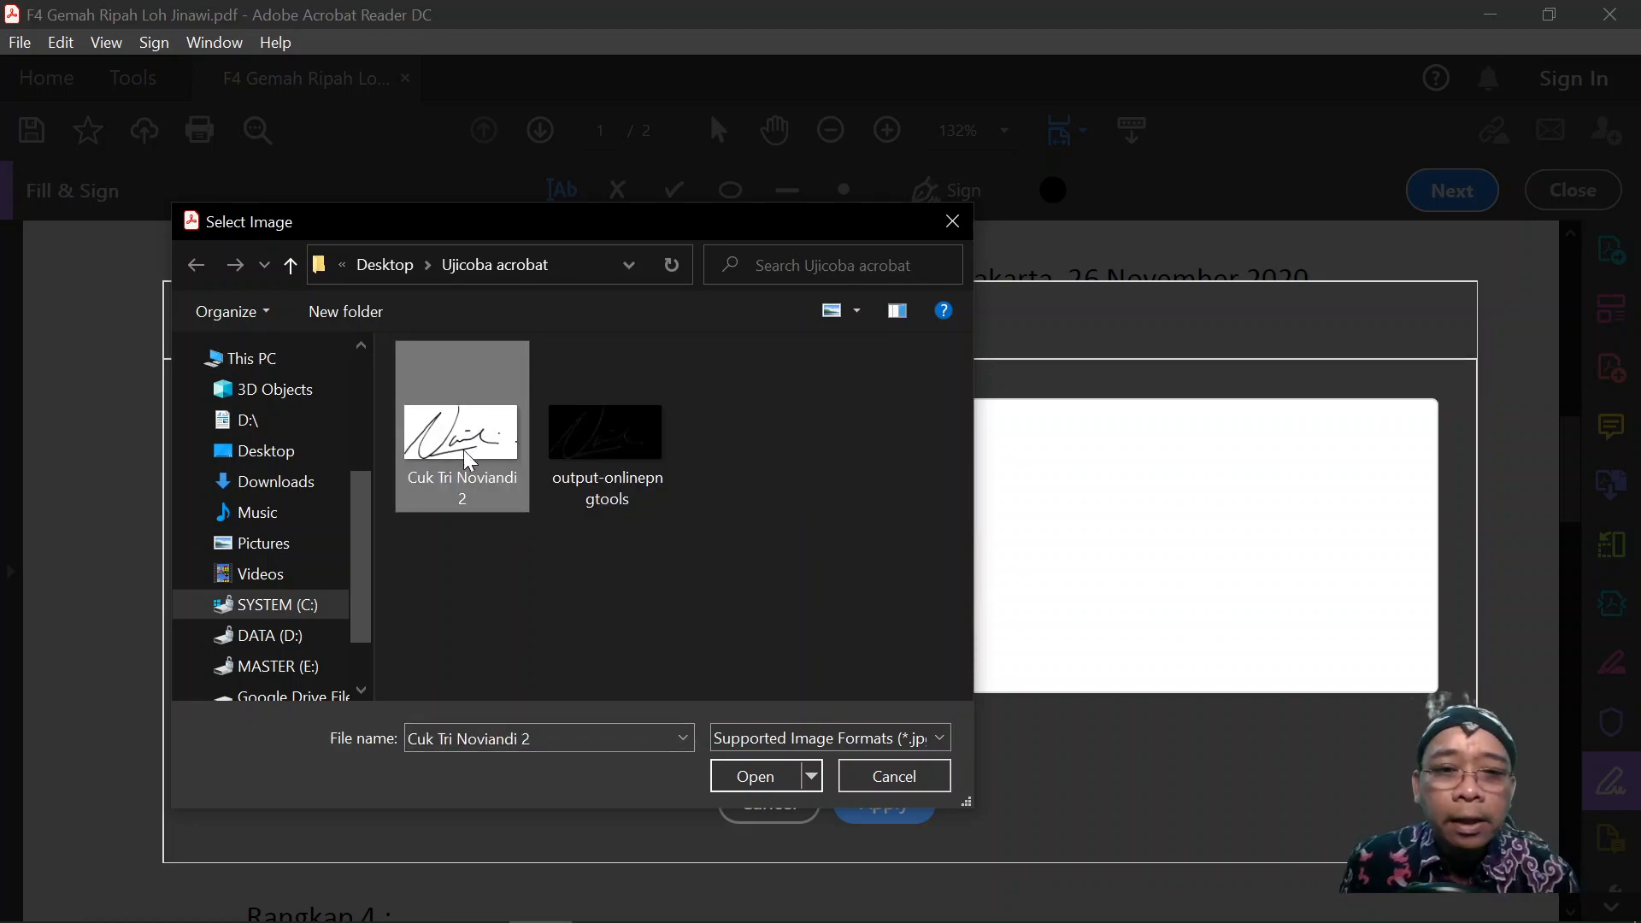
pyautogui.click(603, 437)
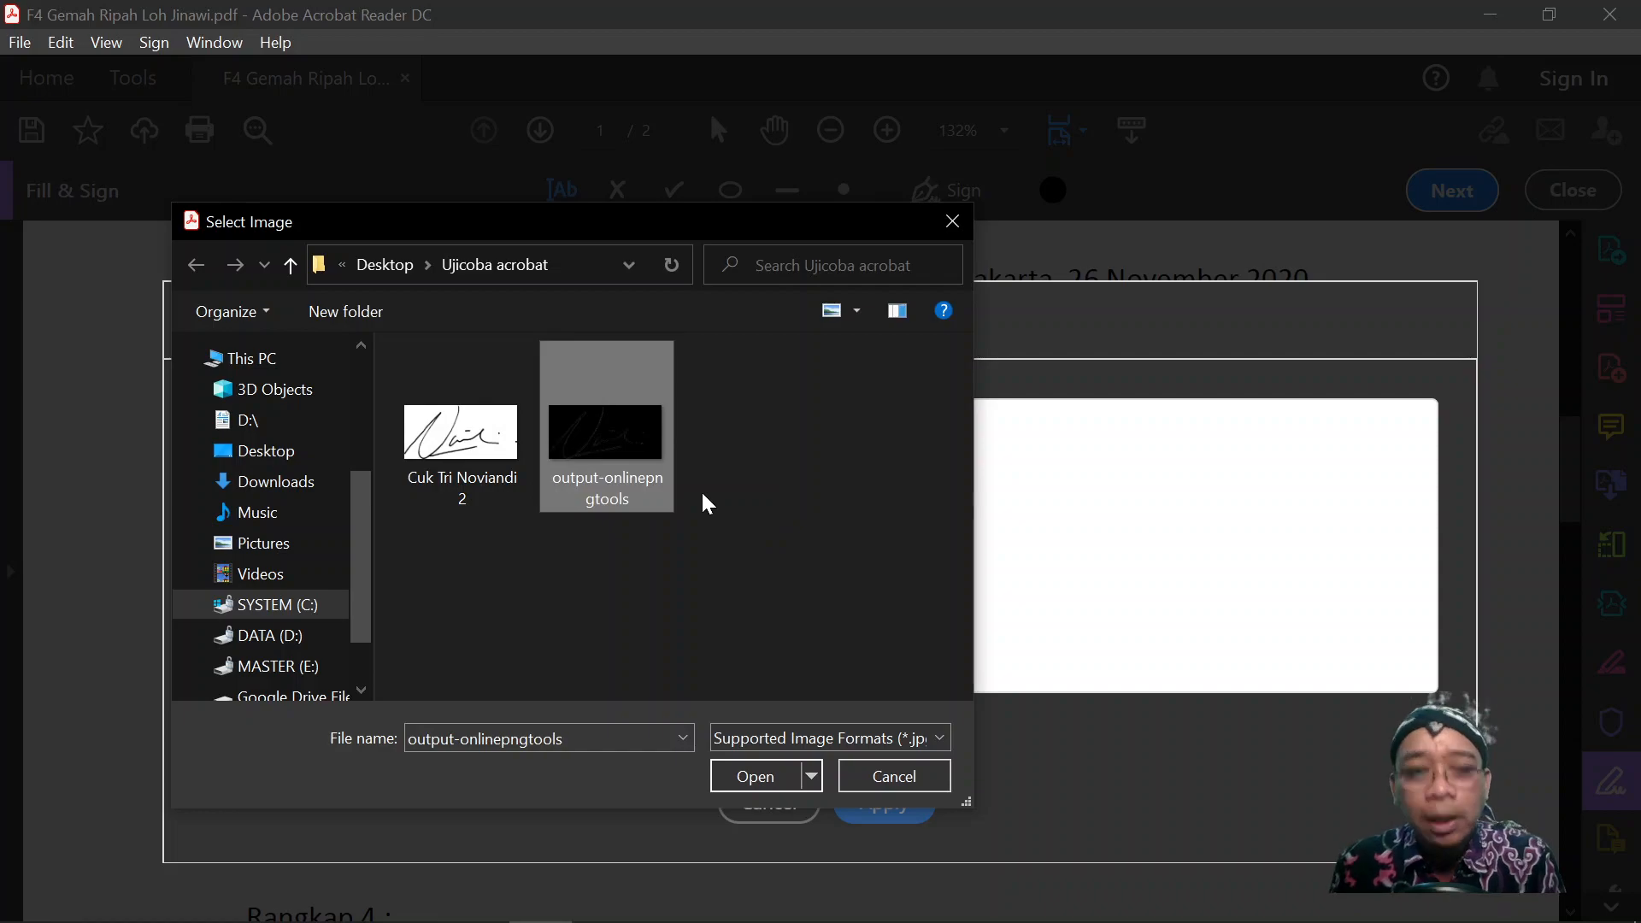
pyautogui.click(769, 779)
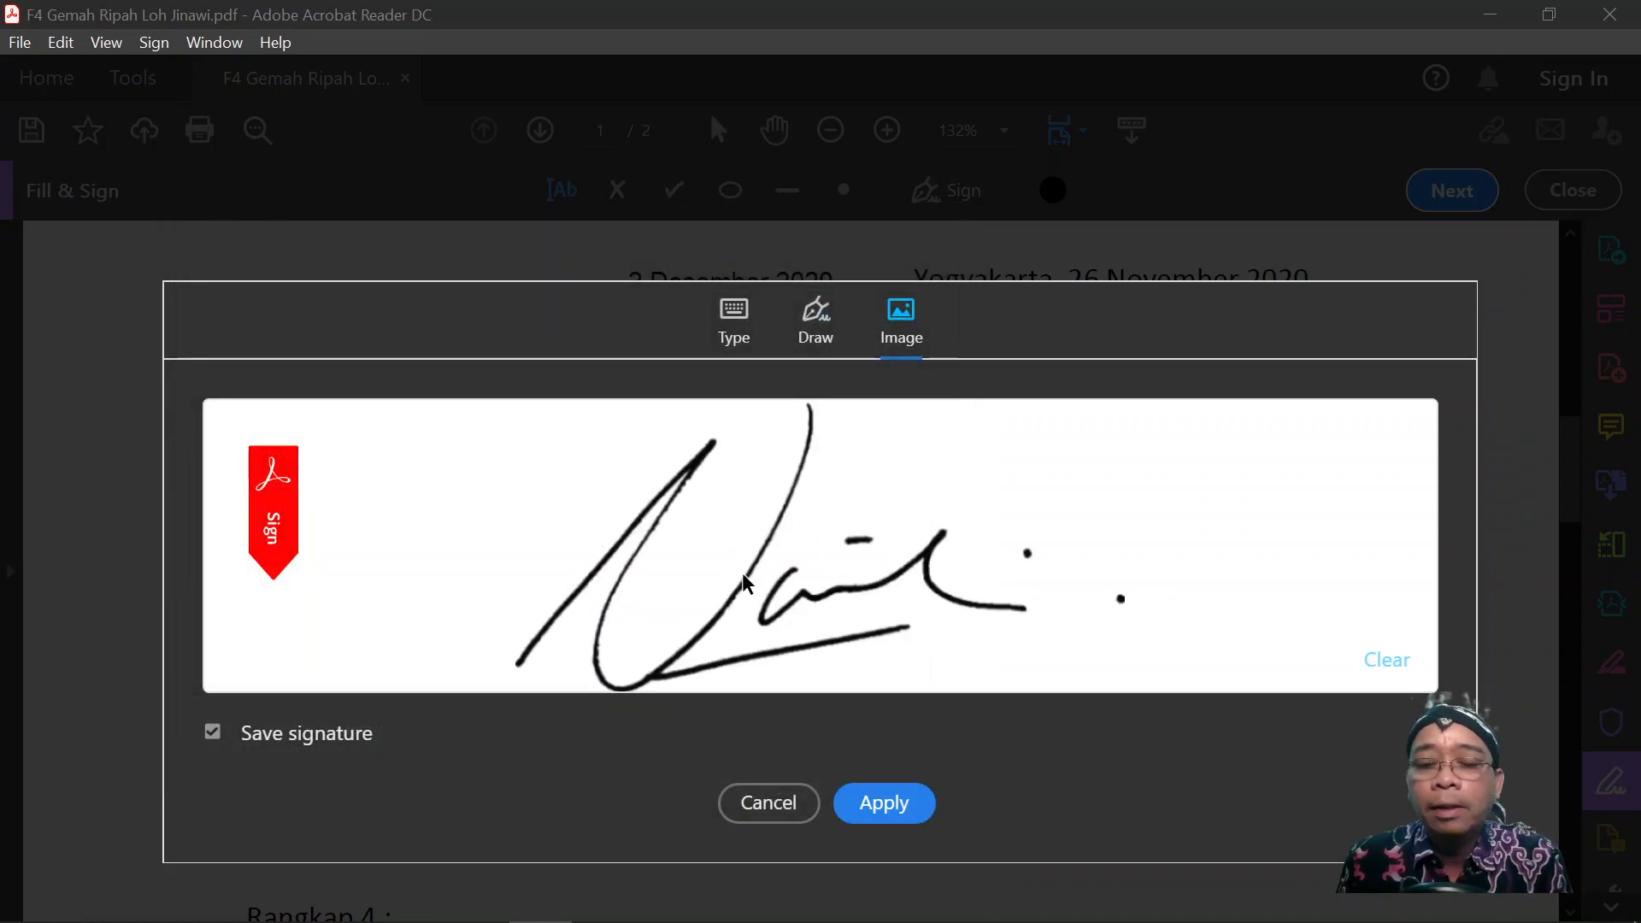
# Place the signature under Pembimbing Akademik and enlarge it to match the Dosen Pembimbing PKL signature.
pyautogui.click(889, 807)
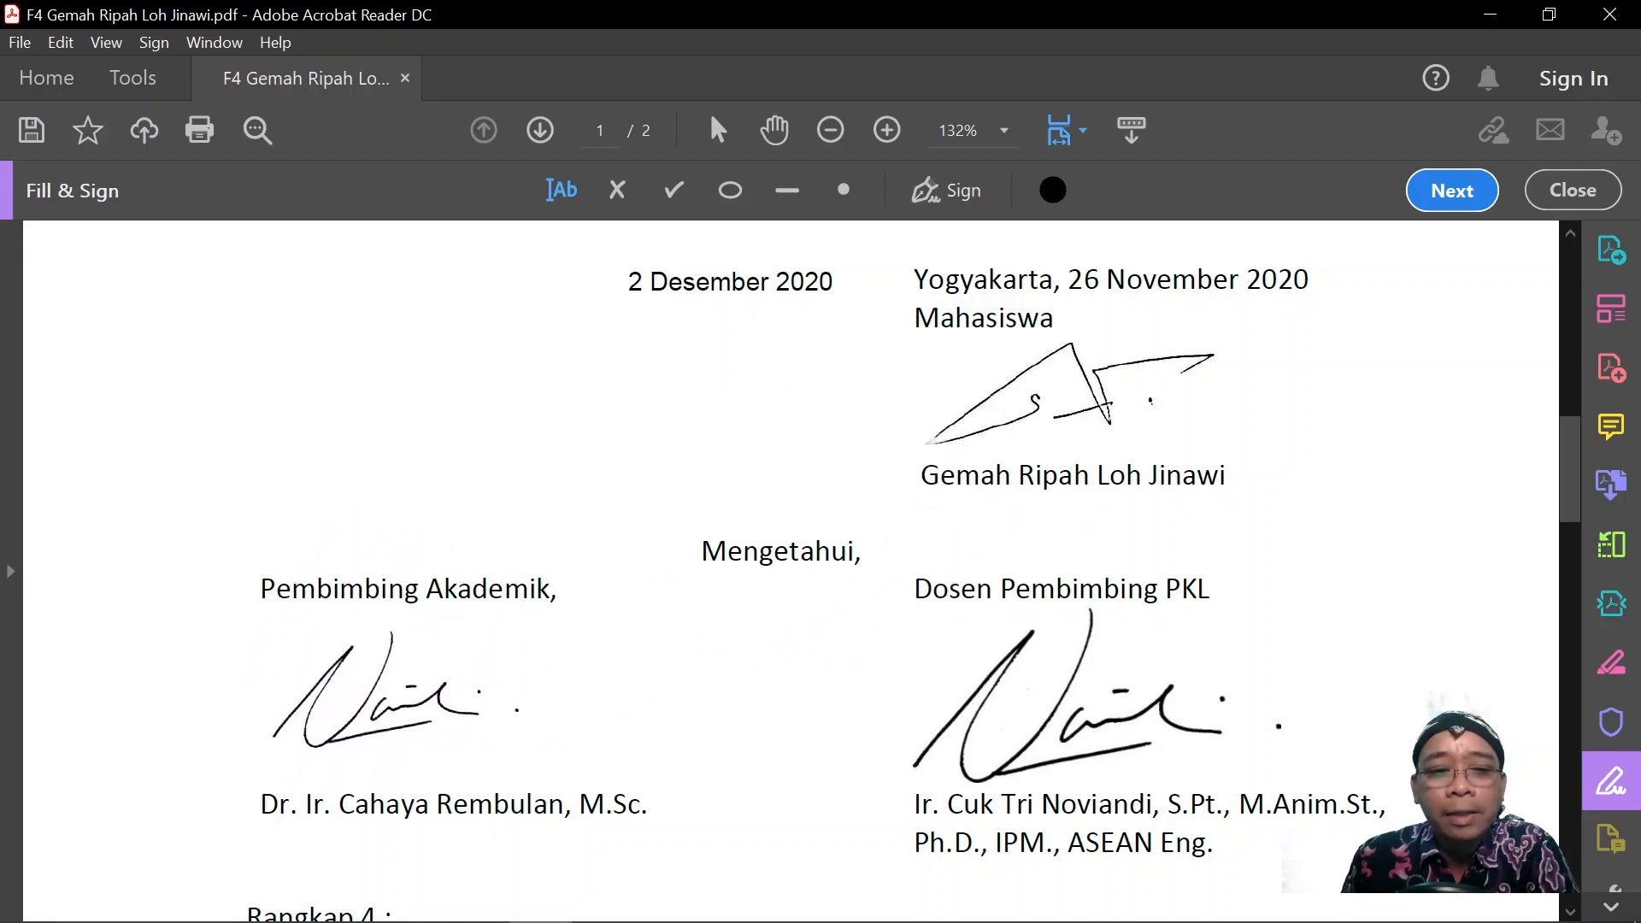
pyautogui.click(387, 688)
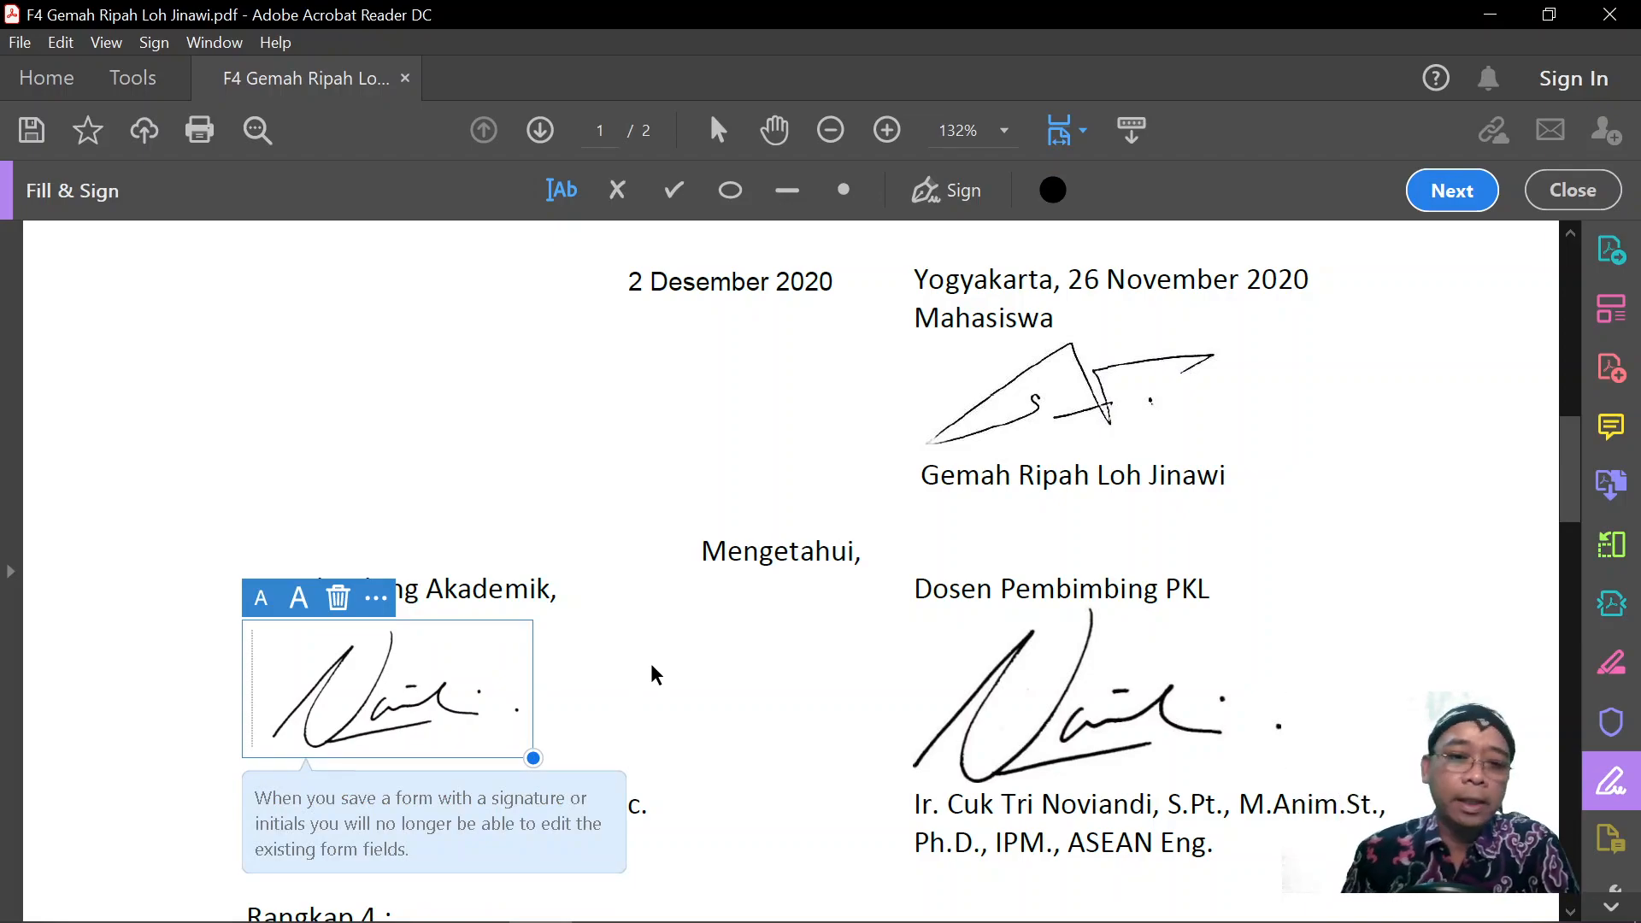
pyautogui.click(649, 669)
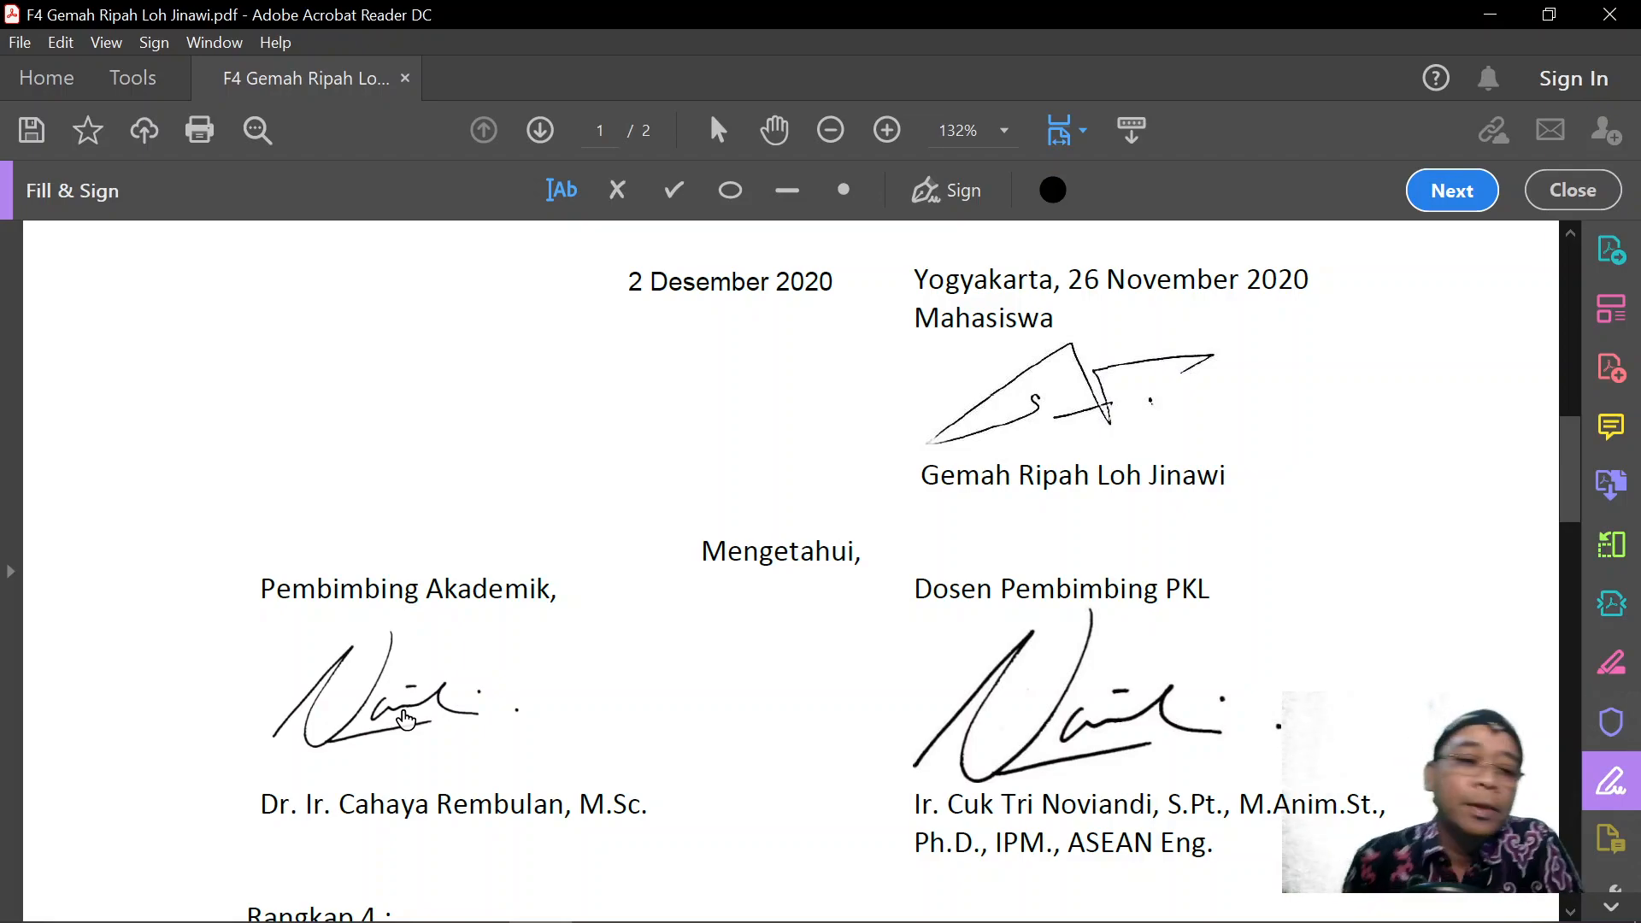
pyautogui.click(405, 720)
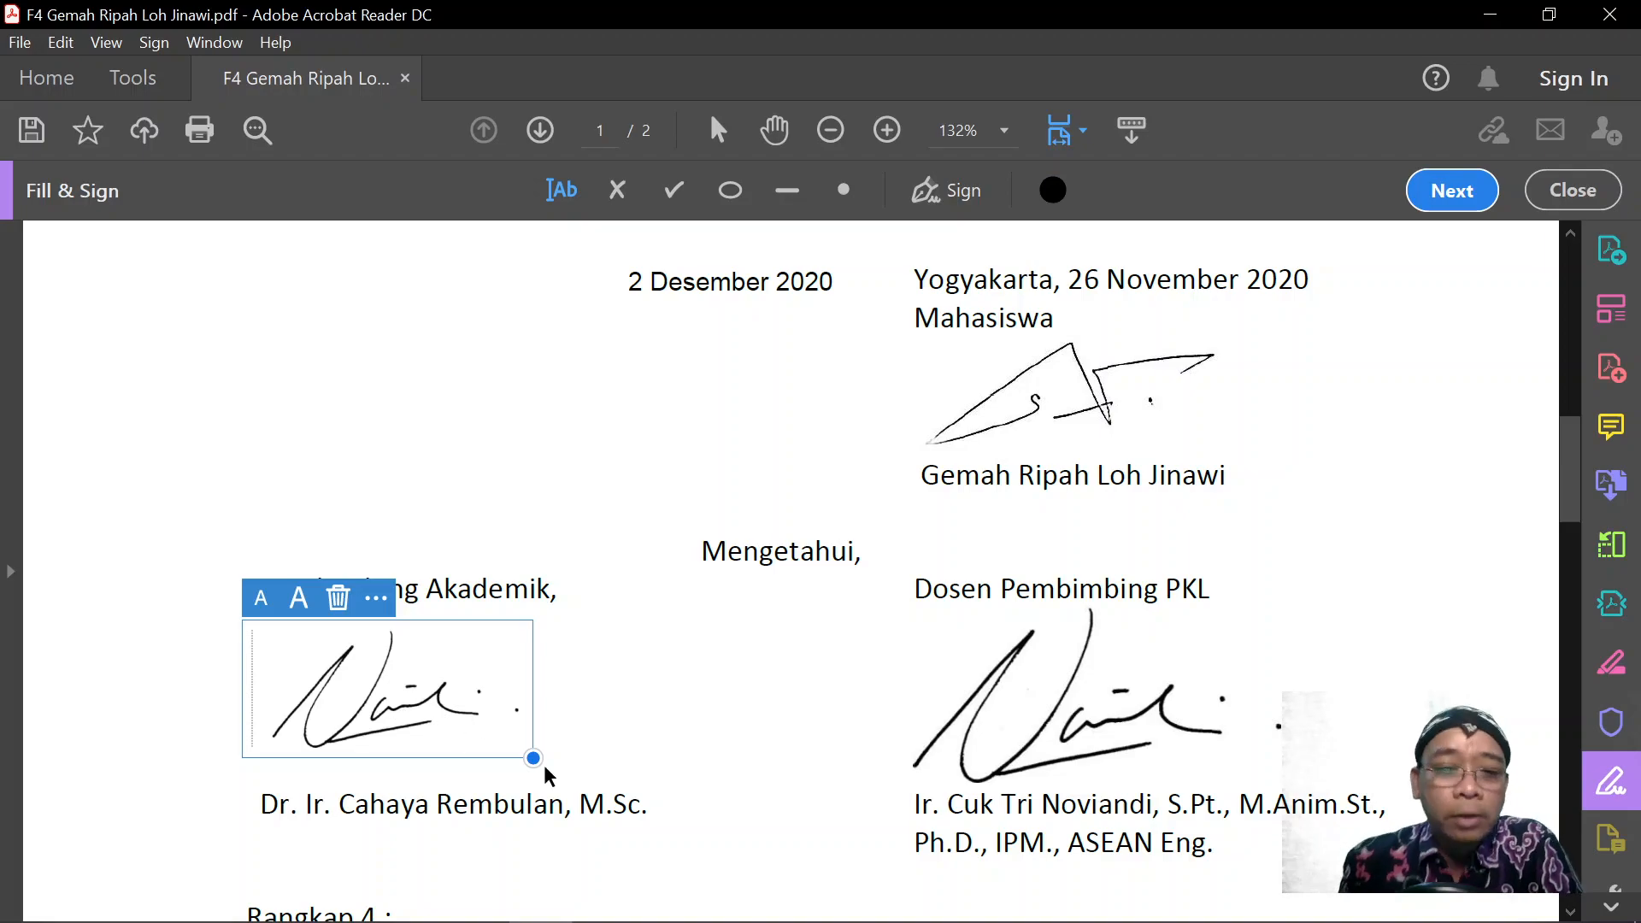
pyautogui.moveTo(534, 758)
pyautogui.mouseDown()
pyautogui.moveTo(649, 807)
pyautogui.moveTo(691, 857)
pyautogui.moveTo(761, 864)
pyautogui.moveTo(731, 776)
pyautogui.moveTo(778, 839)
pyautogui.moveTo(761, 784)
pyautogui.moveTo(757, 807)
pyautogui.mouseUp()
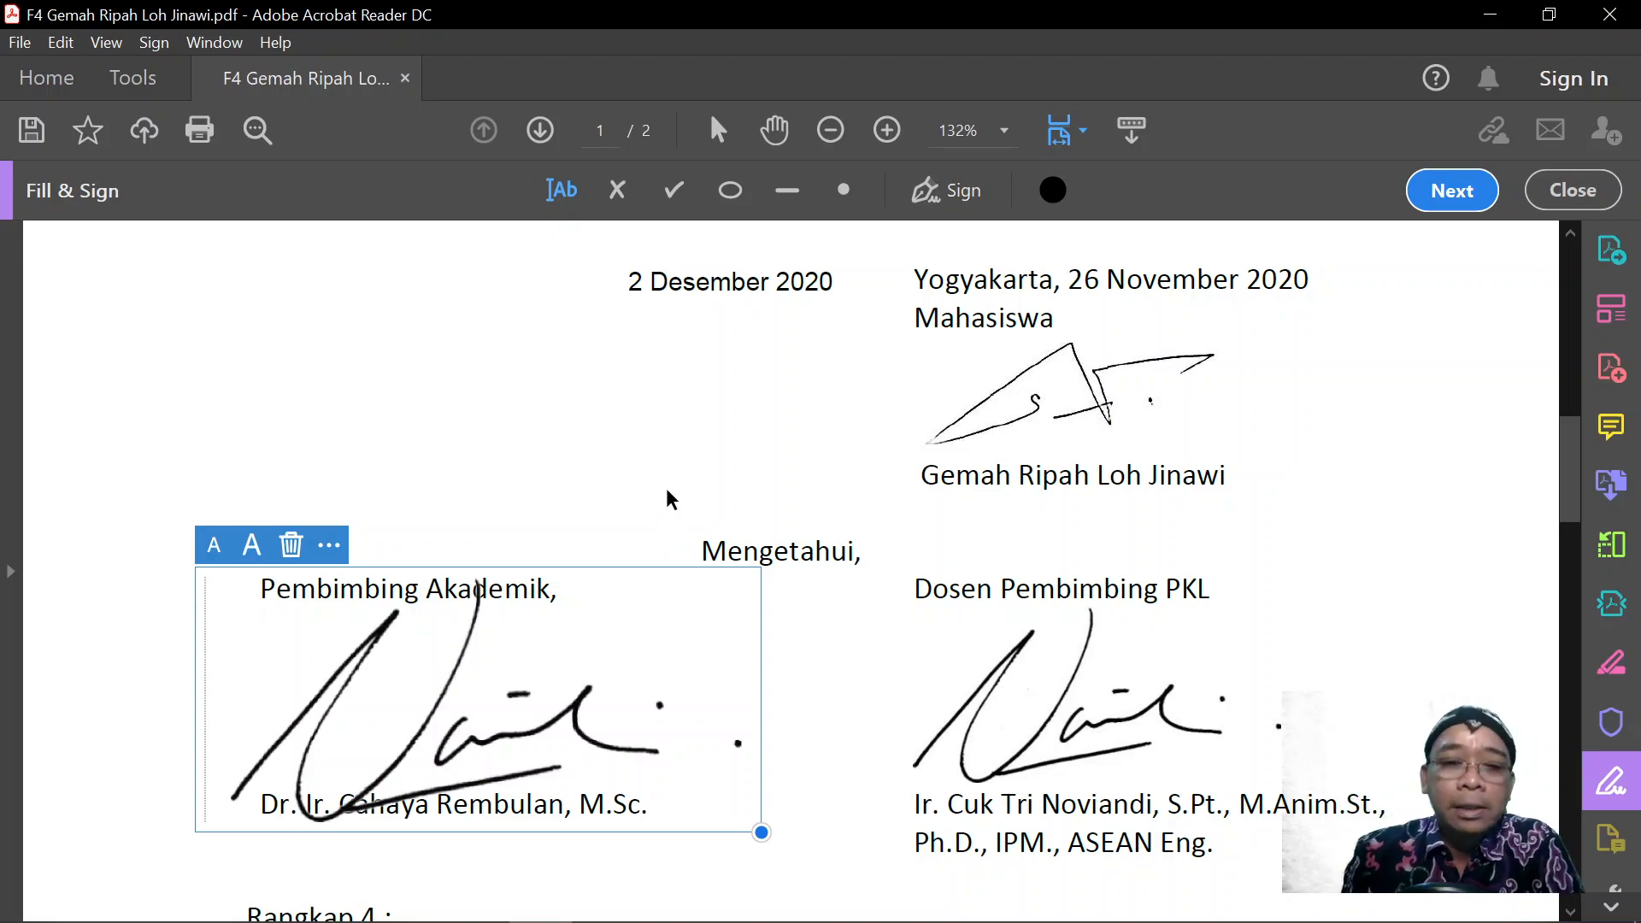
pyautogui.click(664, 492)
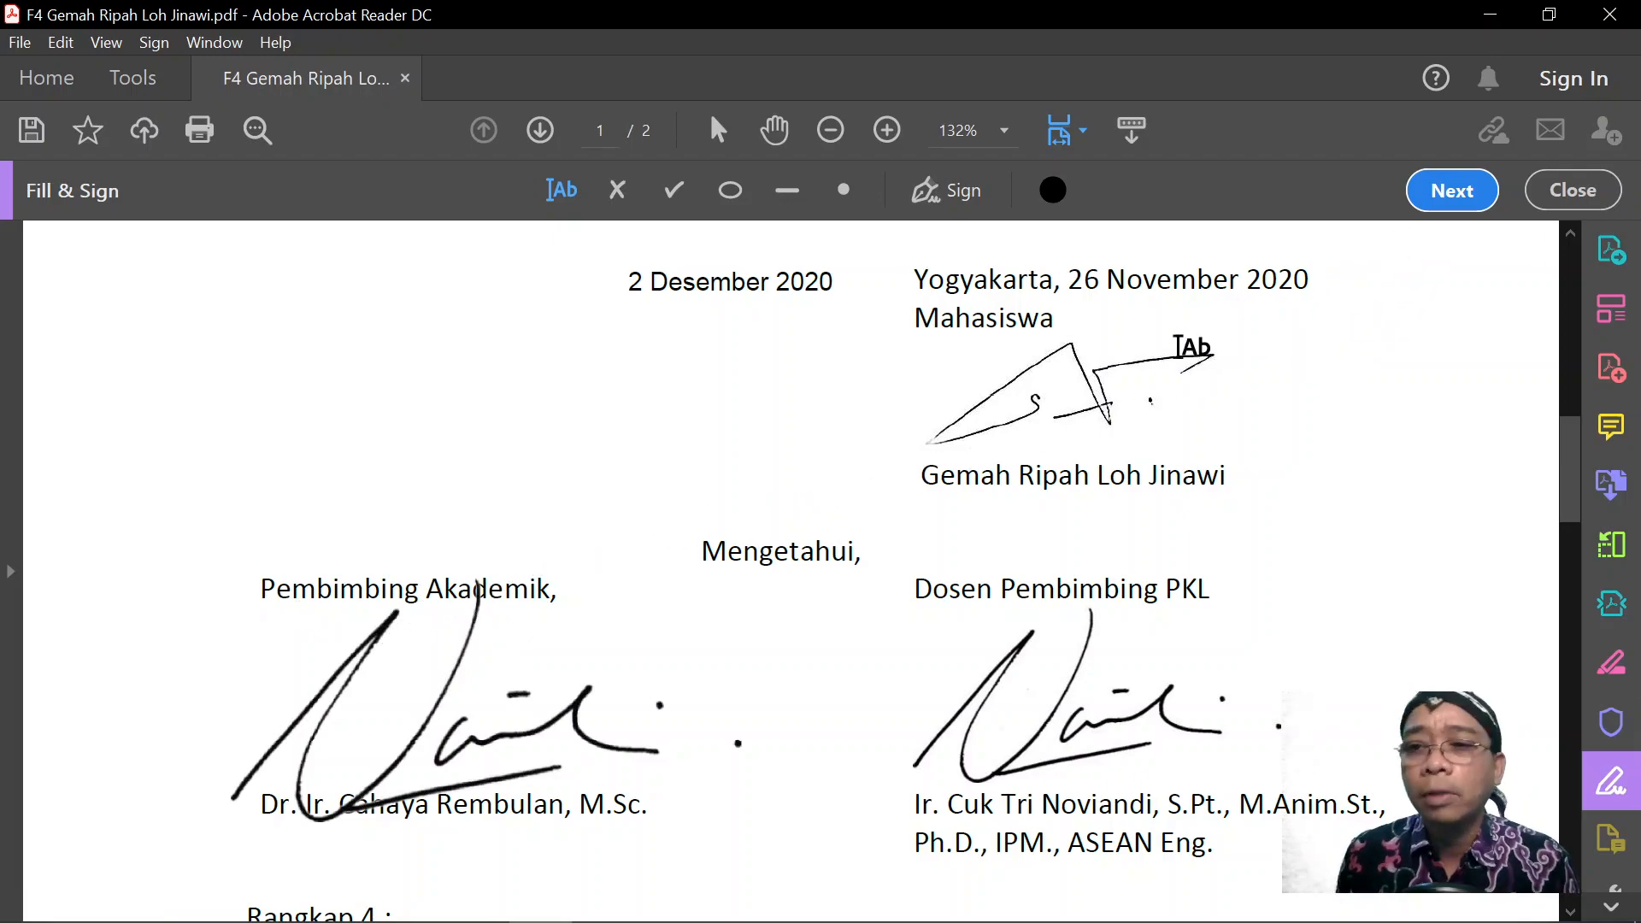
# Save the signed form as F4 Gemah Ripah Loh Jinawi2.pdf in Ujicoba acrobat, then close Acrobat Reader.
pyautogui.click(1450, 194)
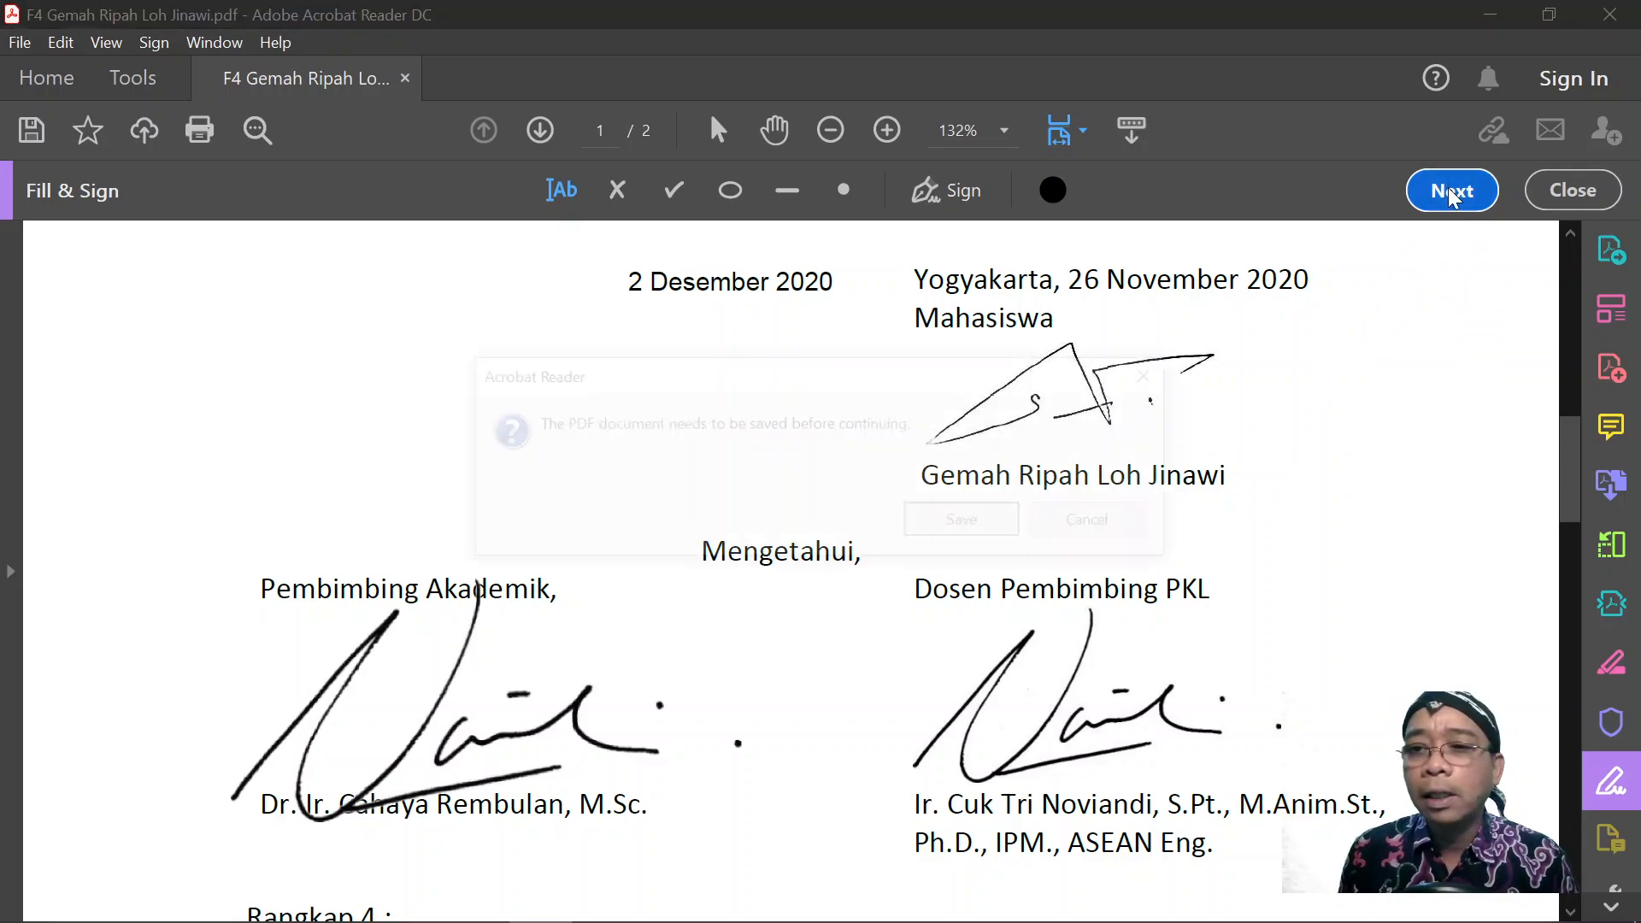
pyautogui.click(996, 517)
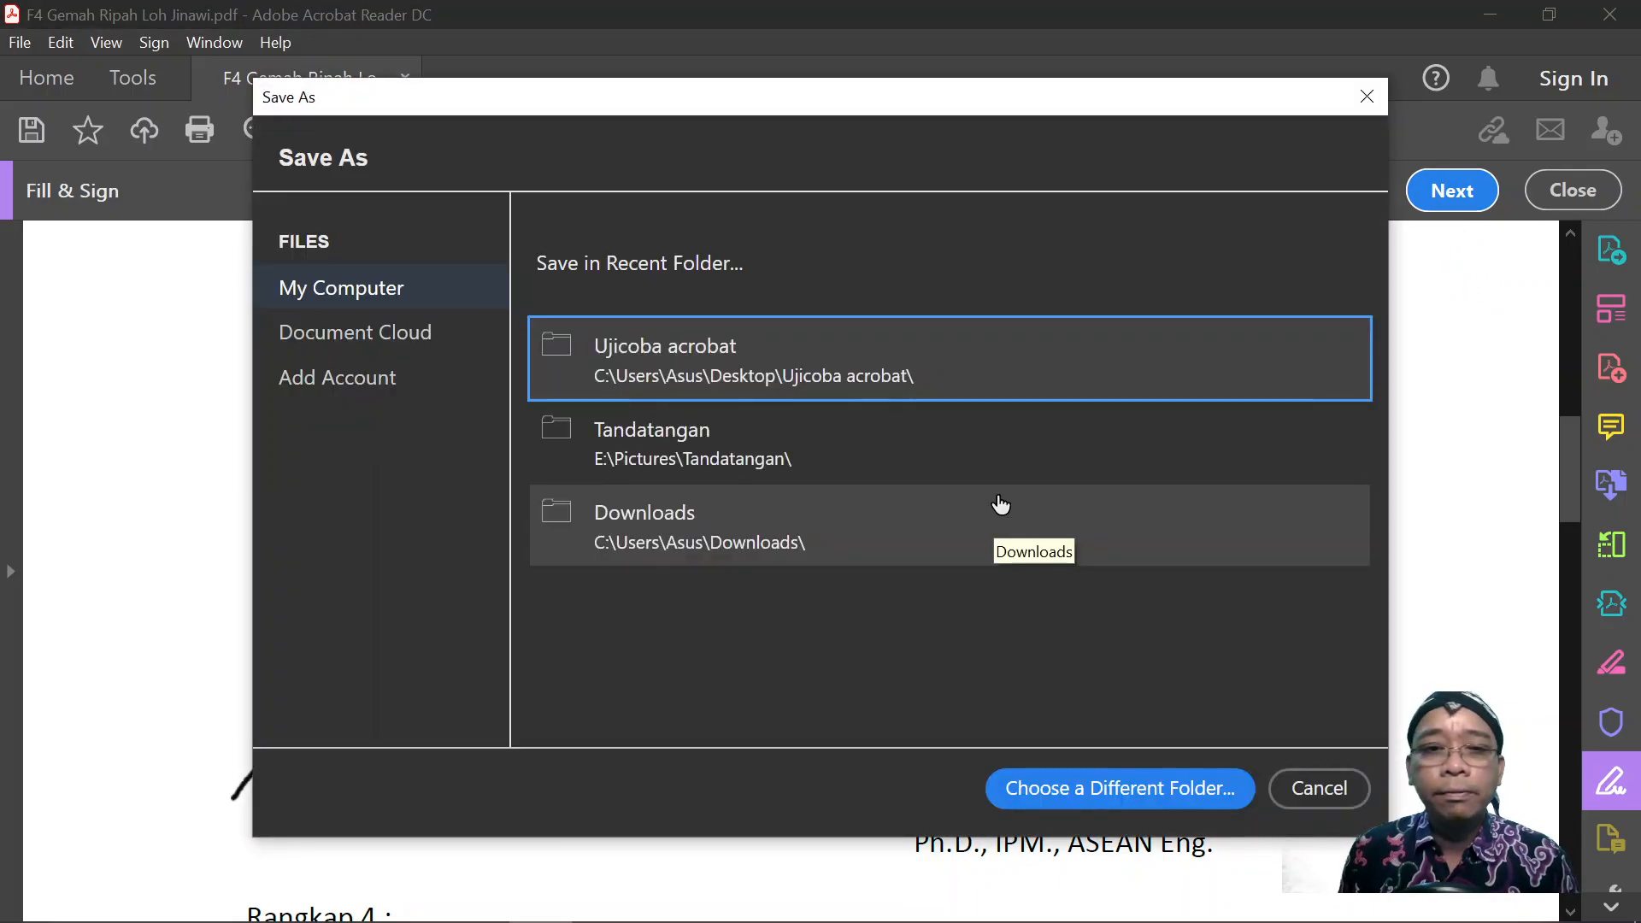
pyautogui.click(689, 362)
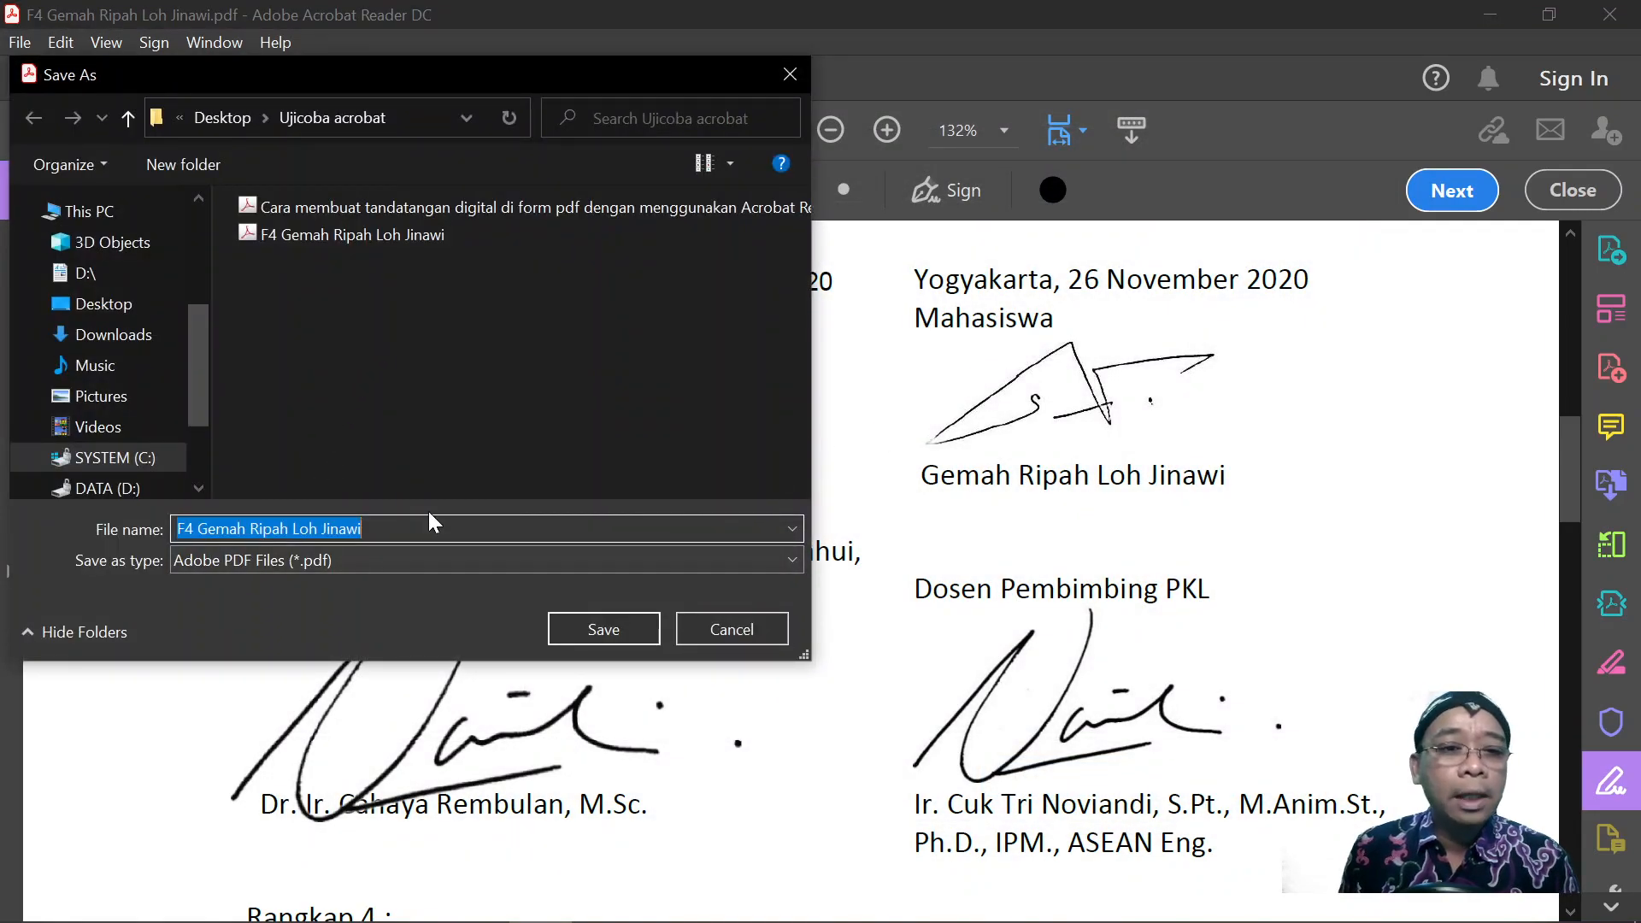
pyautogui.click(361, 528)
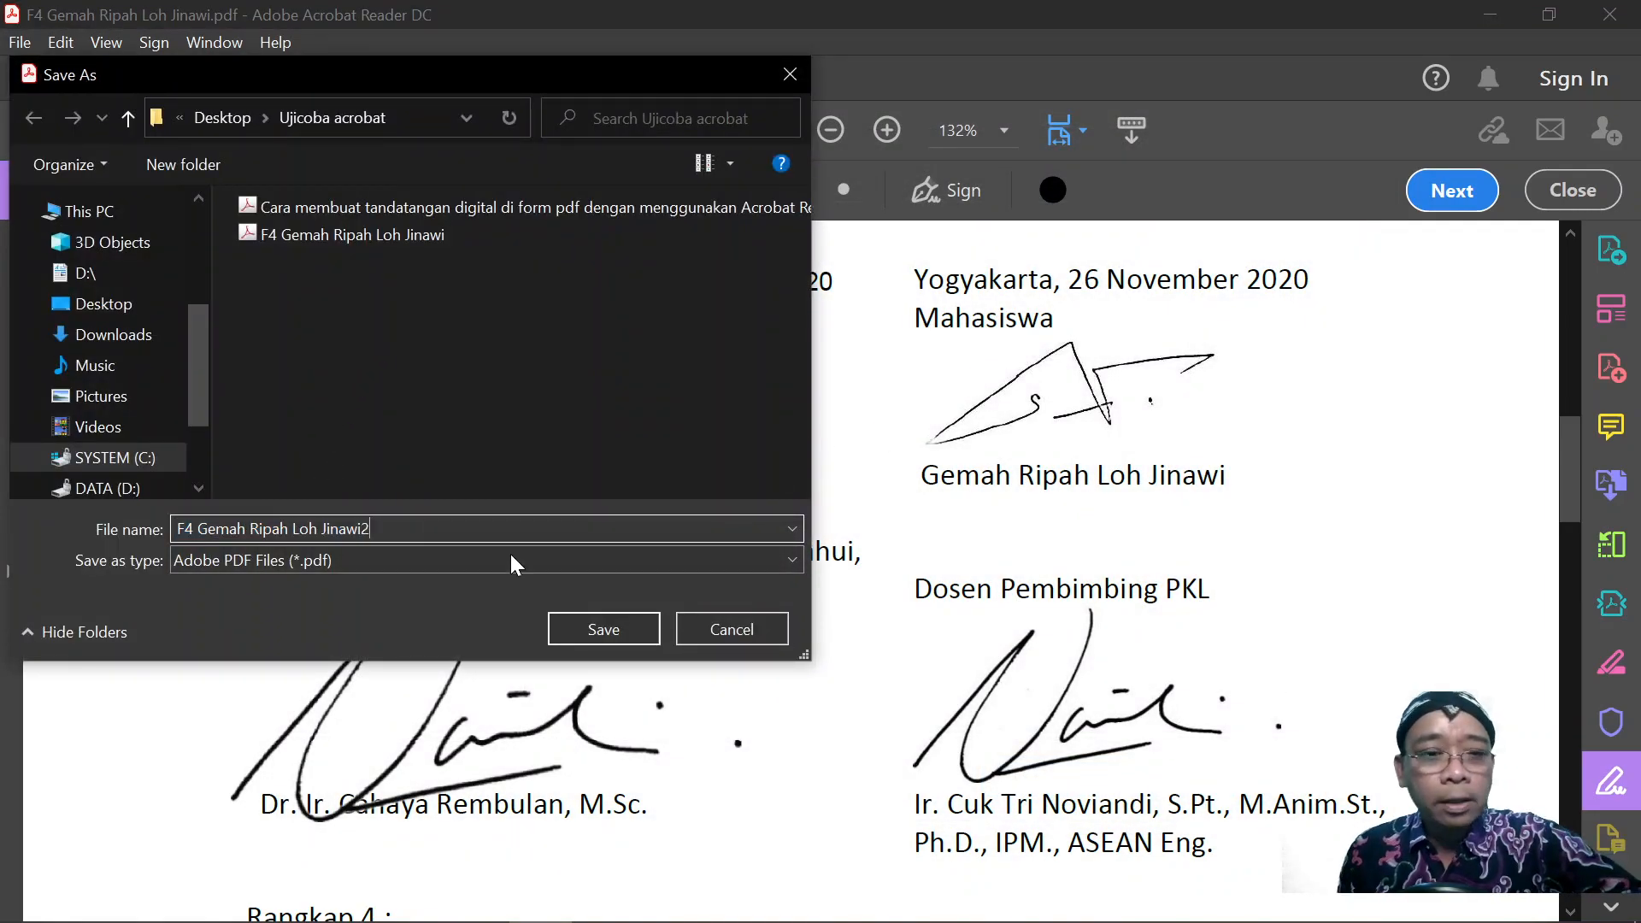
pyautogui.write('2')
pyautogui.click(587, 629)
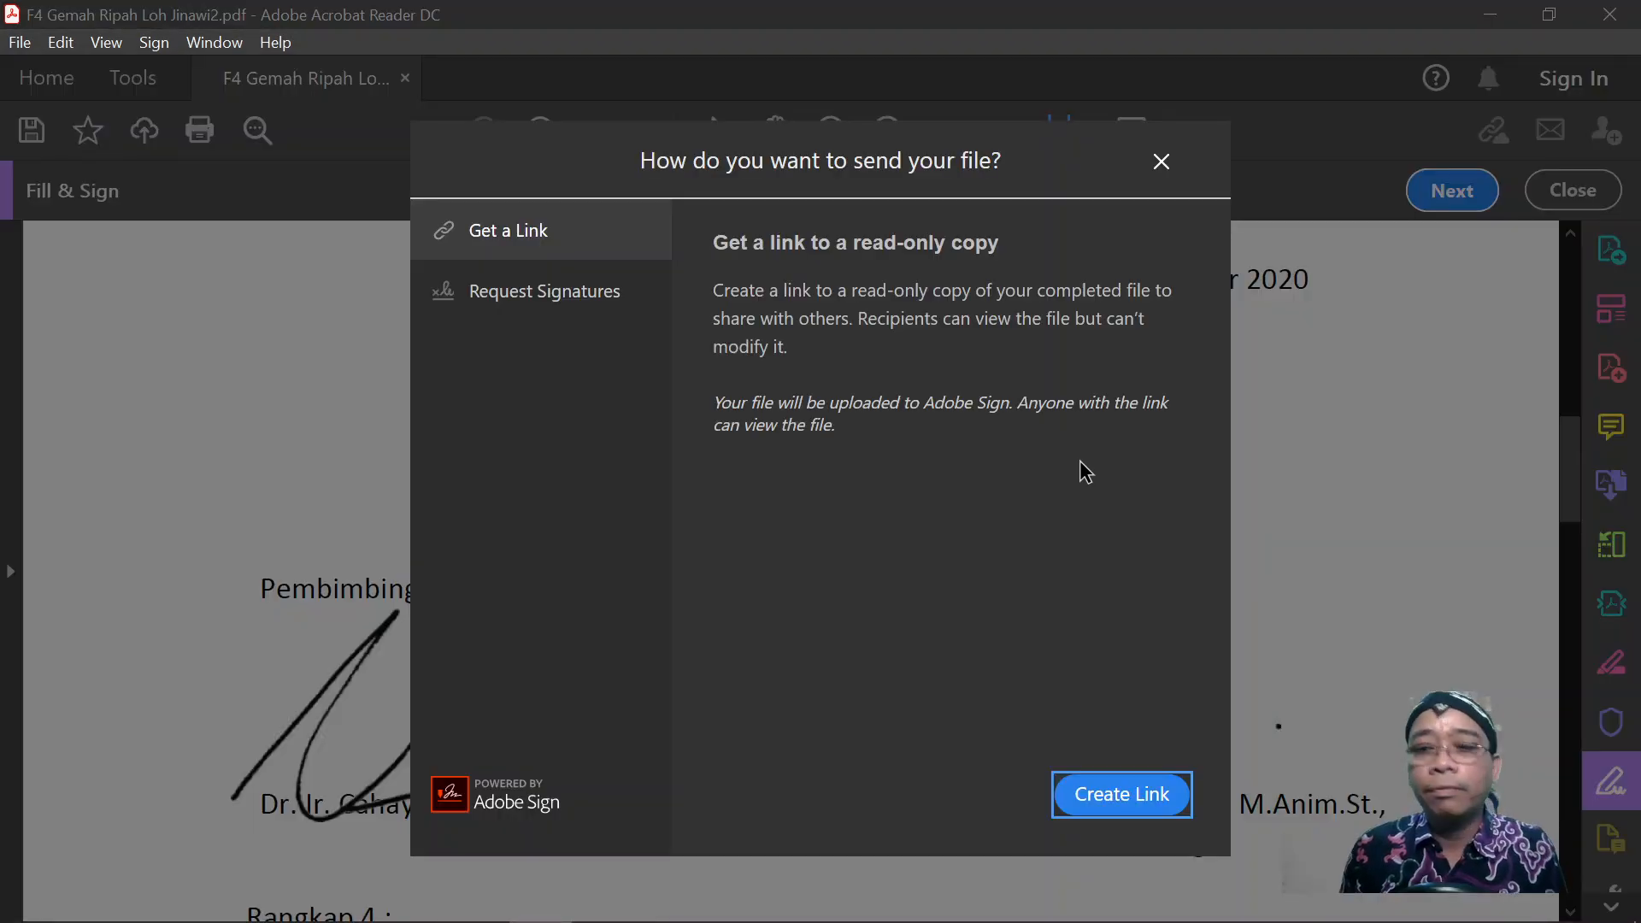
pyautogui.click(1167, 161)
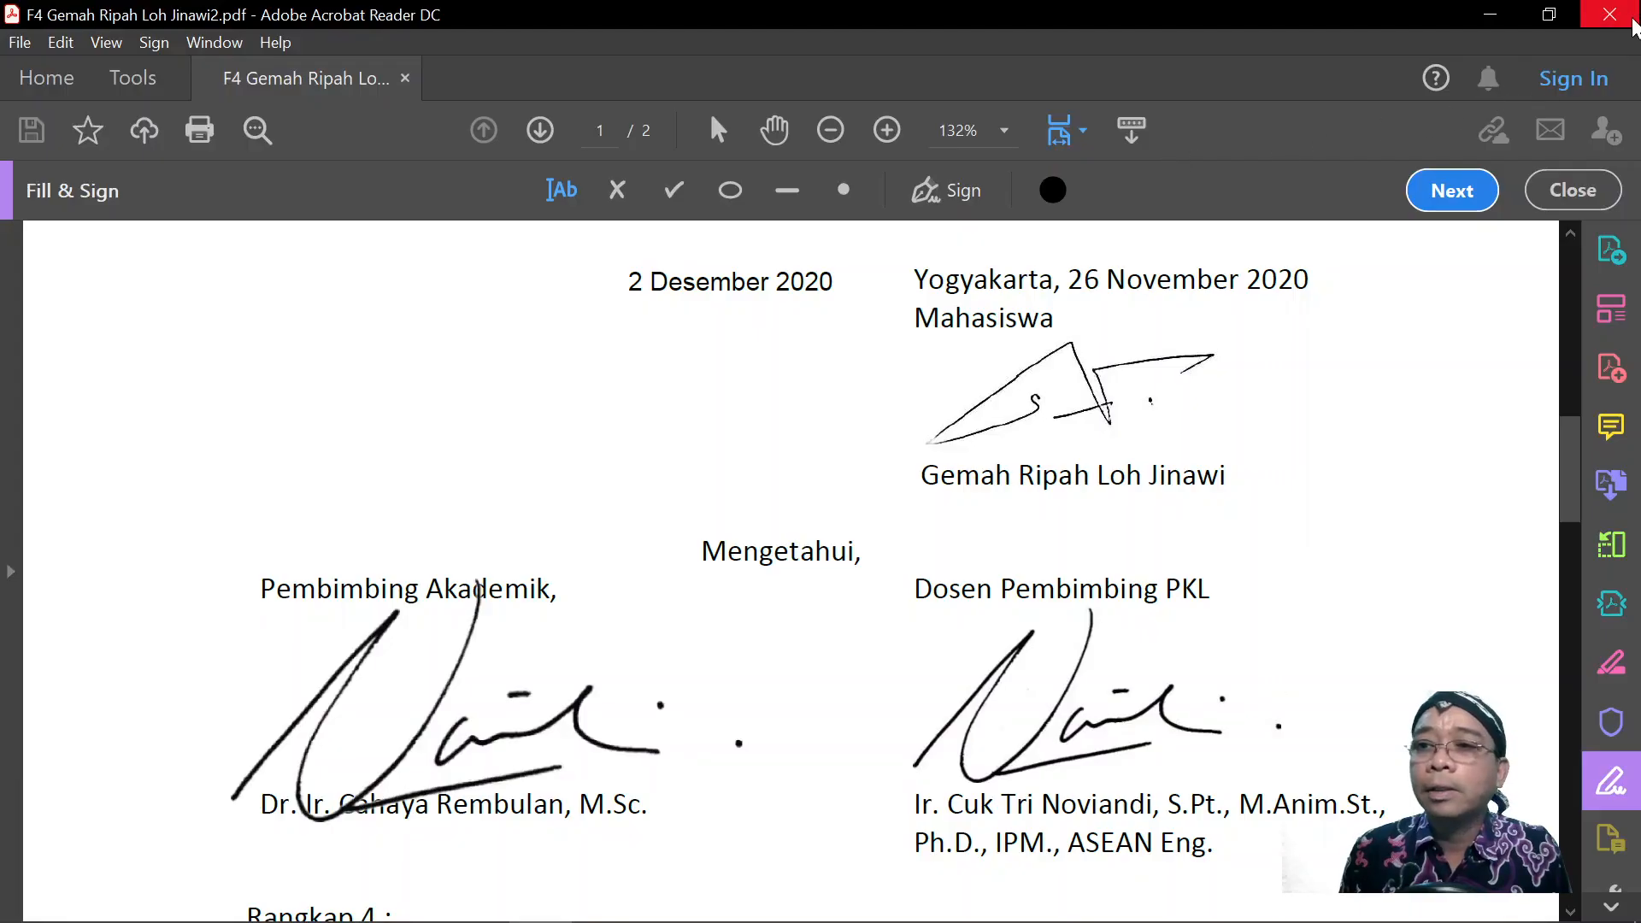
pyautogui.click(1610, 14)
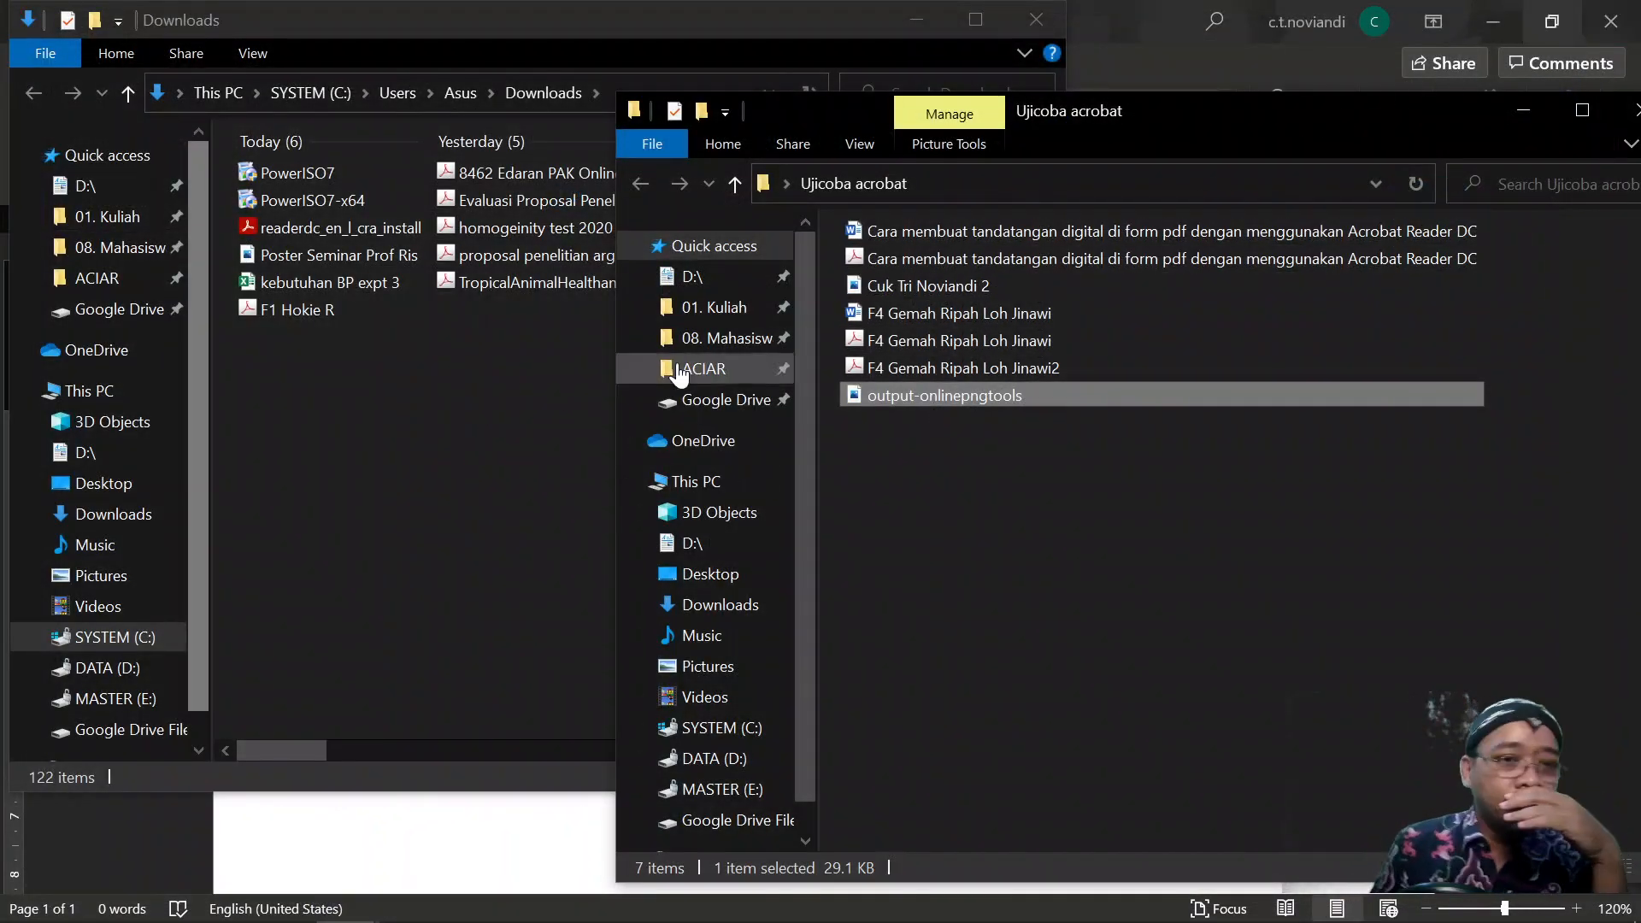
# Delete both signature pictures from the Word document.
pyautogui.click(916, 20)
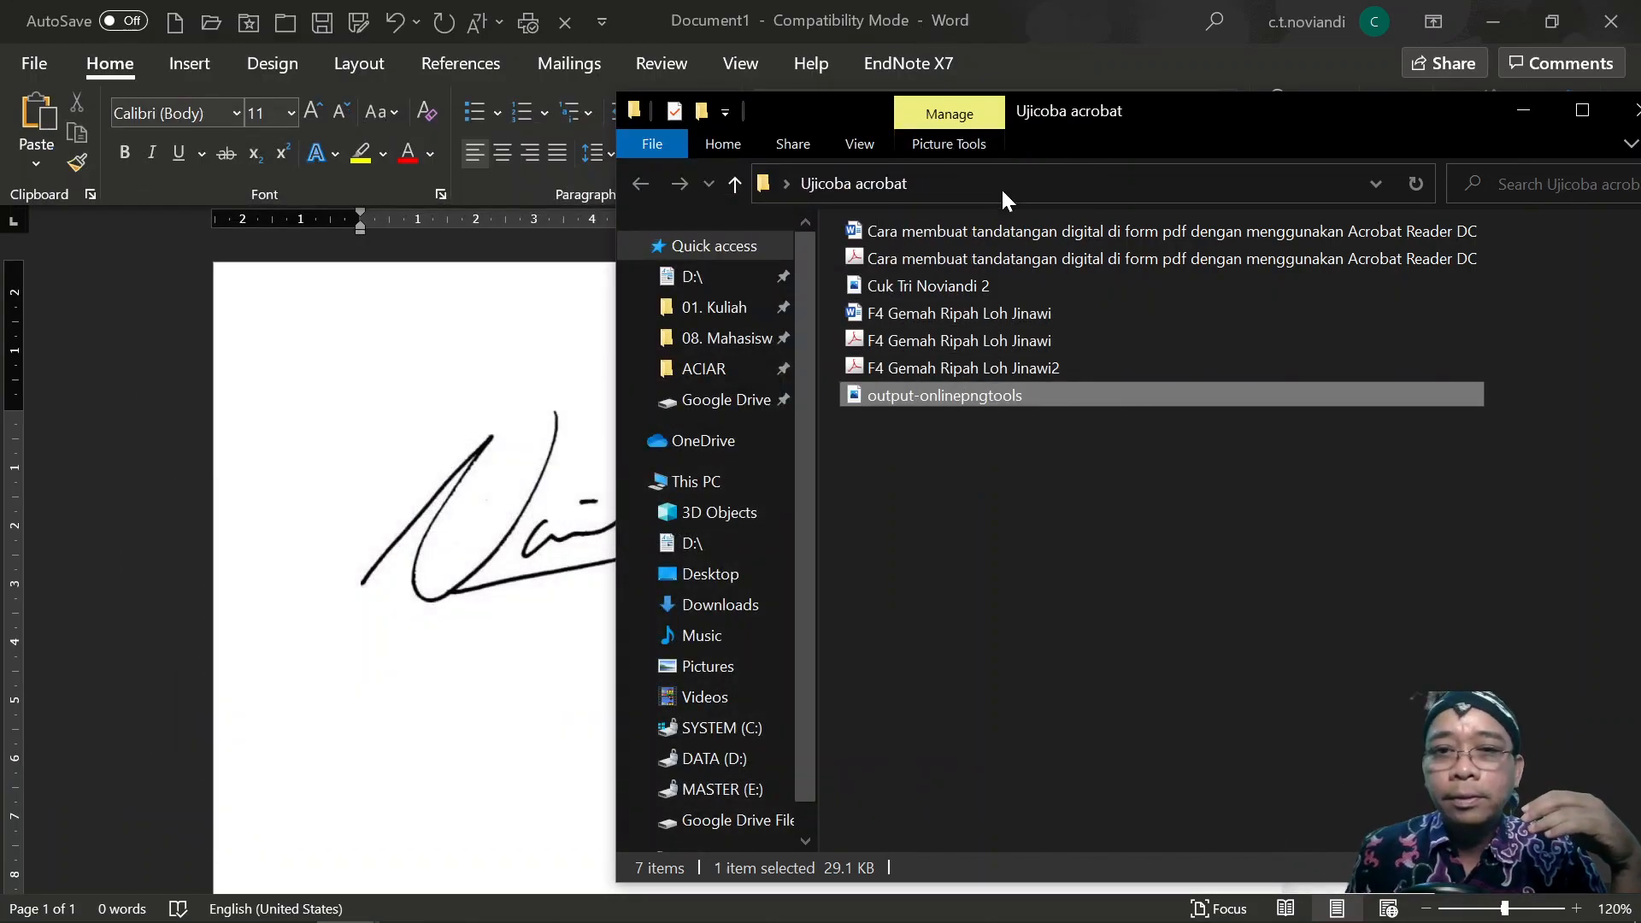
pyautogui.click(523, 408)
pyautogui.click(568, 515)
pyautogui.press('Delete')
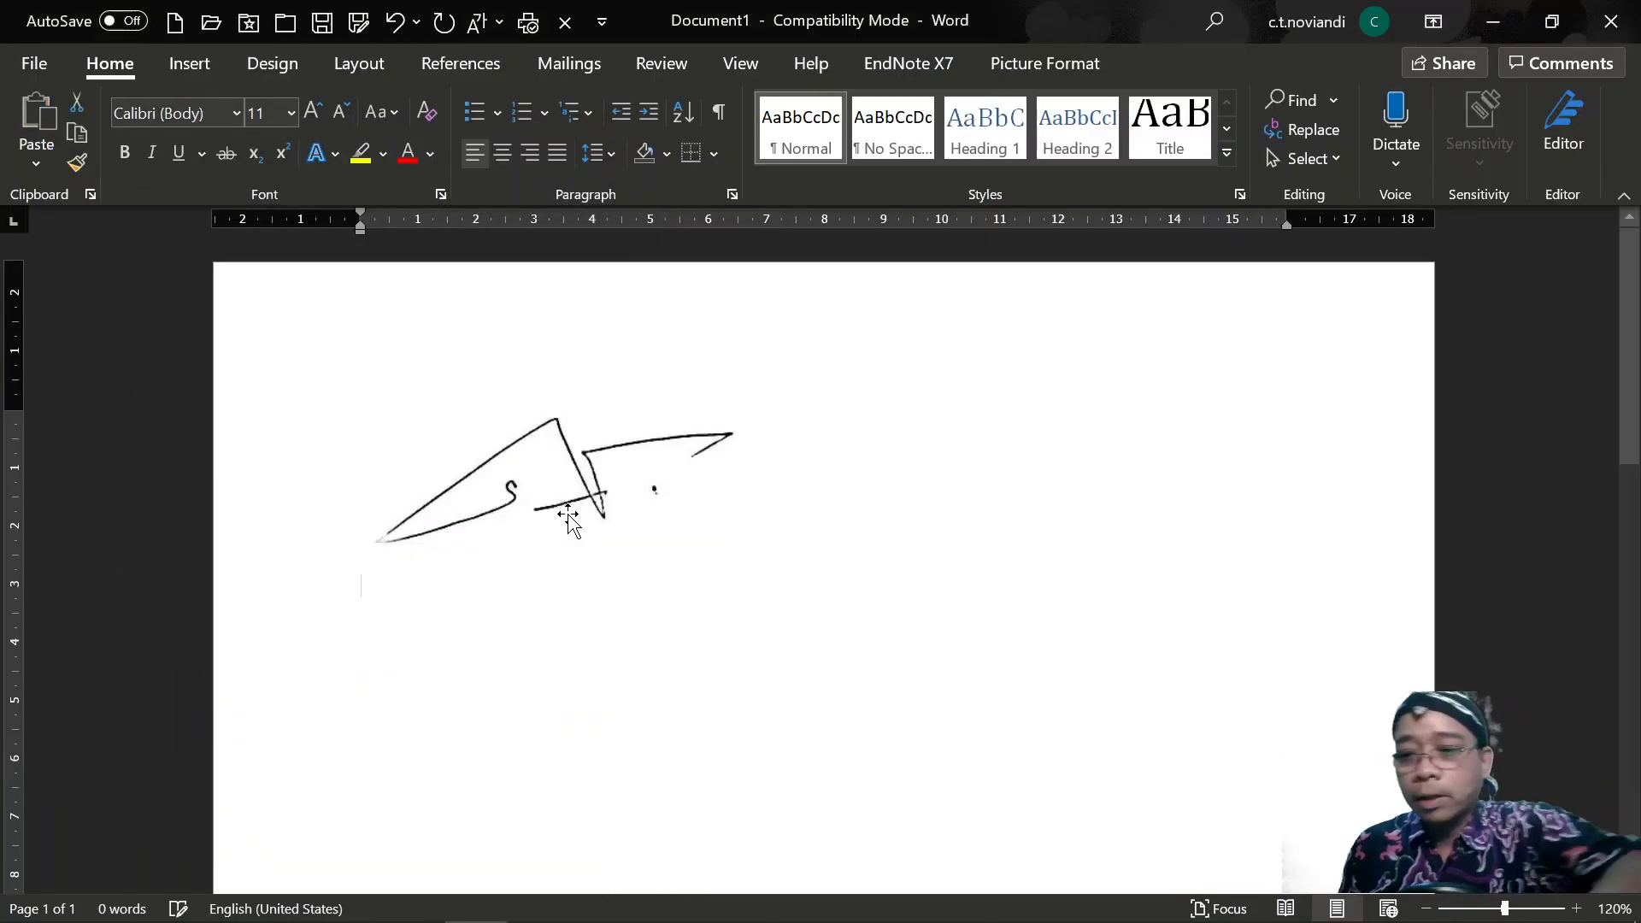
pyautogui.click(608, 523)
pyautogui.press('Delete')
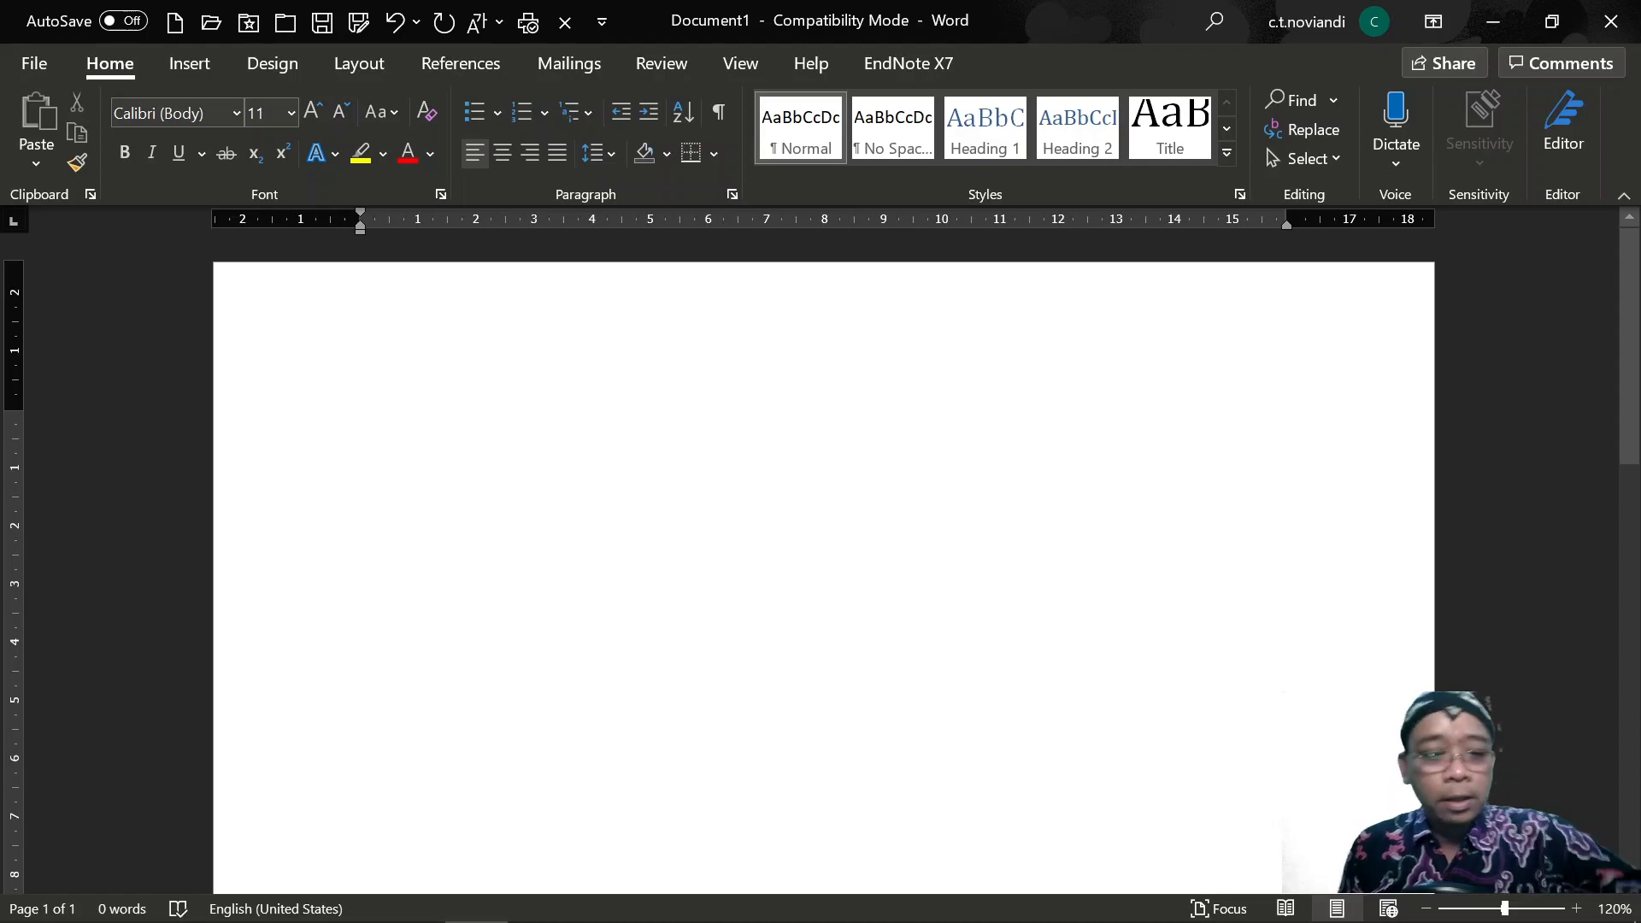
# Open the saved copy F4 Gemah Ripah Loh Jinawi2 from the Ujicoba acrobat folder in Acrobat Pro.
pyautogui.hotkey('alt', 'Tab')
pyautogui.click(1025, 369)
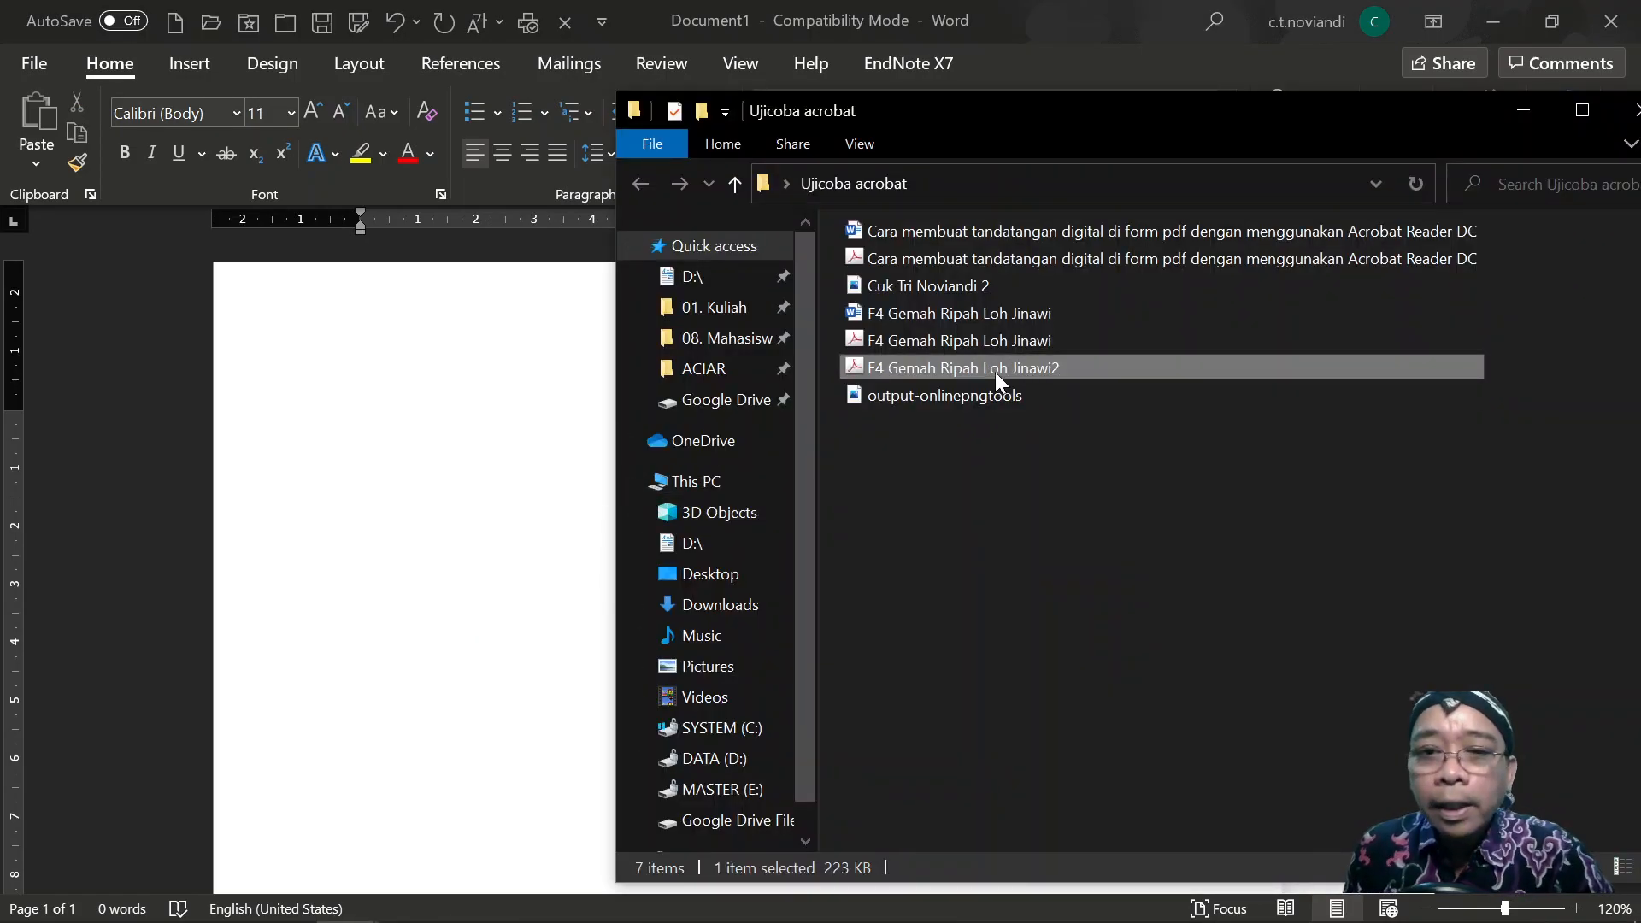
pyautogui.click(931, 371)
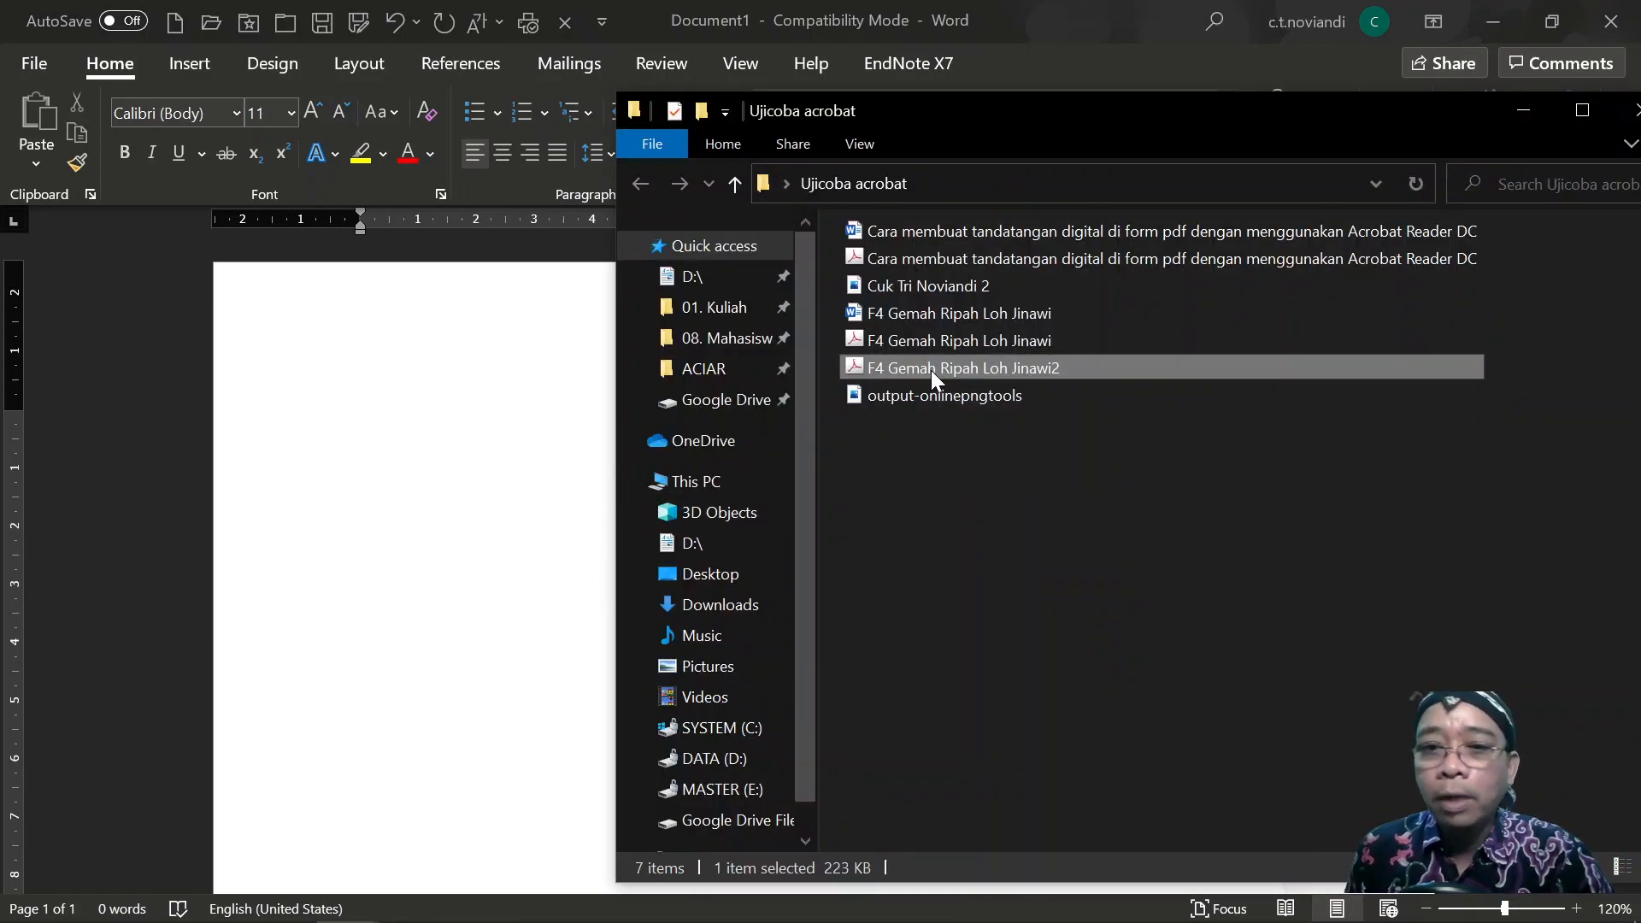
pyautogui.doubleClick(858, 364)
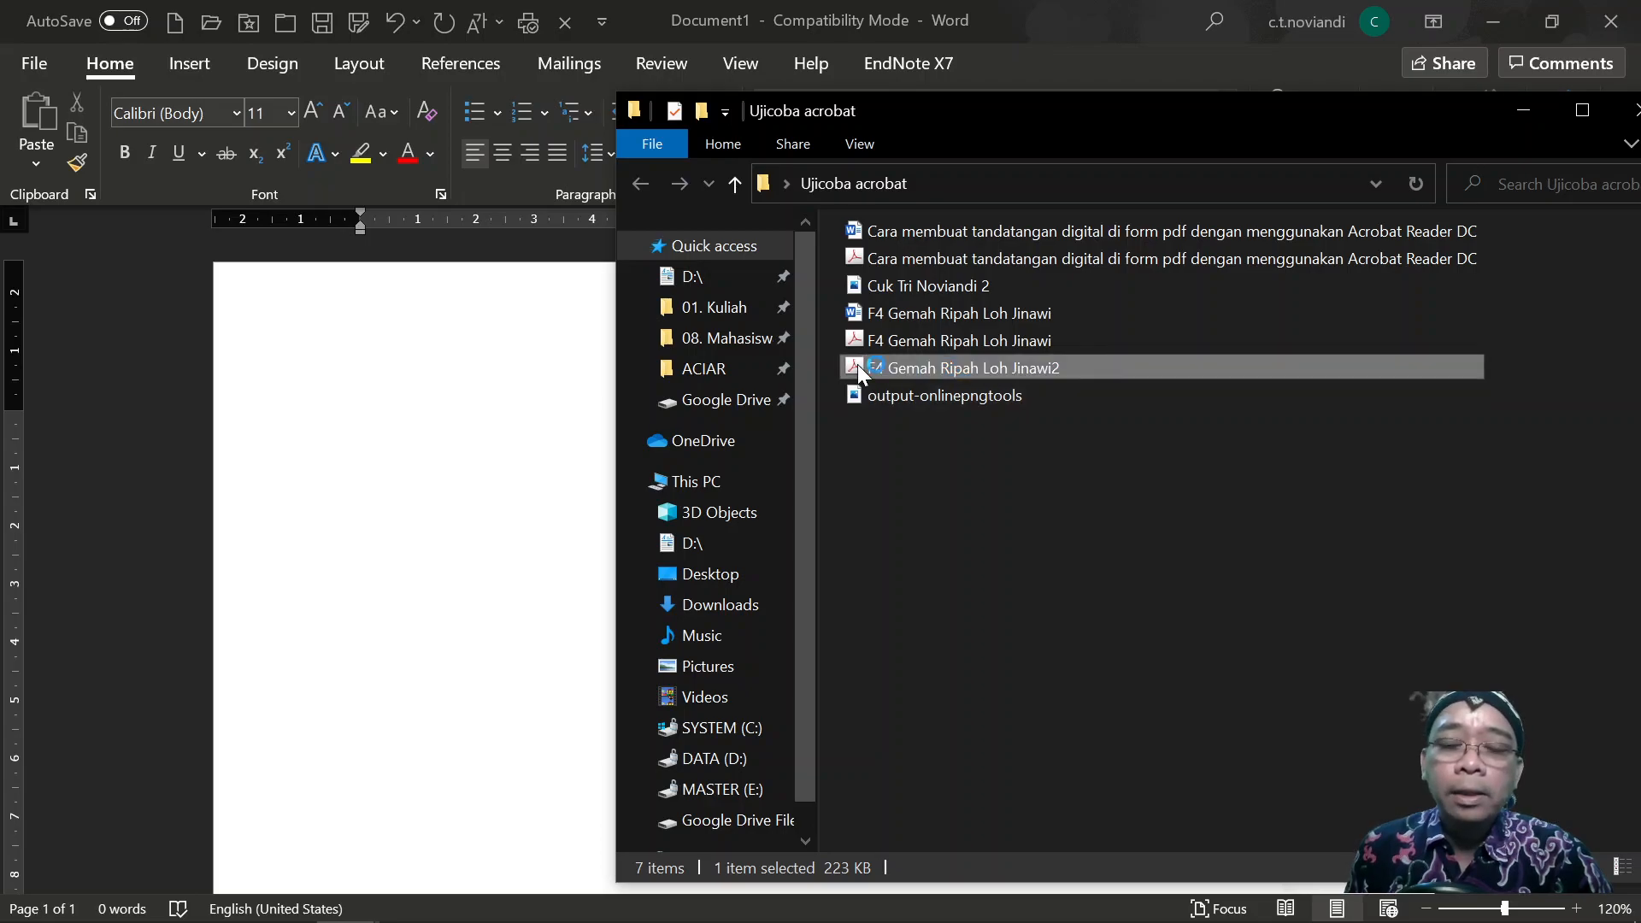
# Inspect the Mahasiswa, Dosen Pembimbing PKL and Pembimbing Akademik signature images in the PDF.
pyautogui.scroll(-15, 858, 364)
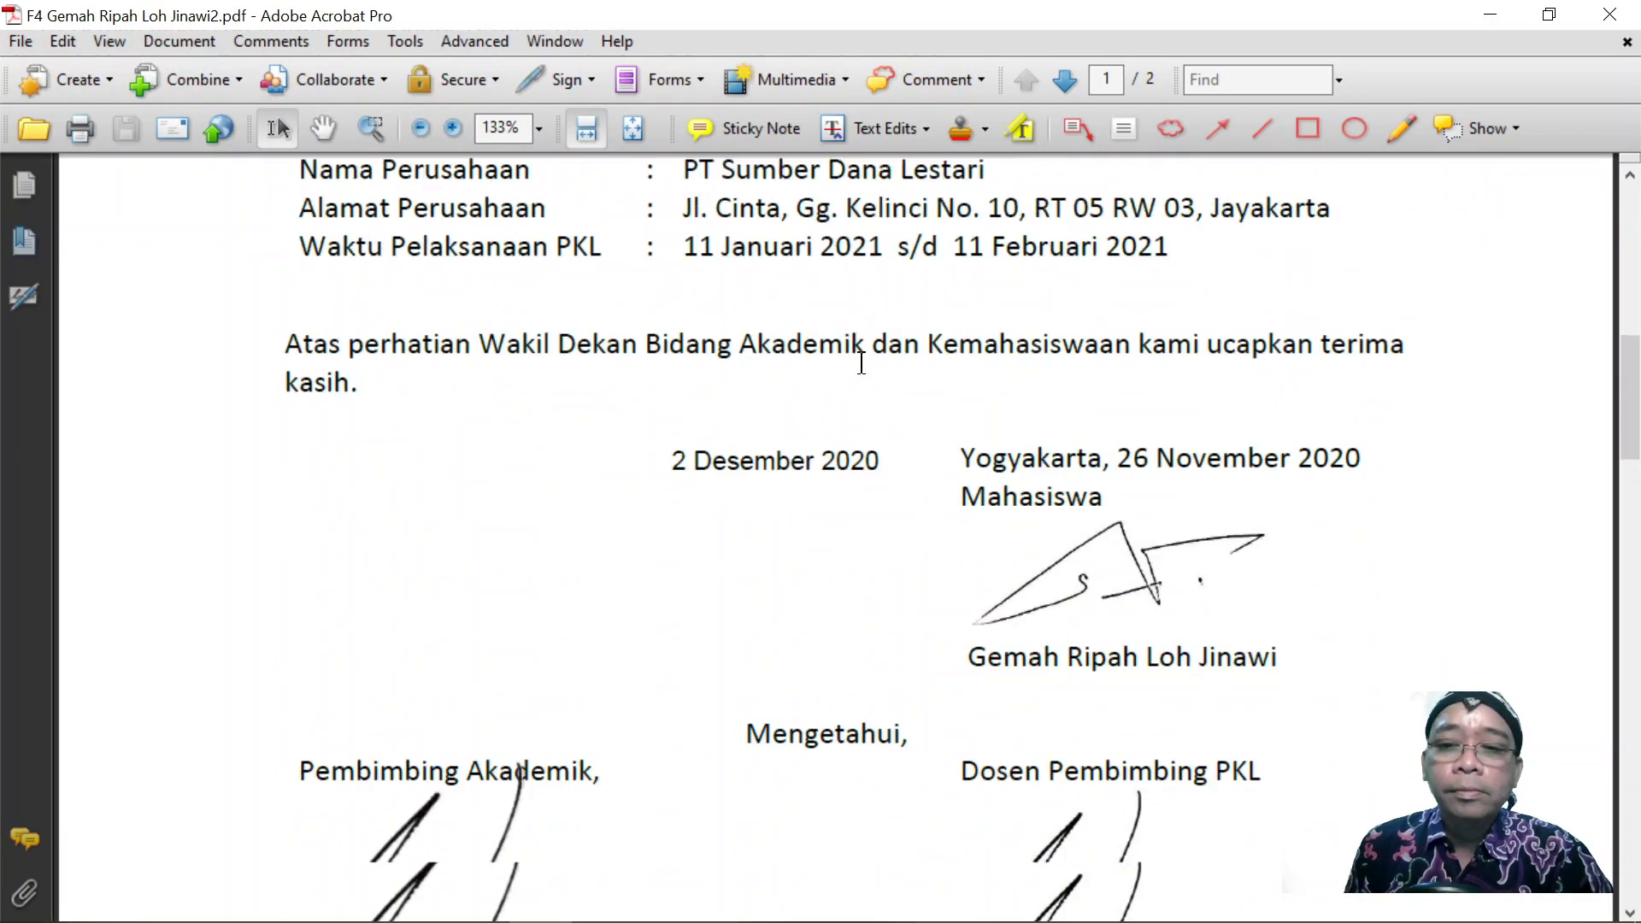
pyautogui.scroll(-3, 861, 364)
pyautogui.click(1081, 348)
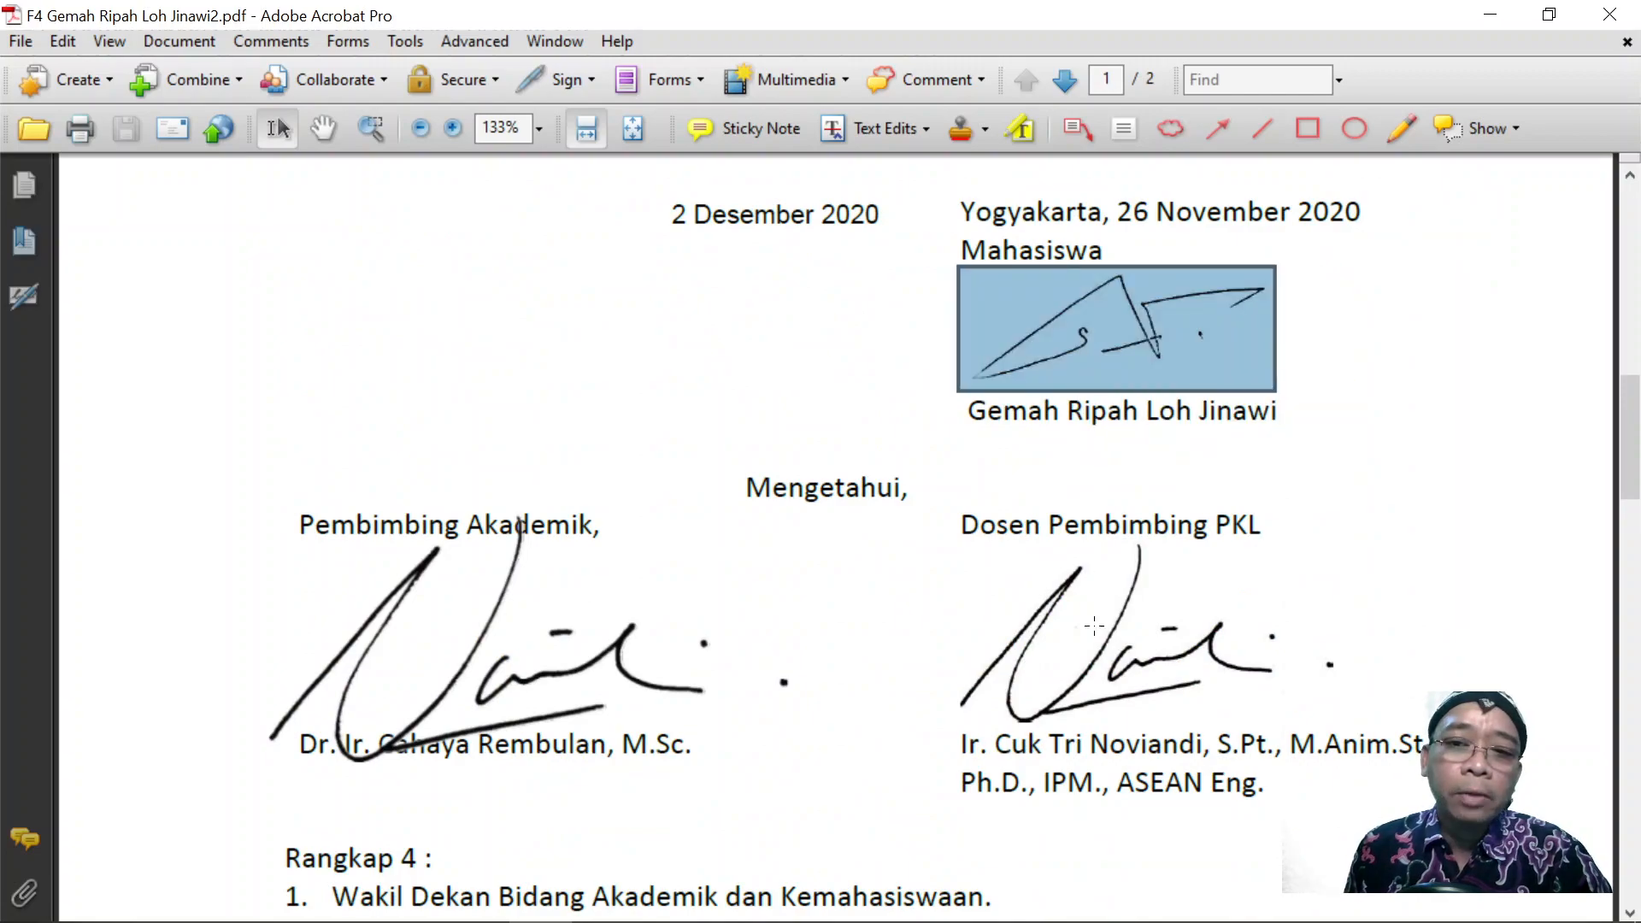
pyautogui.click(1104, 656)
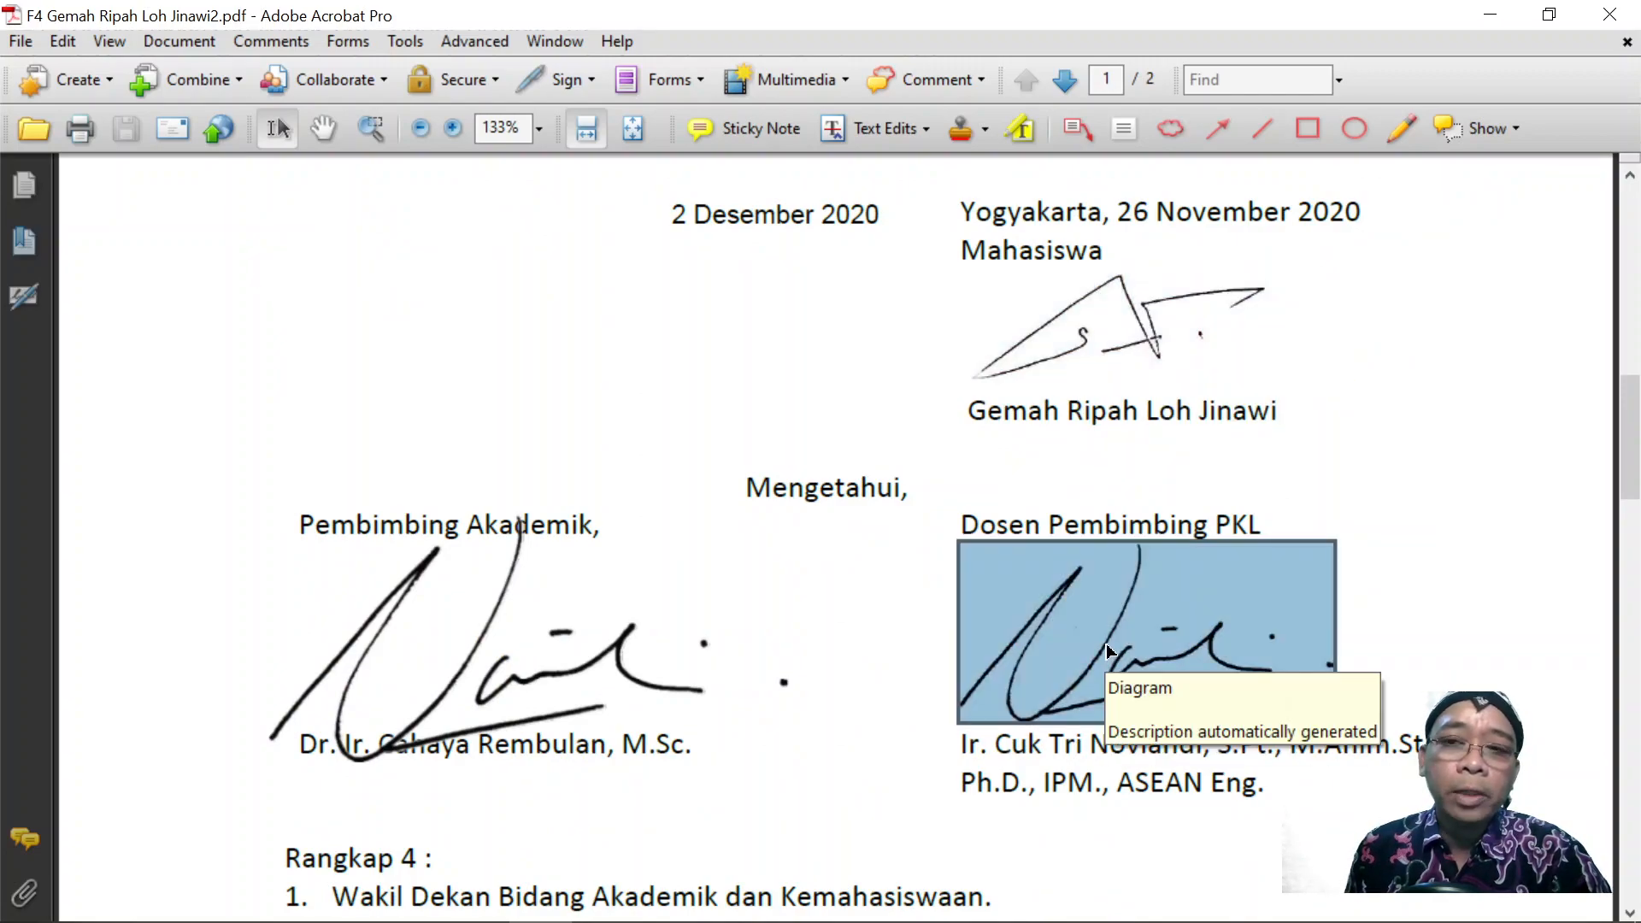
pyautogui.click(600, 646)
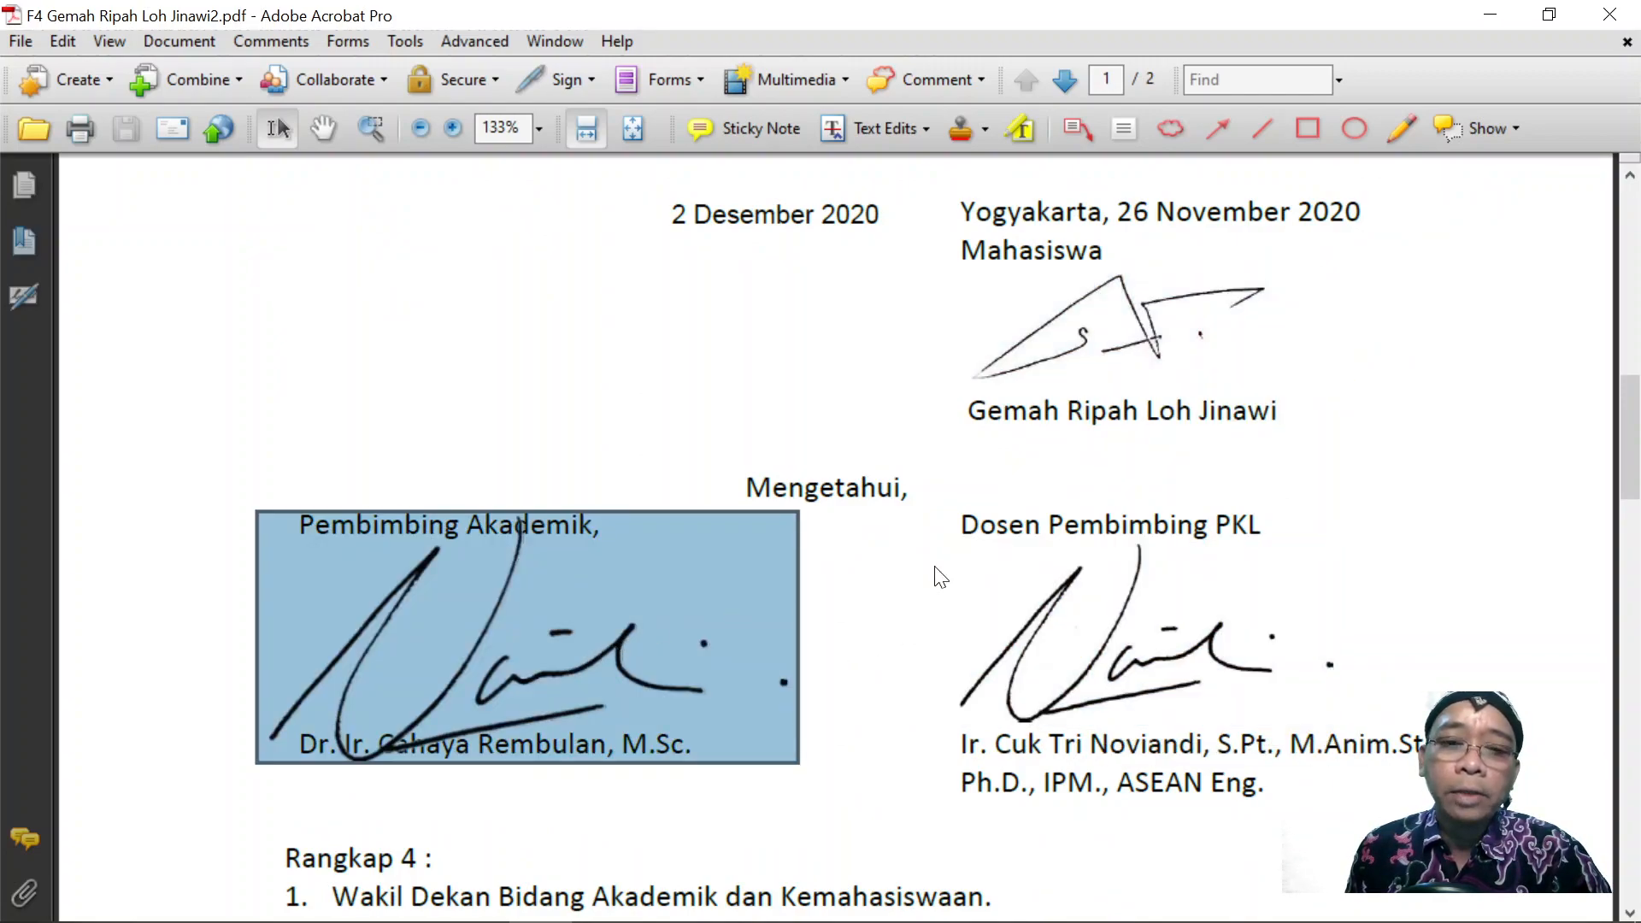
pyautogui.click(1162, 354)
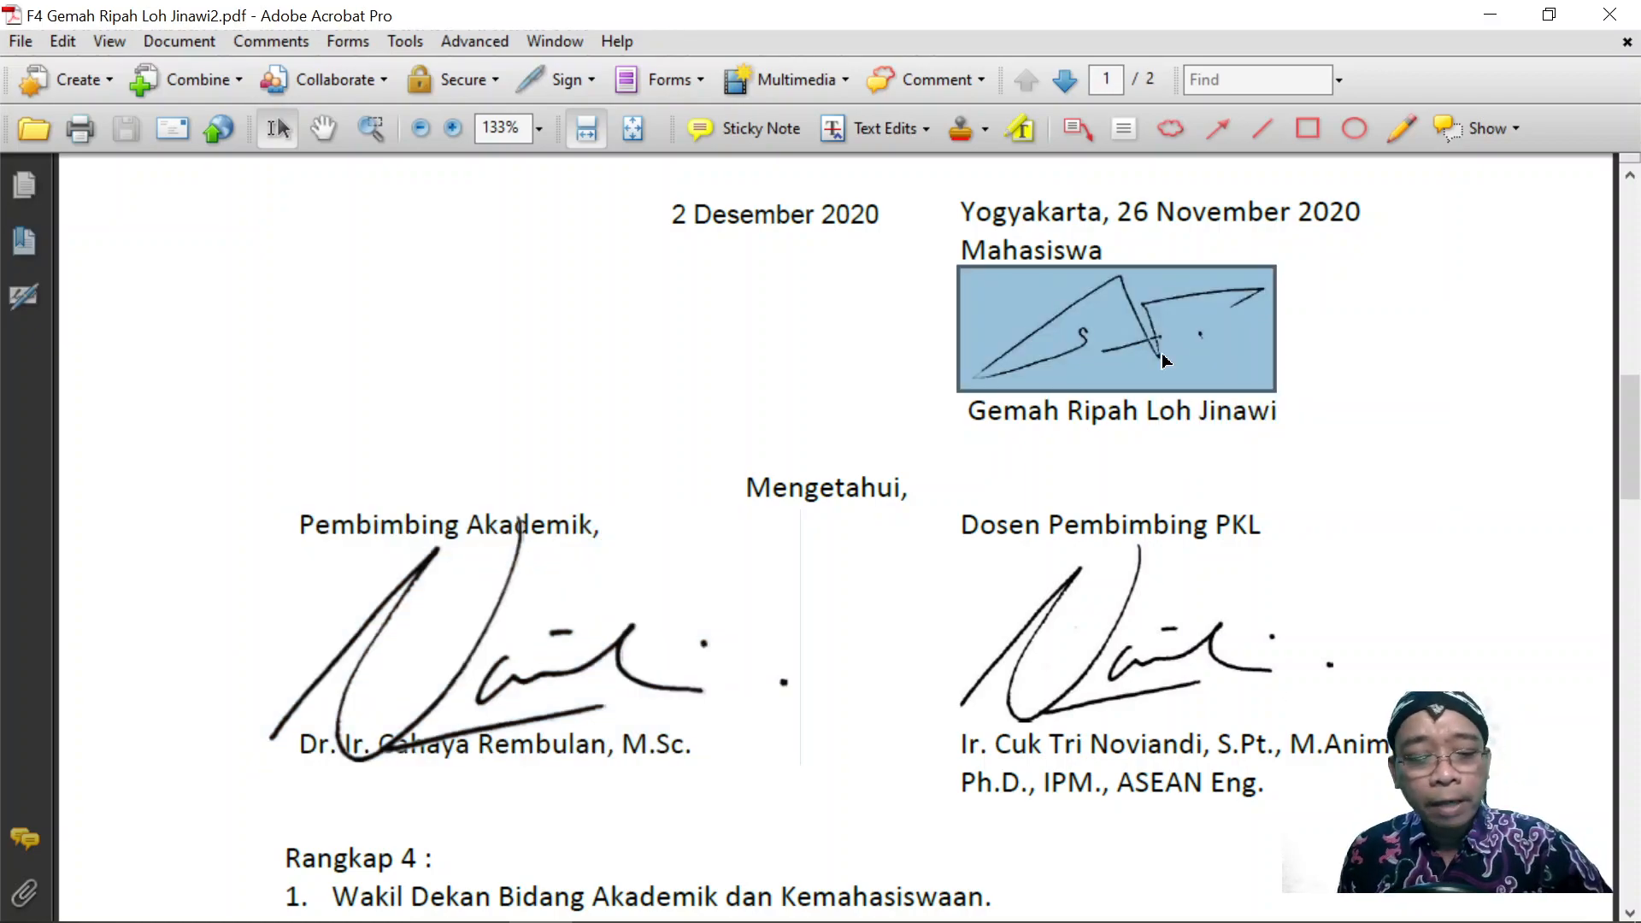
# Paste the first signature and the Dosen Pembimbing PKL signature into the Word document.
pyautogui.hotkey('alt', 'Tab')
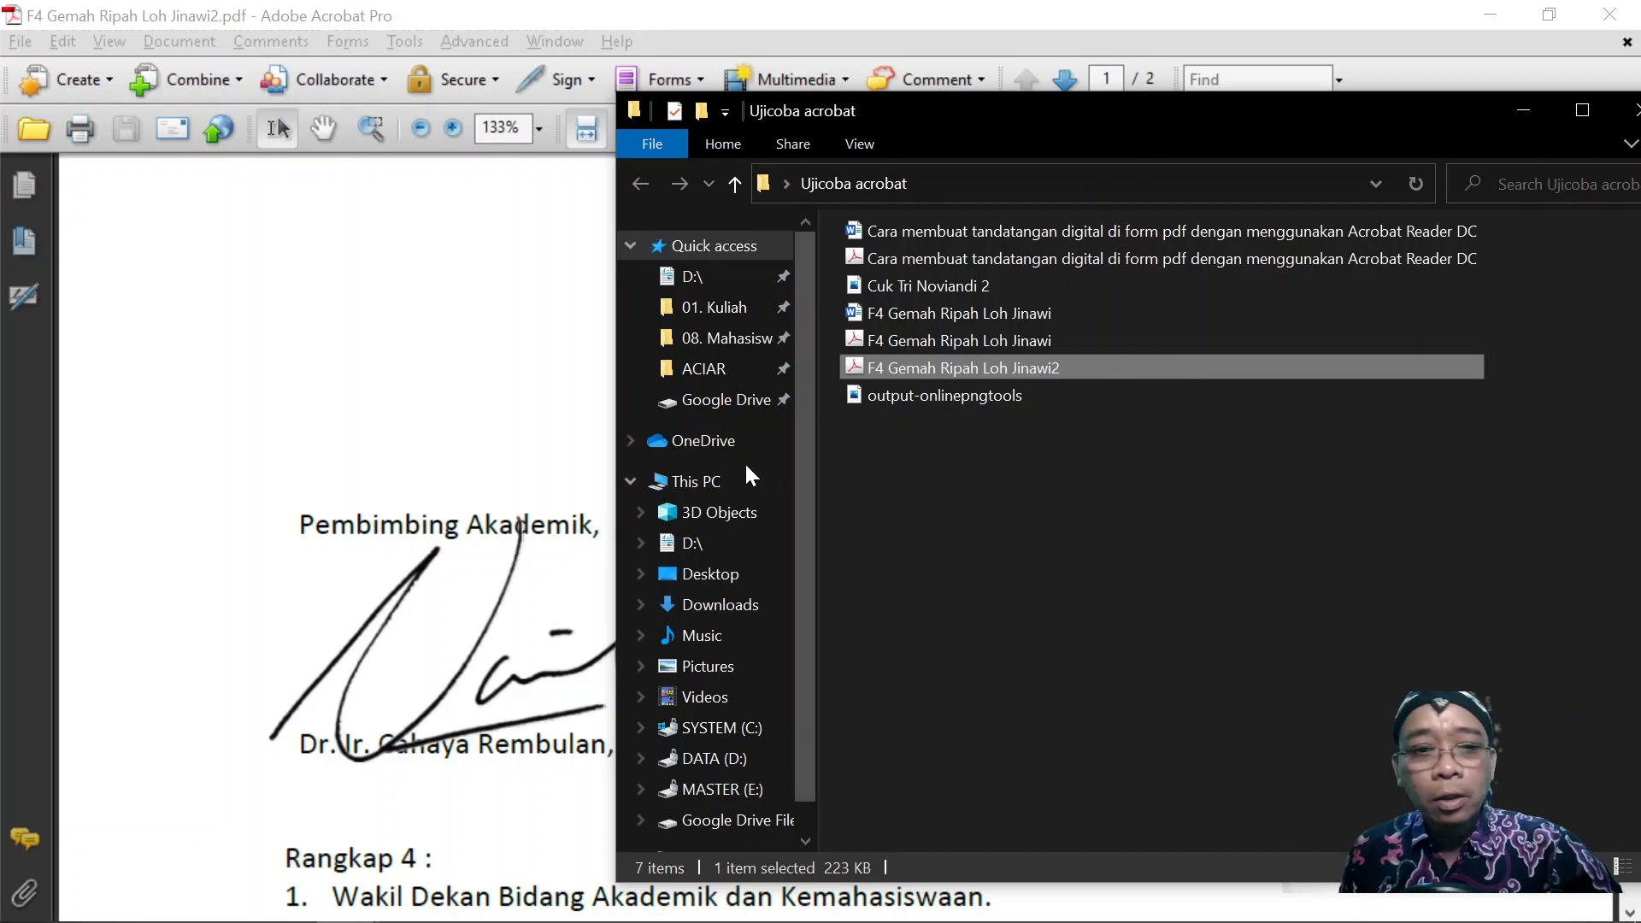
pyautogui.hotkey('alt', 'Tab')
pyautogui.hotkey('alt', 'Tab')
pyautogui.hotkey('alt', 'Tab')
pyautogui.hotkey('ctrl', 'v')
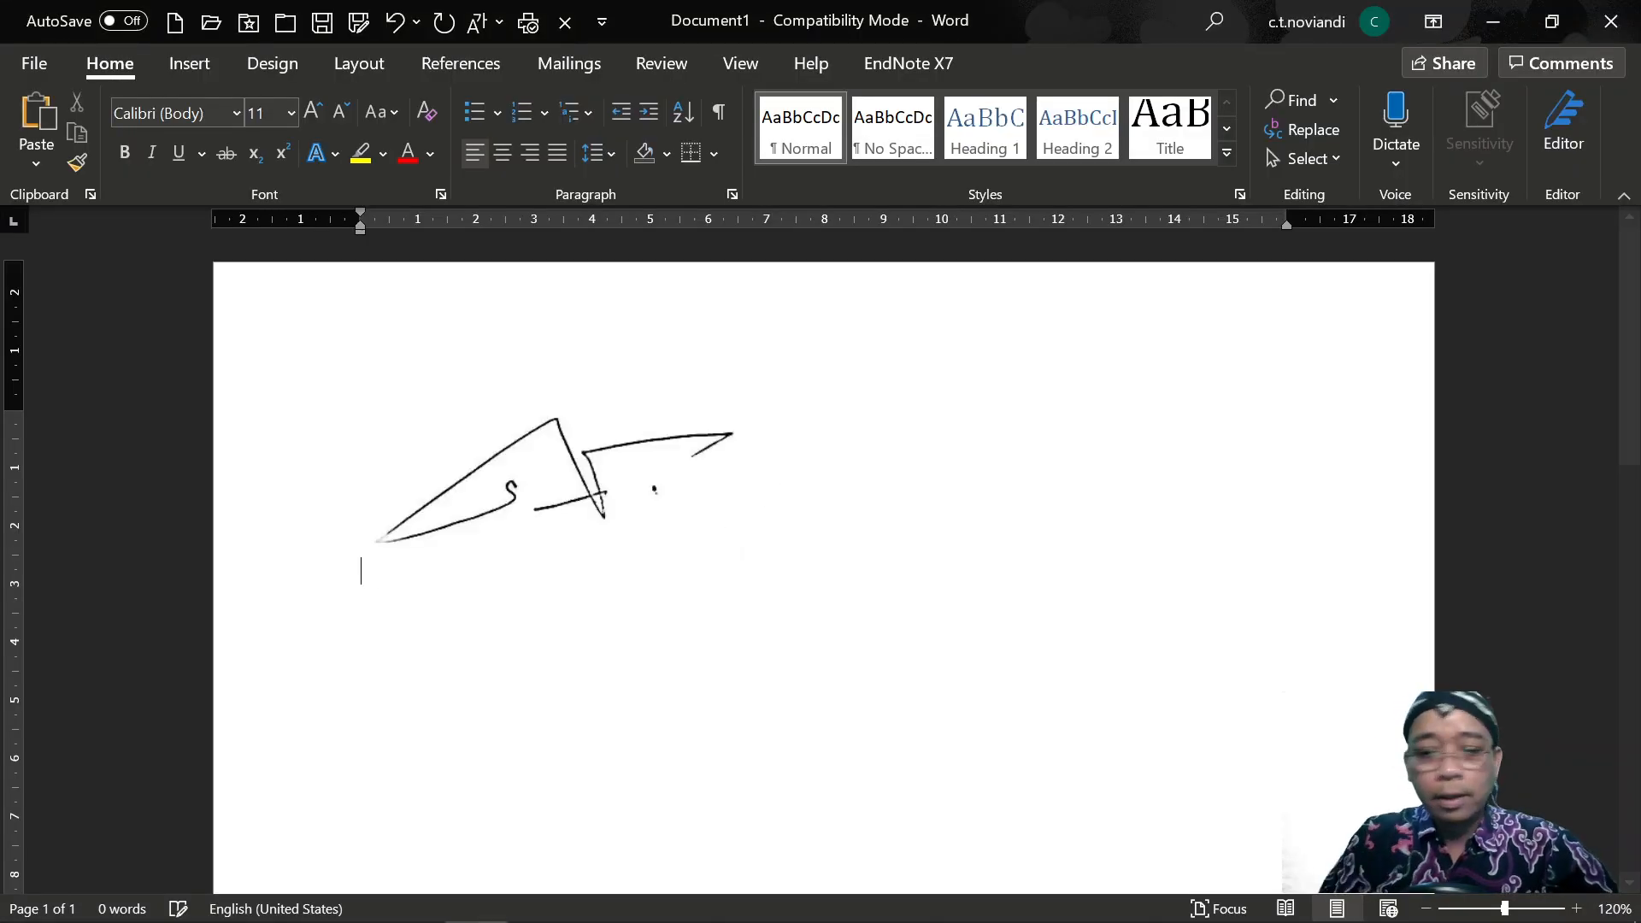
pyautogui.hotkey('alt', 'Tab')
pyautogui.click(1041, 639)
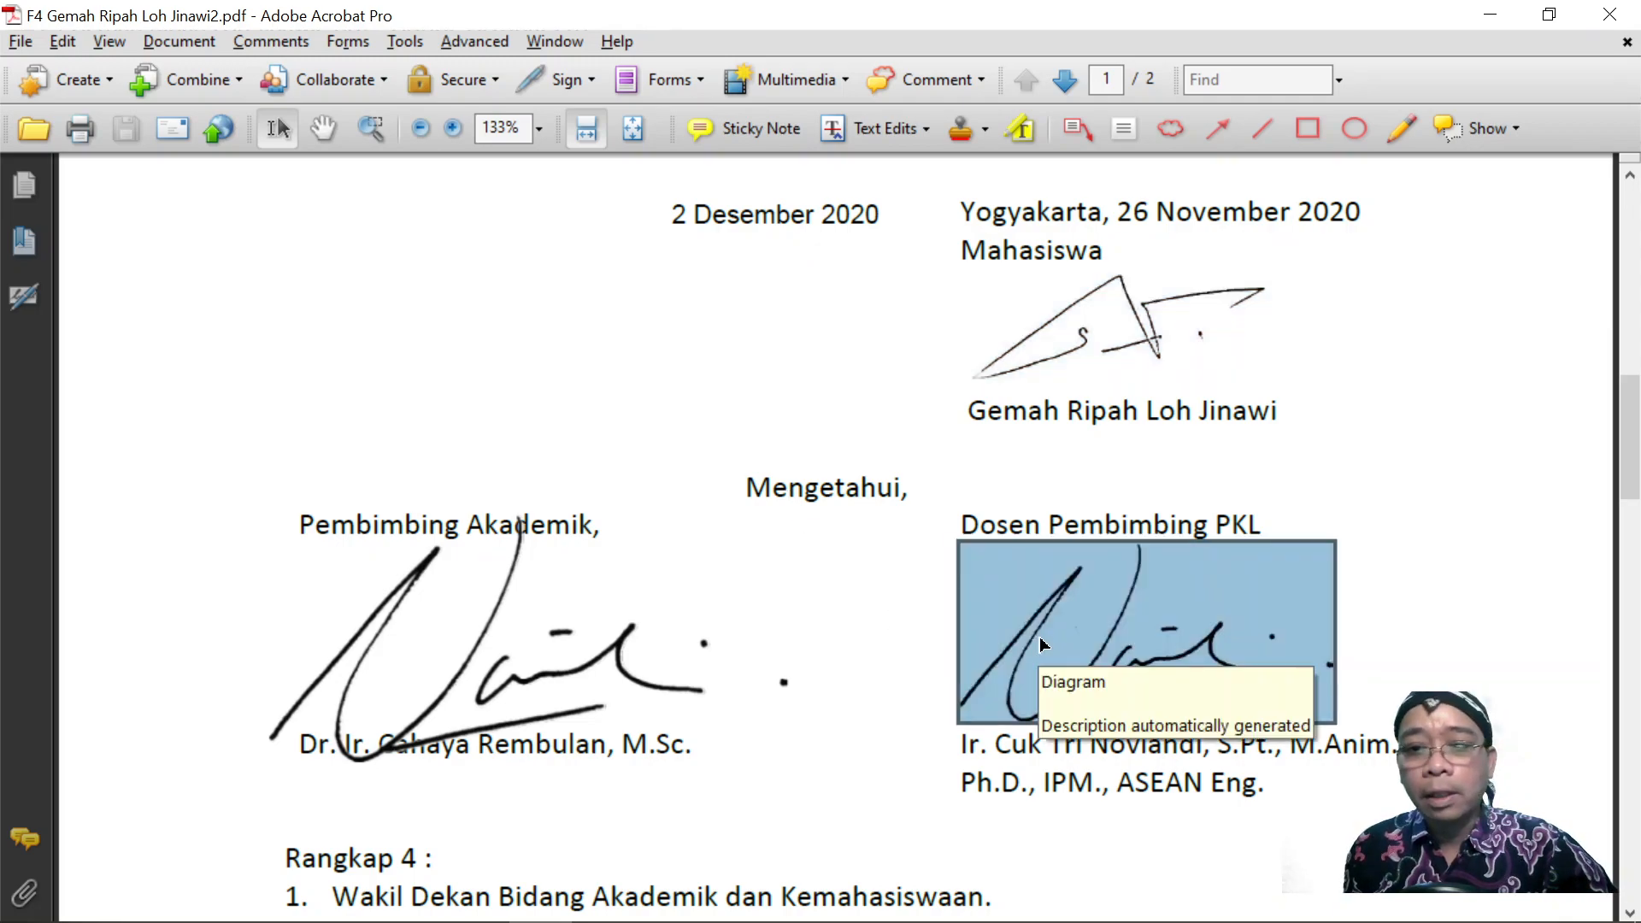
pyautogui.hotkey('alt', 'Tab')
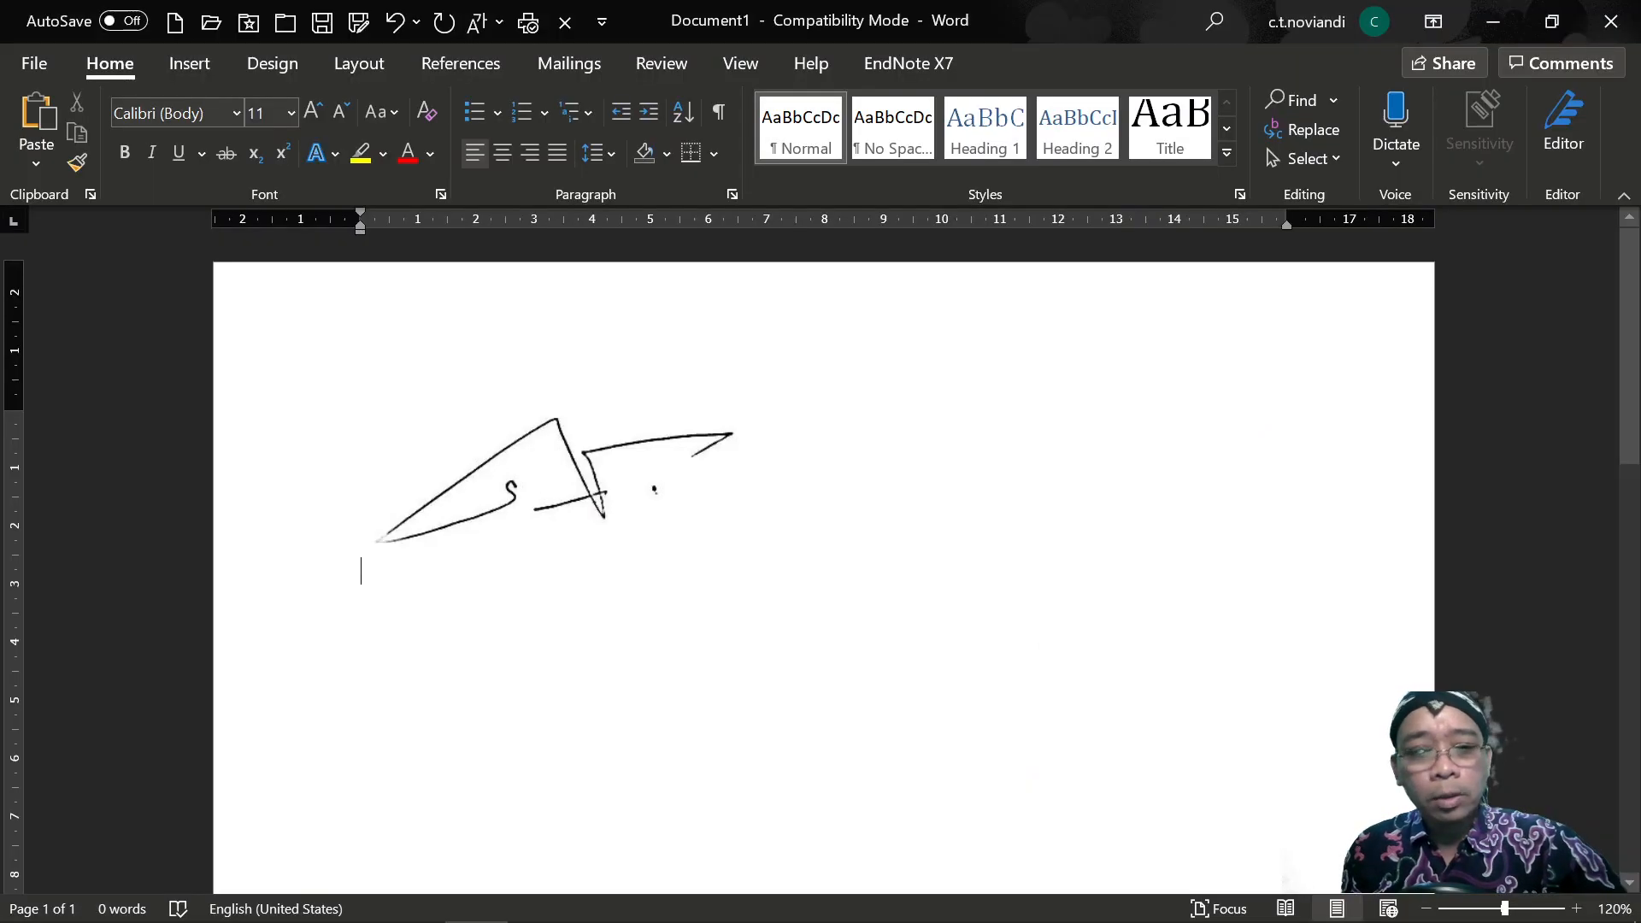
pyautogui.hotkey('ctrl', 'v')
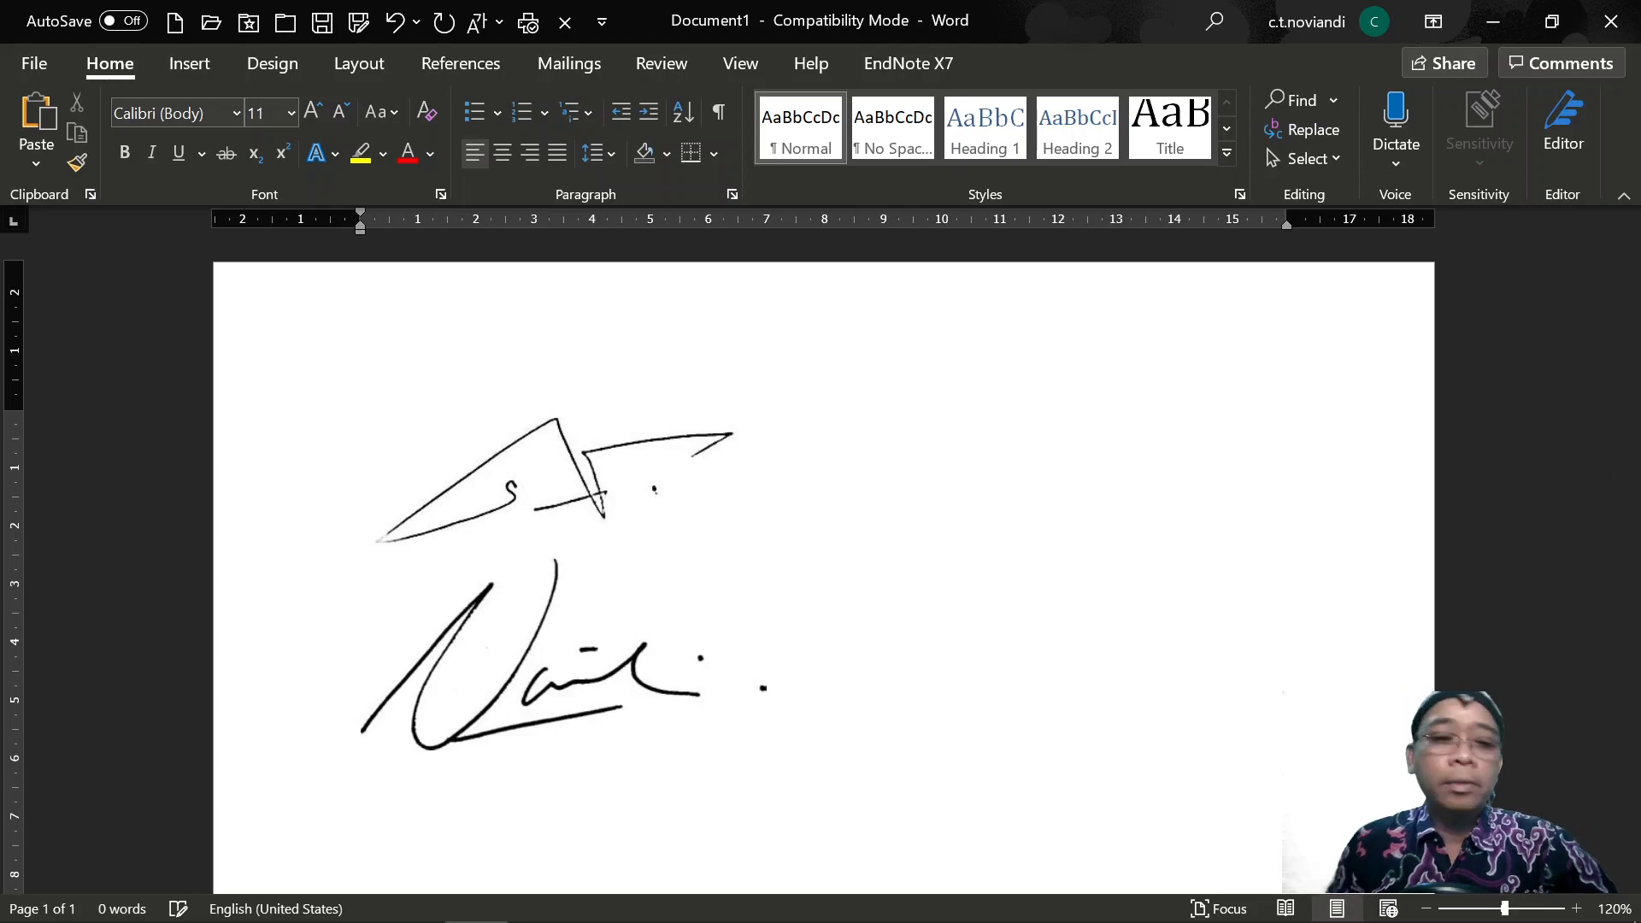
# Paste the Pembimbing Akademik signature into Word below the others.
pyautogui.hotkey('alt', 'Tab')
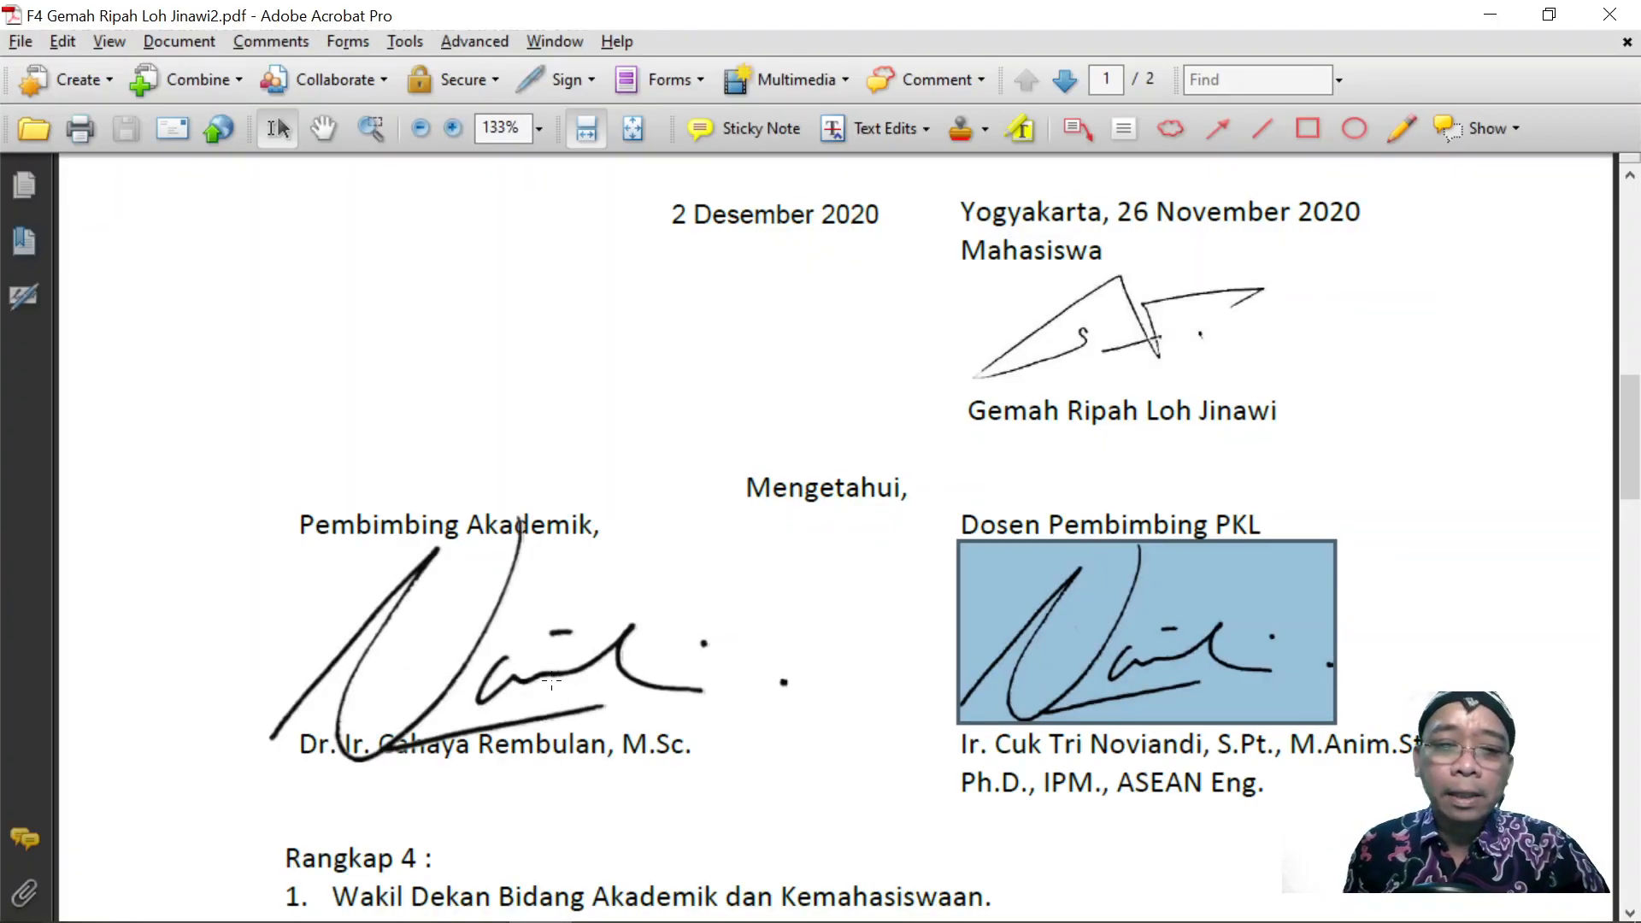
pyautogui.click(551, 684)
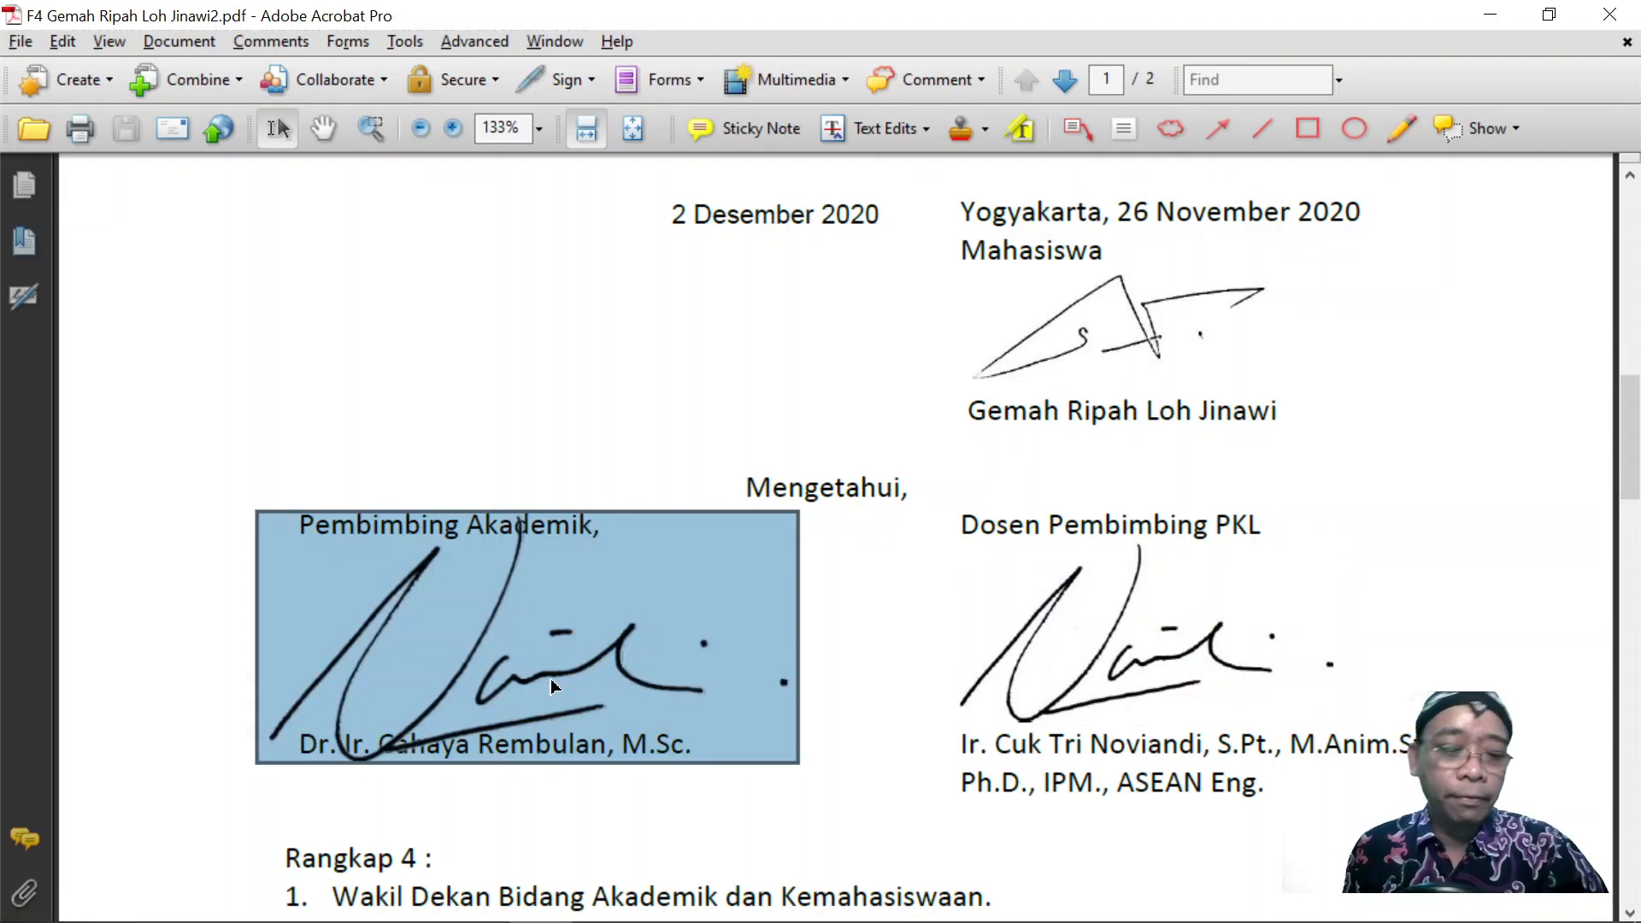
pyautogui.hotkey('alt', 'Tab')
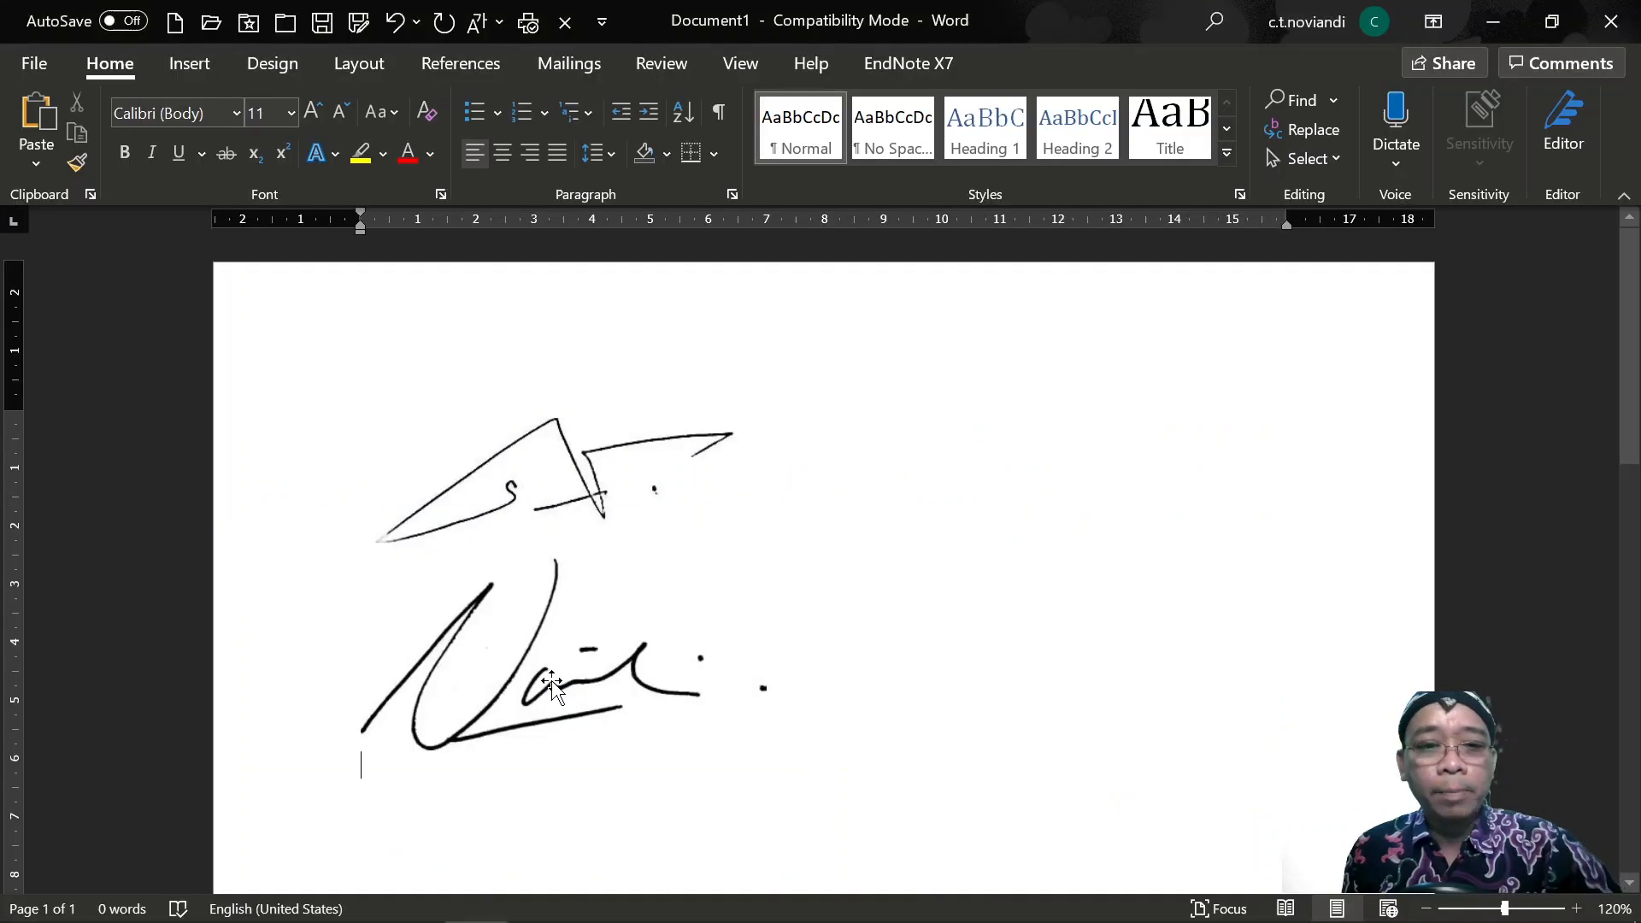
pyautogui.hotkey('ctrl', 'v')
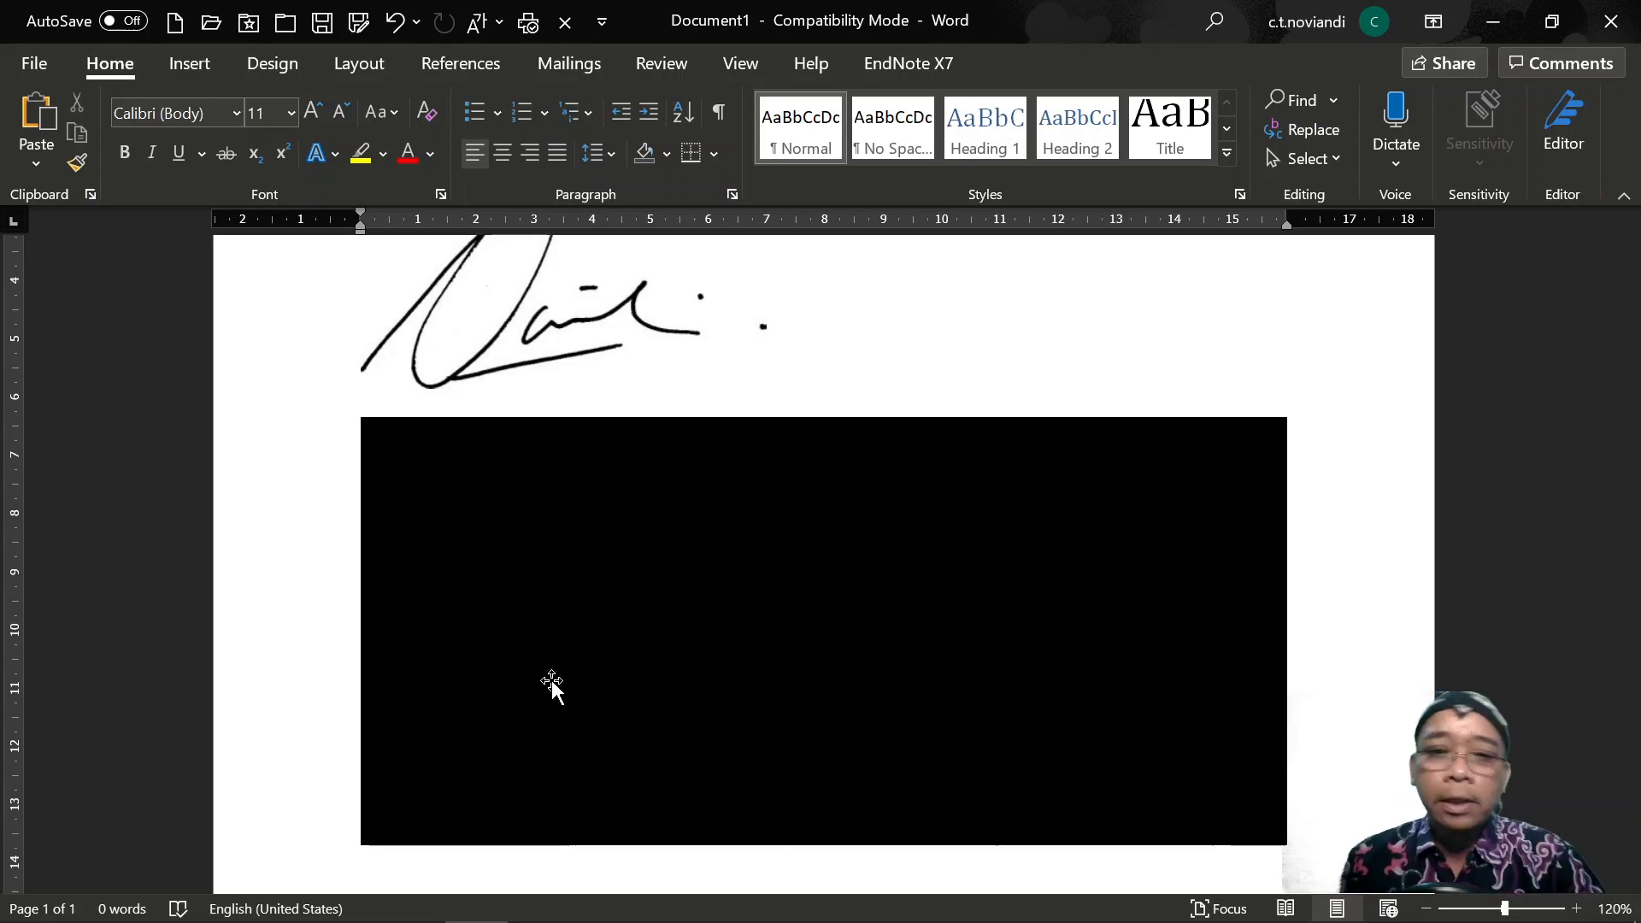
# Hide Word, clear the signature selection and close Acrobat Pro.
pyautogui.click(1484, 24)
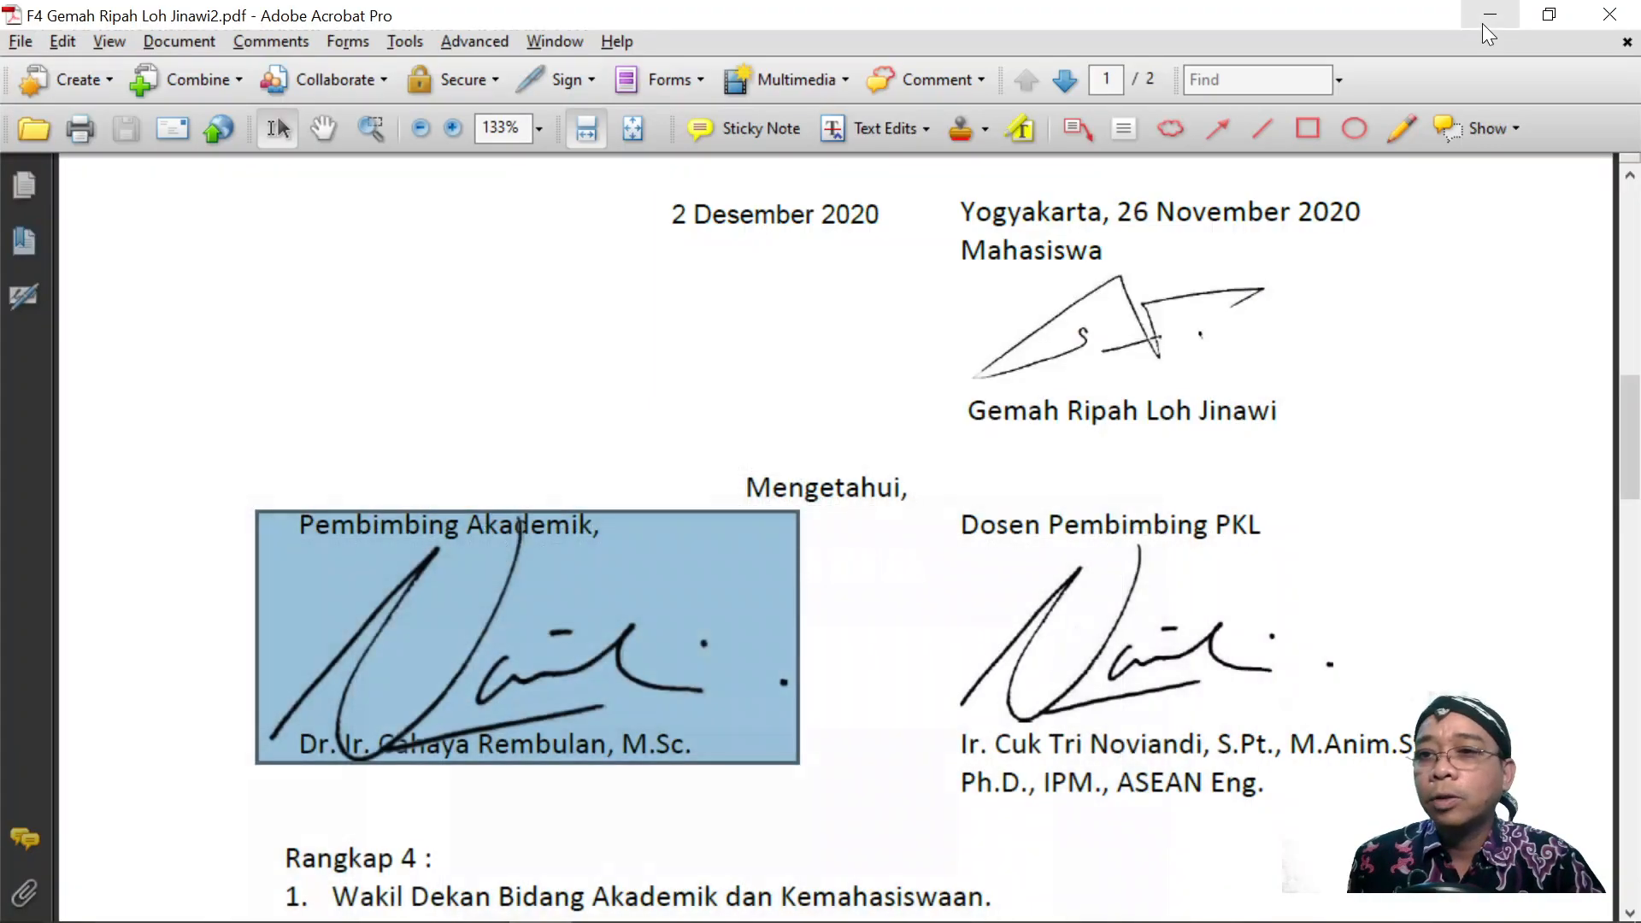
pyautogui.click(1290, 220)
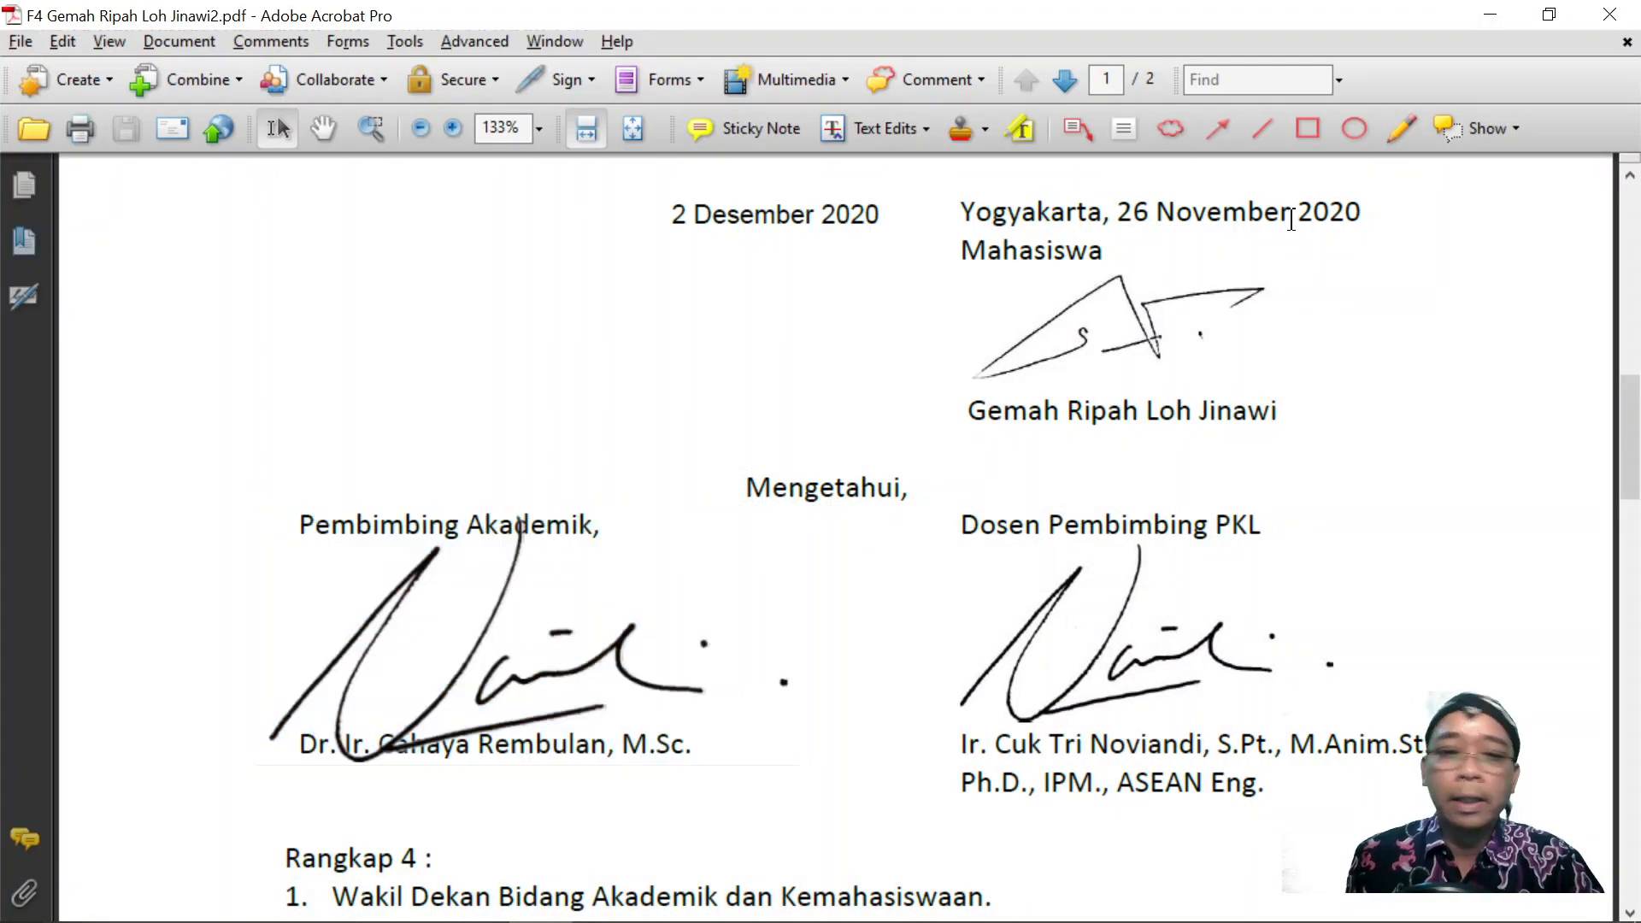
pyautogui.click(1626, 12)
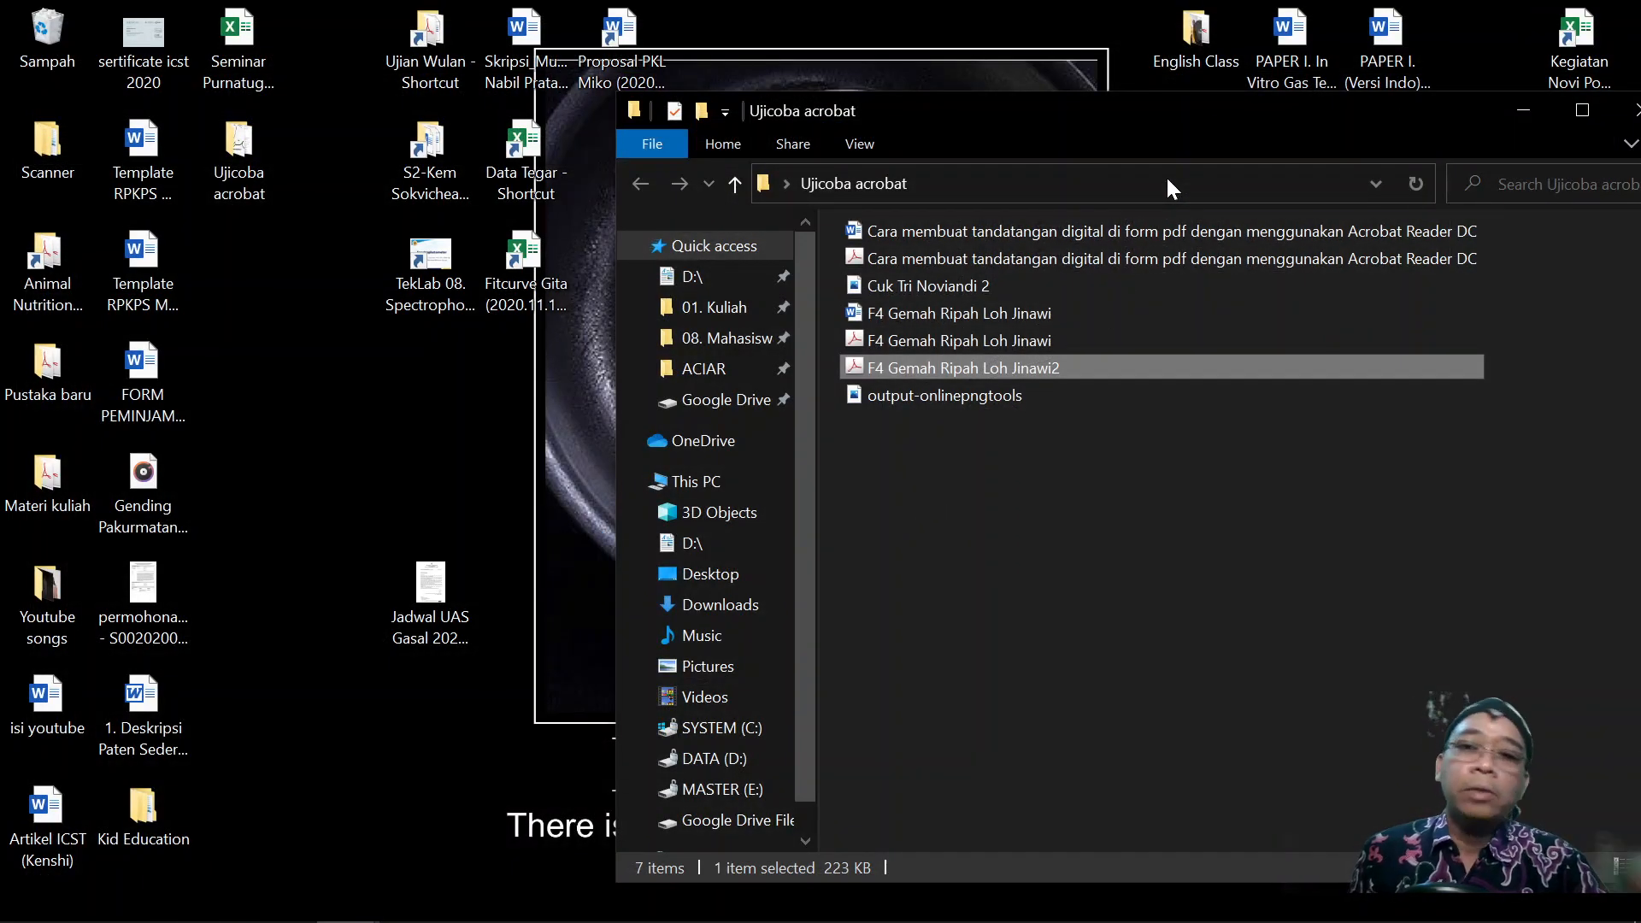
# Briefly open the original F4 Gemah Ripah Loh Jinawi PDF in Acrobat Pro, then close it.
pyautogui.moveTo(1205, 107); pyautogui.dragTo(1016, 116)
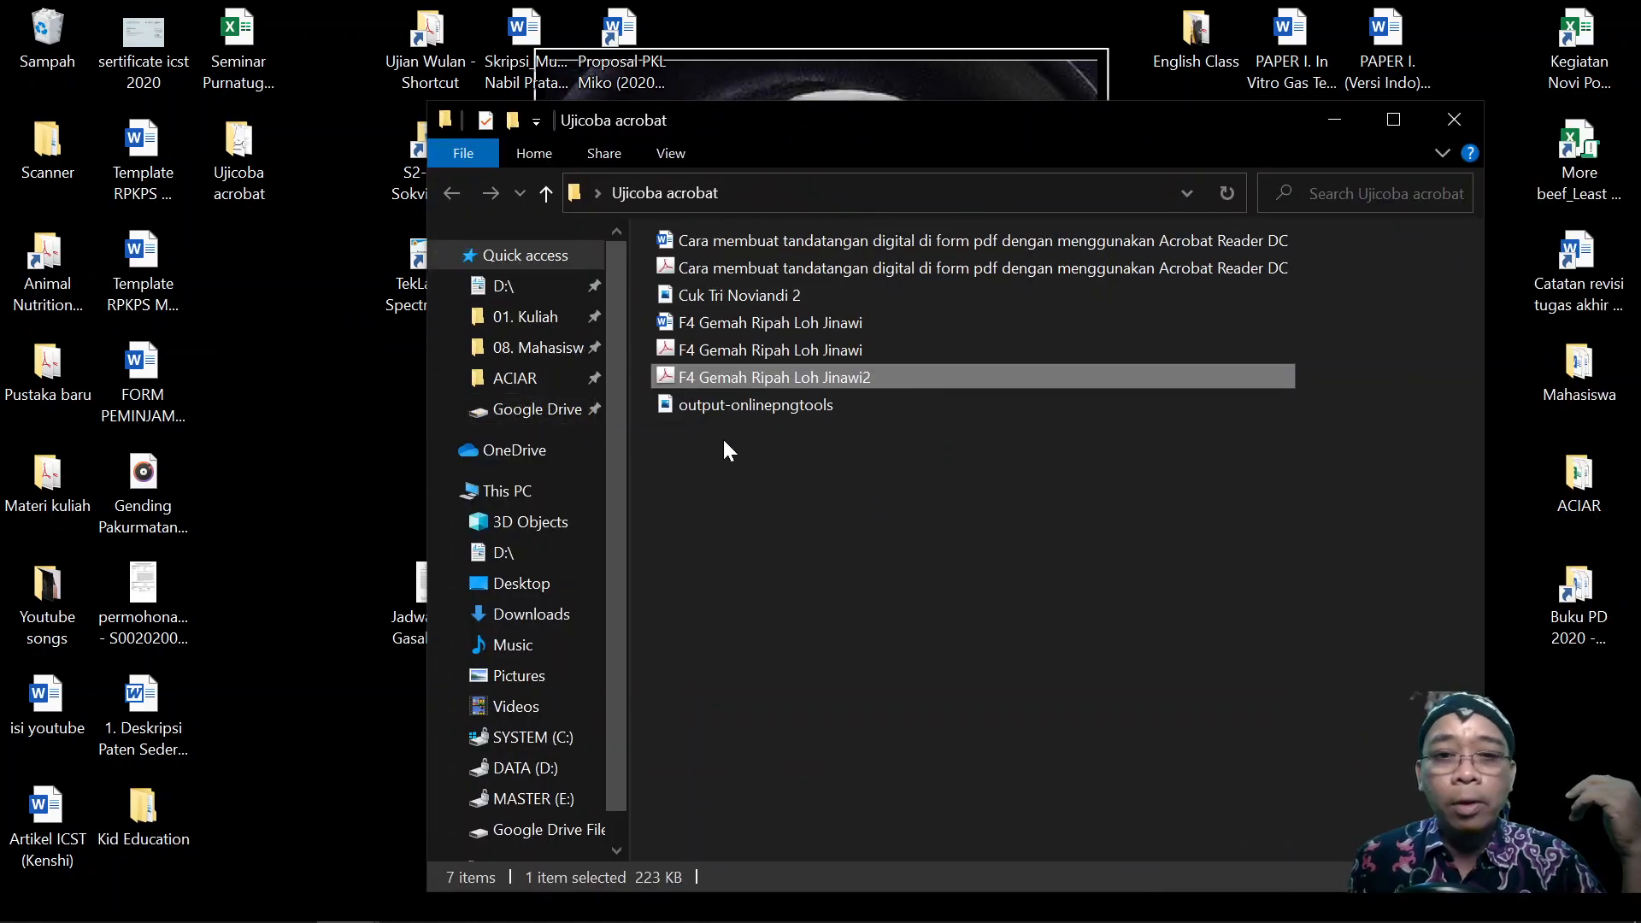
pyautogui.click(740, 404)
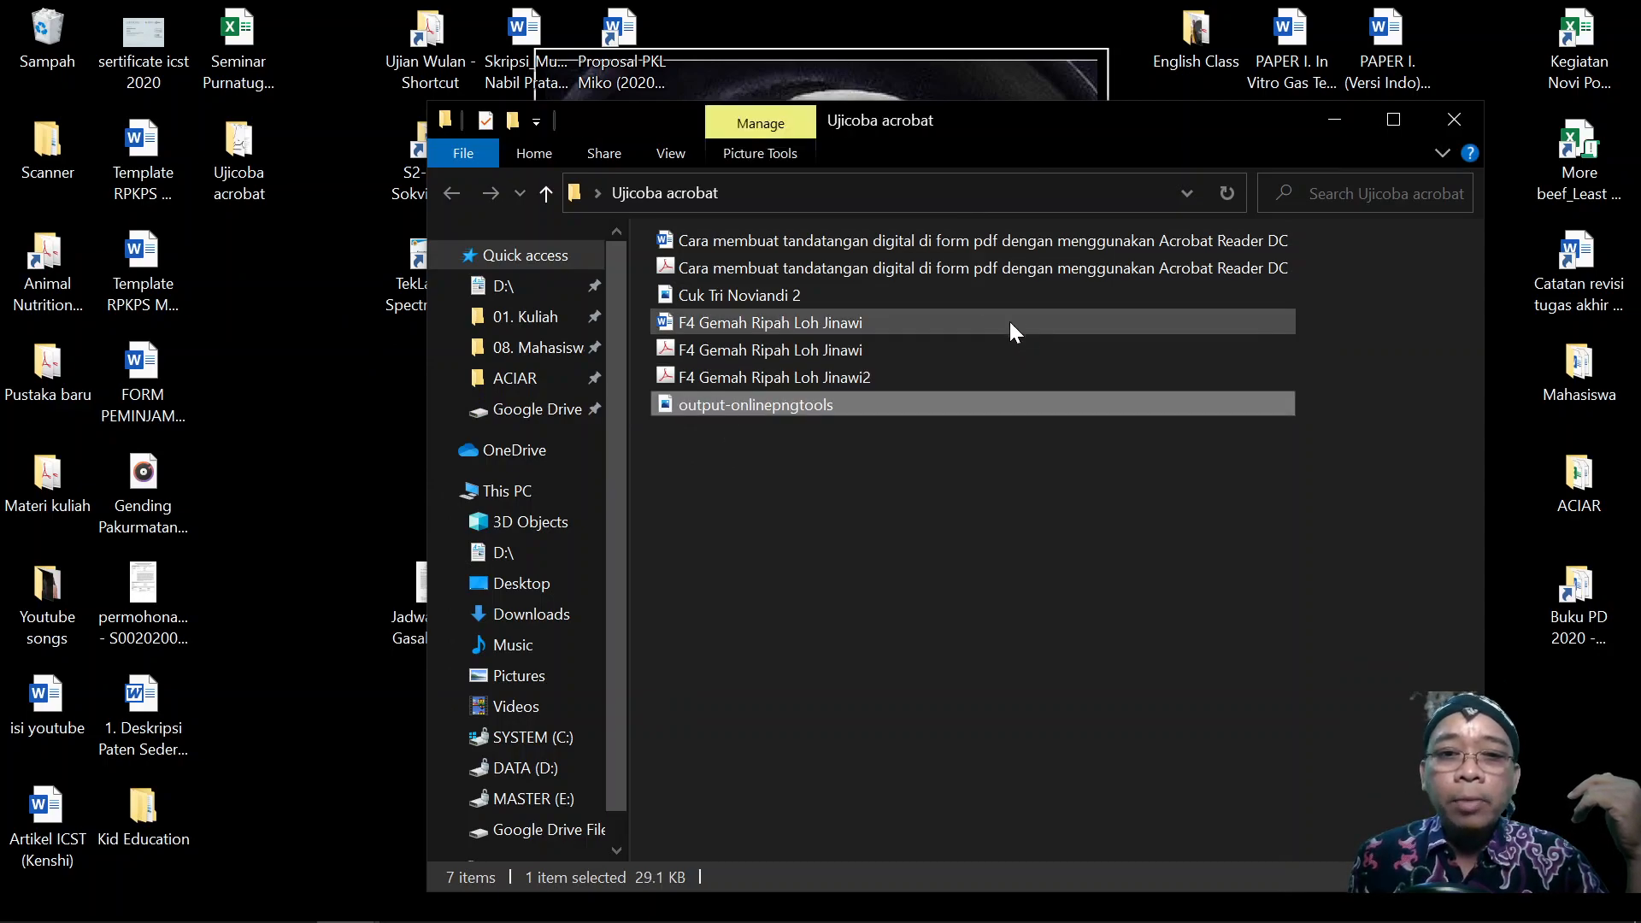
pyautogui.doubleClick(829, 346)
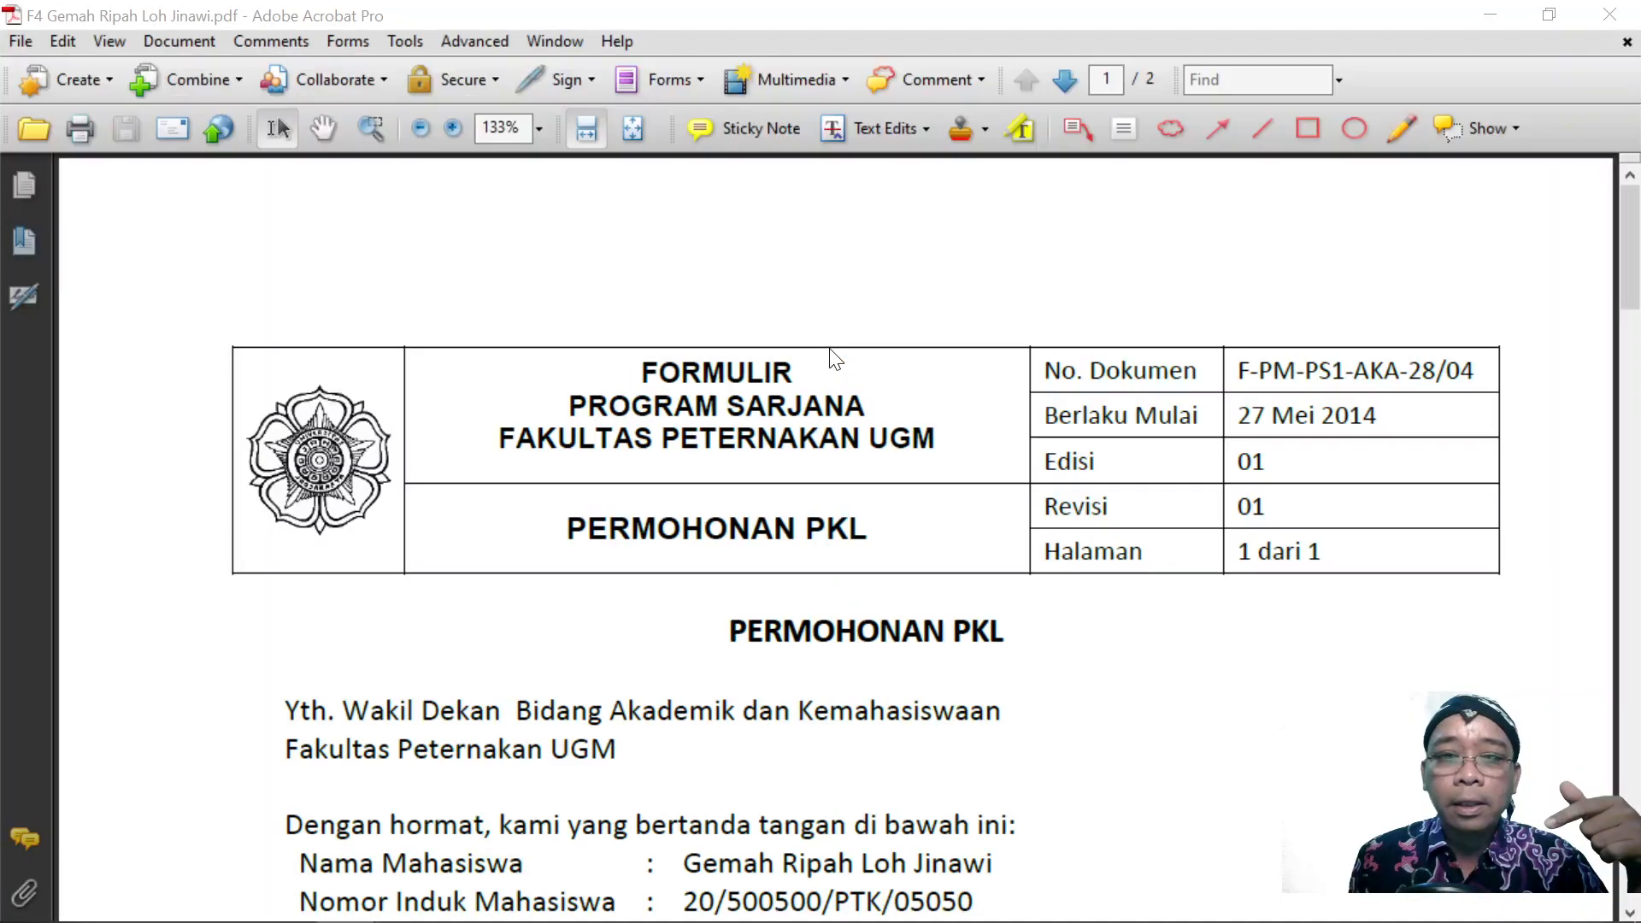
pyautogui.scroll(3, 828, 345)
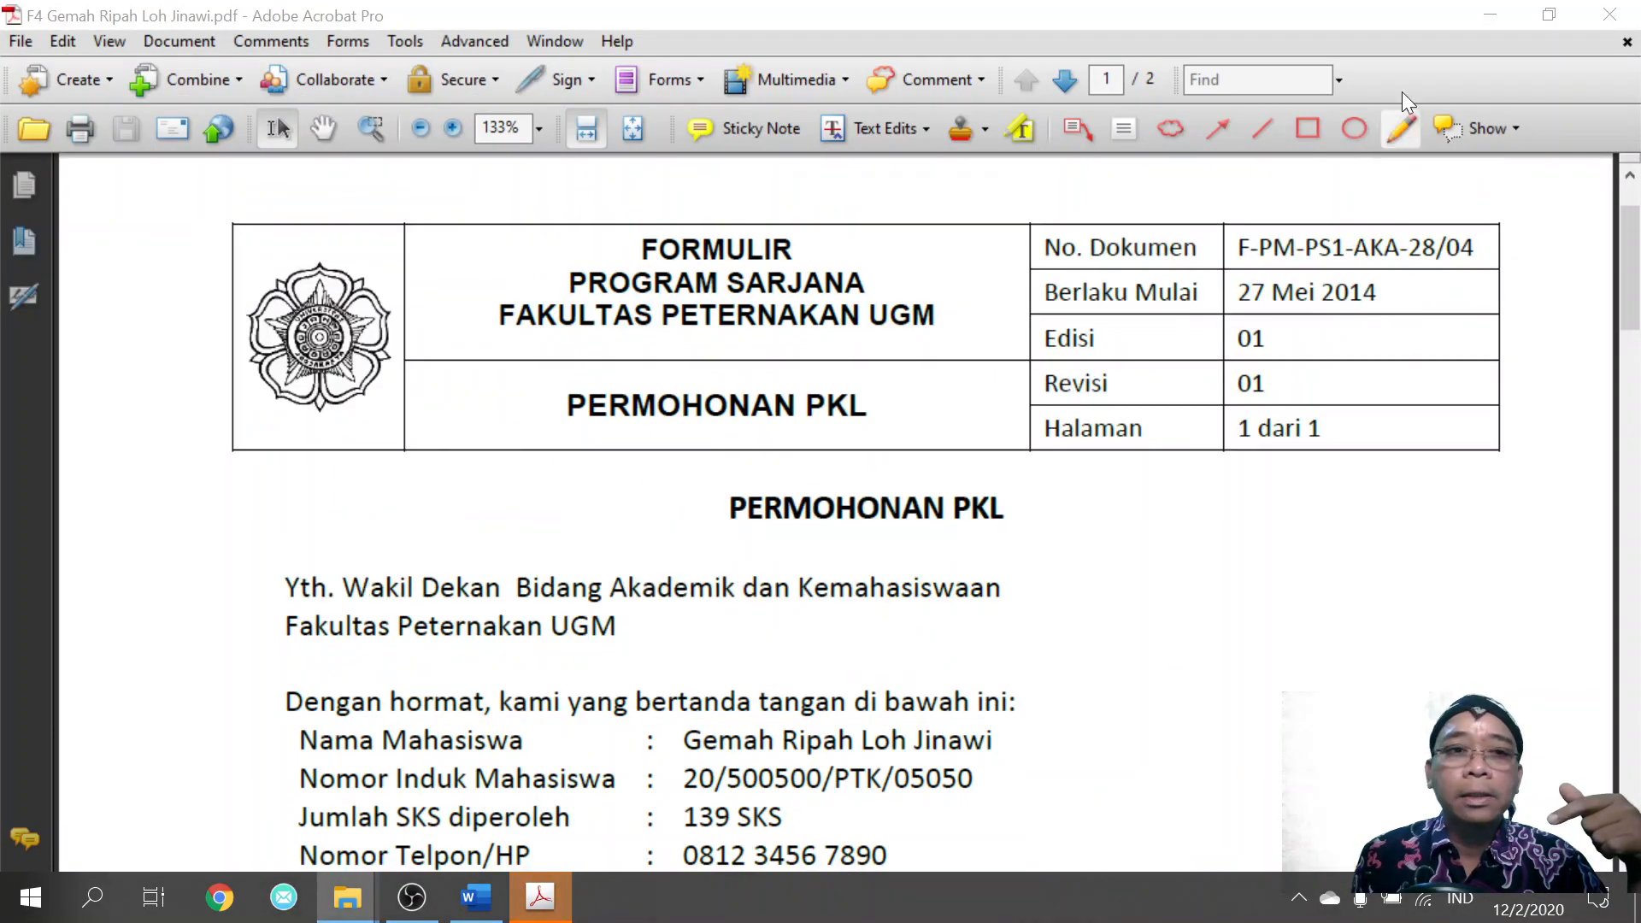
pyautogui.click(1587, 12)
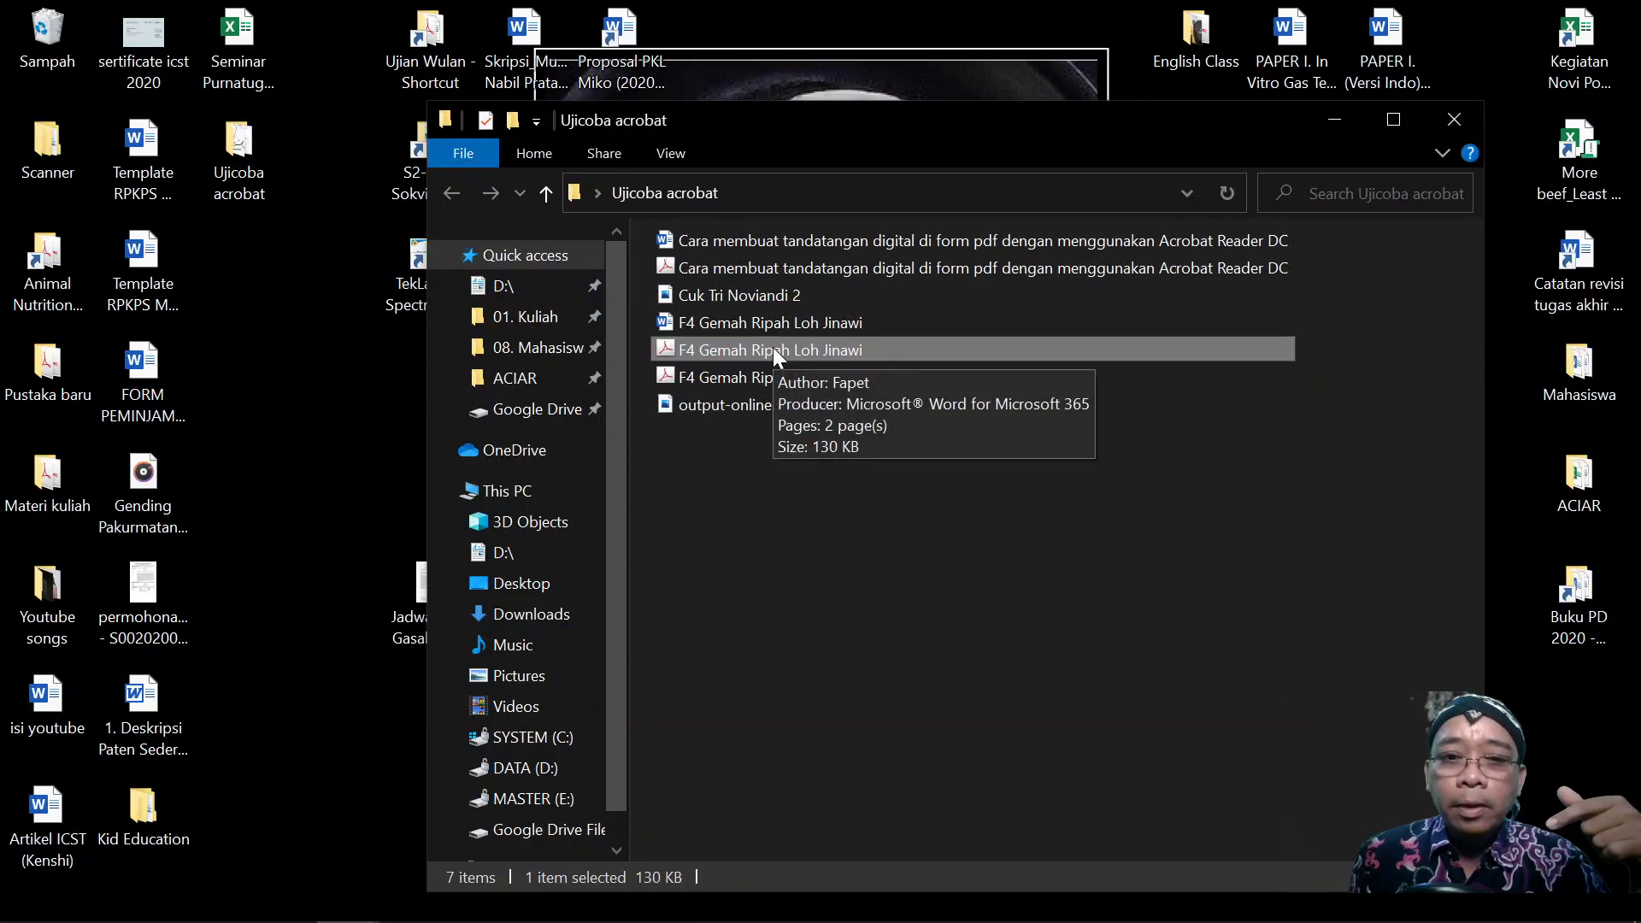
# Open F4 Gemah Ripah Loh Jinawi in Acrobat Reader DC's Fill & Sign to sign yourself.
pyautogui.click(31, 897)
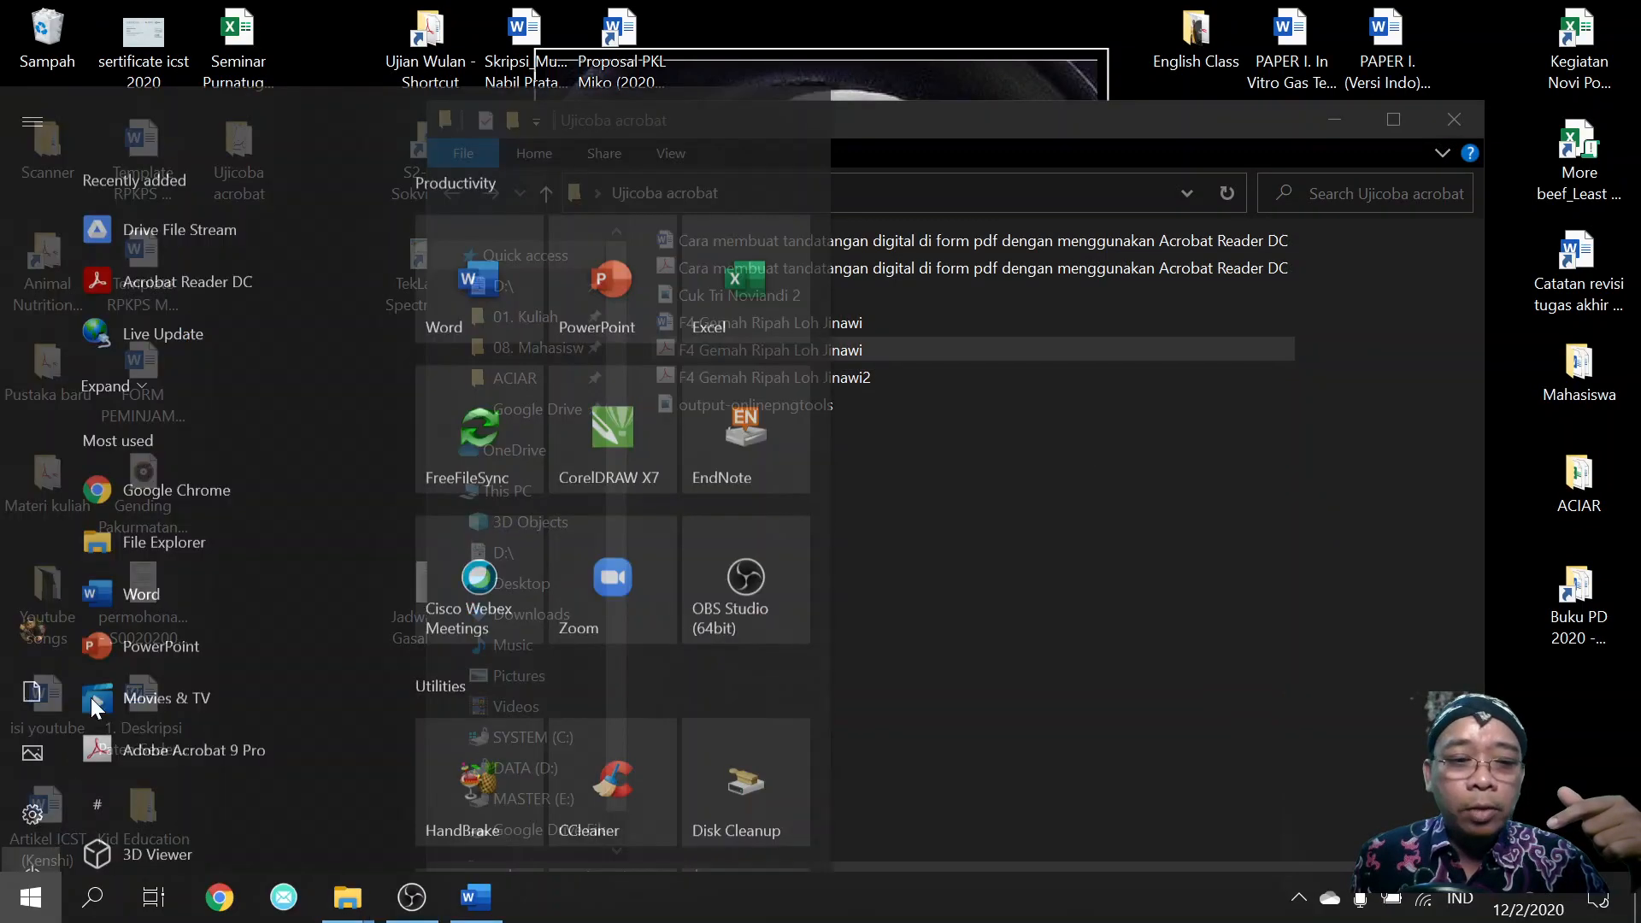
pyautogui.click(180, 179)
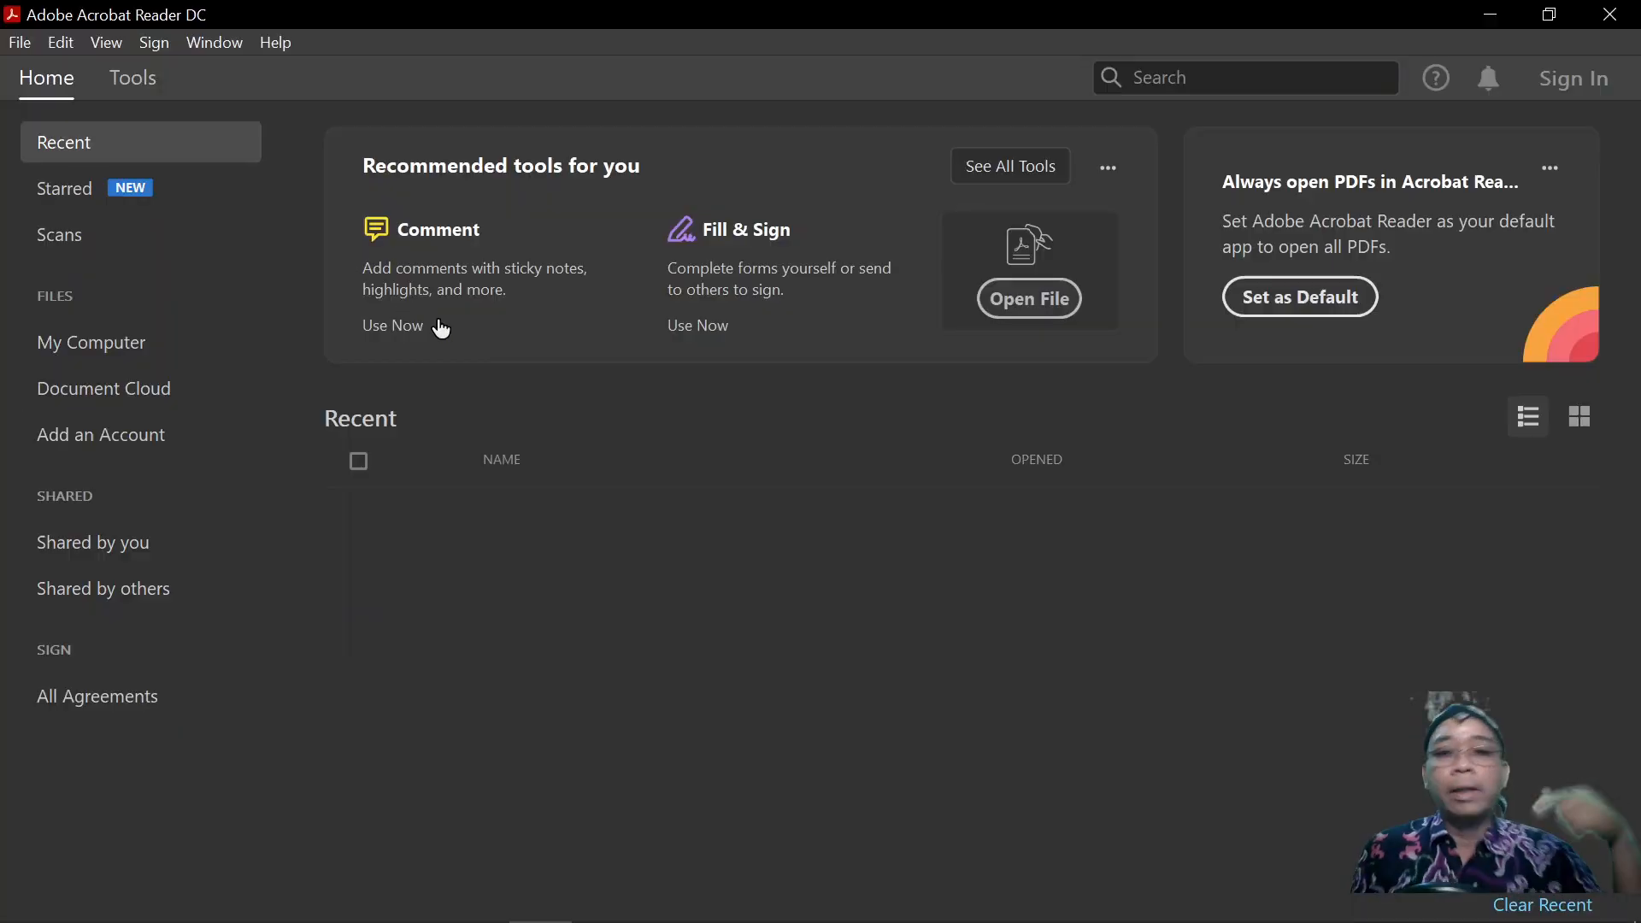
pyautogui.click(696, 294)
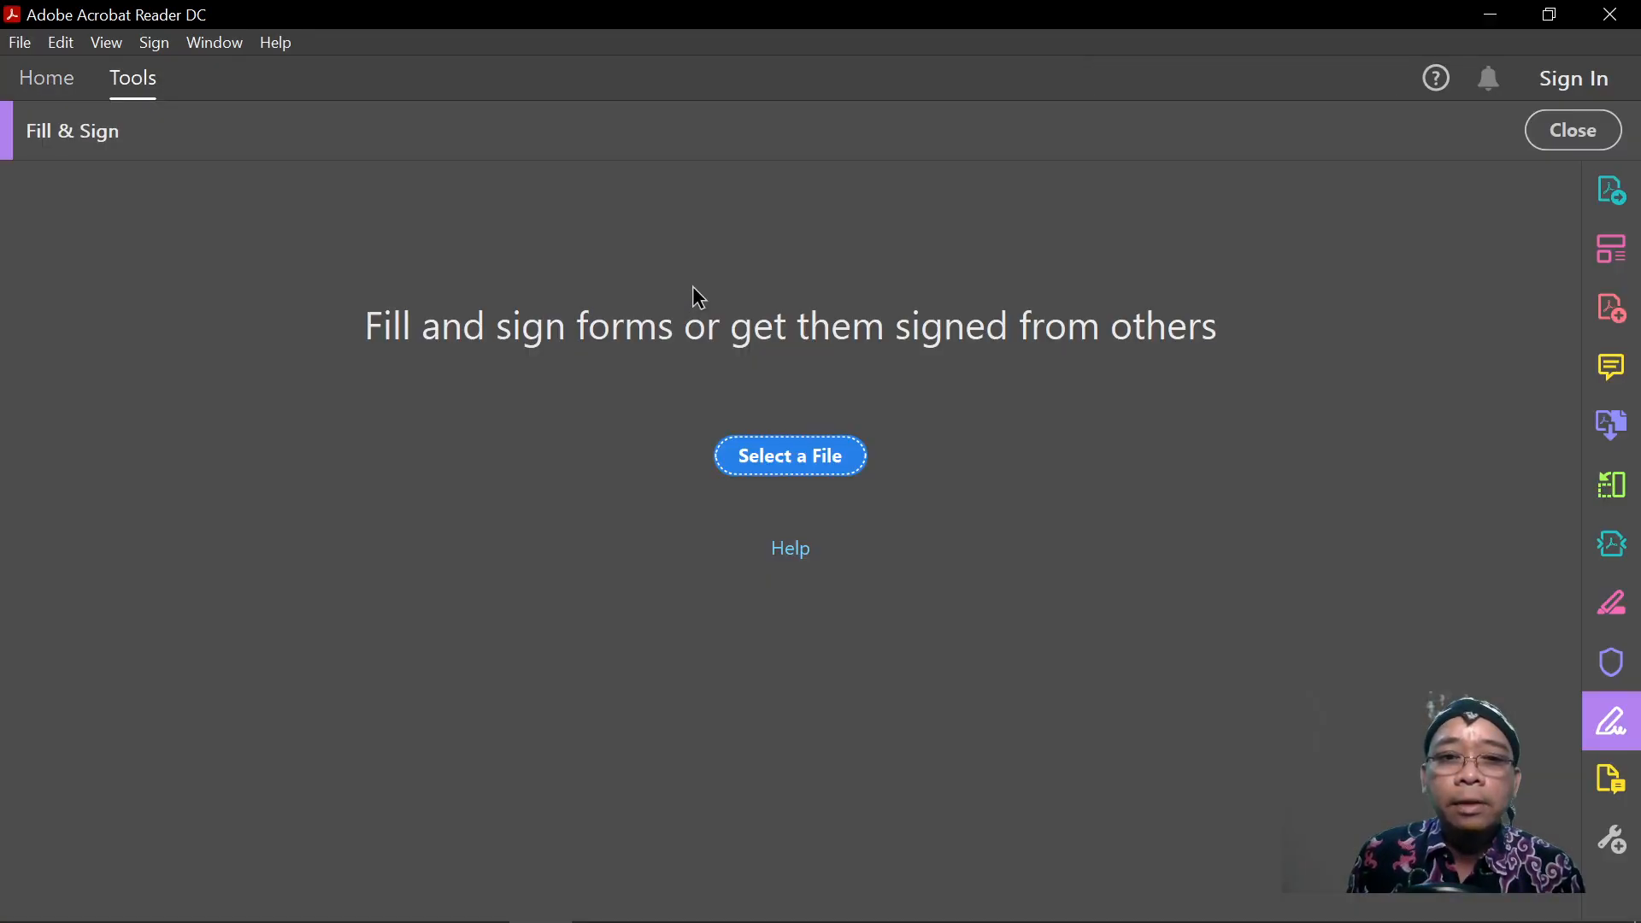
pyautogui.click(772, 461)
pyautogui.doubleClick(301, 236)
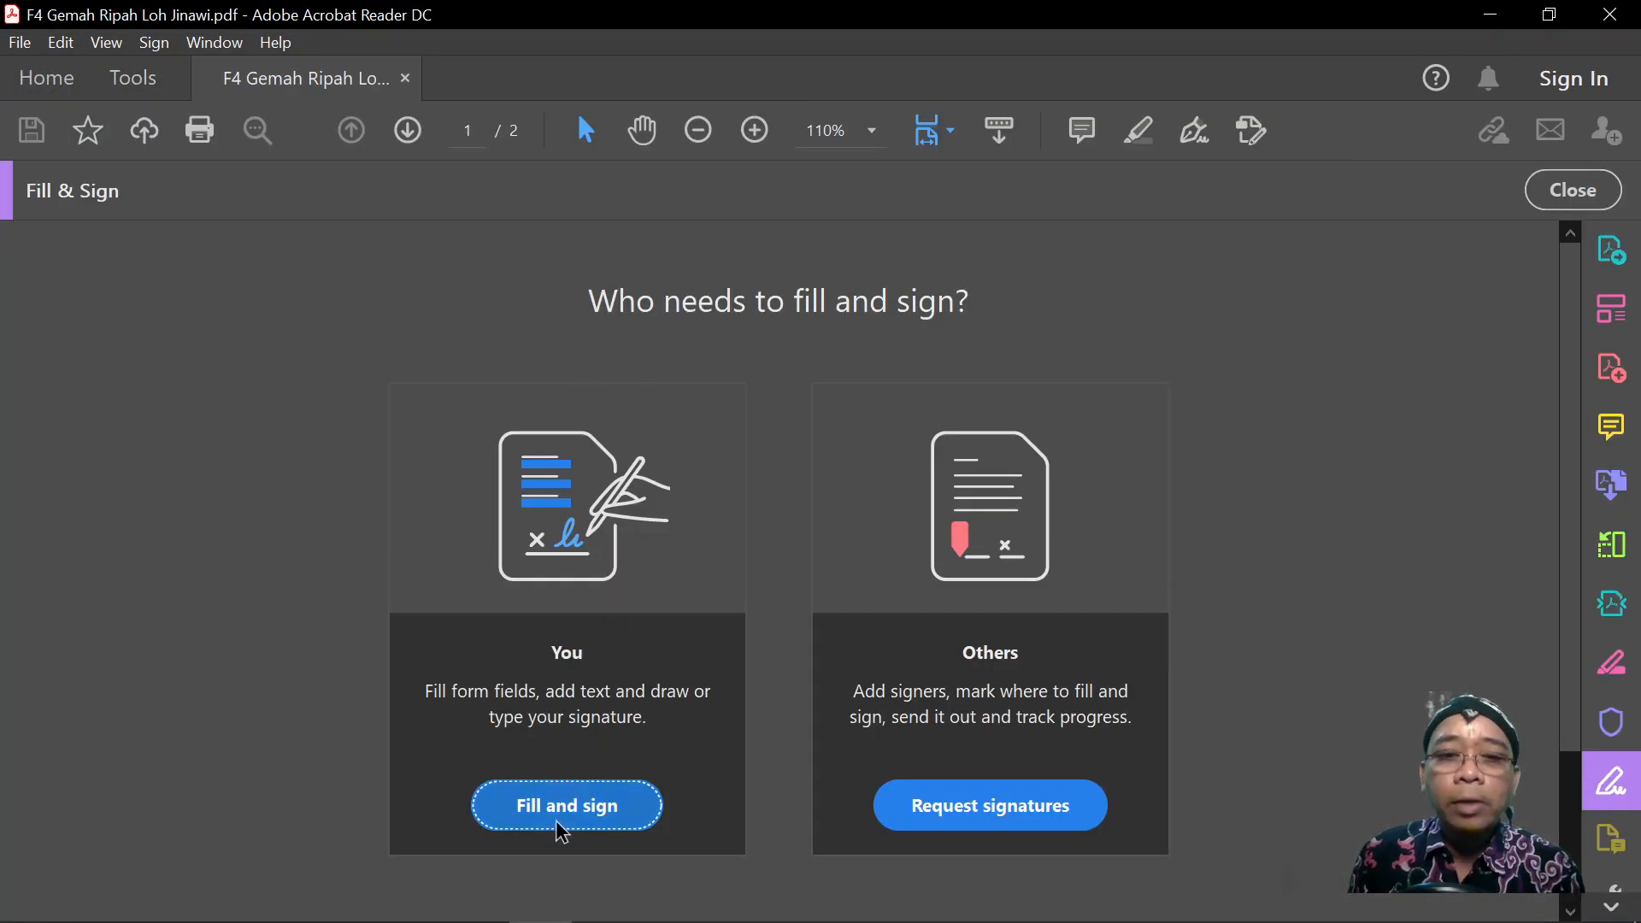
pyautogui.click(560, 816)
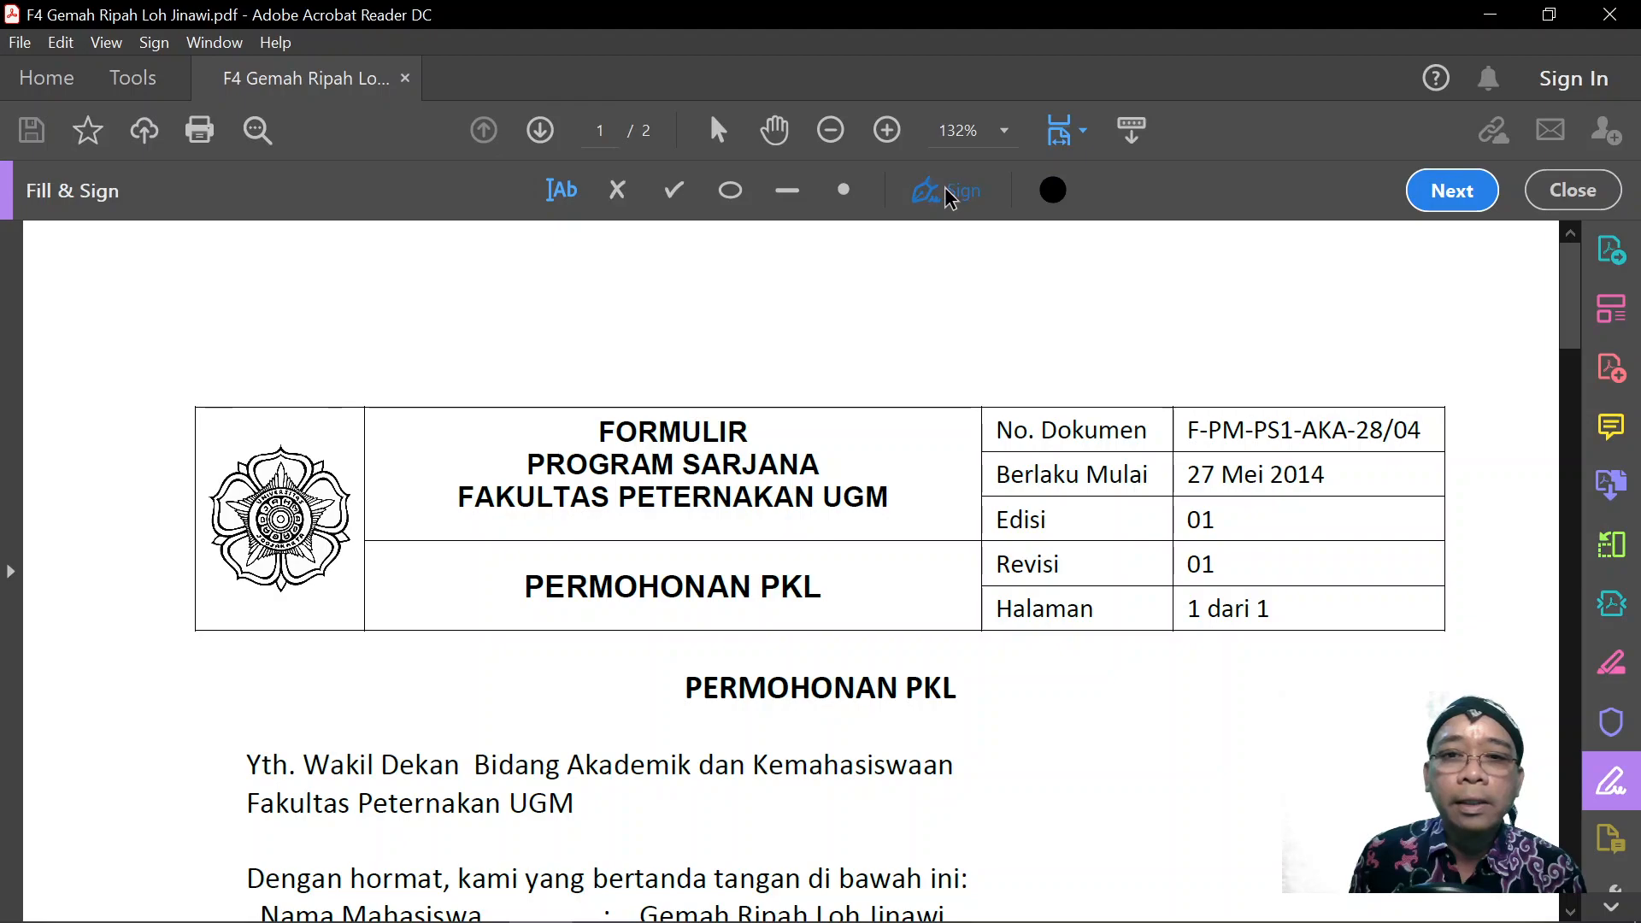
# Place the saved signature beside PERMOHONAN PKL, enlarge it, and close the document.
pyautogui.click(947, 193)
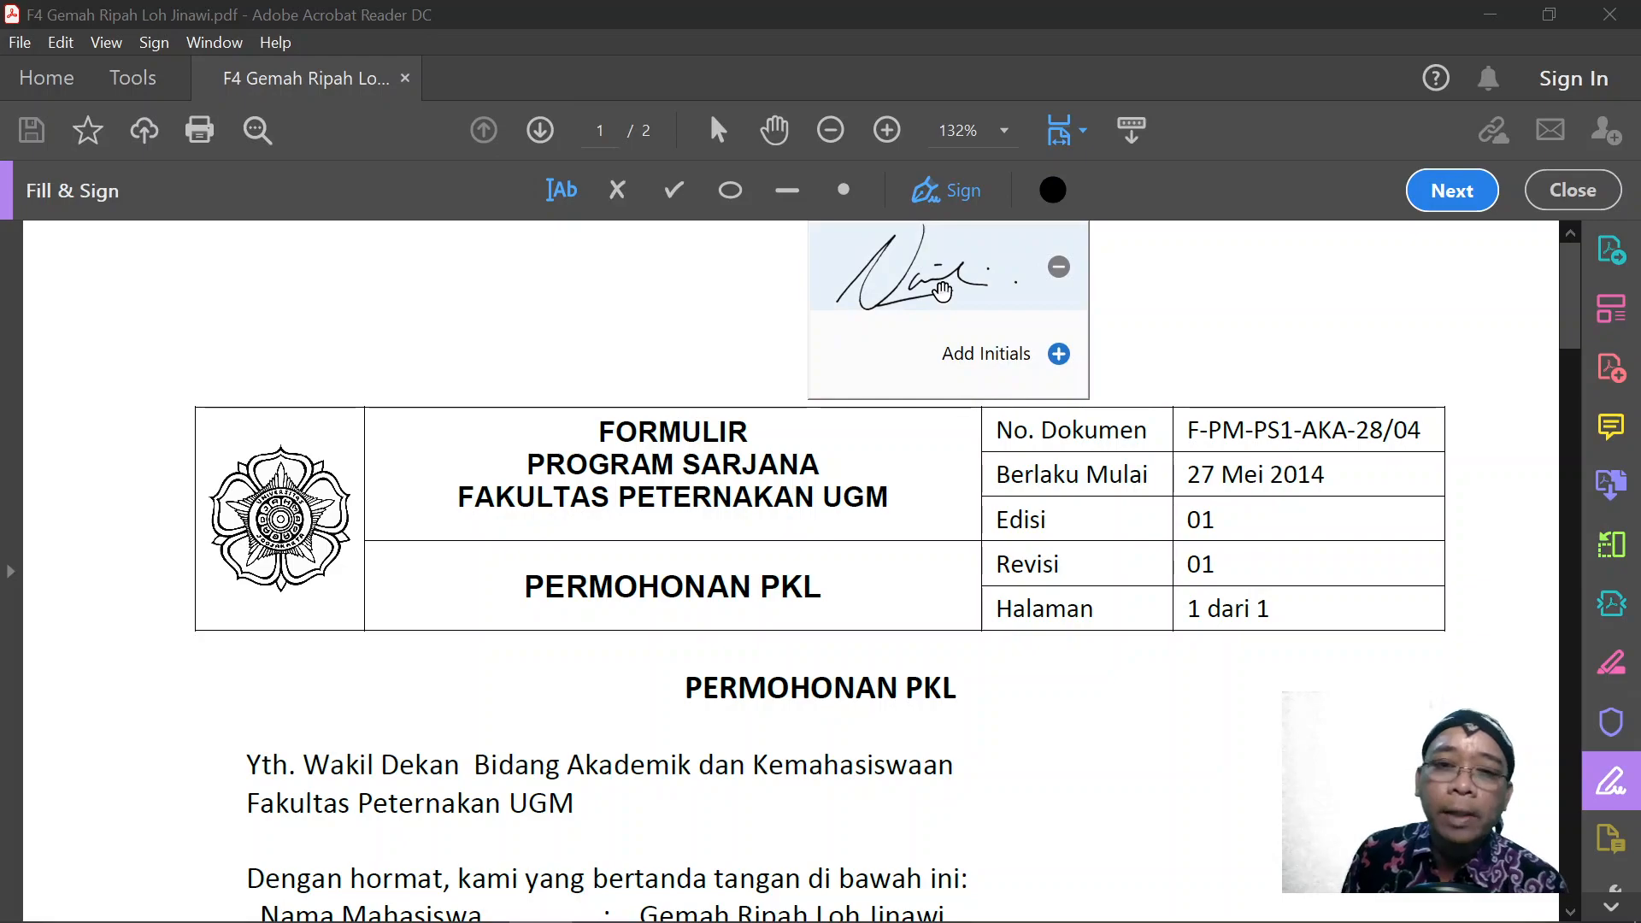
pyautogui.click(943, 291)
pyautogui.click(1111, 739)
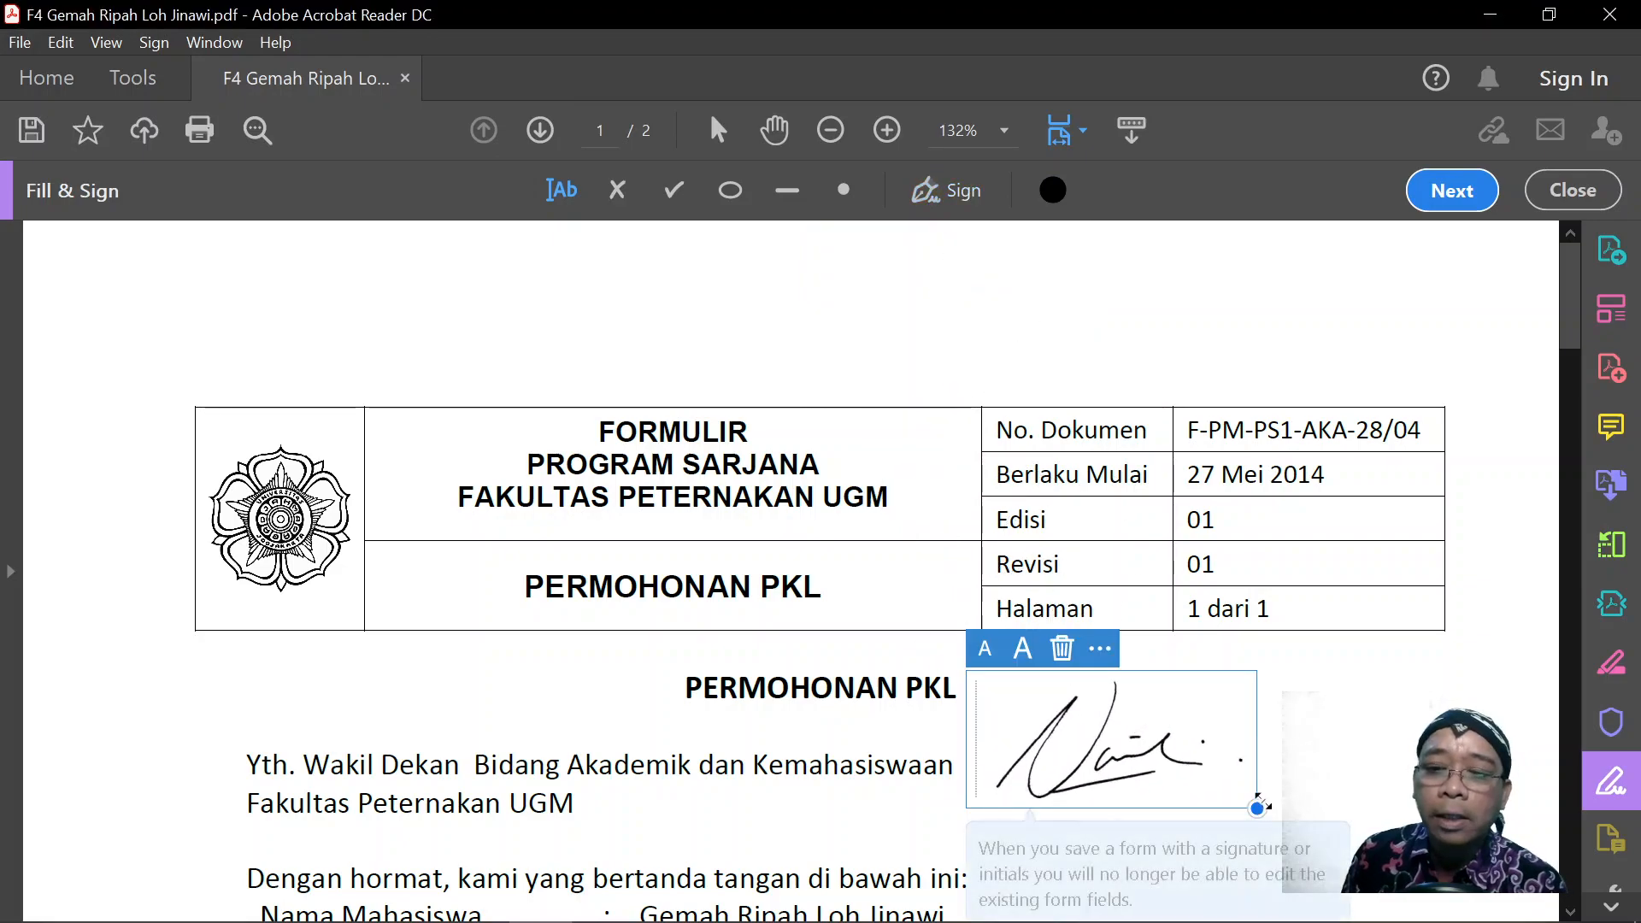
pyautogui.moveTo(1256, 808); pyautogui.dragTo(1360, 857)
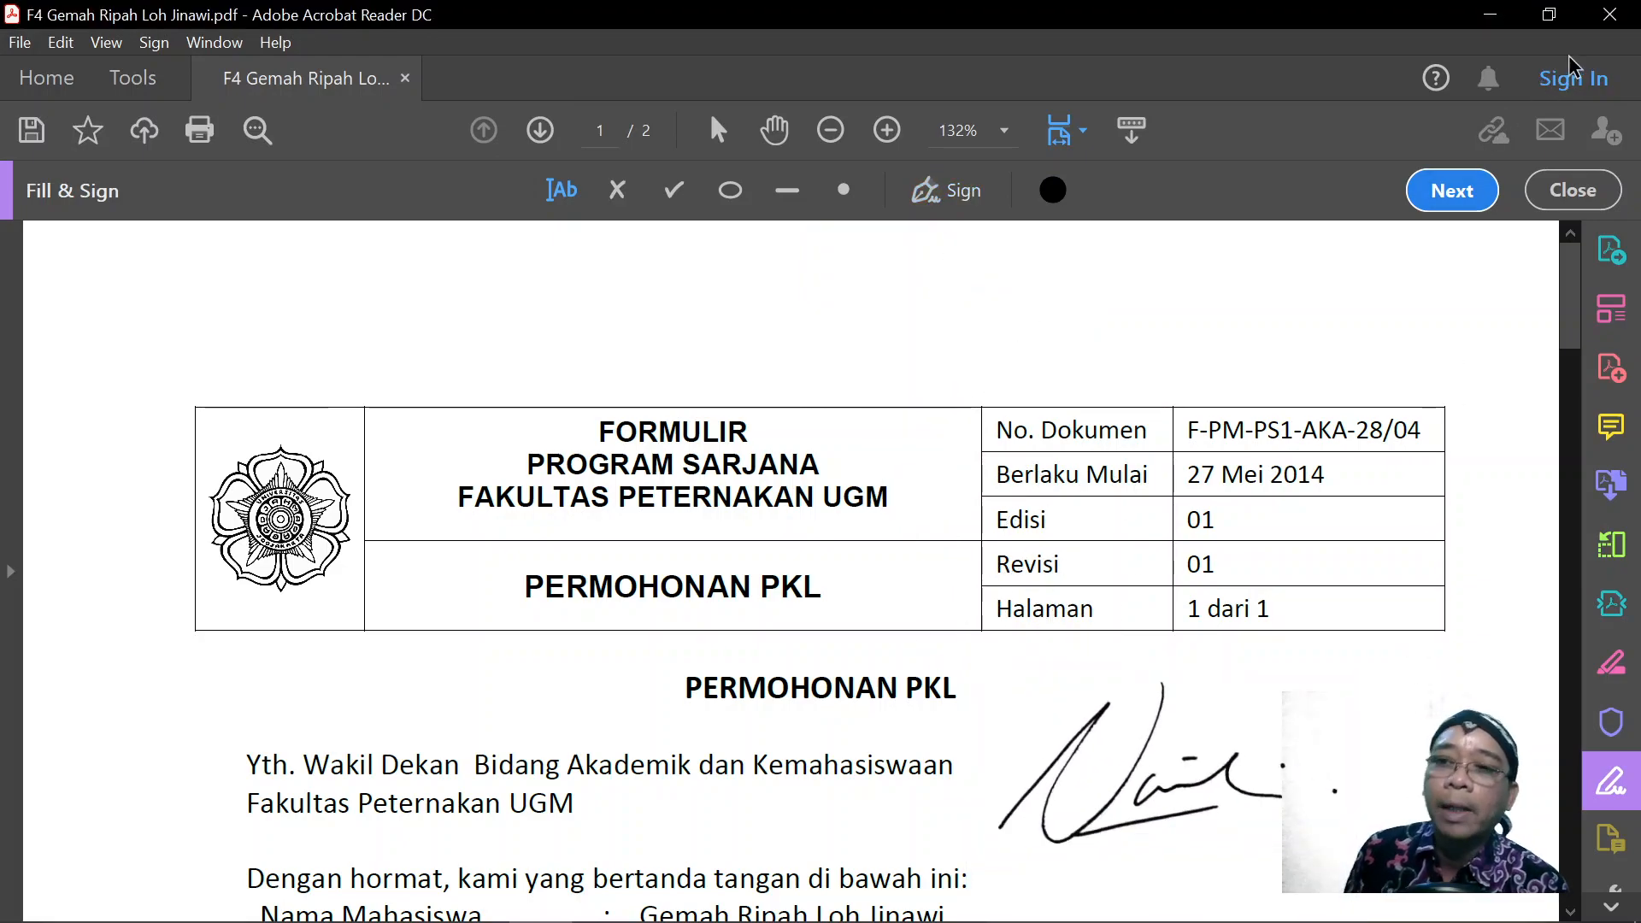
pyautogui.click(1609, 14)
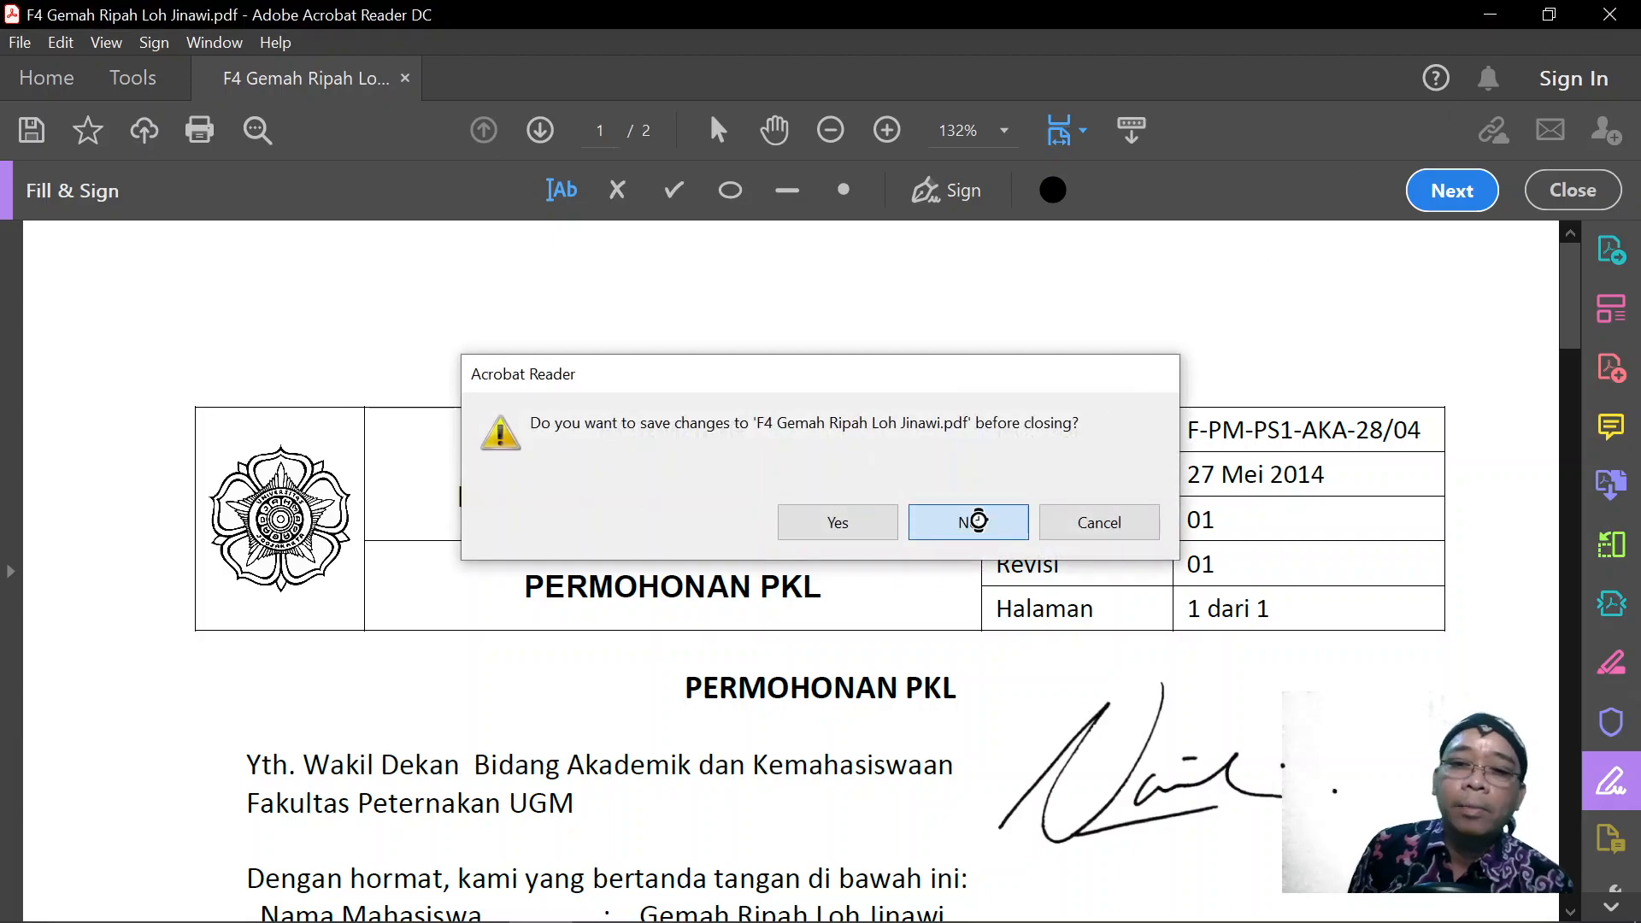
# Decline saving changes so Acrobat Reader closes without the test signature.
pyautogui.click(977, 521)
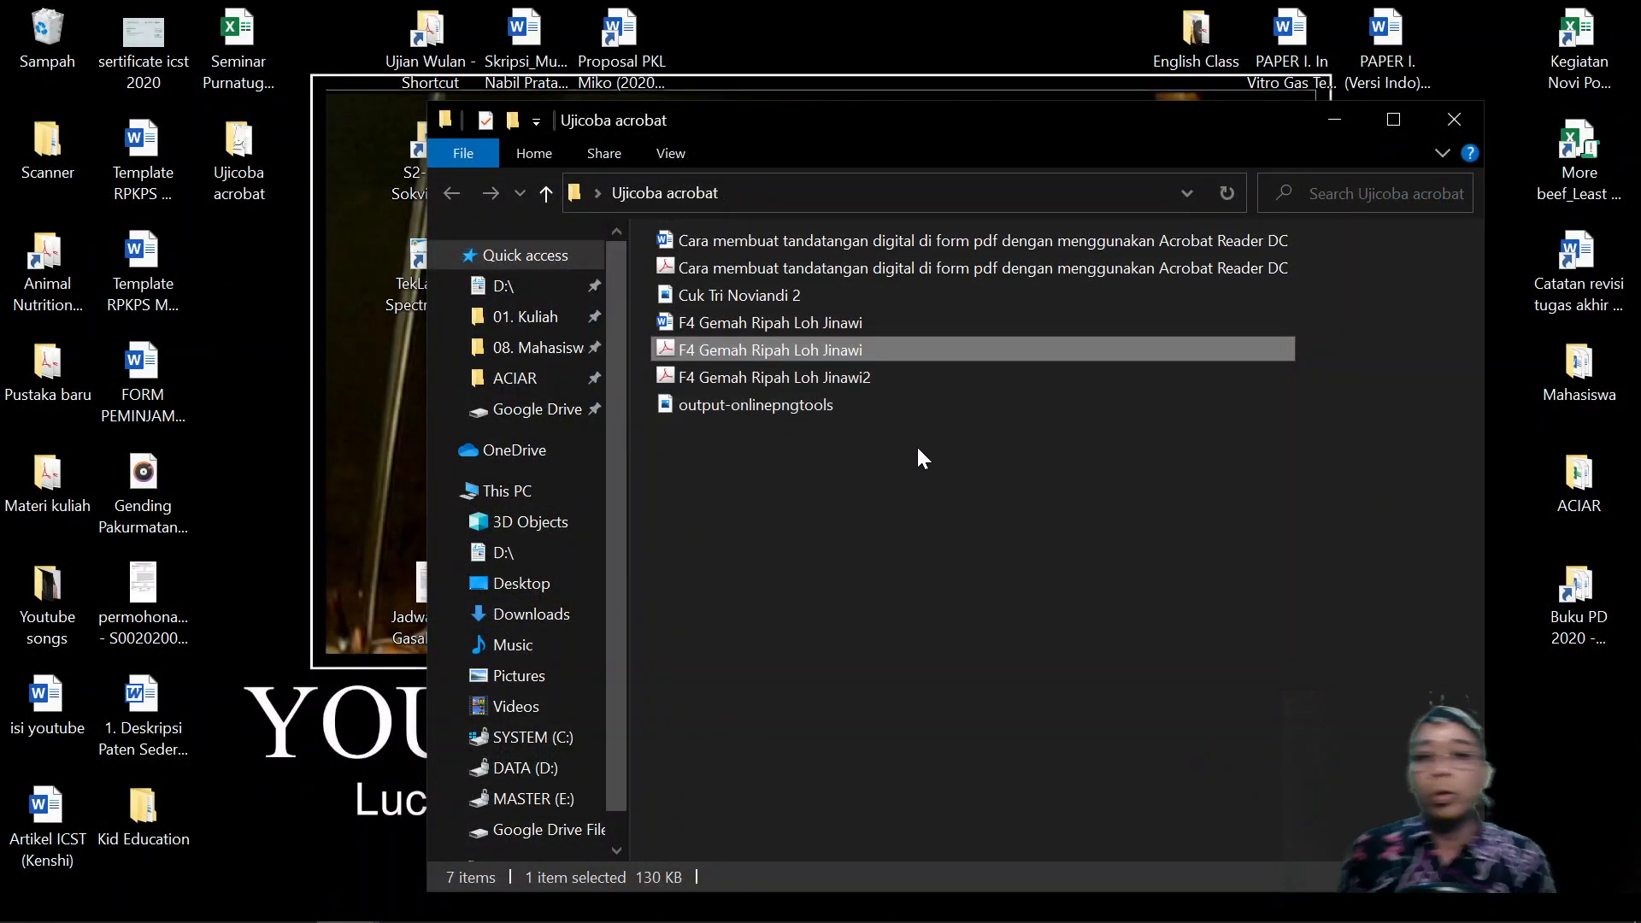